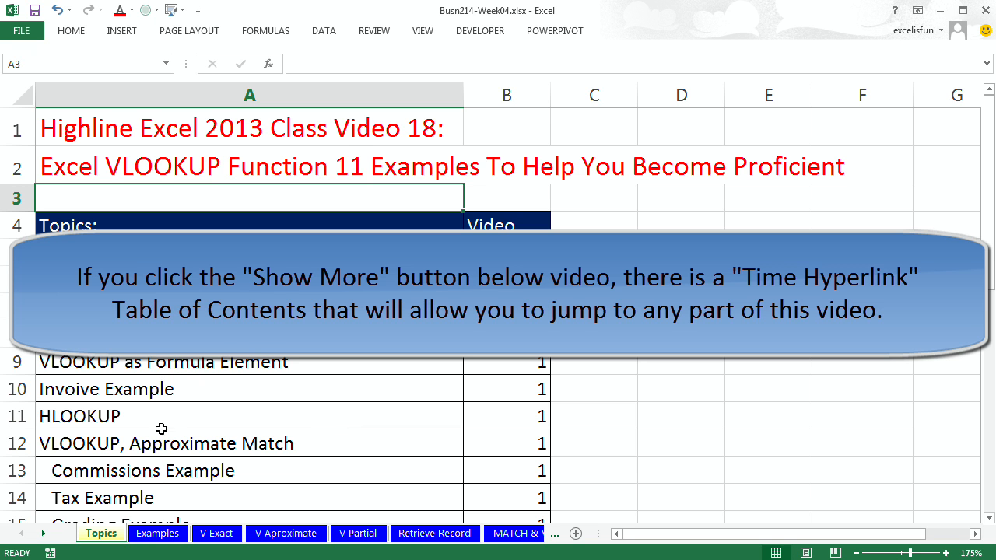
On the Examples sheet, find Quad's price in the vertical Invoices table and enter 35.95 in D2.
click(158, 534)
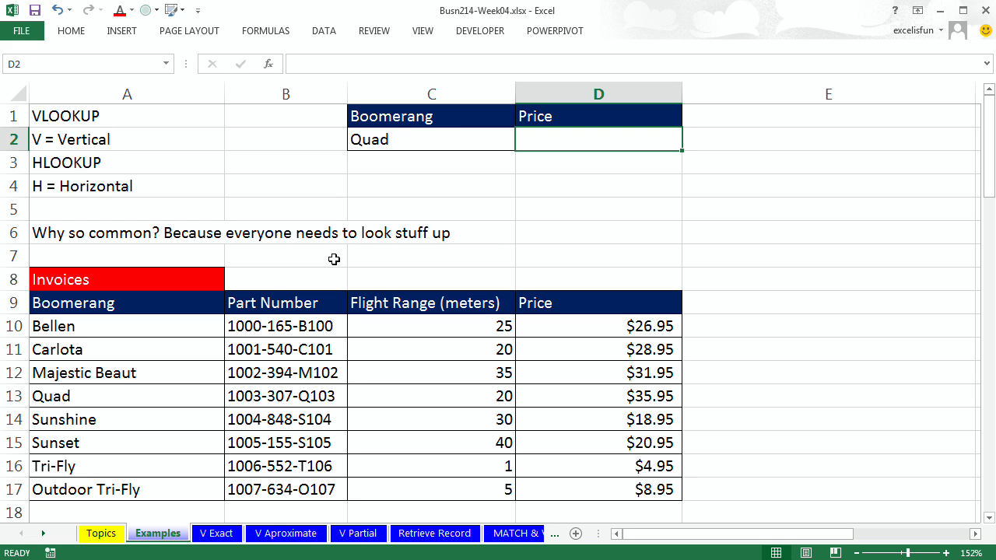
click(433, 140)
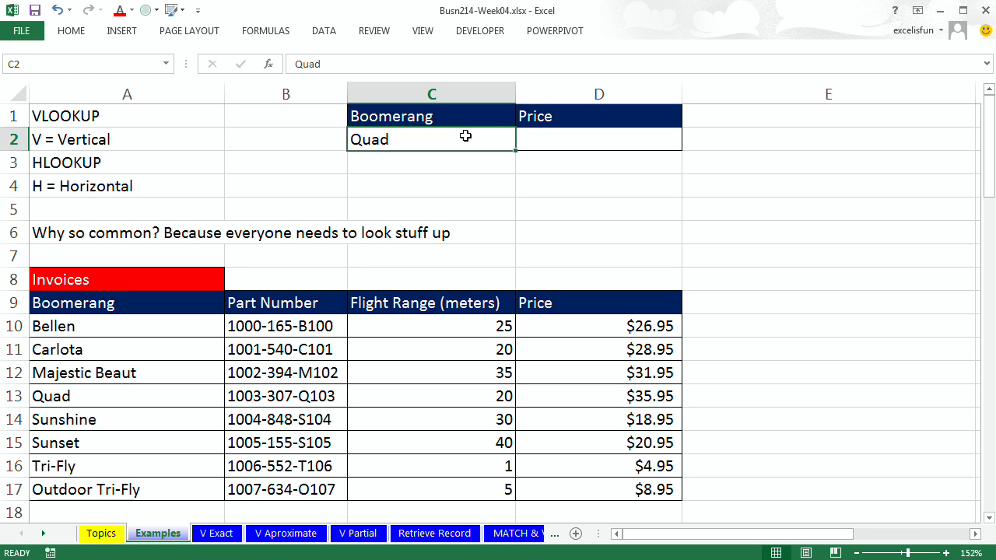
click(565, 136)
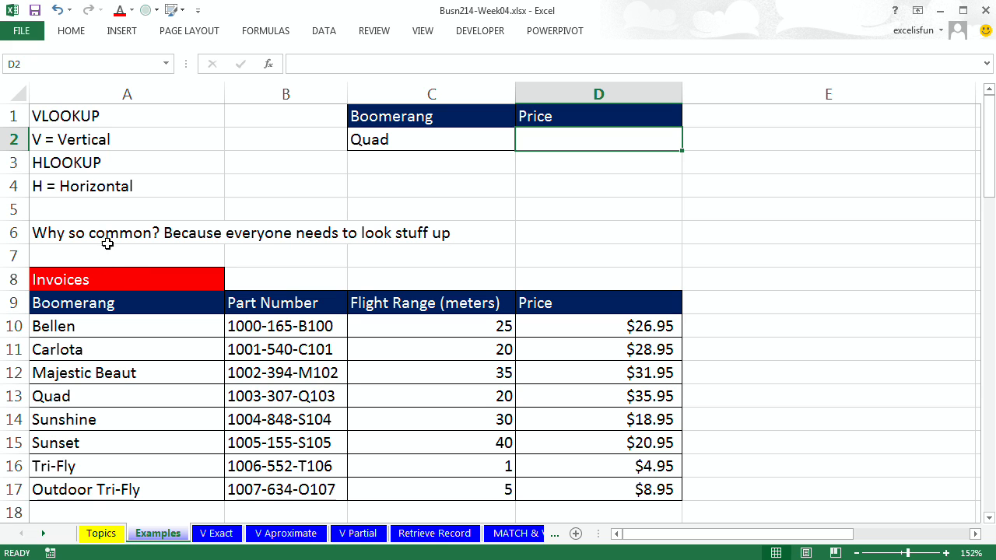
click(89, 398)
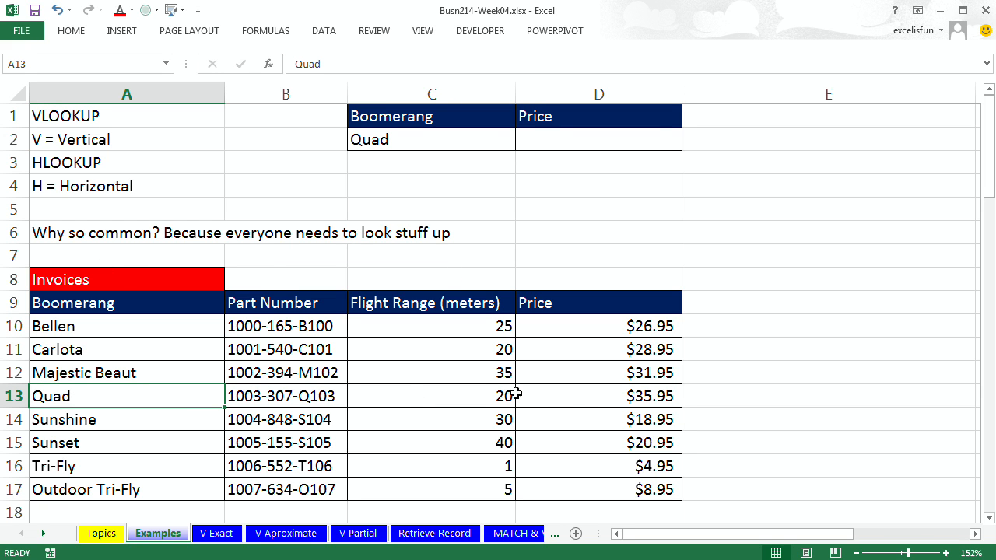
click(604, 396)
click(599, 139)
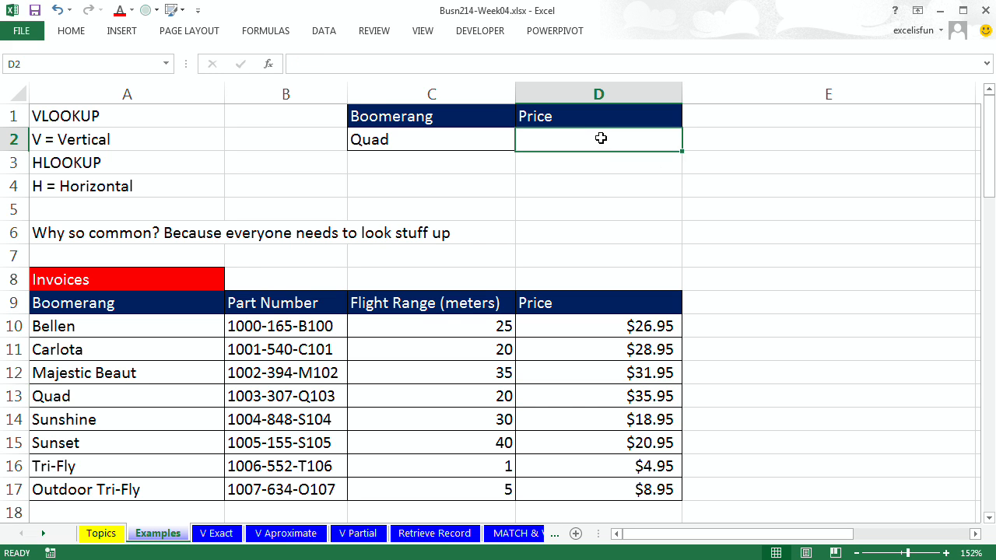
text(35.95)
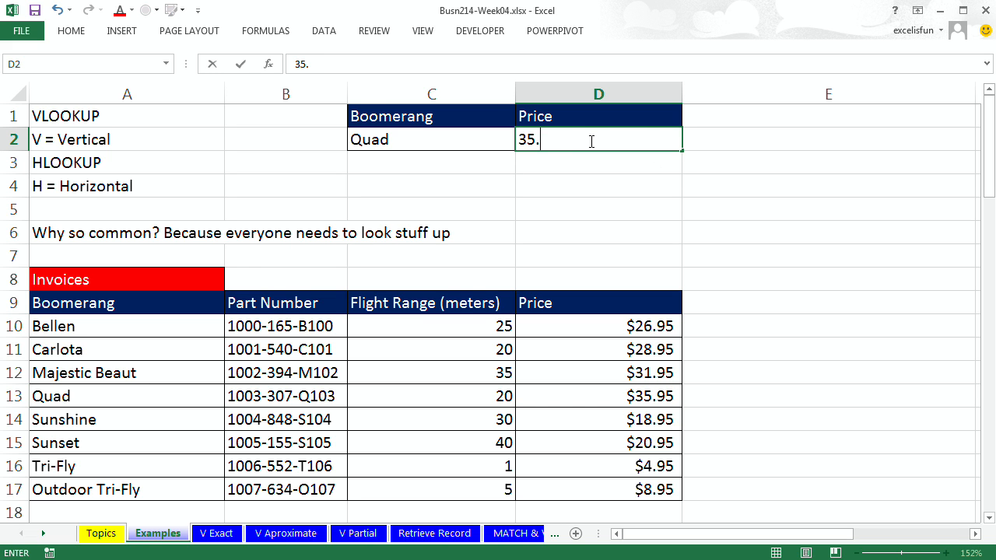
key(ctrl+Return)
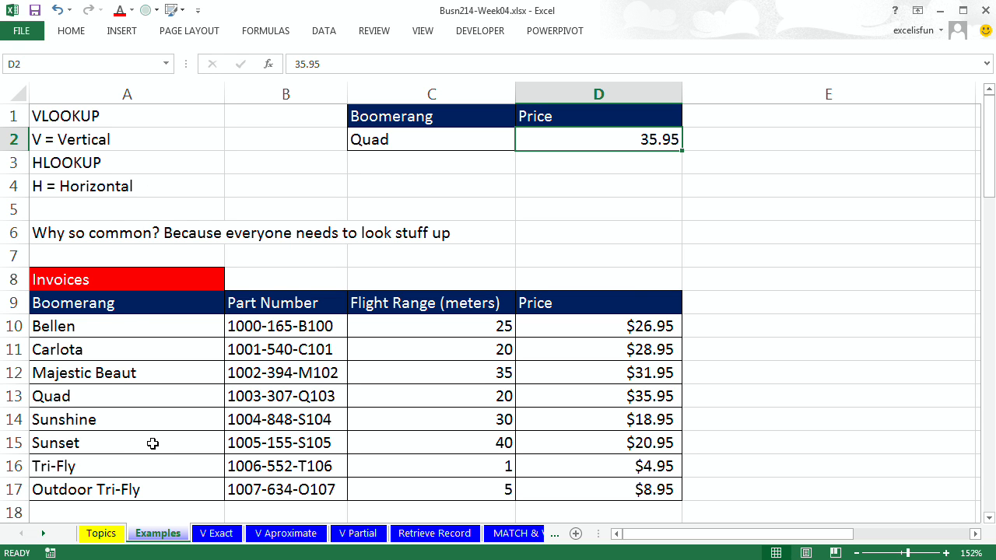
Examine Quad's part number, description, flight range and price in the horizontal Invoices table, and compare them with the lookup cells C2 and D2.
scroll(153, 445, down, 2)
scroll(153, 445, down, 2)
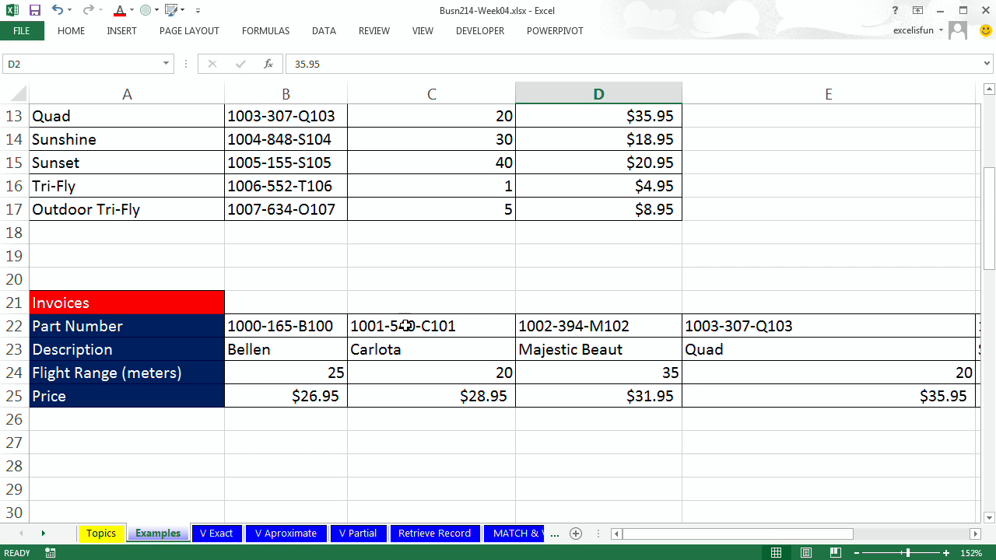
click(747, 322)
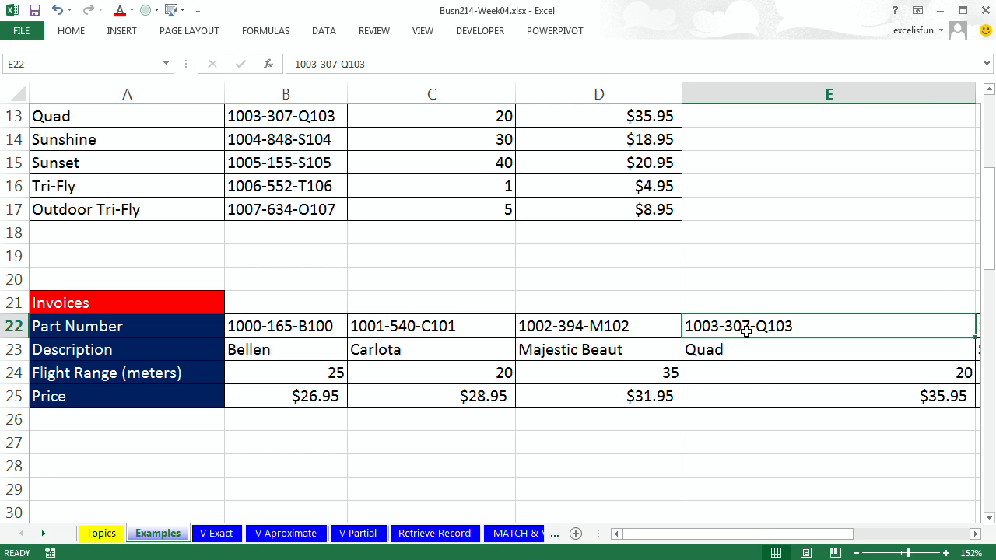
click(746, 349)
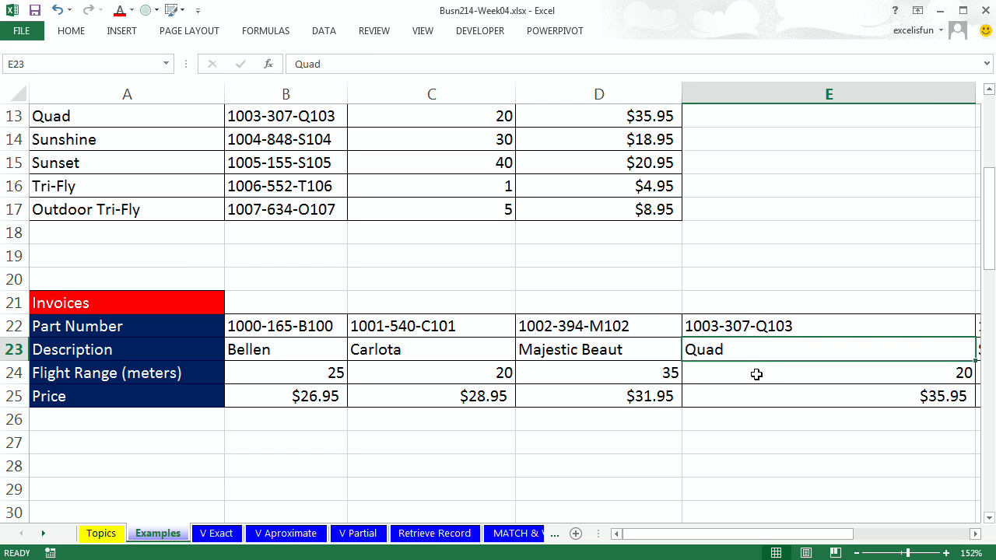
click(755, 374)
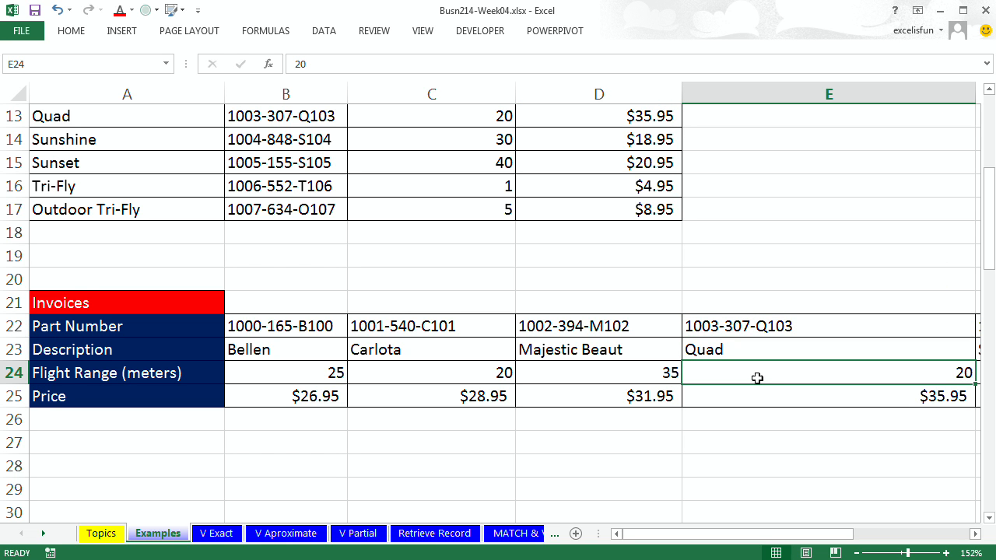
click(761, 395)
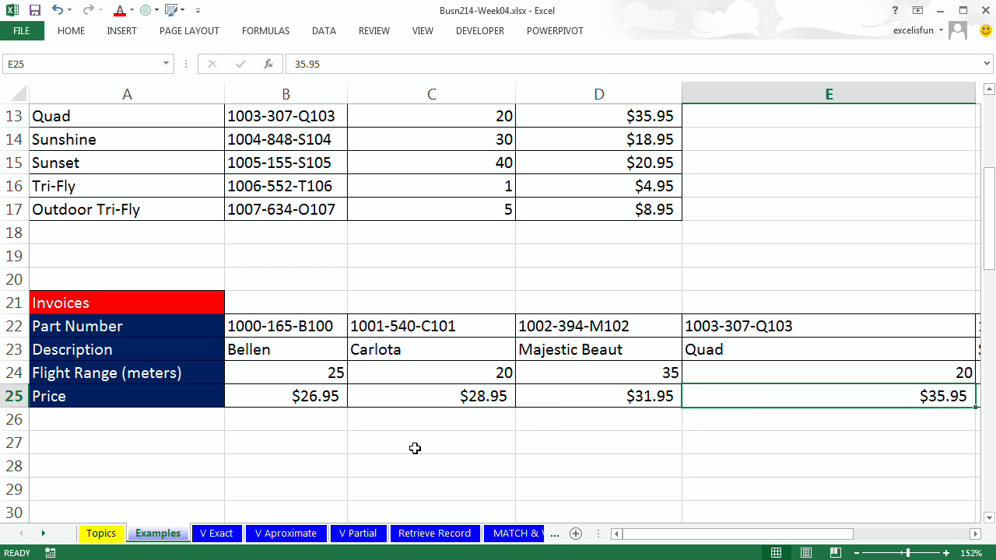
scroll(389, 435, up, 3)
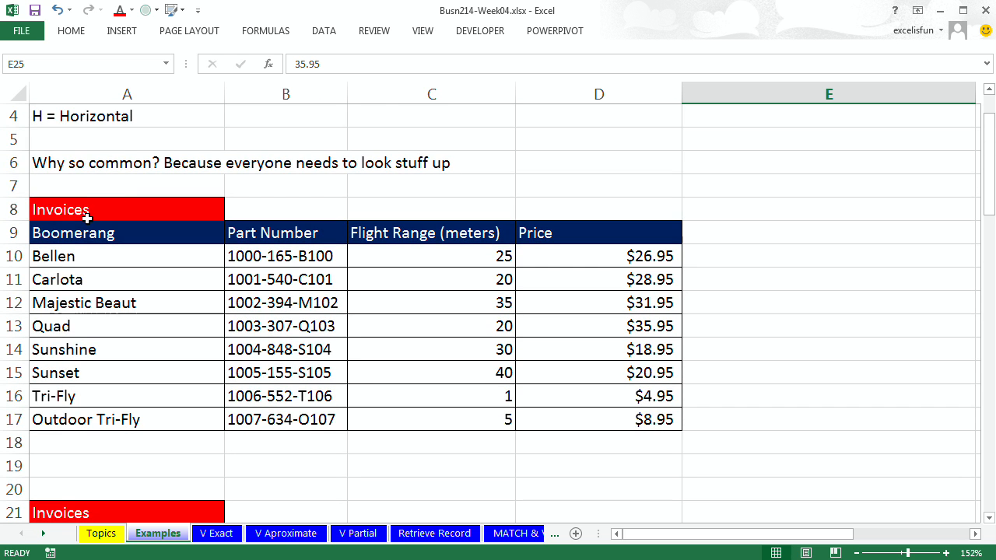
scroll(90, 408, up, 1)
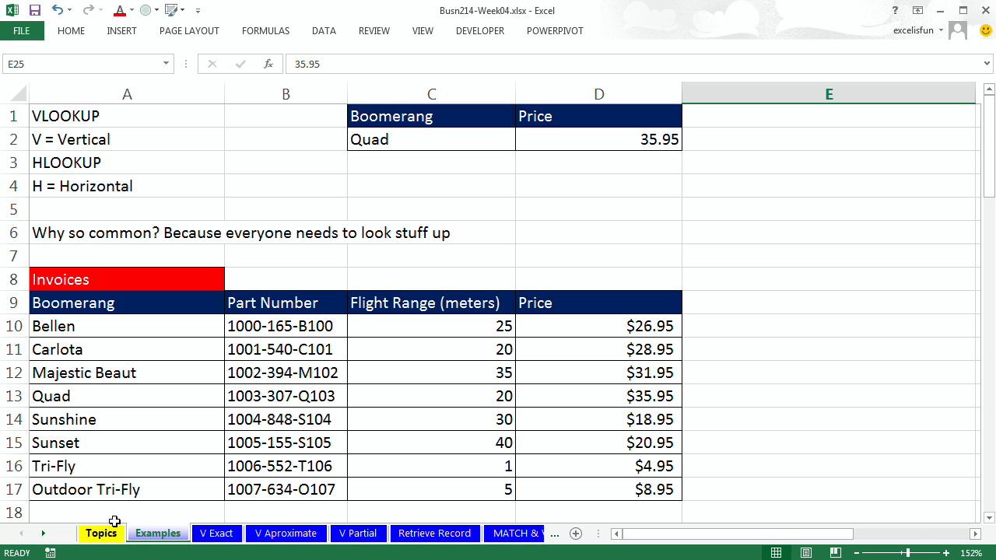
click(451, 140)
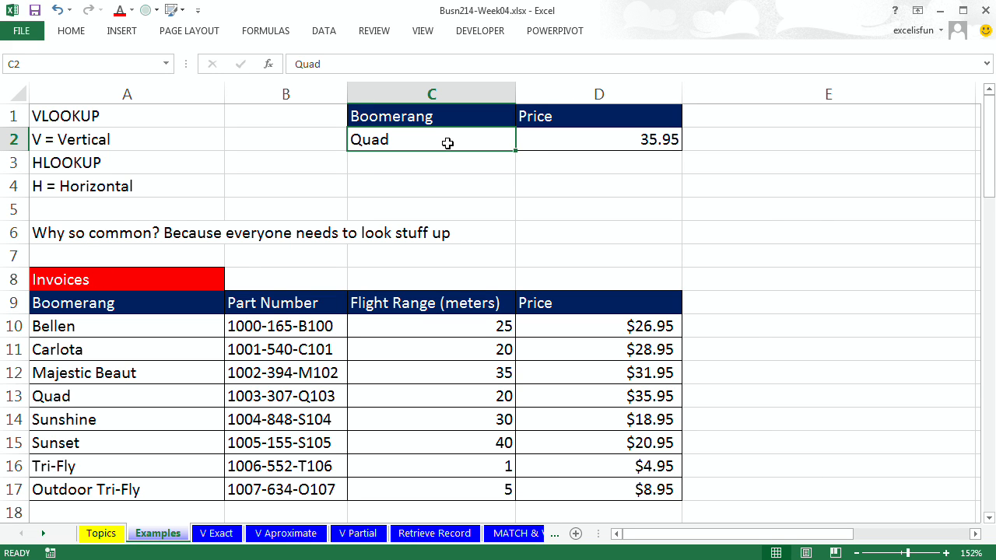
click(558, 141)
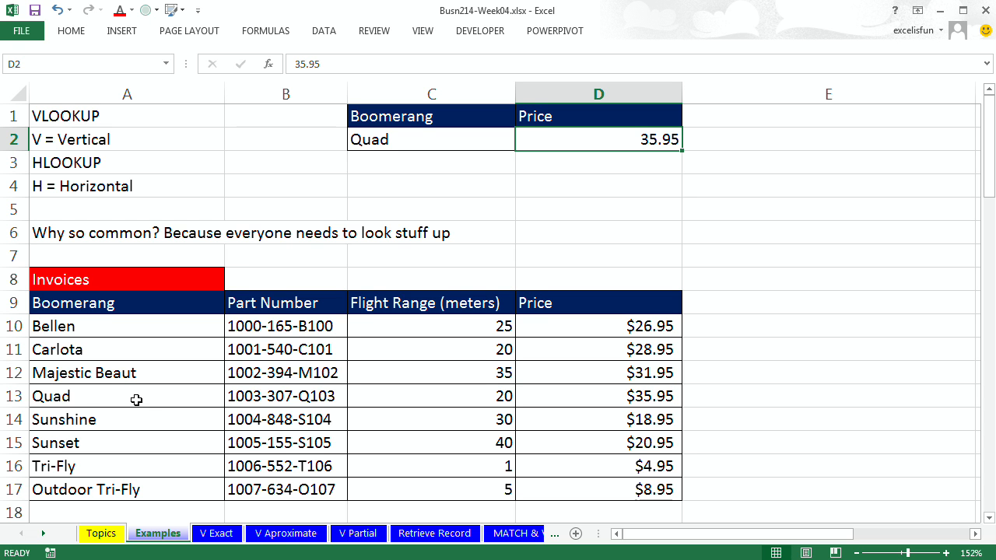
Match the sales amount in B41 to its bracket in the Commission table and enter 250 as Commission Paid in C41.
scroll(138, 400, down, 7)
scroll(138, 401, down, 2)
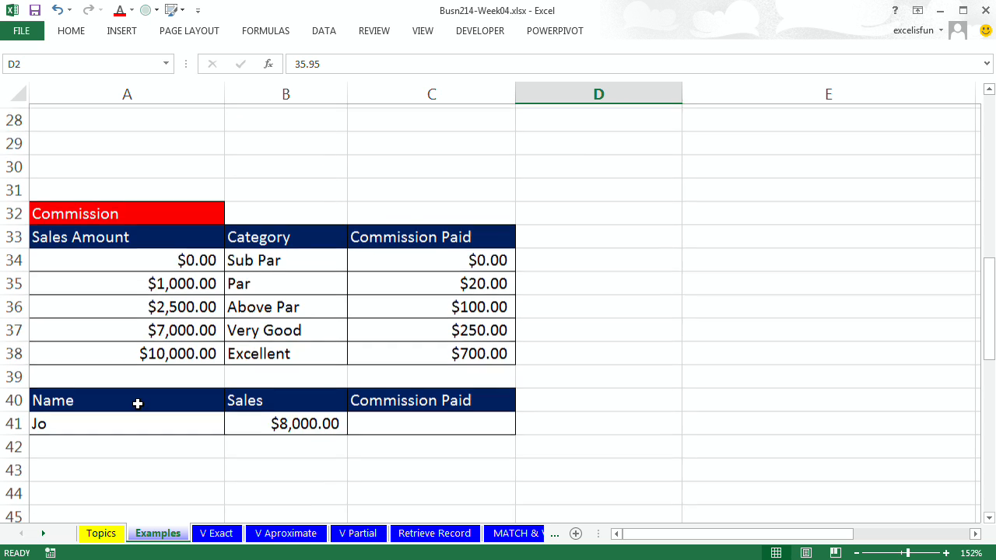
scroll(138, 400, down, 1)
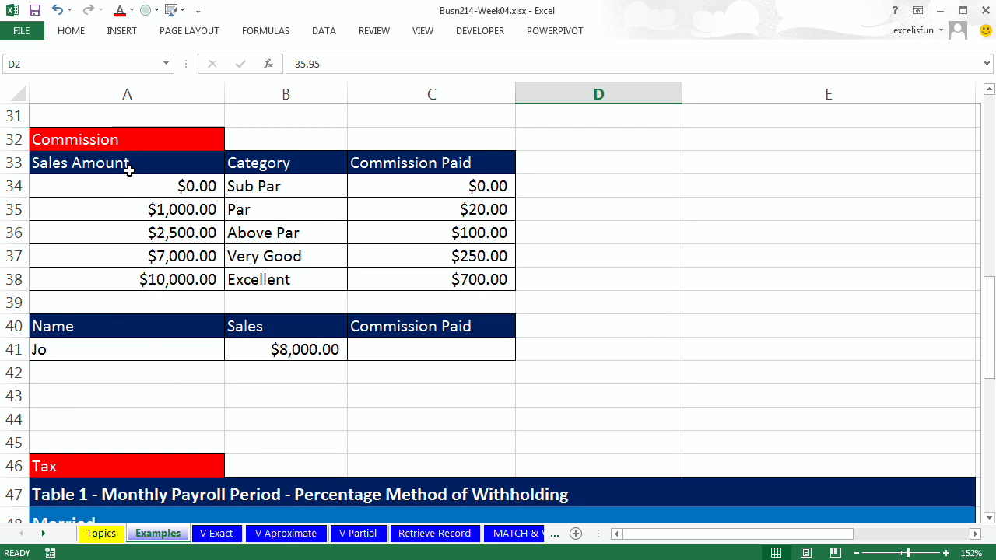
click(140, 349)
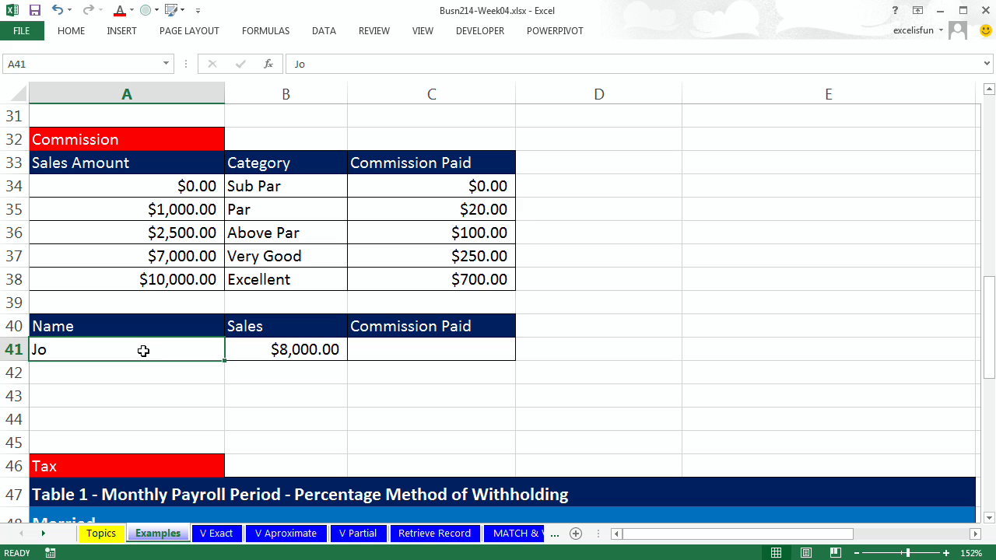
click(293, 350)
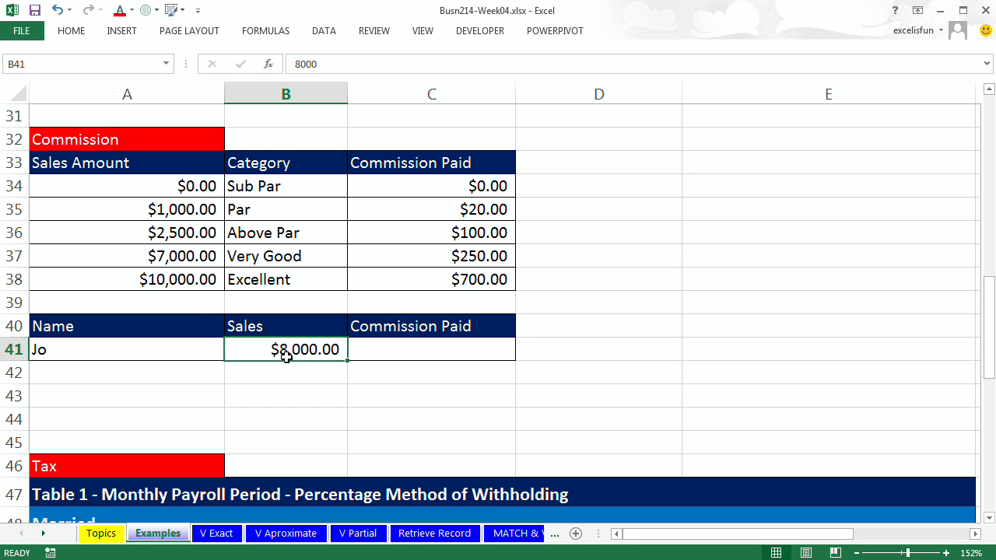
drag(108, 262, 400, 269)
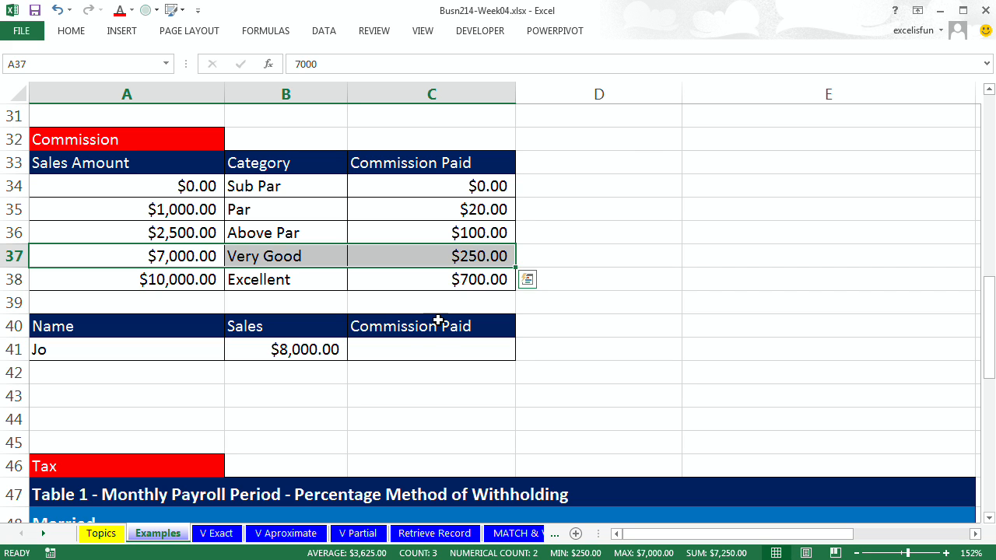
click(432, 343)
text(250)
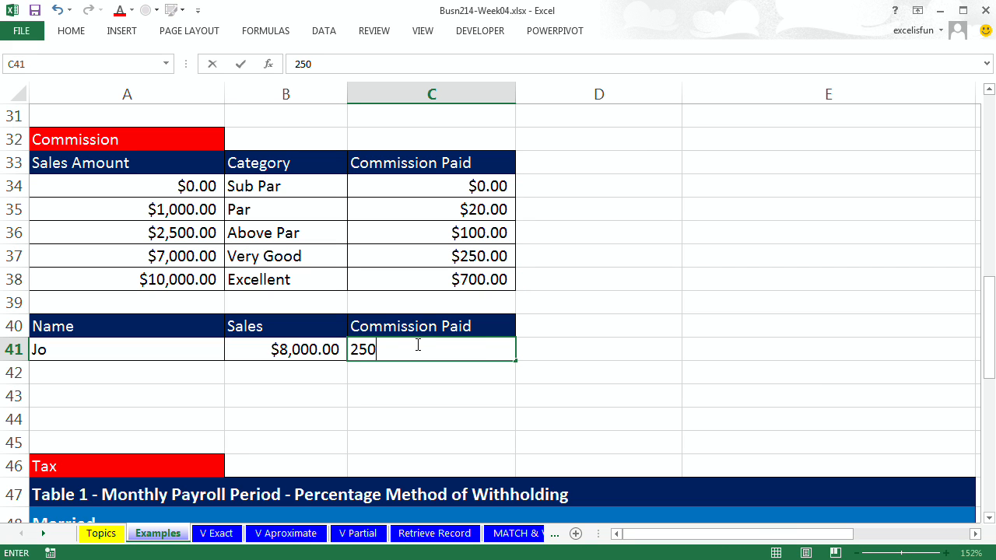
key(ctrl+Return)
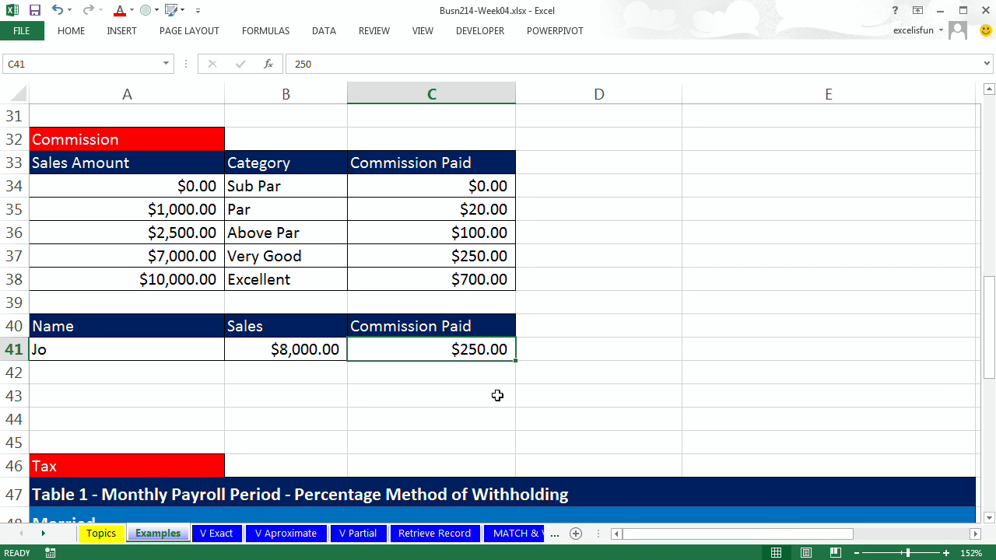
Examine the lower limit, rate and previous-bracket tax in row 52 of the monthly payroll Tax table.
click(990, 520)
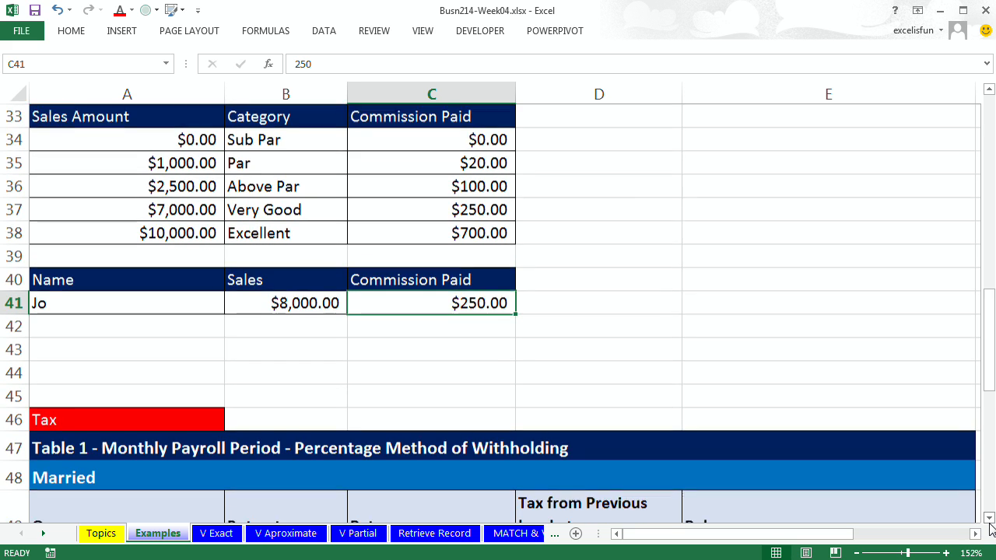
scroll(991, 529, down, 3)
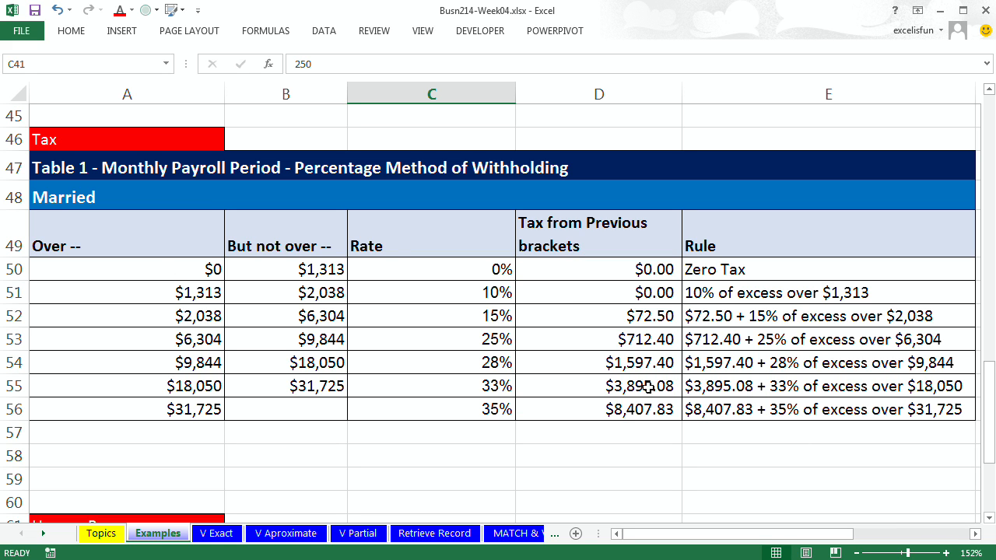
click(180, 317)
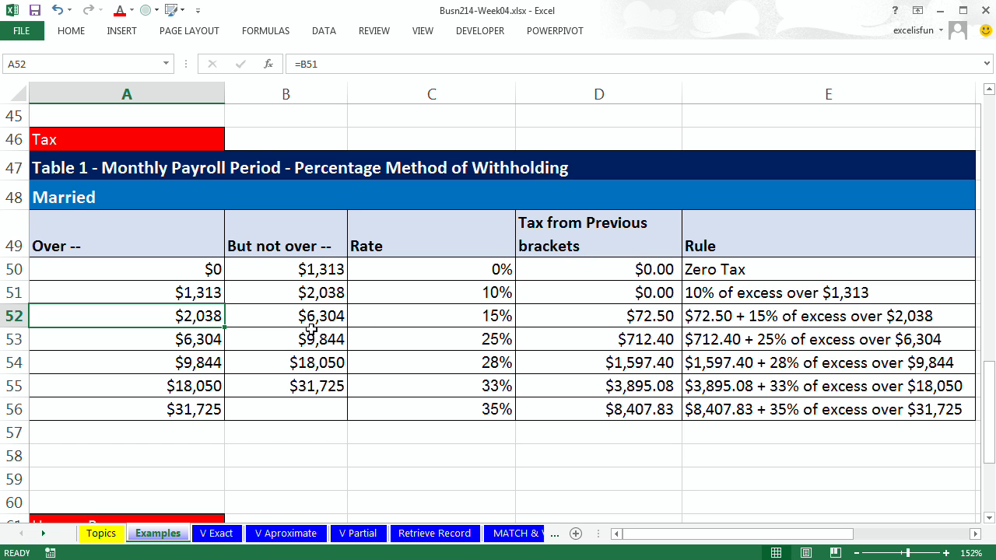
click(453, 317)
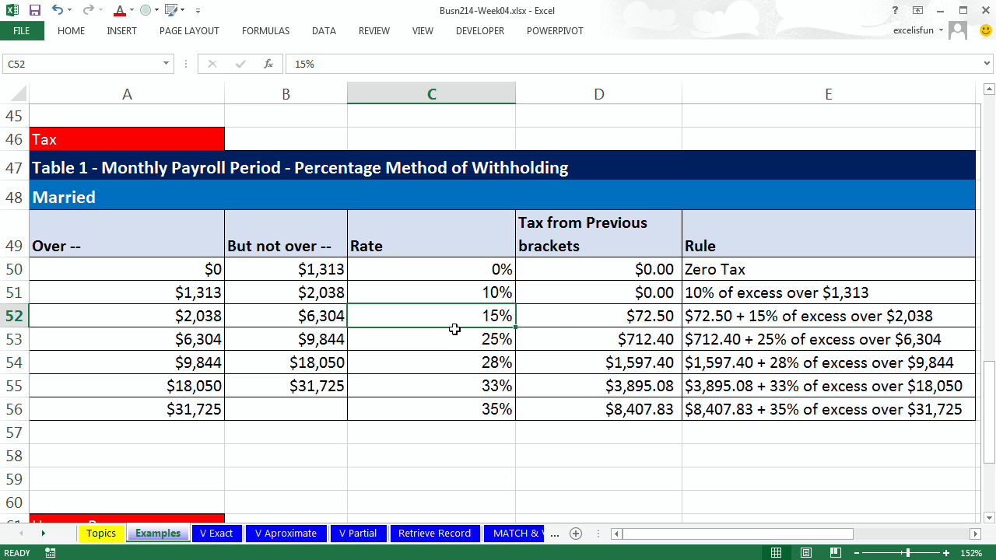
click(608, 315)
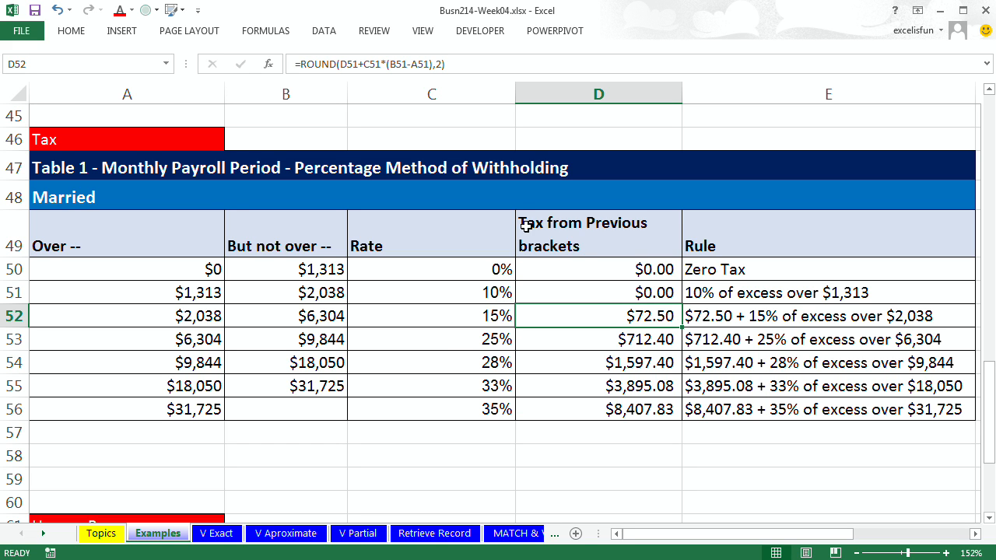
Examine the ID, last name, first name, e-mail and phone fields in row 66 of the Human Resources table.
click(989, 518)
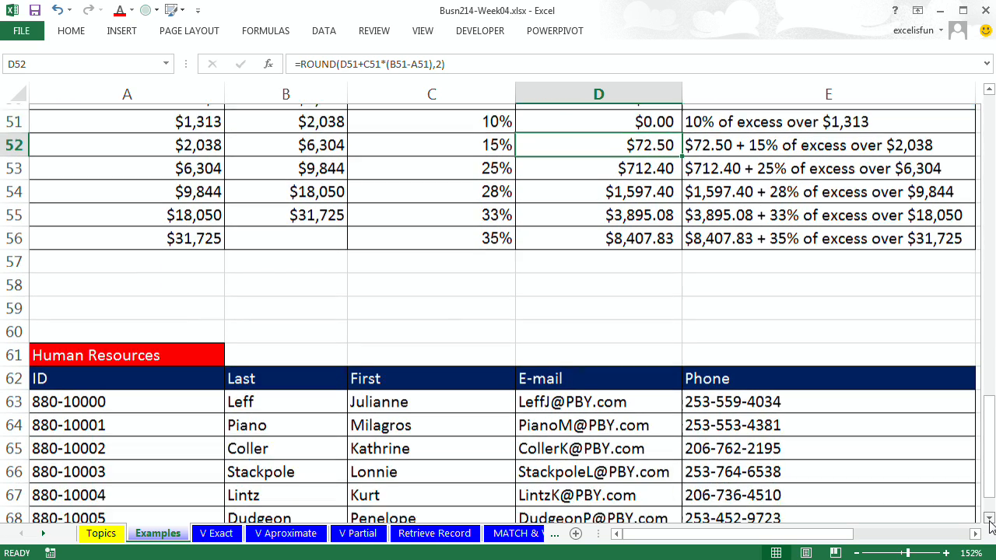
click(989, 519)
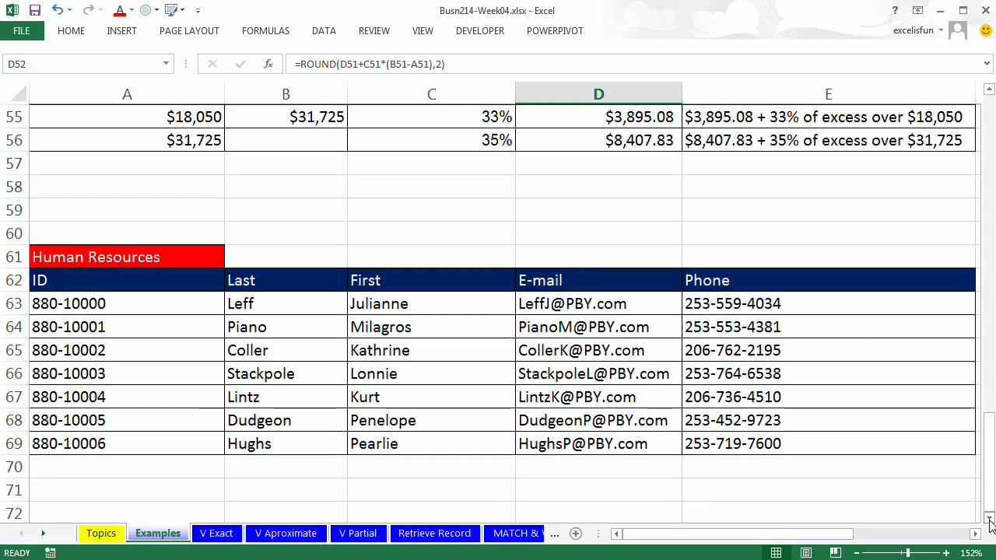
click(988, 518)
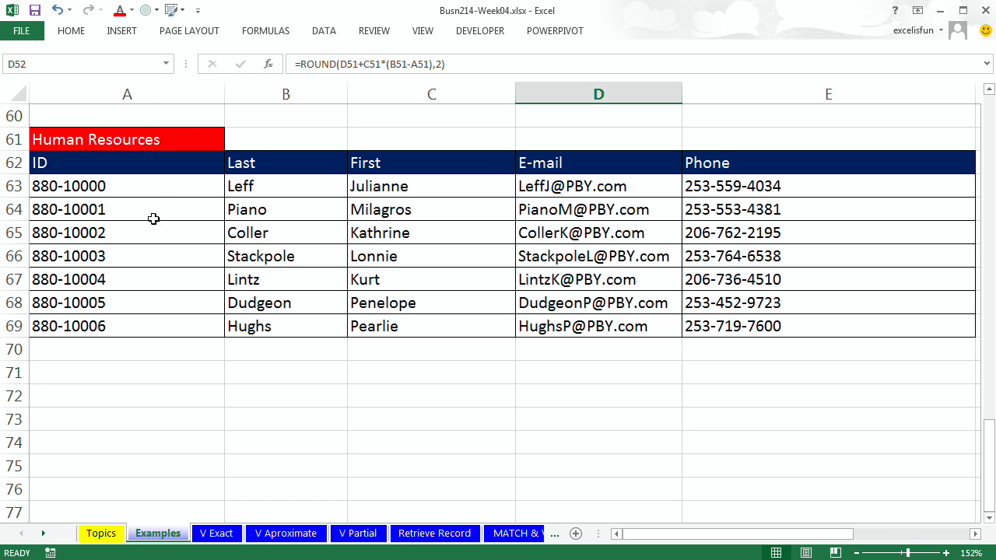
click(151, 255)
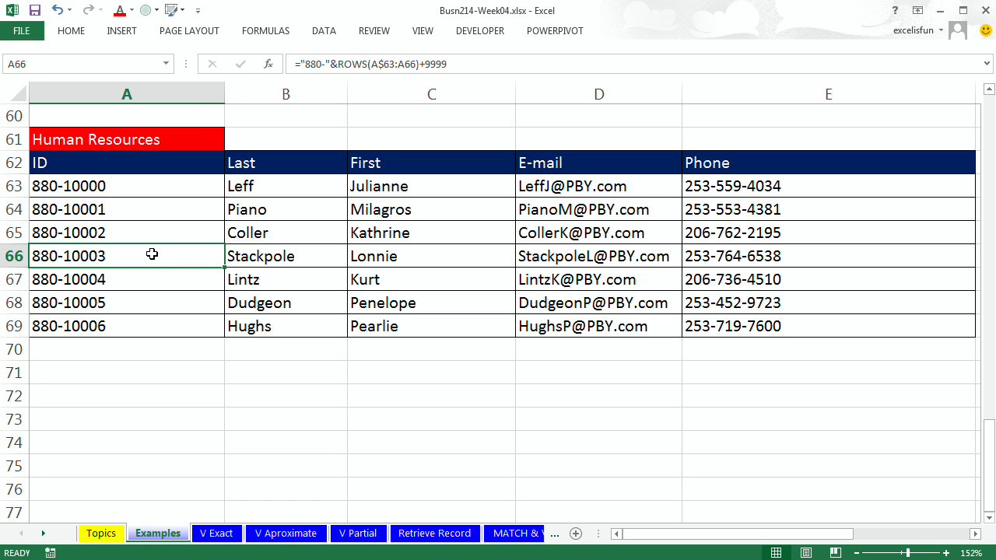
click(274, 260)
click(379, 259)
click(555, 259)
click(717, 258)
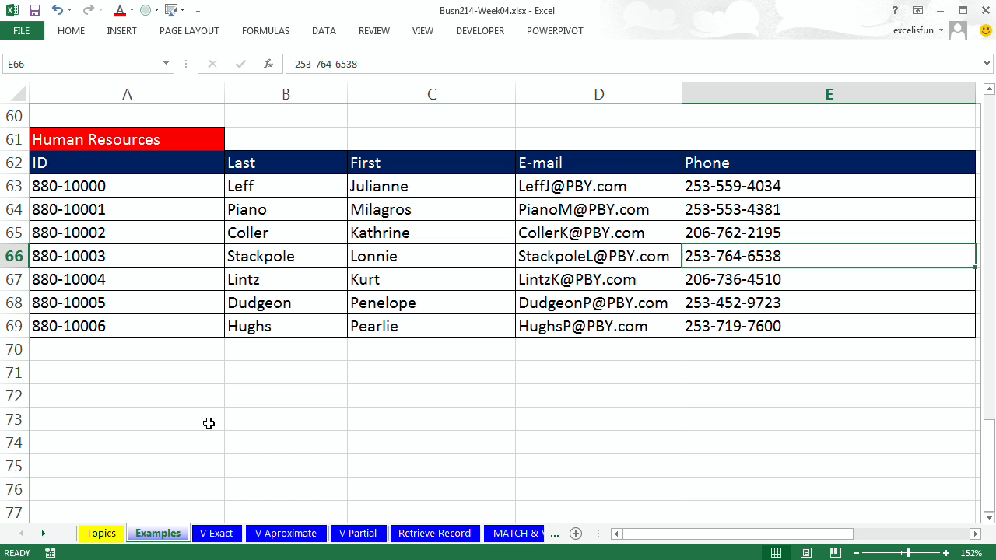
On the V Exact sheet, examine the boomerang table's name, part number, flight range and price columns, and the Quad row.
click(220, 533)
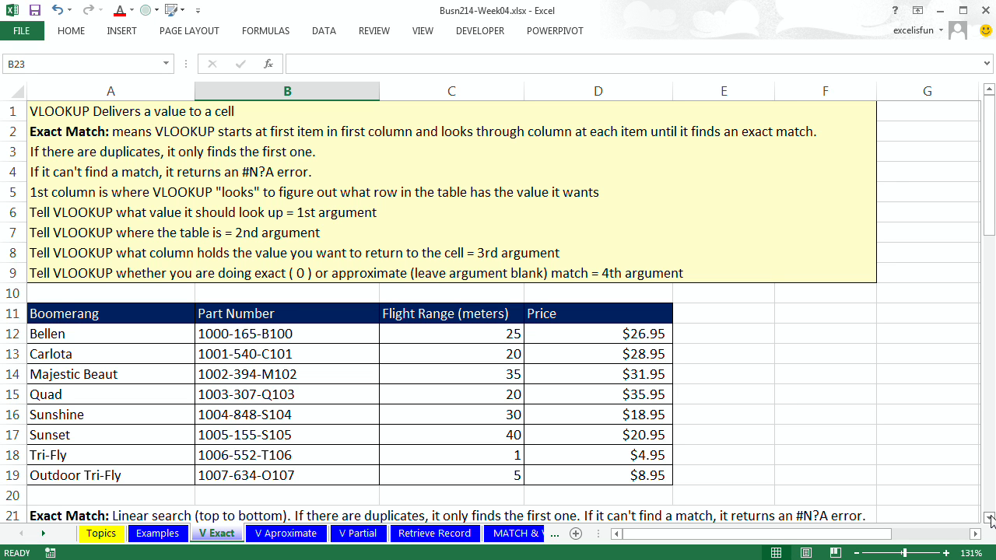
drag(990, 519, 990, 519)
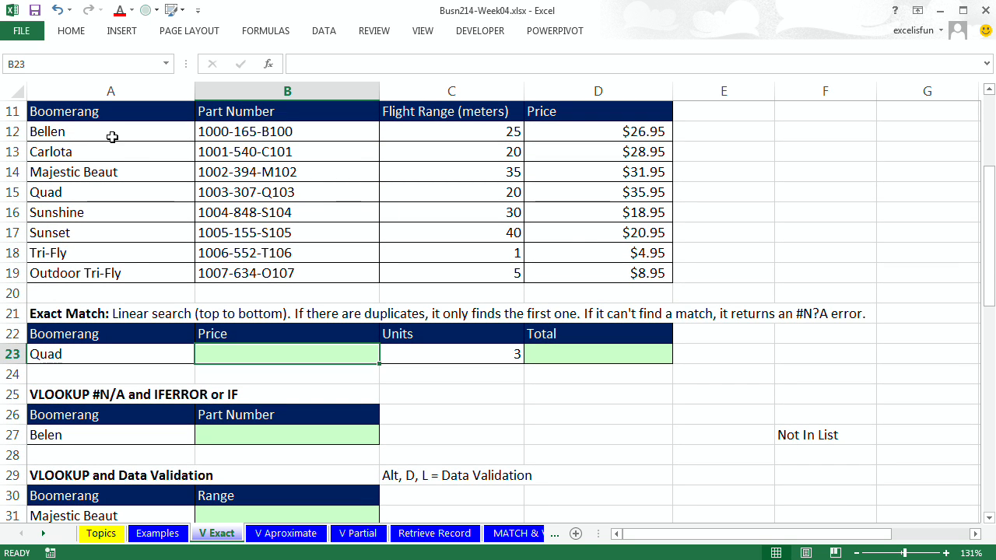
drag(112, 135, 103, 269)
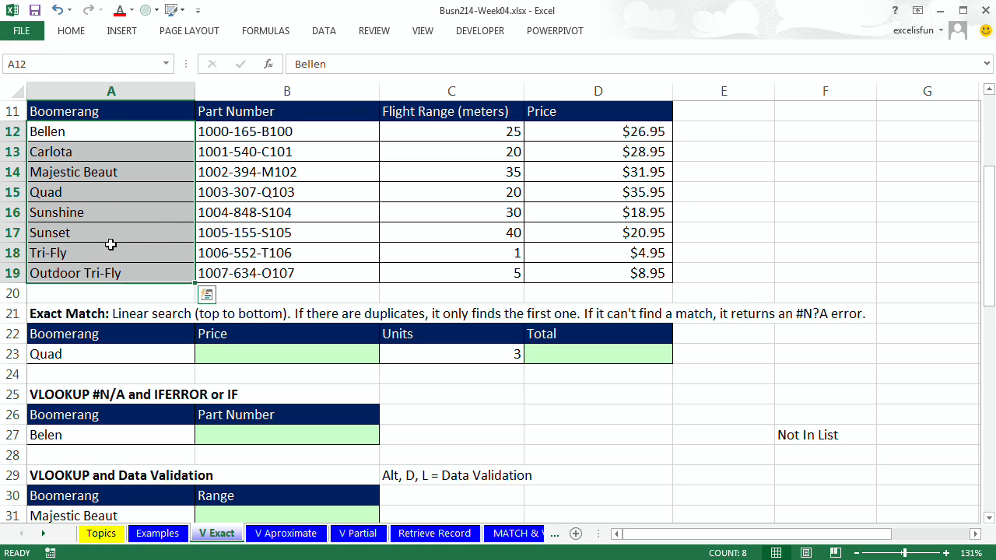
drag(265, 131, 266, 272)
drag(488, 131, 494, 268)
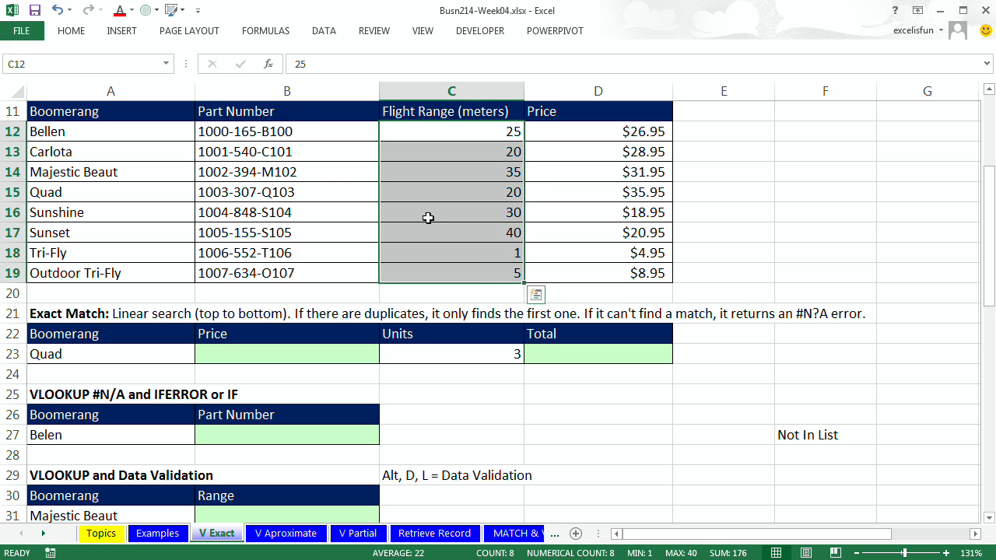
click(430, 219)
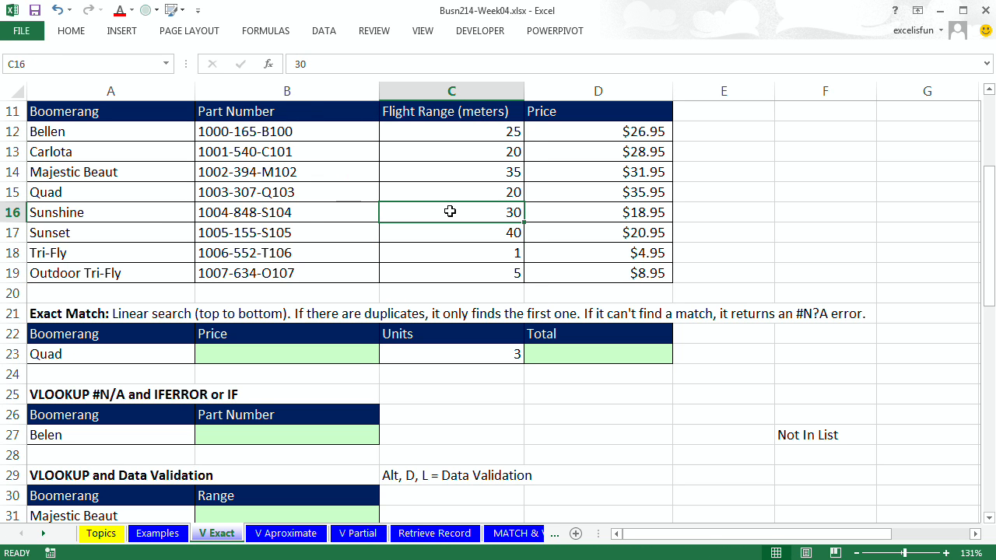
click(583, 213)
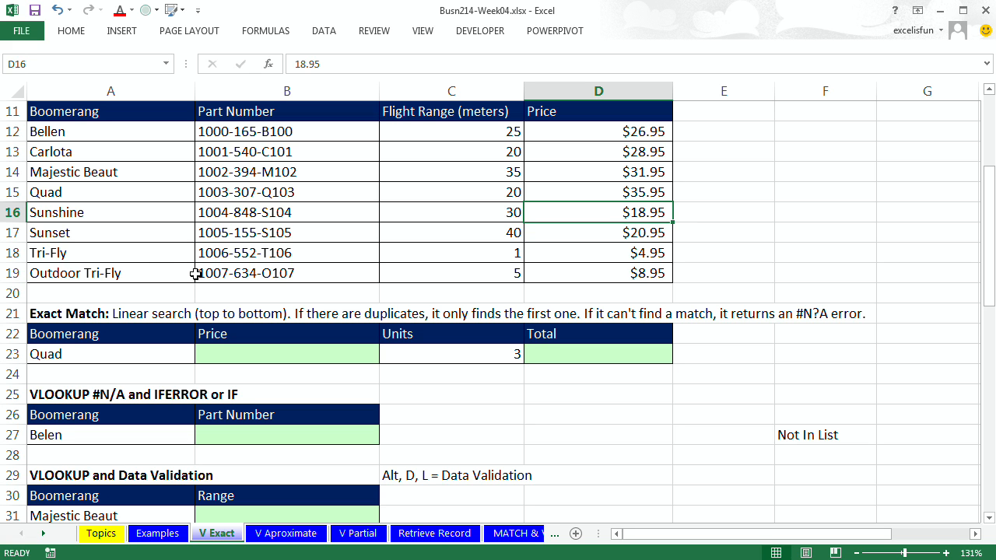
click(230, 355)
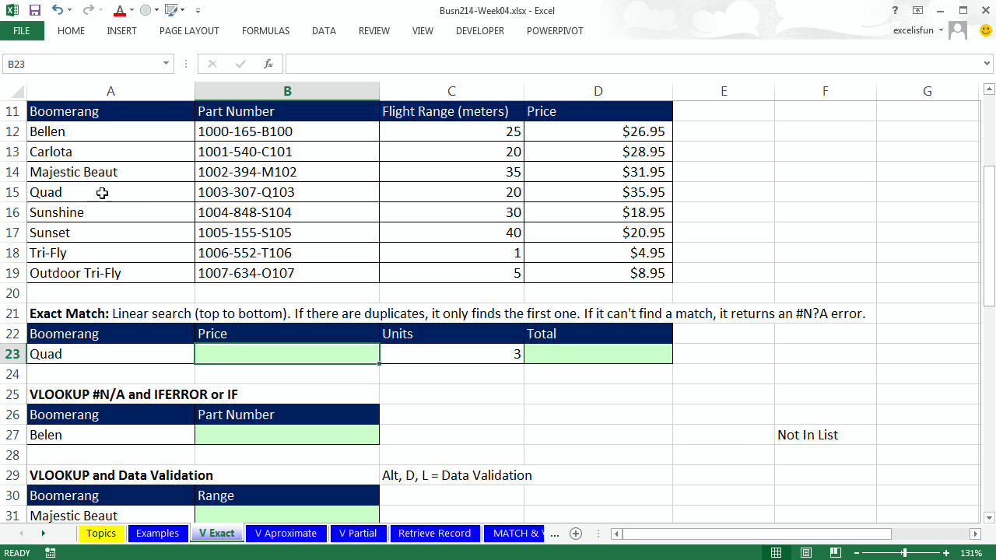
drag(69, 192, 552, 192)
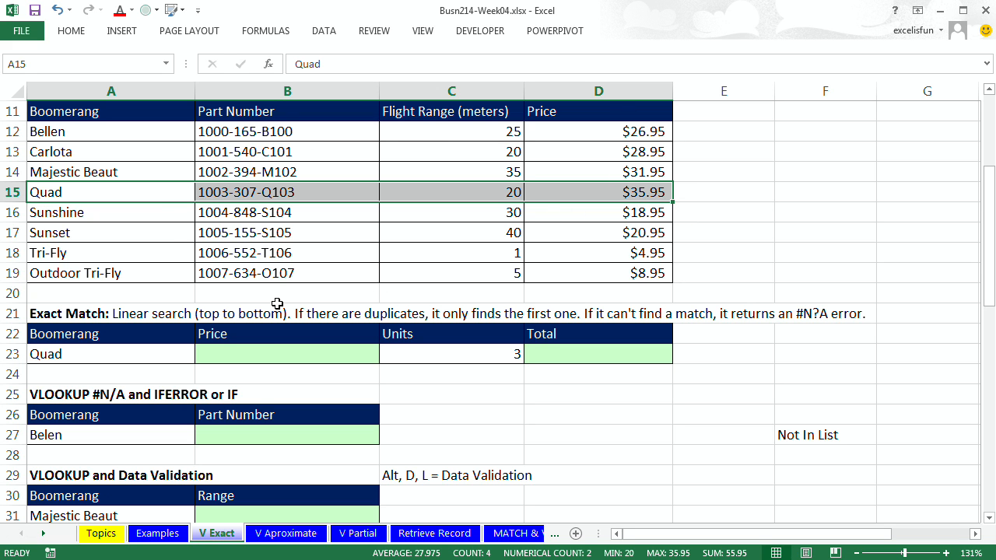
Enter =VLOOKUP(A23,A12:D19,4,0) in B23 to retrieve the boomerang's price by exact match.
click(264, 357)
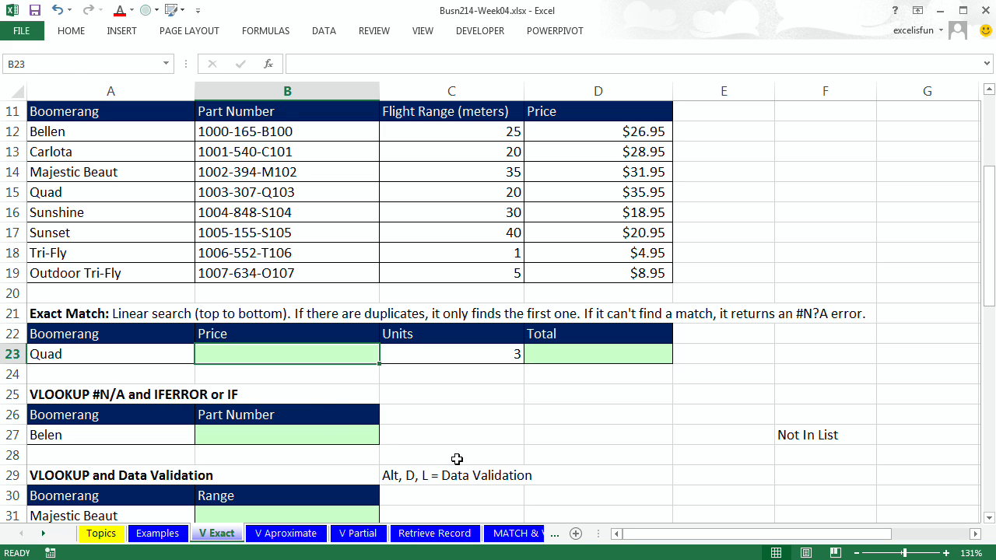
text(=vl)
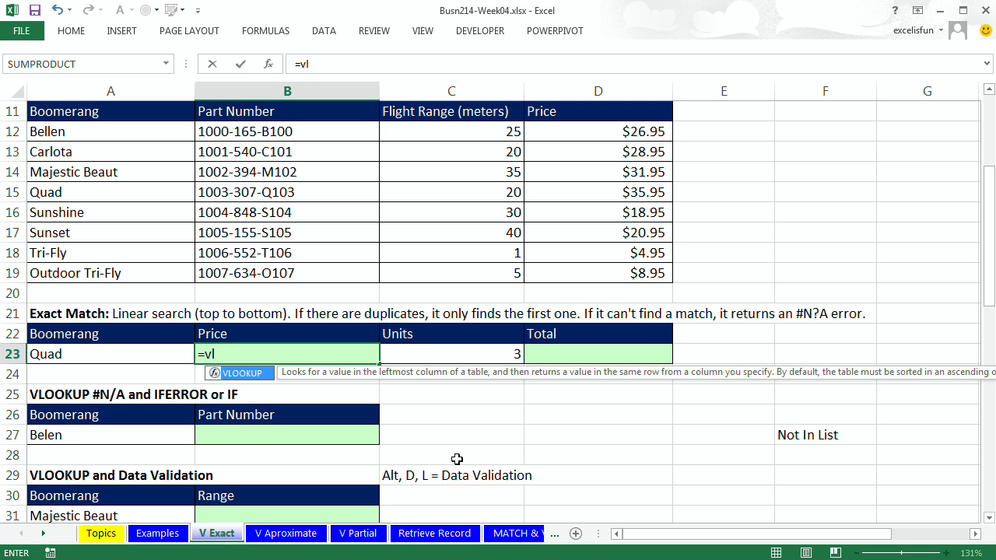
key(Tab)
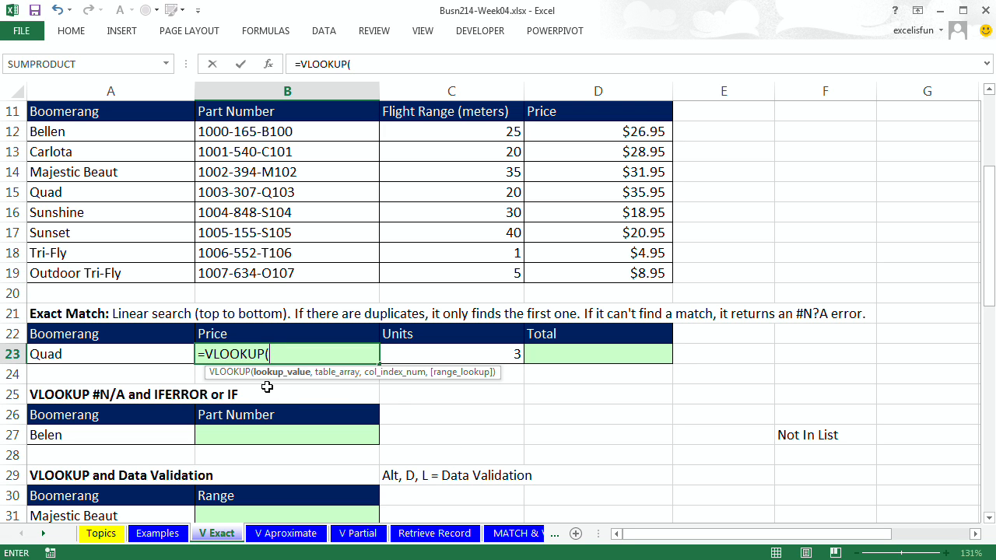
click(104, 353)
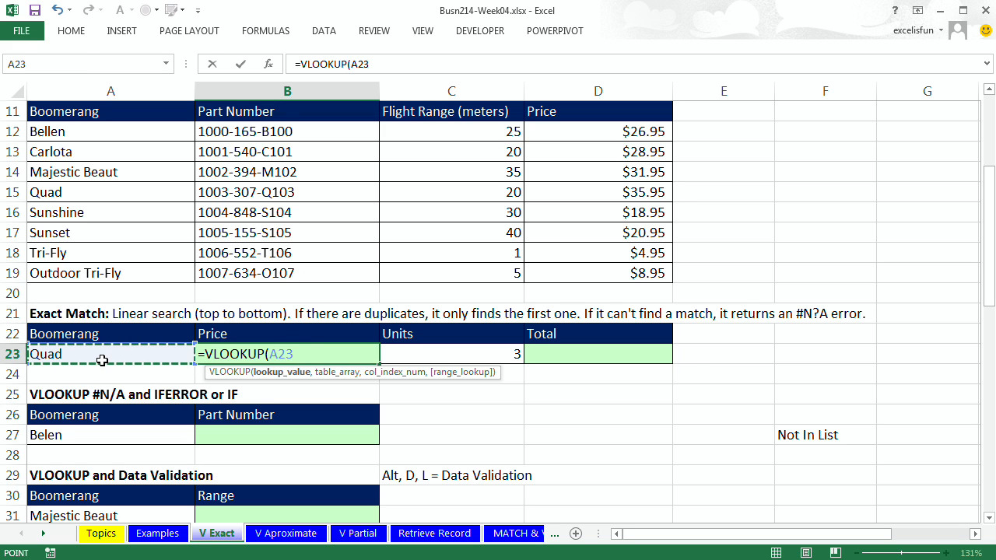
text(,)
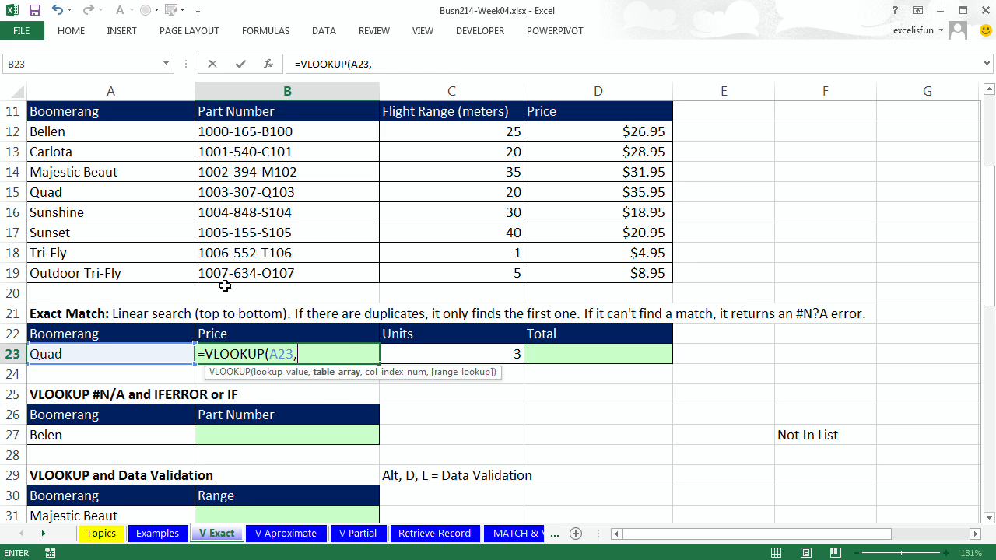
drag(86, 131, 560, 276)
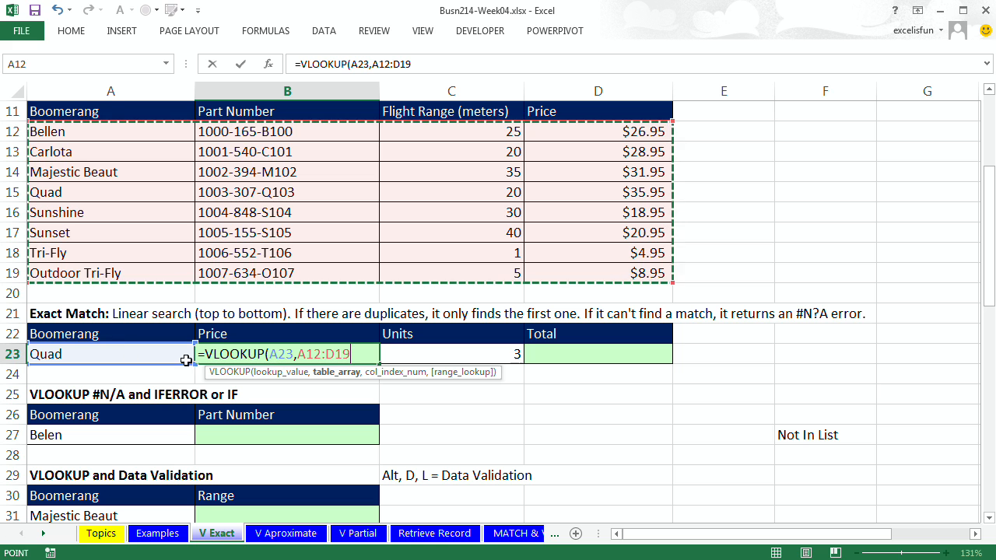
click(280, 354)
click(314, 356)
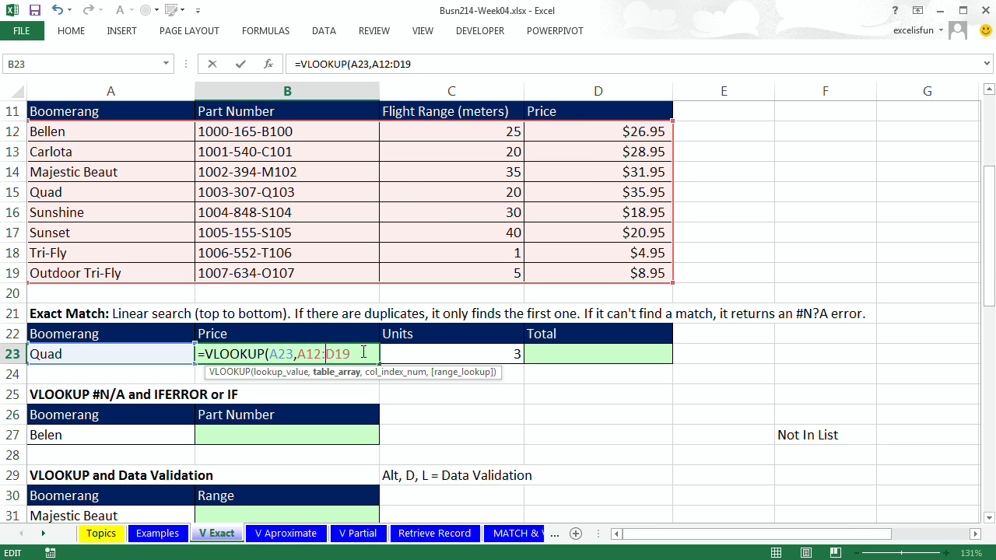
text(,4)
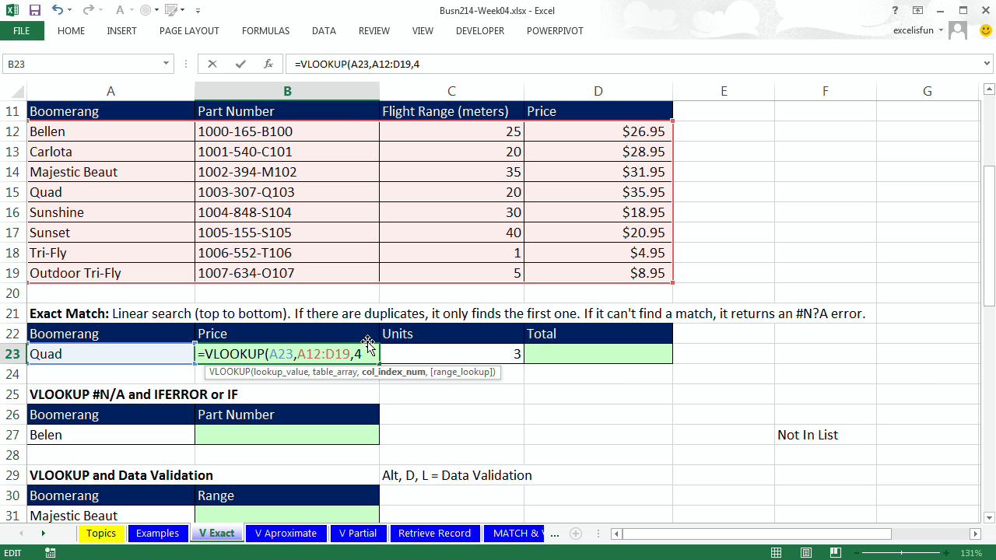
text(,)
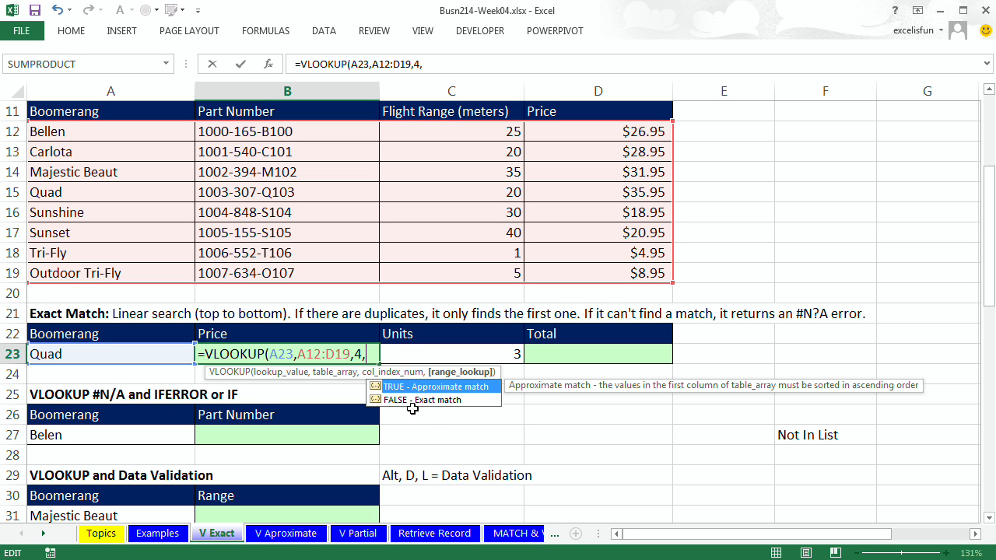
text(0)
text())
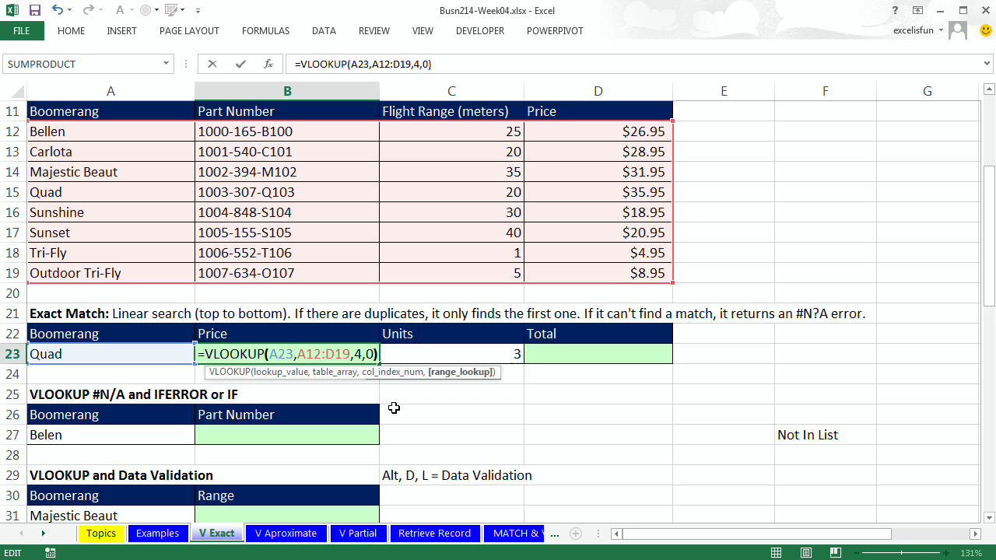
key(ctrl+Return)
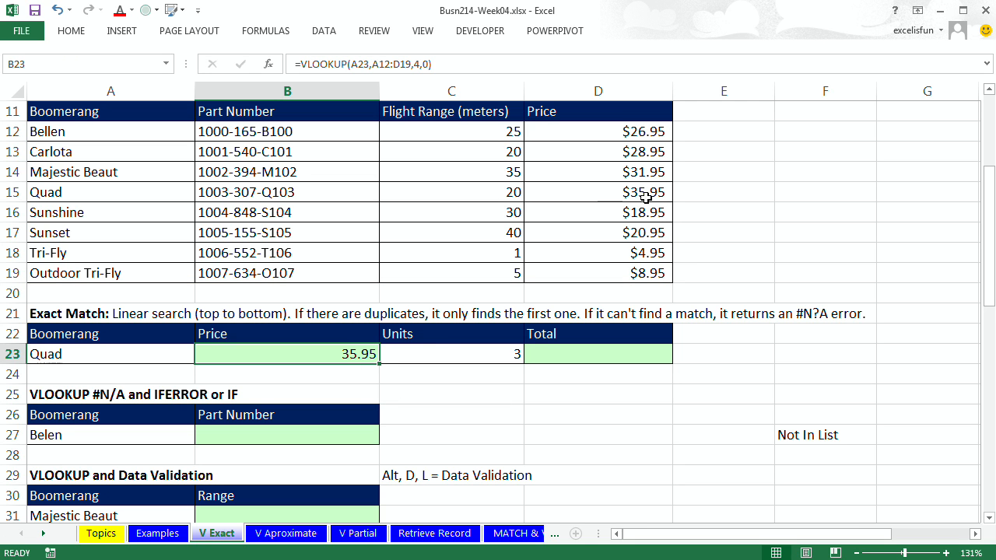
Test the price lookup with Bellen and Tri-Fly in A23, and compare the result with the Tri-Fly row in the table.
click(133, 350)
text(Bellen)
key(ctrl+Return)
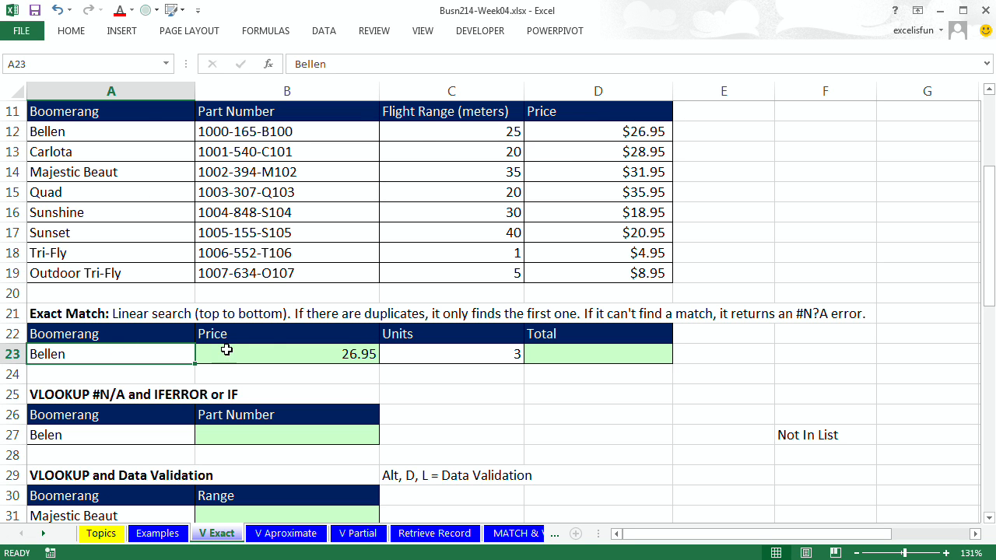
text(Tri-Fl)
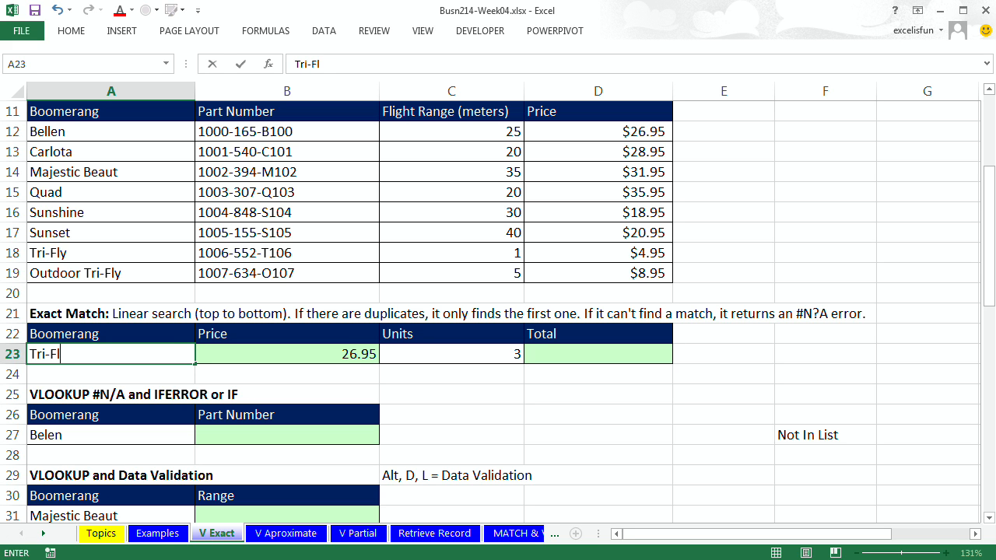
text(y)
key(ctrl+Return)
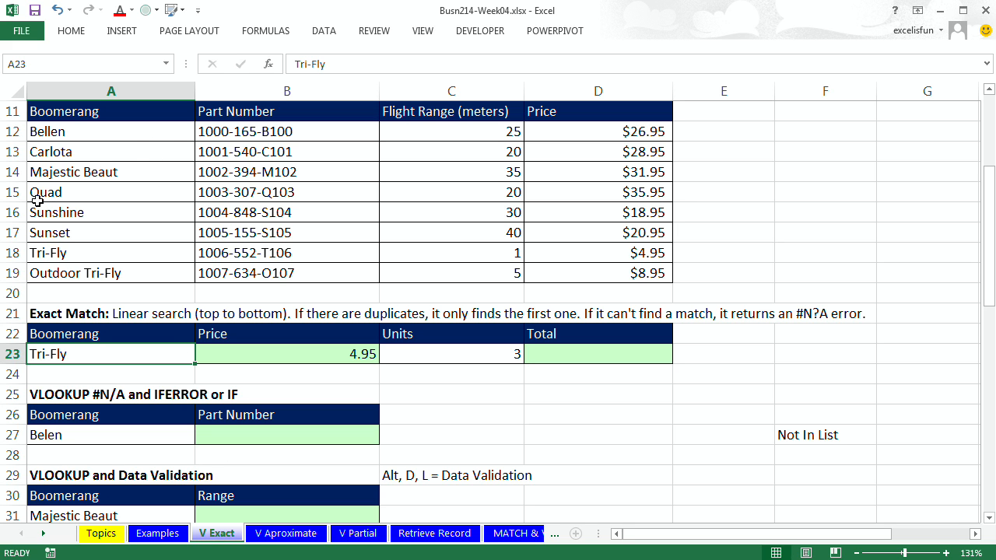
drag(69, 252, 583, 252)
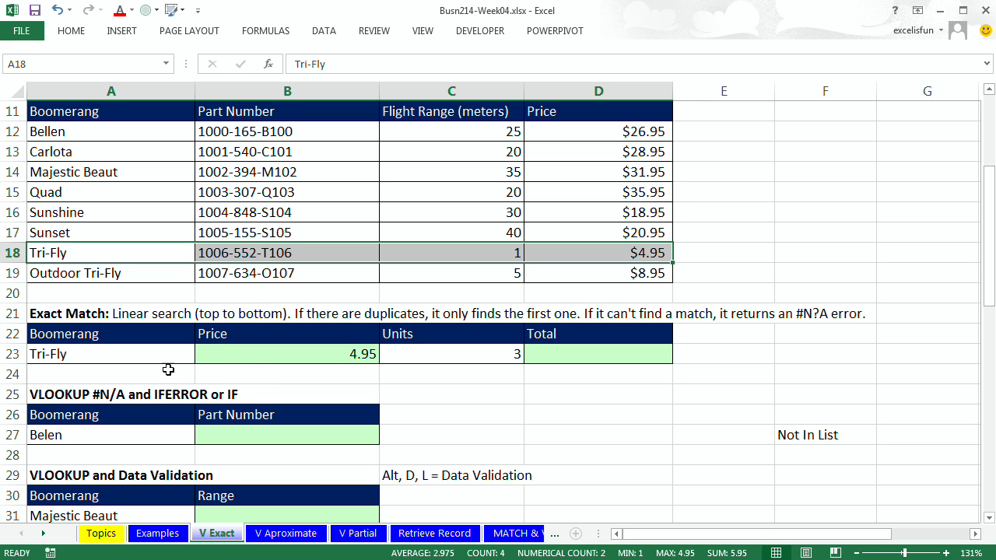
Test the lookup in A23 with the unlisted name Fun Fly and with Tri-Fly, and set A23 back to Quad.
click(138, 352)
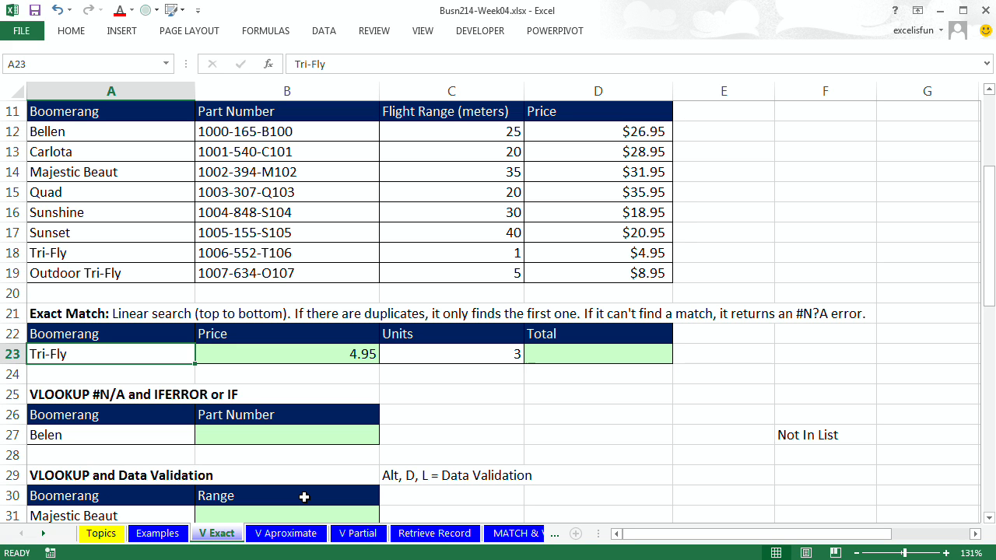
text(F)
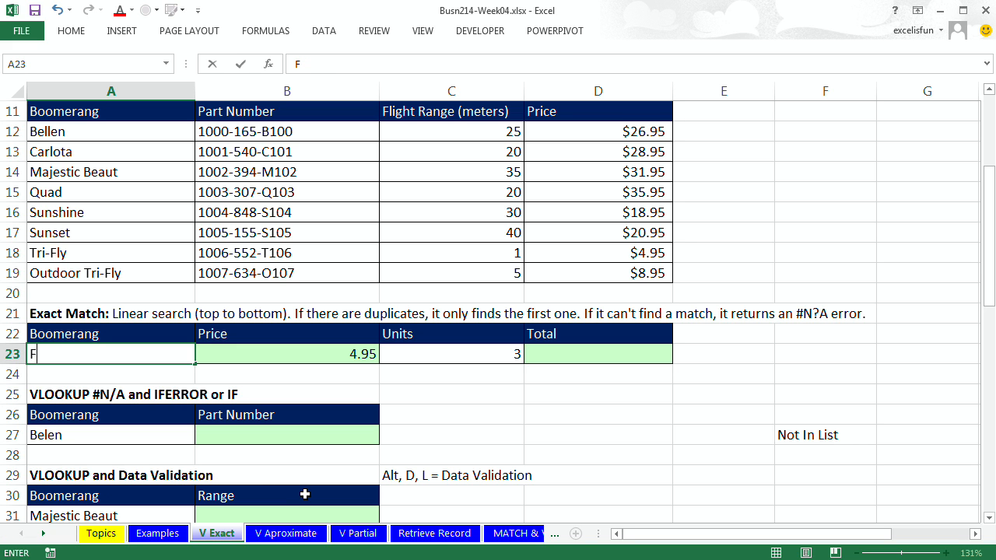
text(un Fly)
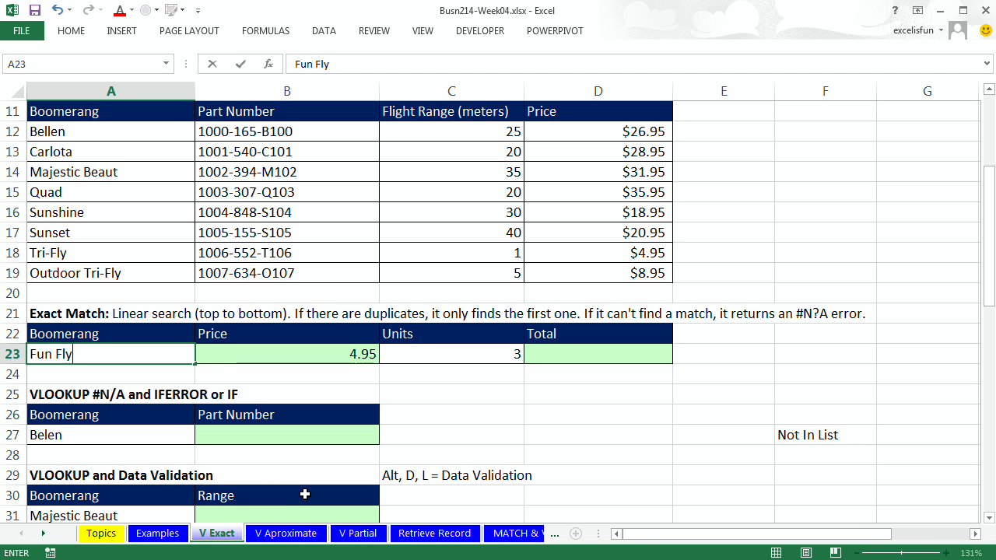
key(ctrl+Return)
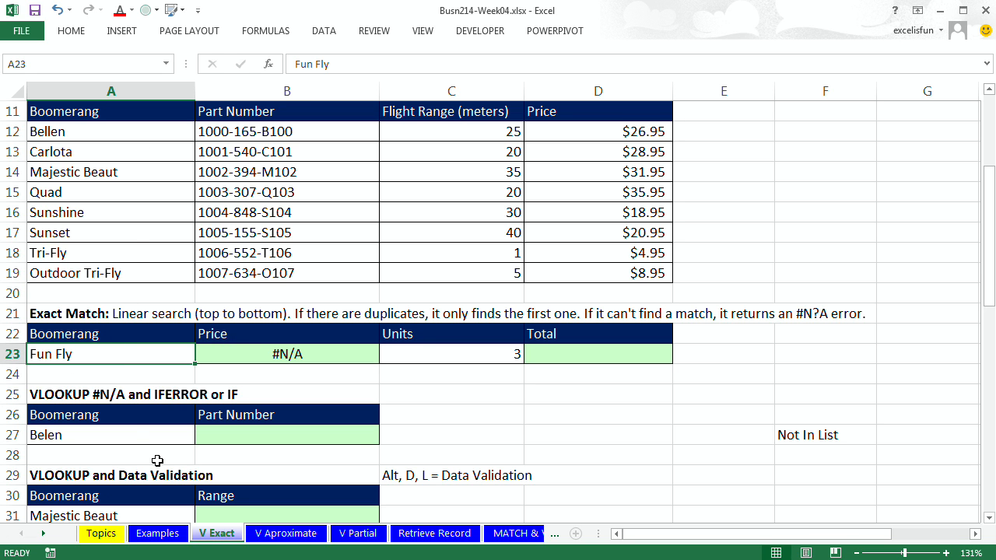
text(Tri-Fly)
key(ctrl+Return)
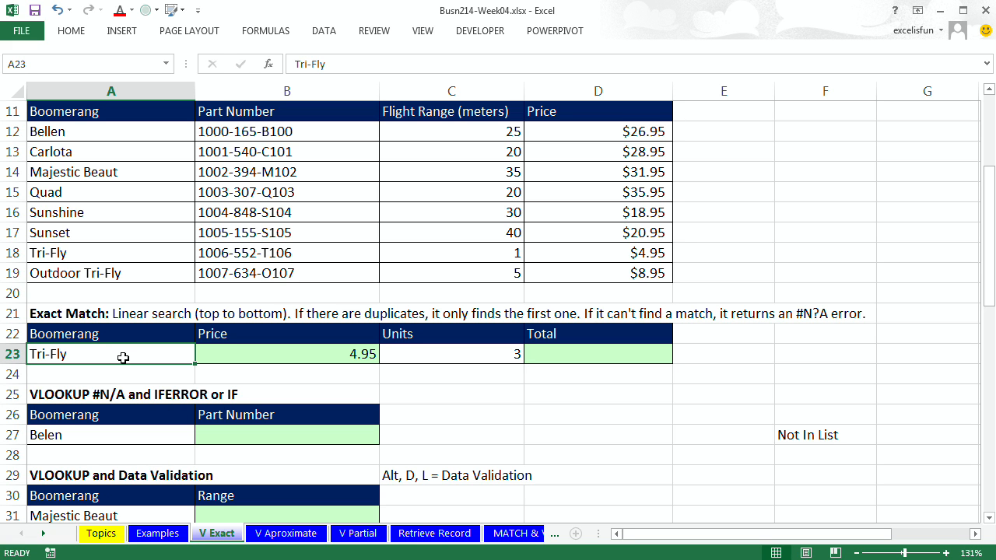
text(Quad)
key(ctrl+Return)
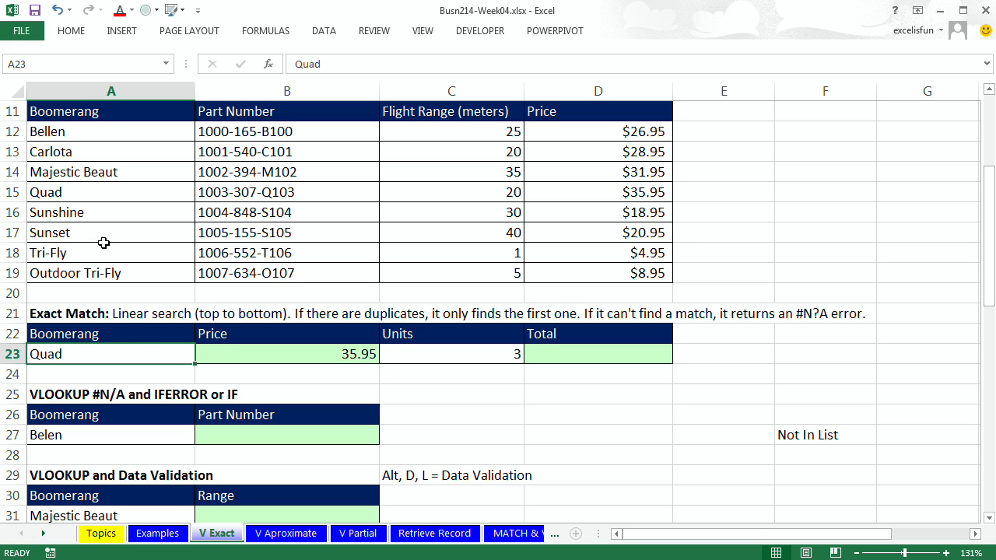
Test how the lookup handles duplicates by changing A13 to Quad, and undo that change.
click(113, 156)
text(Quad)
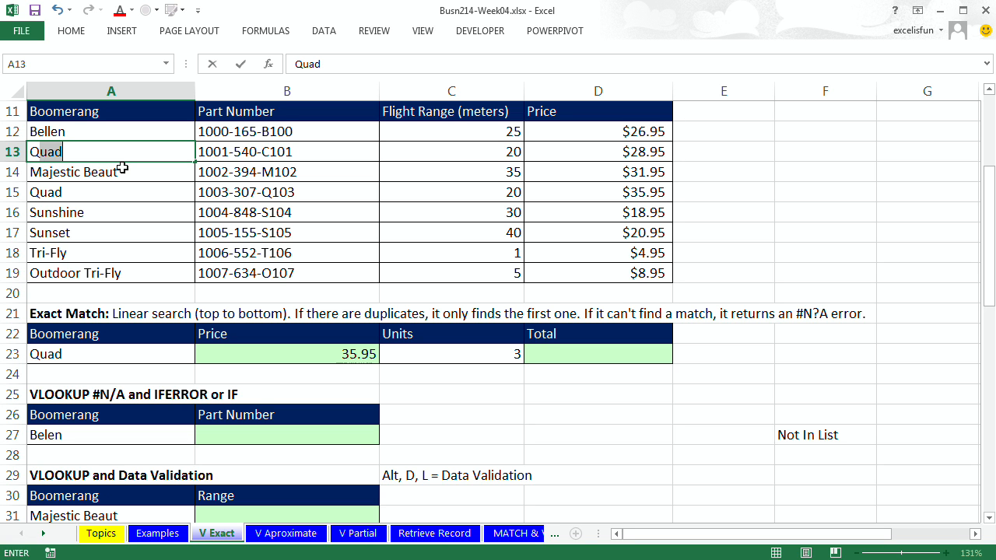
text(d)
key(ctrl+Return)
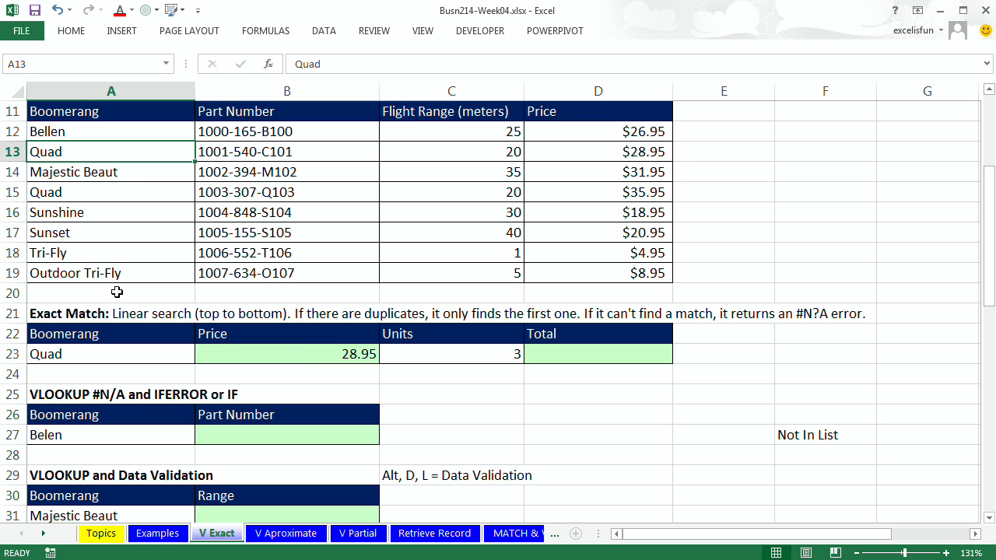
key(ctrl+z)
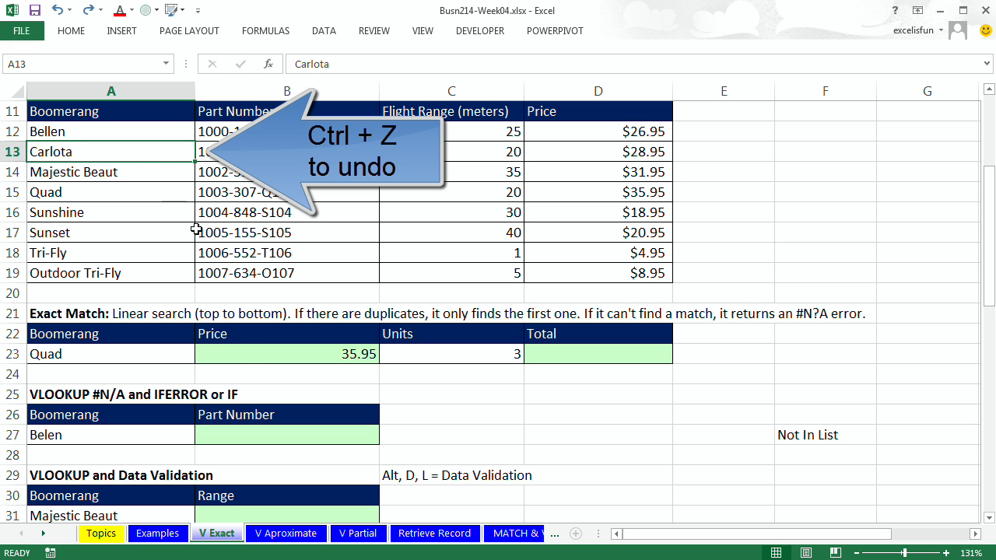
Review the cell references and arguments of the VLOOKUP formula in B23.
click(247, 354)
key(F2)
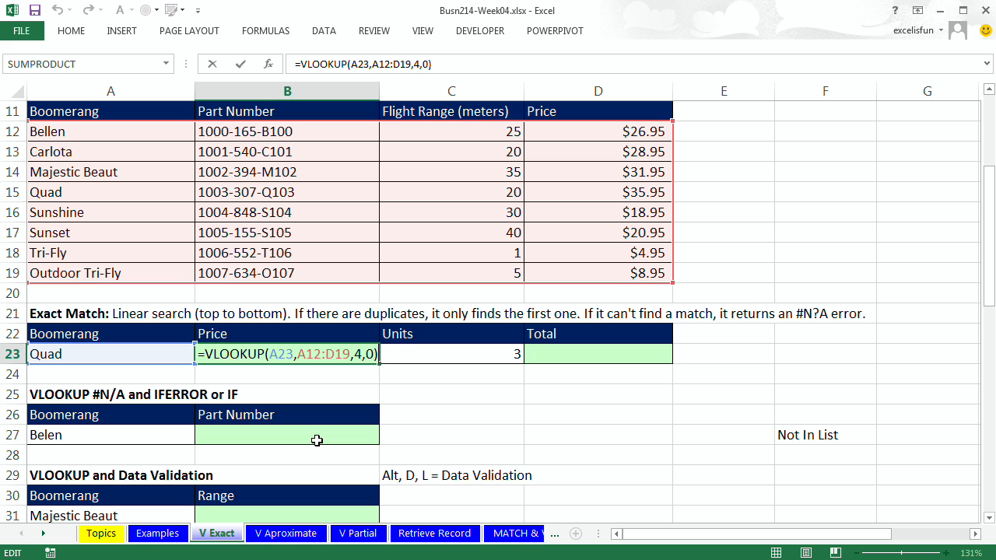
key(ctrl+Return)
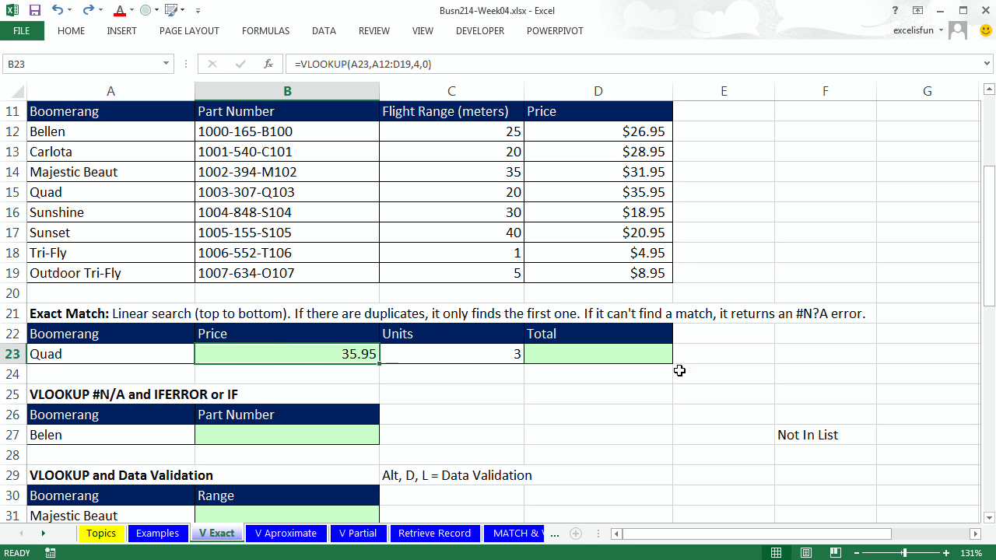
Calculate the total in D23 by multiplying the units by the price with =C23*B23.
click(646, 356)
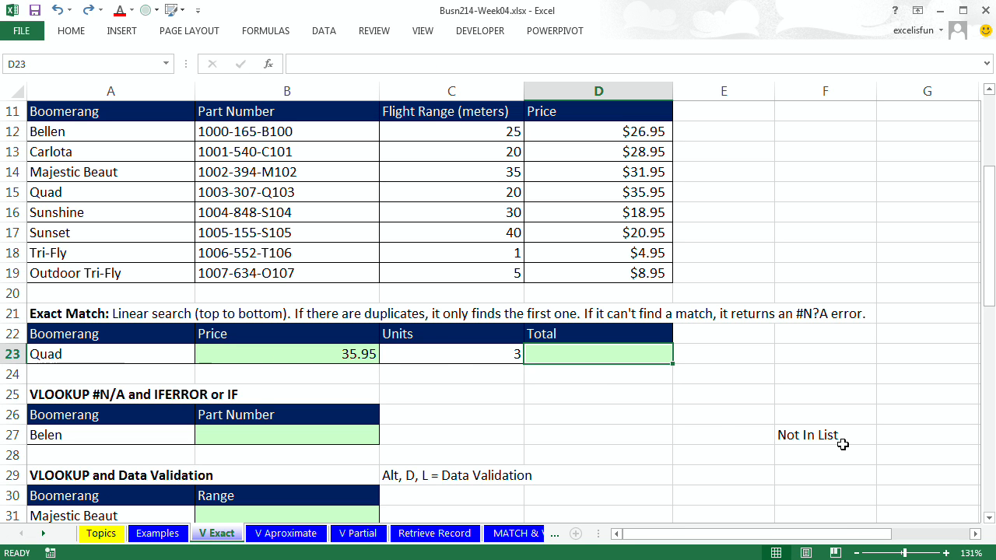
text(=)
key(Left)
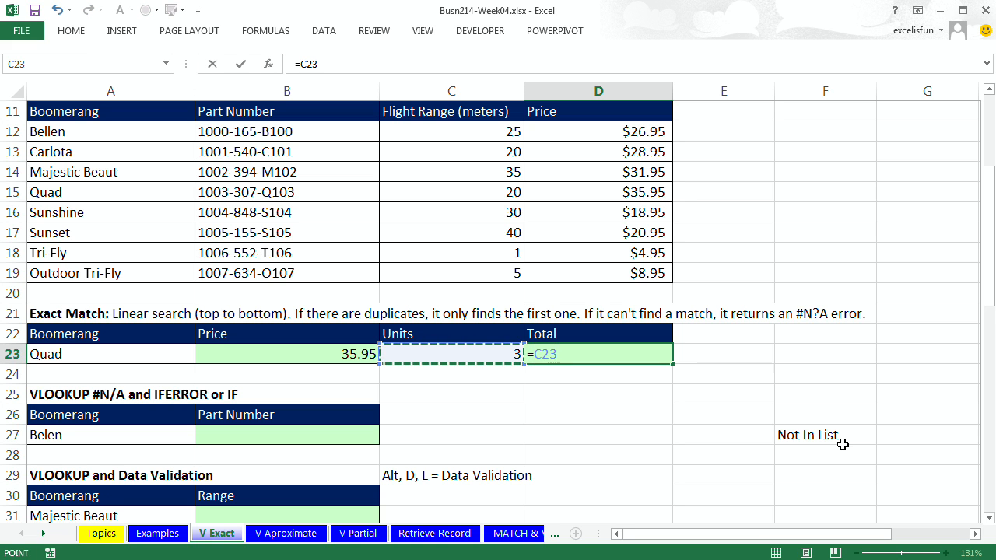
text(*)
key(Left)
key(Left)
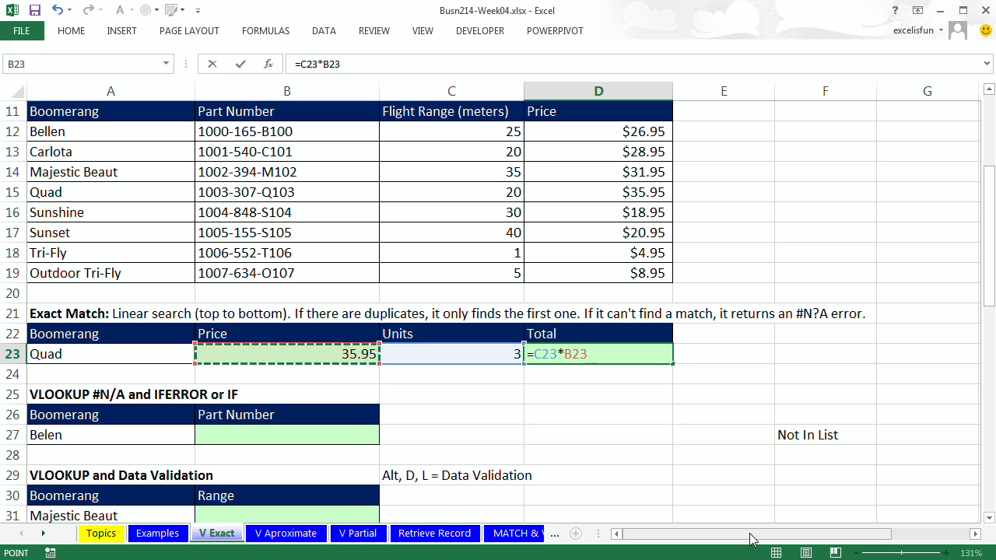
key(ctrl+Return)
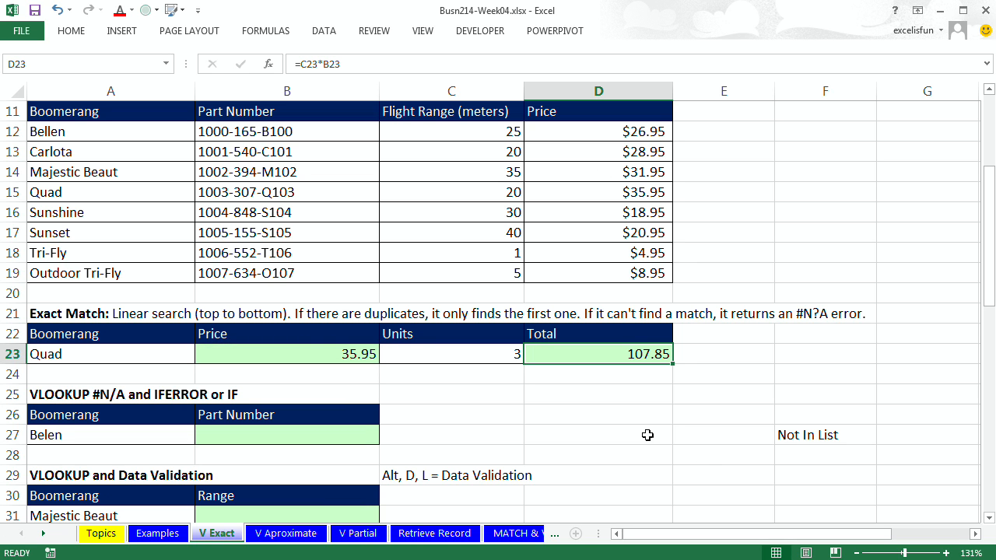
Test the price and total formulas with Bellen in A23 and 10 units in C23, and undo both changes.
click(171, 353)
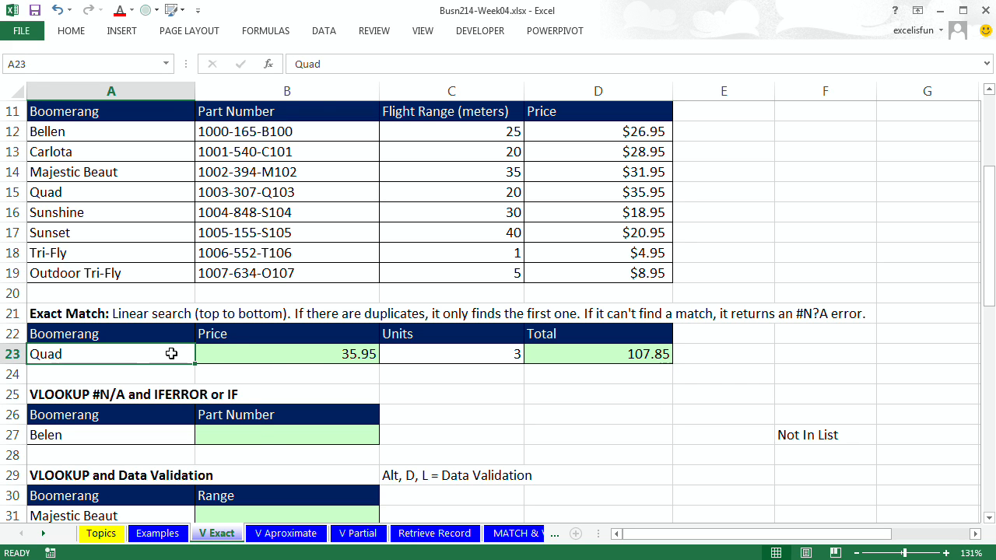
text(Bellen)
key(Tab)
key(Tab)
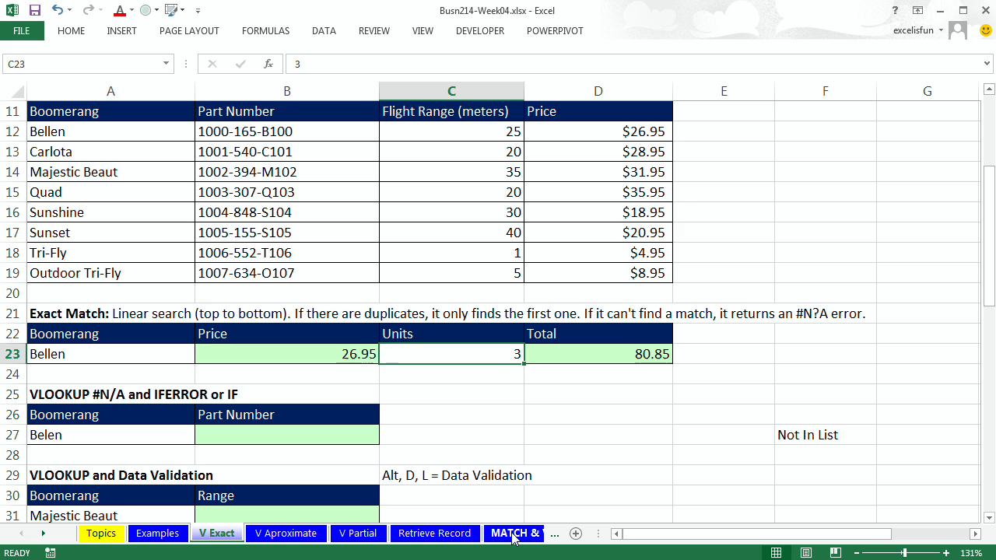
text(10)
key(ctrl+Return)
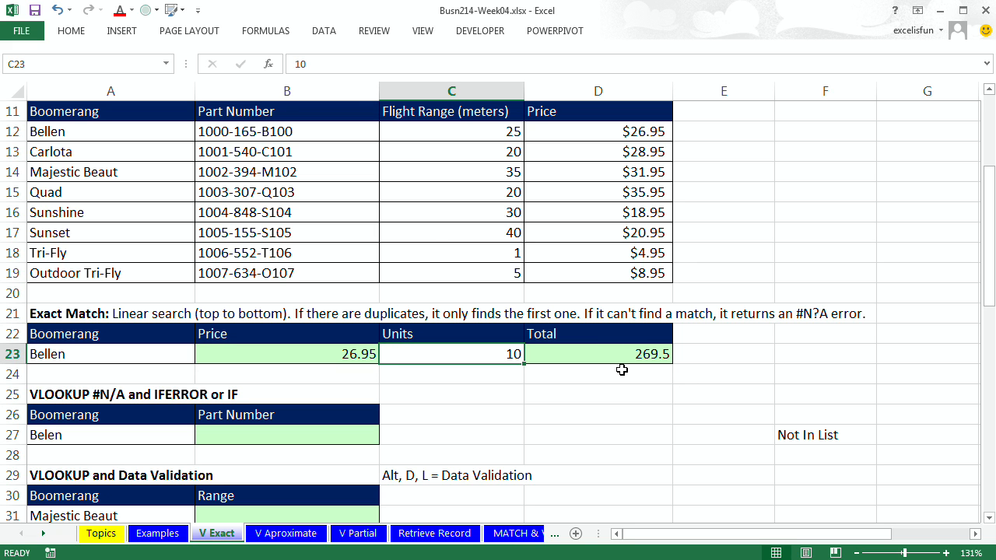
key(ctrl+z)
key(ctrl+z)
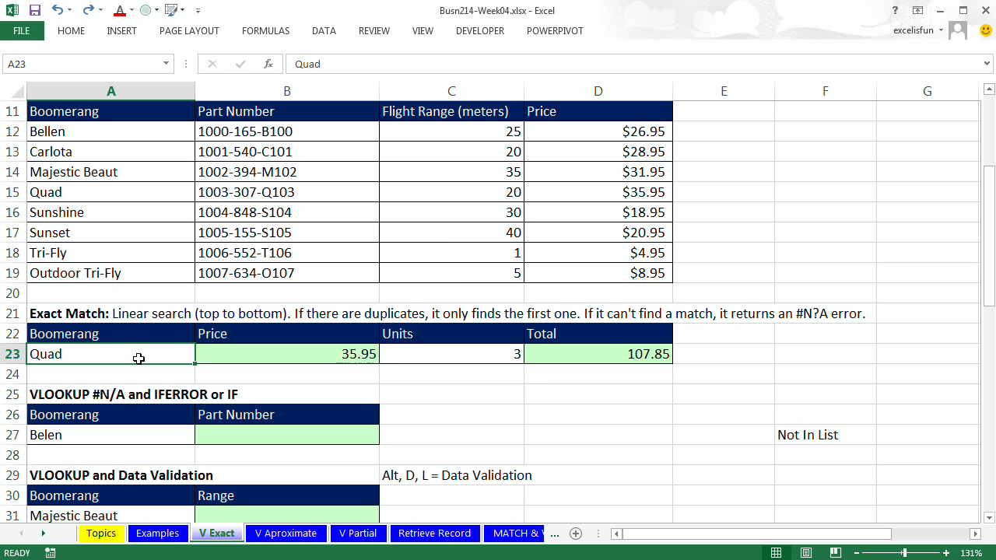
Test the price and total formulas with the unlisted name Fun in A23, and undo that entry.
text(Fun)
key(ctrl+Return)
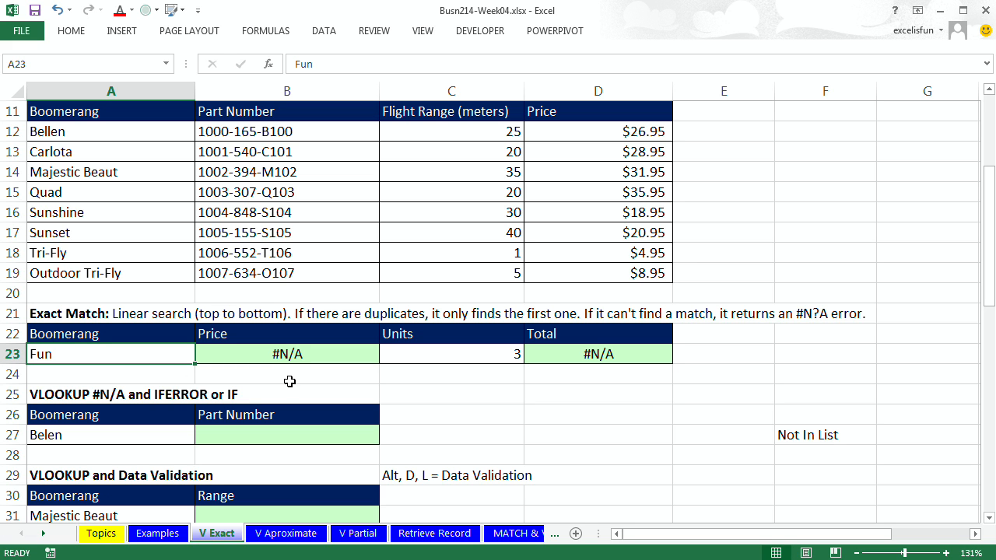
key(ctrl+z)
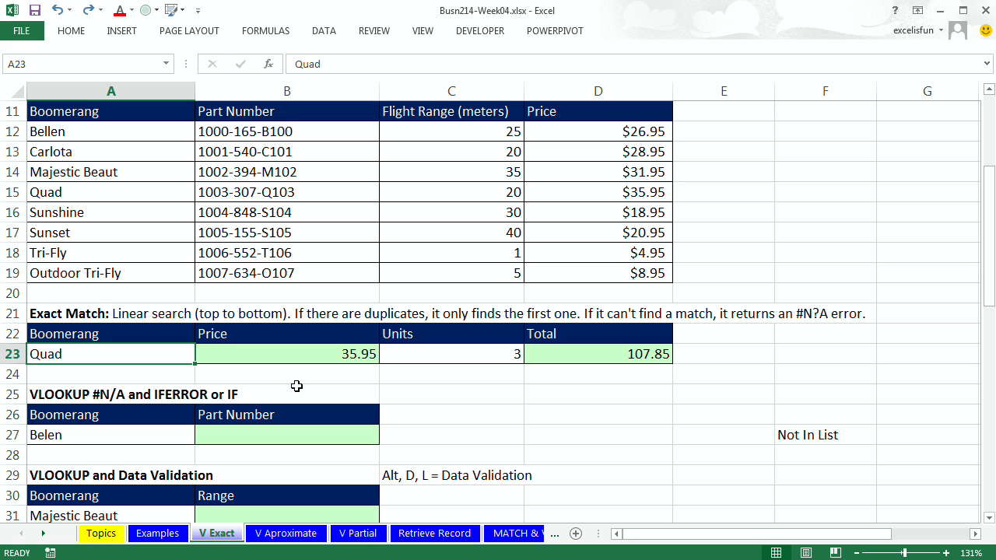
Enter an exact-match part number lookup in B27 with =VLOOKUP(A27,A12:D19,2,0).
click(285, 436)
text(=vl)
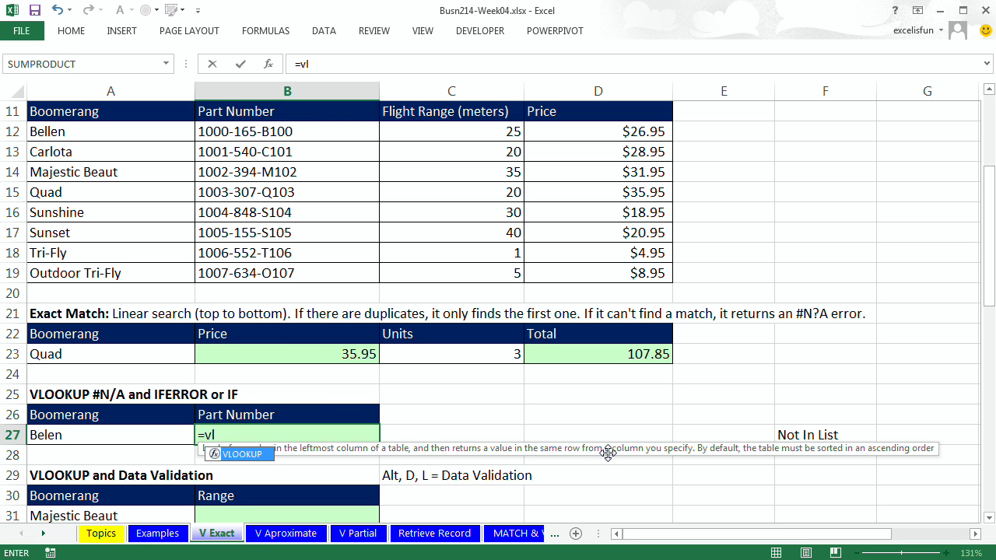
key(Tab)
key(Left)
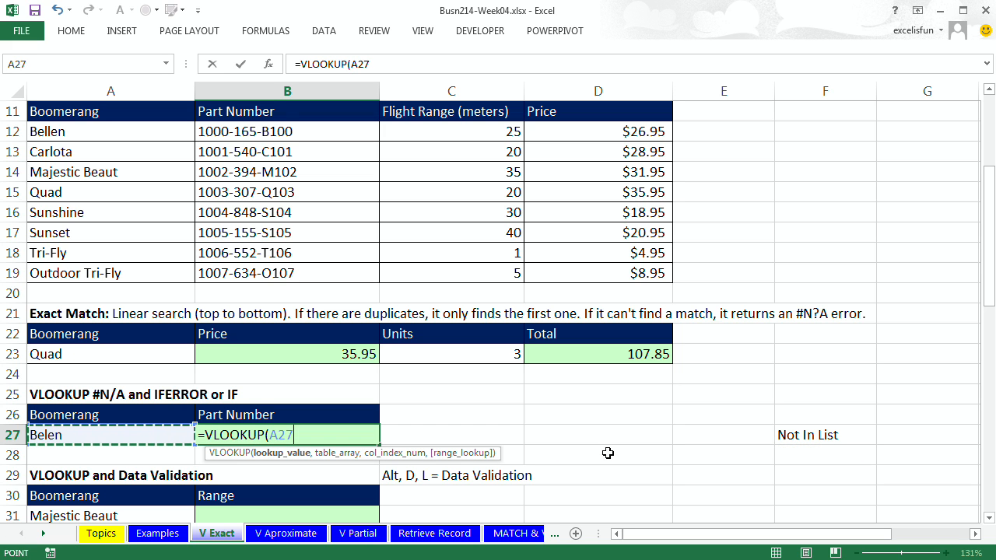
text(,)
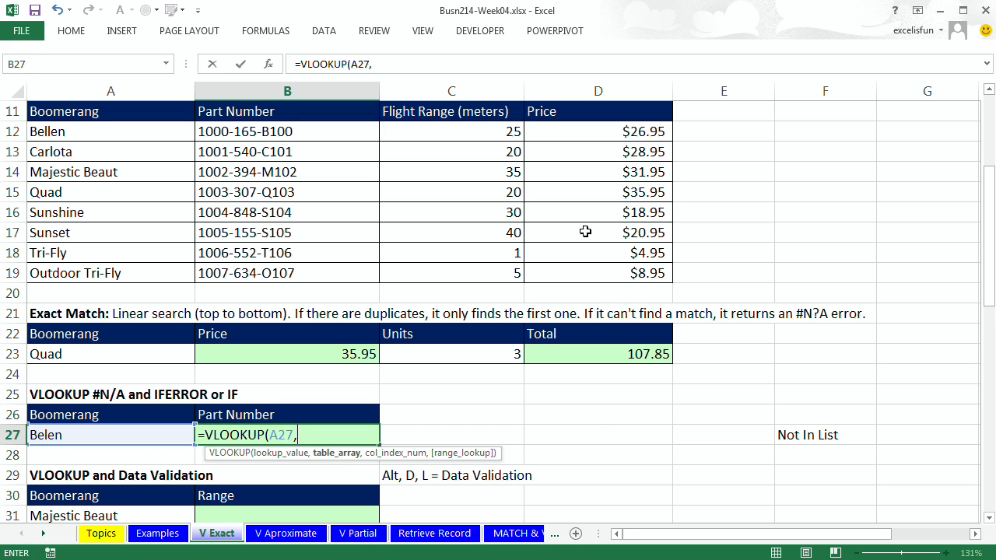
click(75, 129)
drag(120, 144, 593, 269)
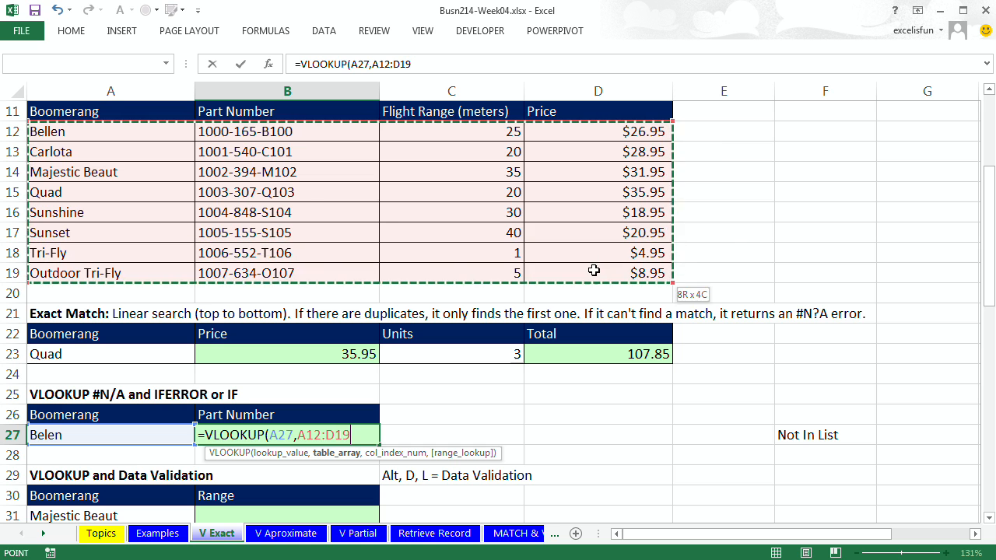
text(,)
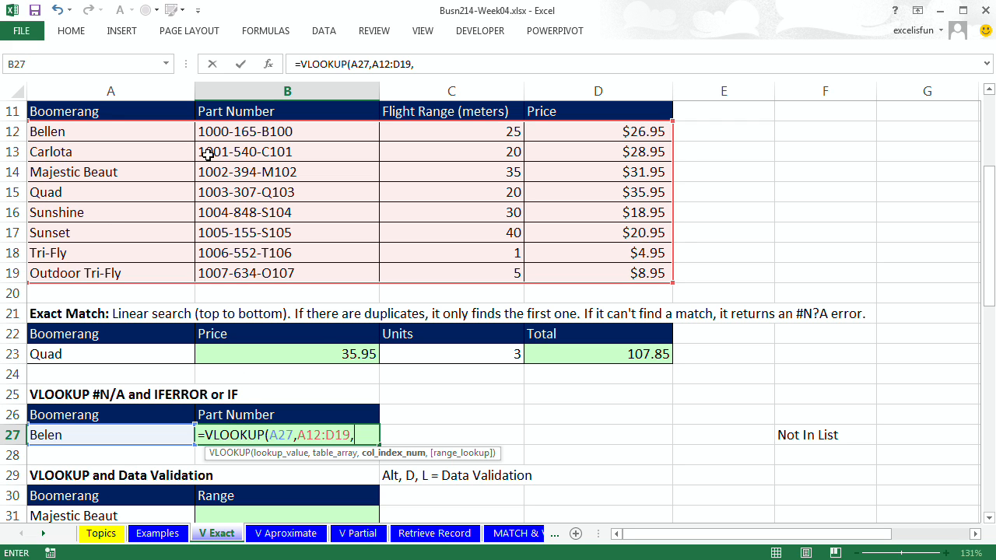
text(2,)
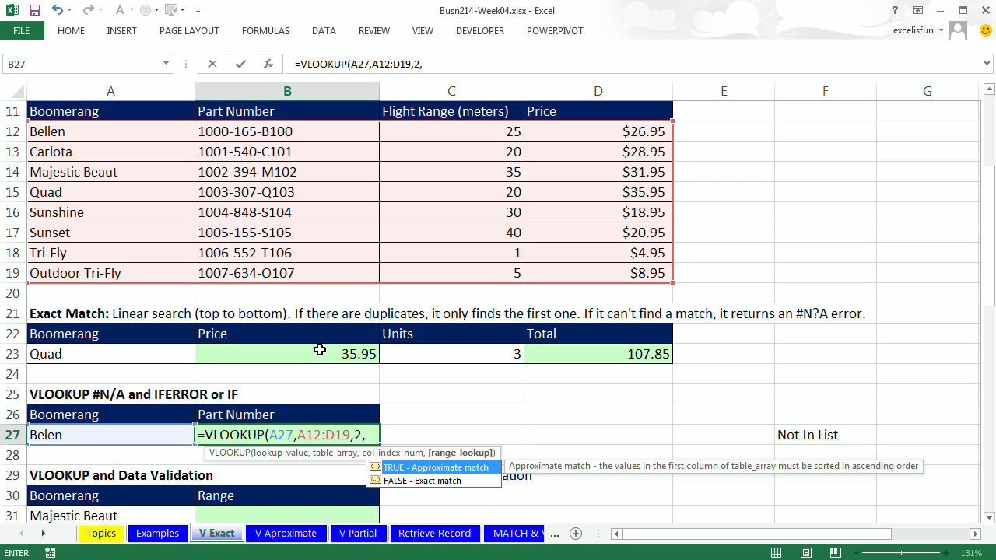
text(0))
key(ctrl+Return)
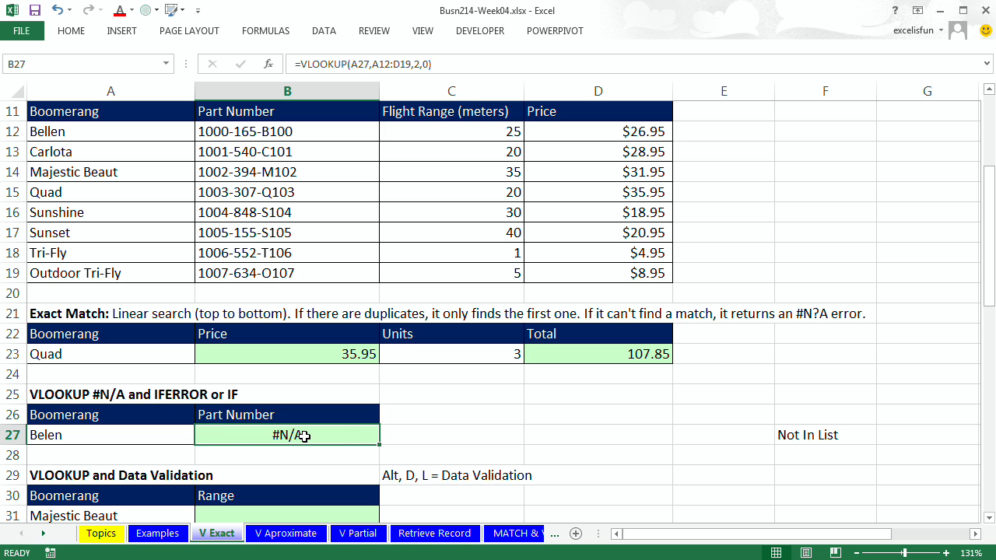
Wrap the VLOOKUP in B27 in IFERROR with "Not In List" as the value if error.
key(F2)
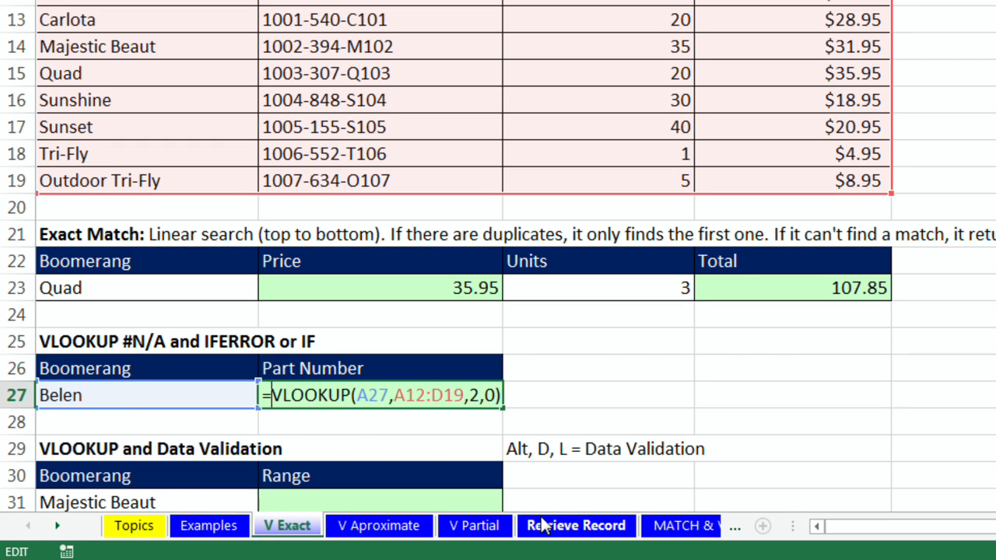
text(if)
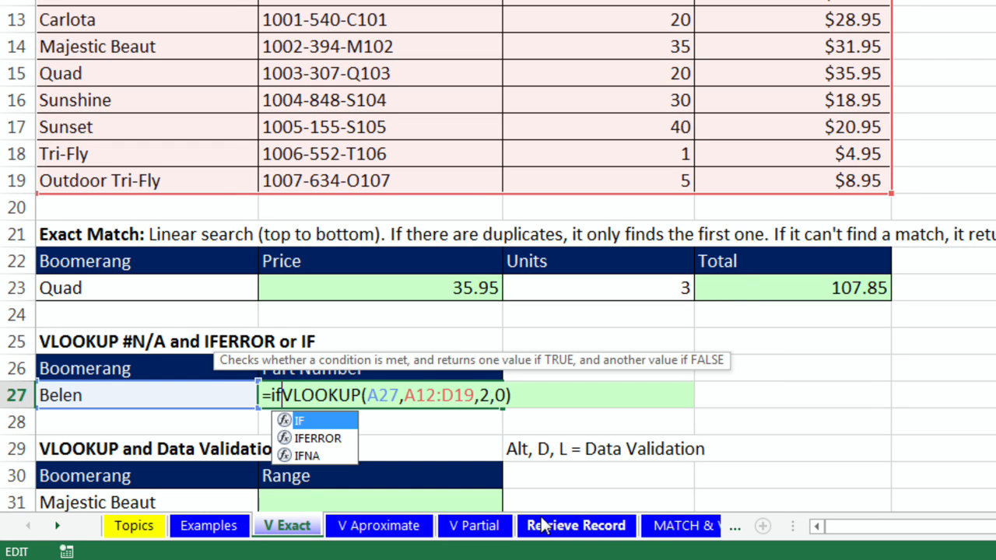
key(Down)
key(Down)
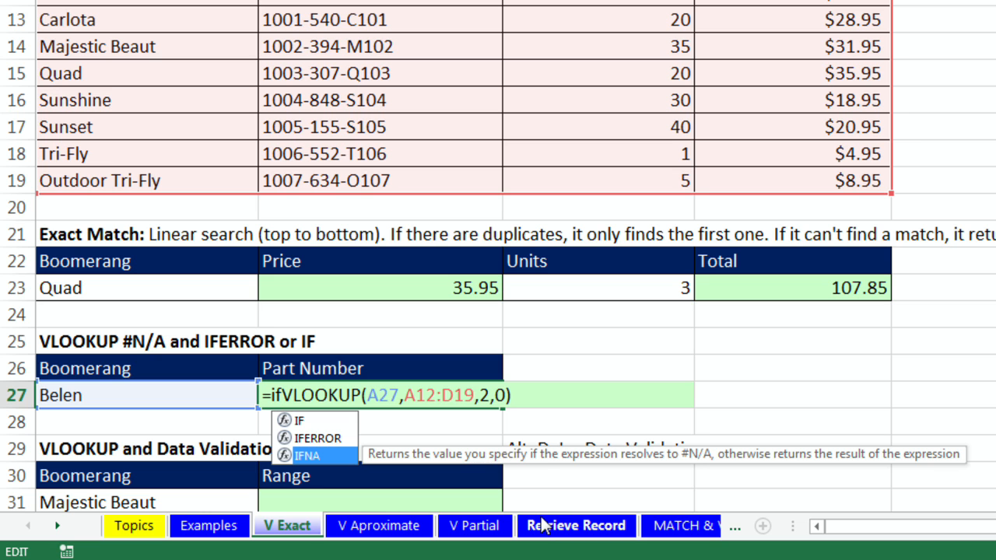
key(Up)
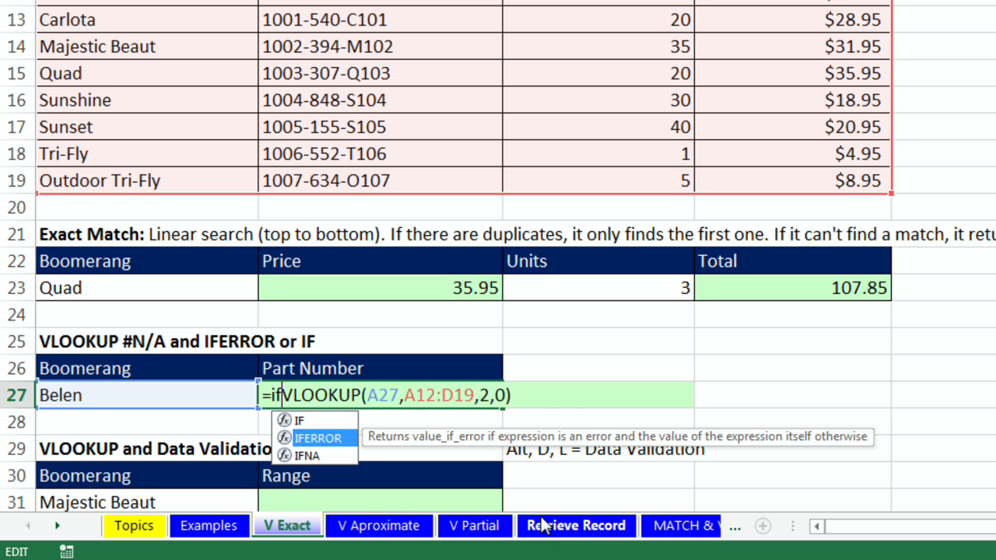
key(Tab)
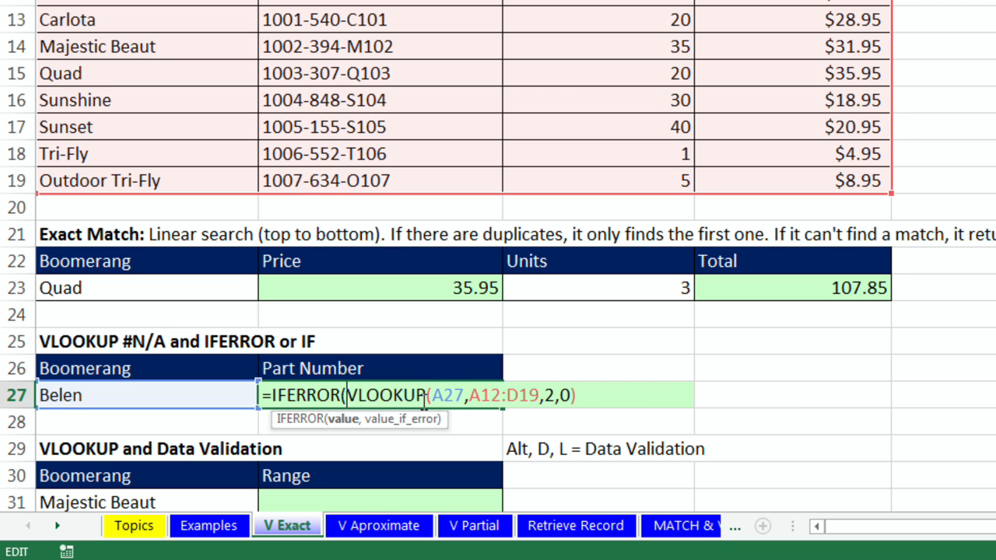
click(591, 401)
text(,)
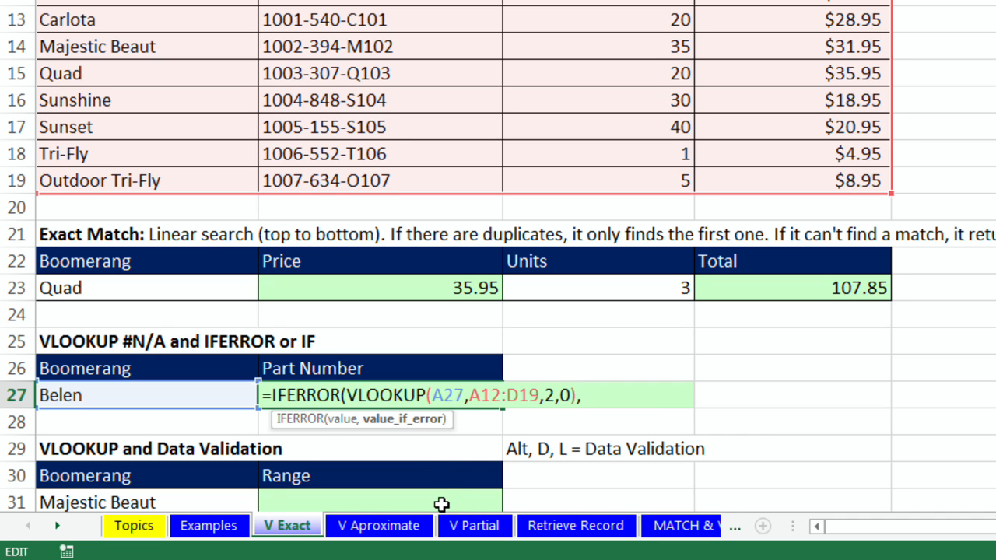
text("Not In Lisdt)
key(BackSpace)
key(BackSpace)
text(t"))
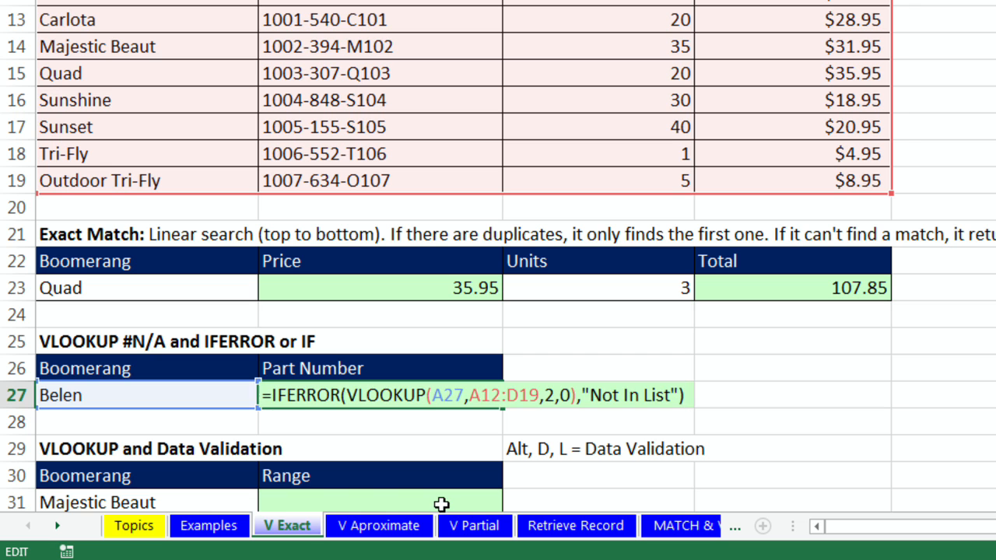
key(ctrl+Return)
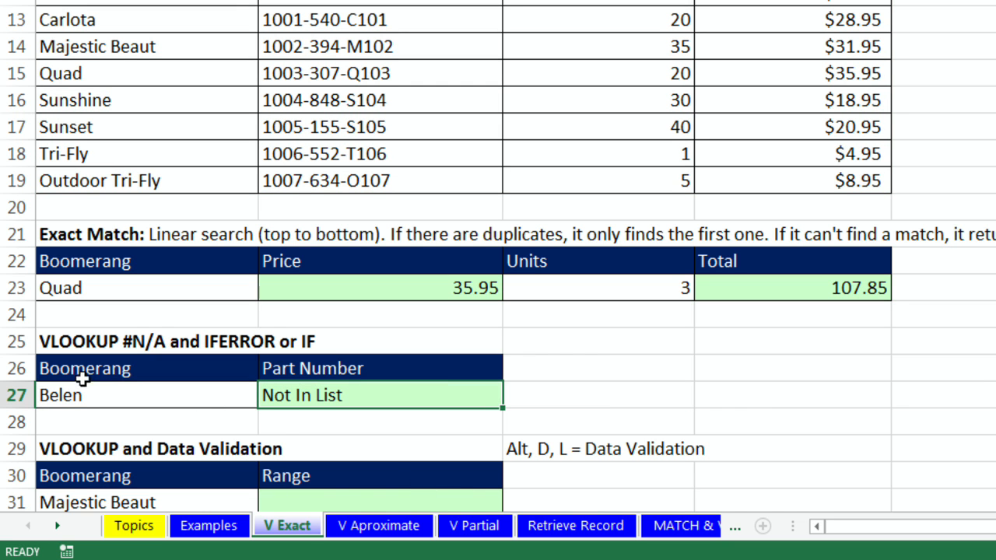
Correct the boomerang name in A27 to Bellen, and move the formula in F27 to C27 beside the IFERROR version.
double_click(72, 395)
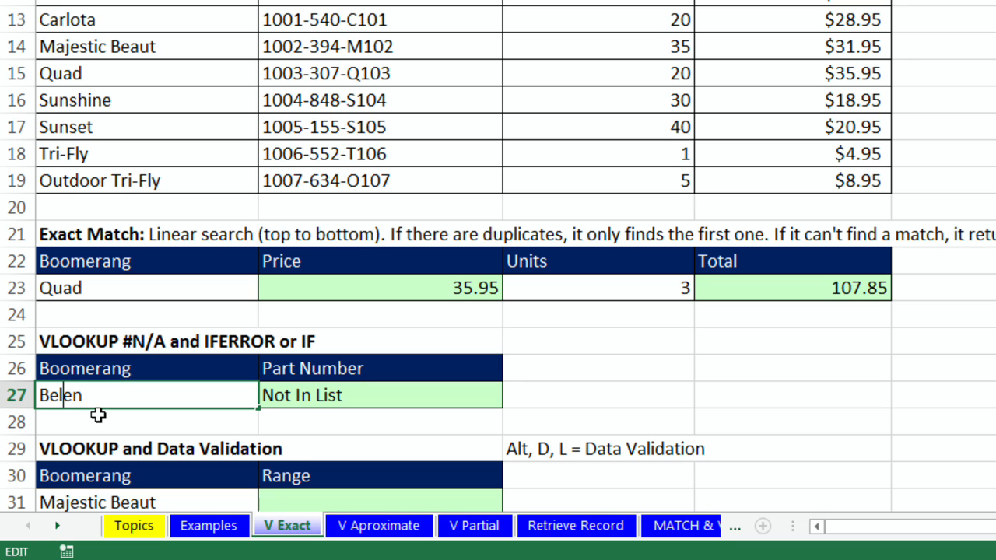
text(l)
key(ctrl+Return)
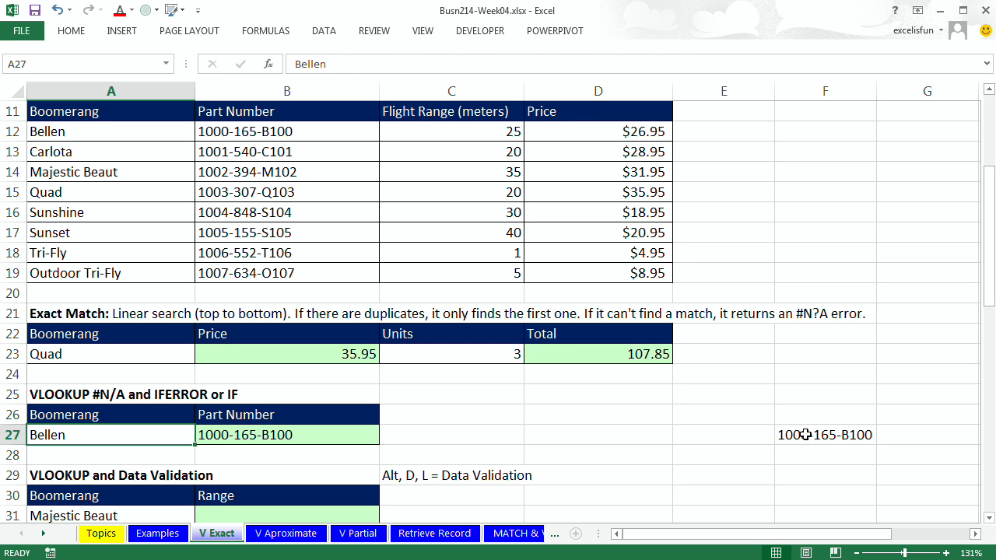
click(801, 436)
drag(806, 444, 486, 440)
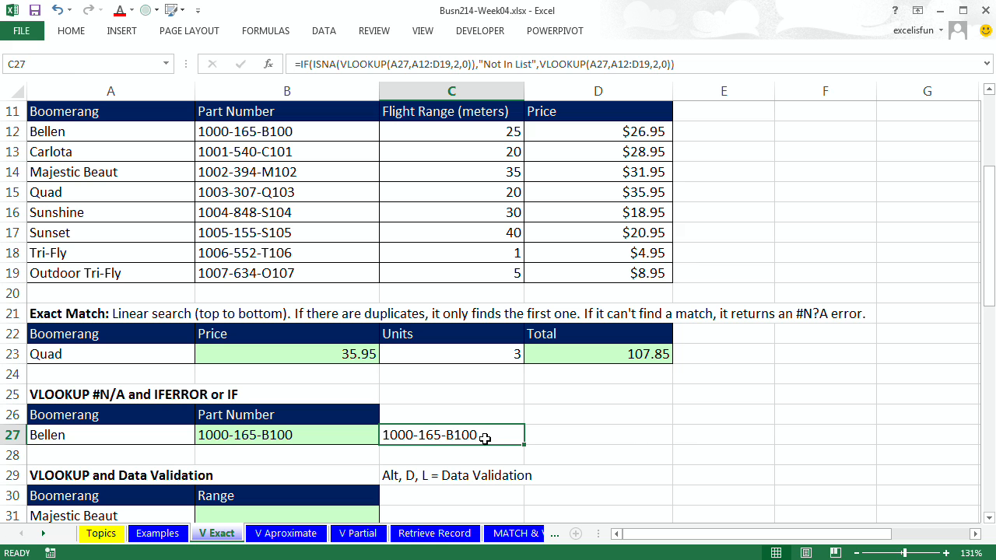
Examine the formula in C27, checking the ISNA value and the IF logical test, value if true and value if false.
double_click(483, 435)
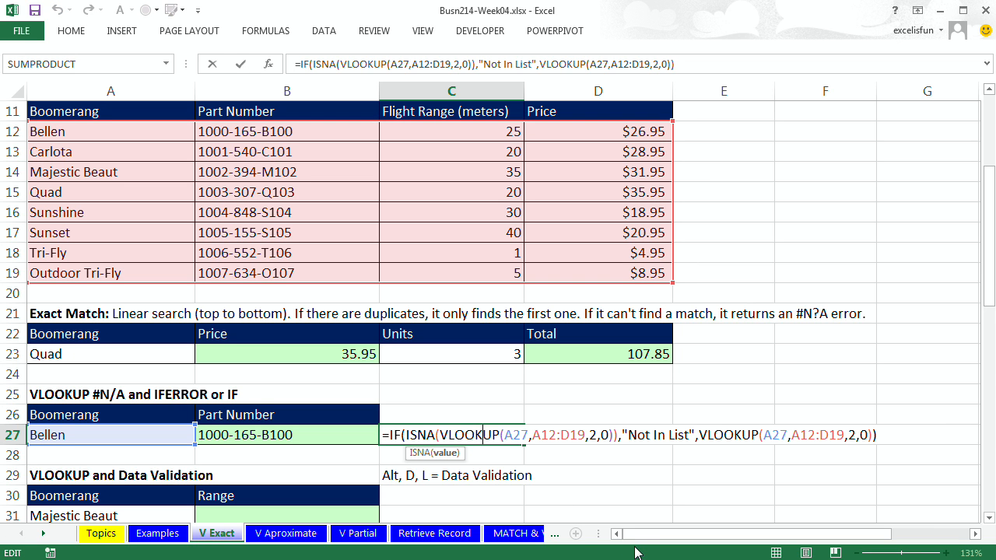
click(404, 435)
click(426, 454)
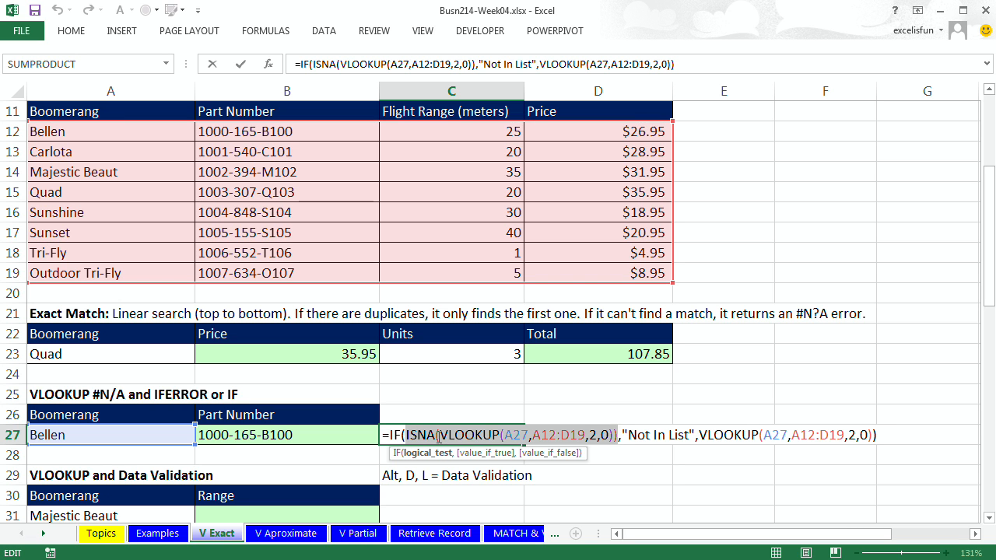
click(438, 436)
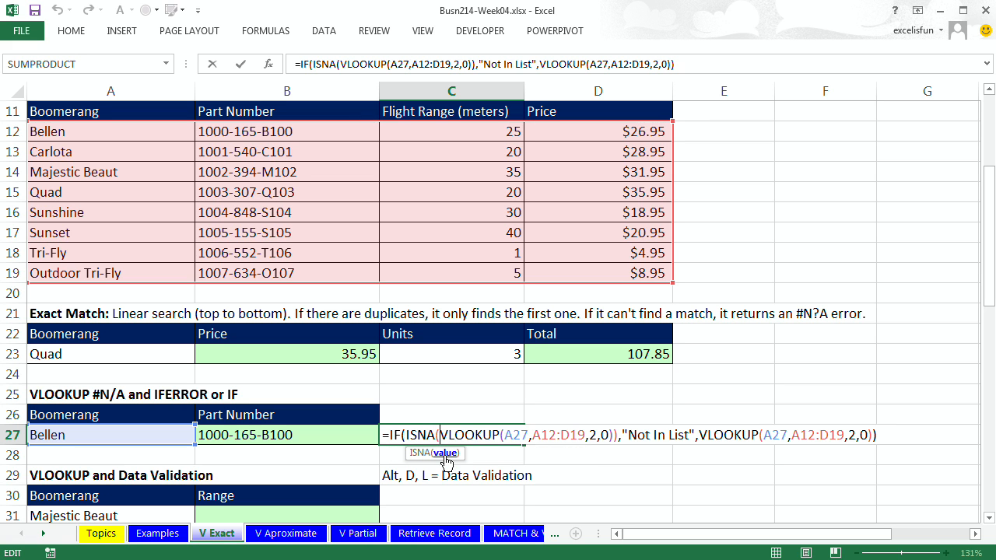
click(445, 453)
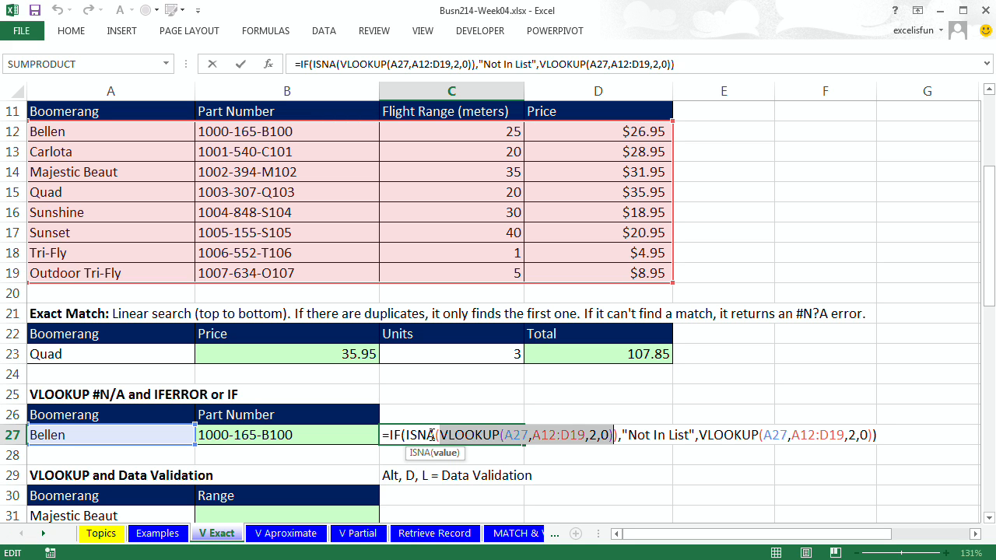
click(432, 435)
click(434, 458)
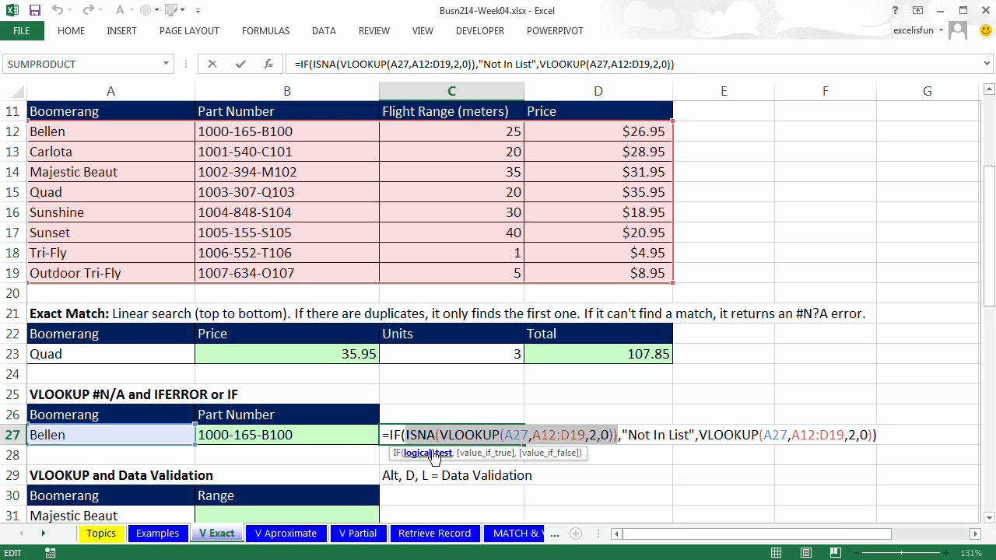
click(482, 453)
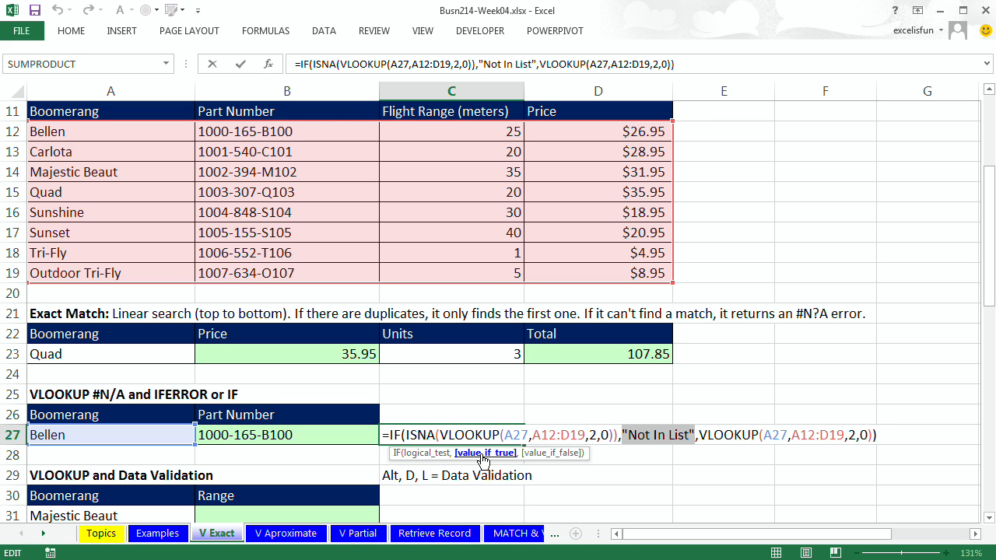
click(552, 452)
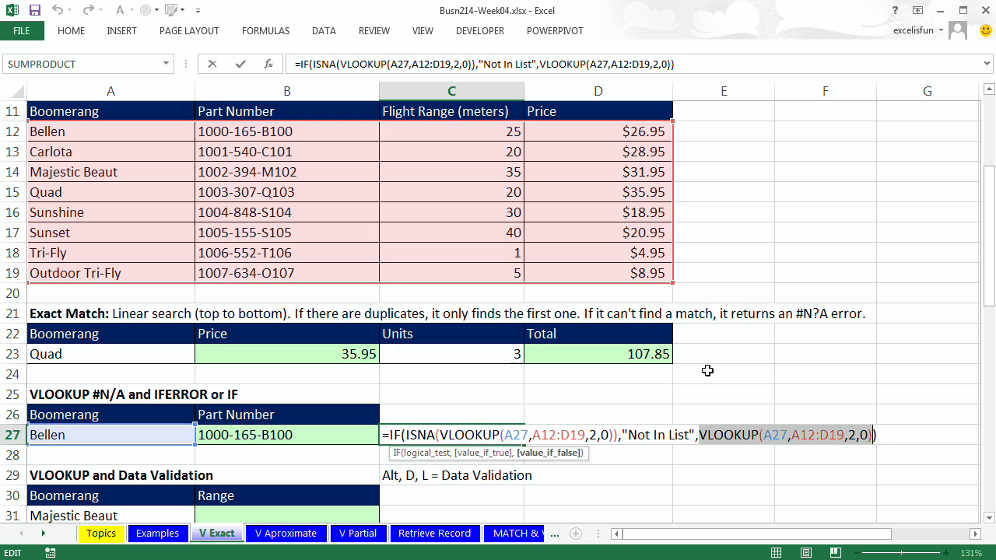
Close the formula in C27 and review the IFERROR formula in B27.
key(Return)
double_click(322, 435)
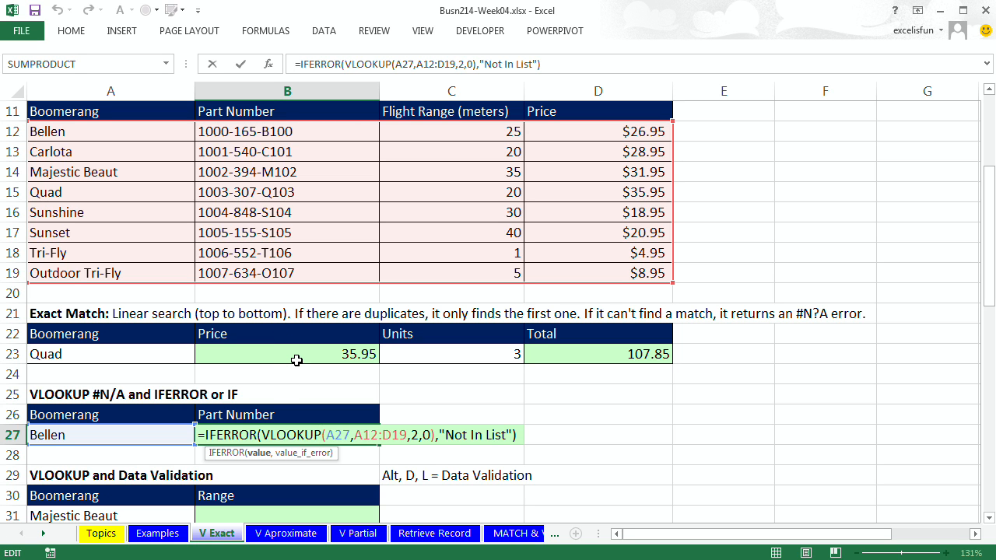
key(Return)
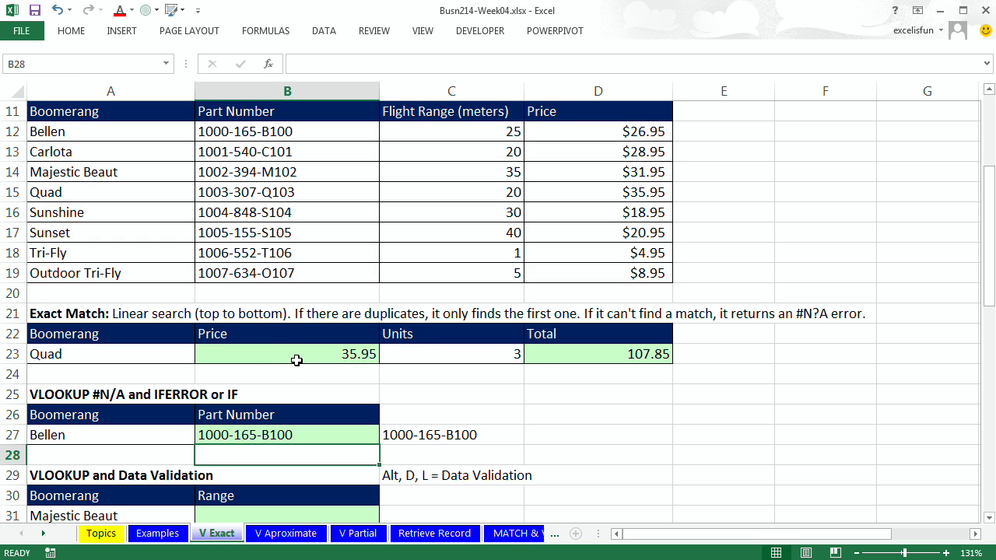
Copy only the VLOOKUP(A27,A12:D19,2,0) part of the IFERROR formula in B27.
double_click(304, 436)
drag(262, 437, 465, 430)
key(ctrl+c)
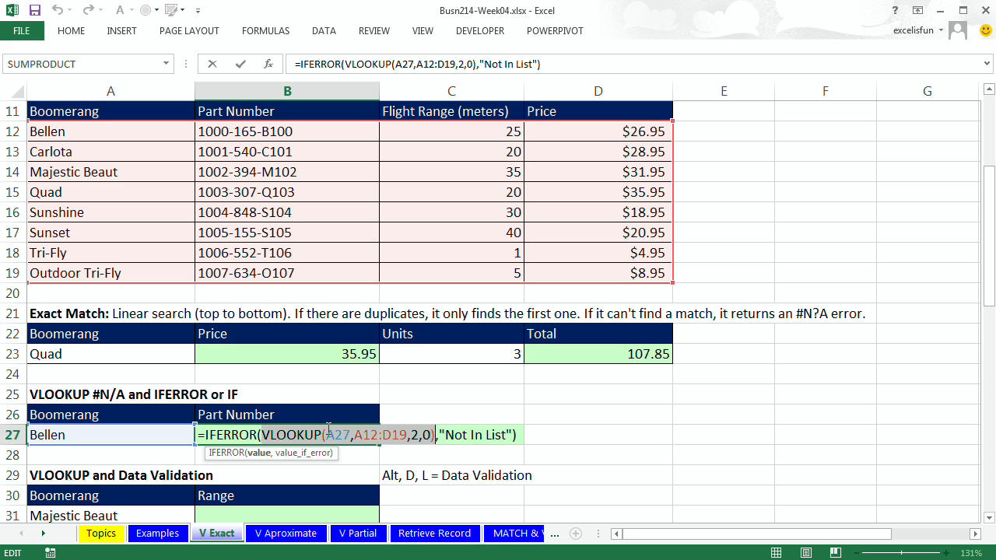
key(Return)
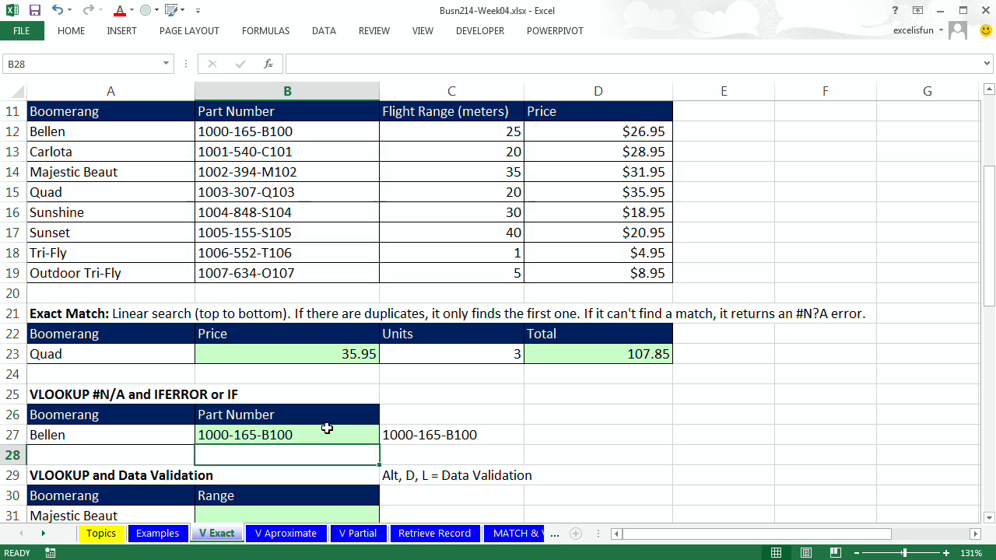
Enter =IFNA(VLOOKUP(A27,A12:D19,2,0),"Not In List") in B28, reusing the copied VLOOKUP.
text(=)
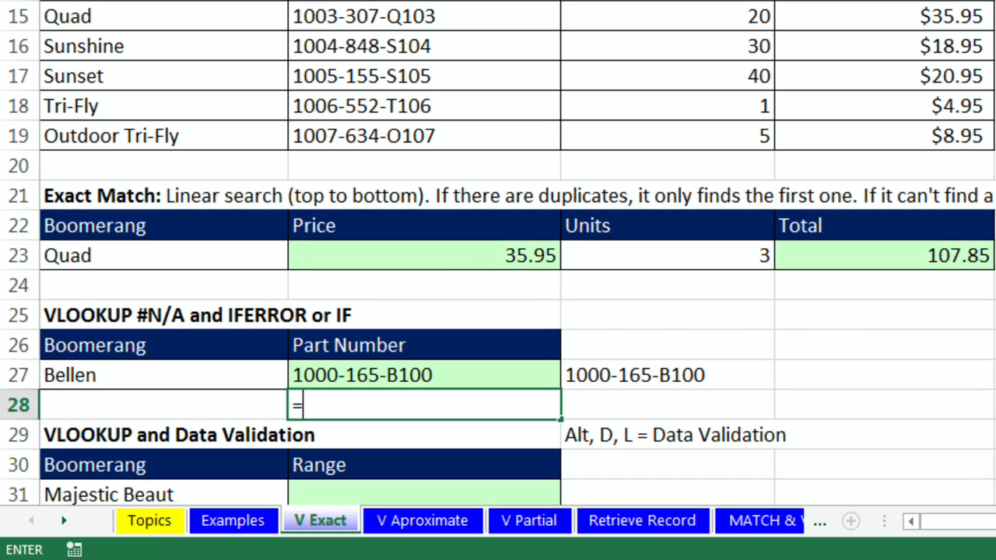
text(i)
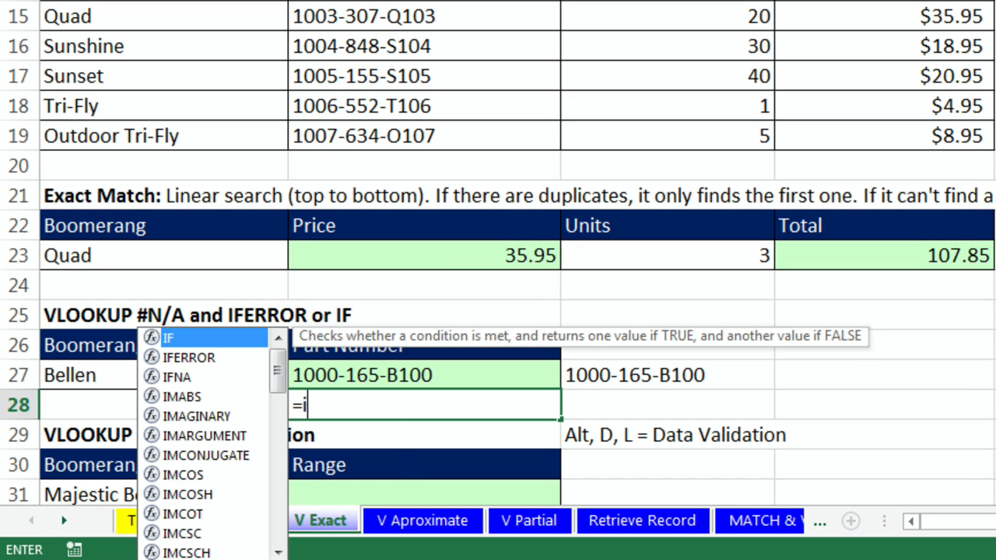
text(fn)
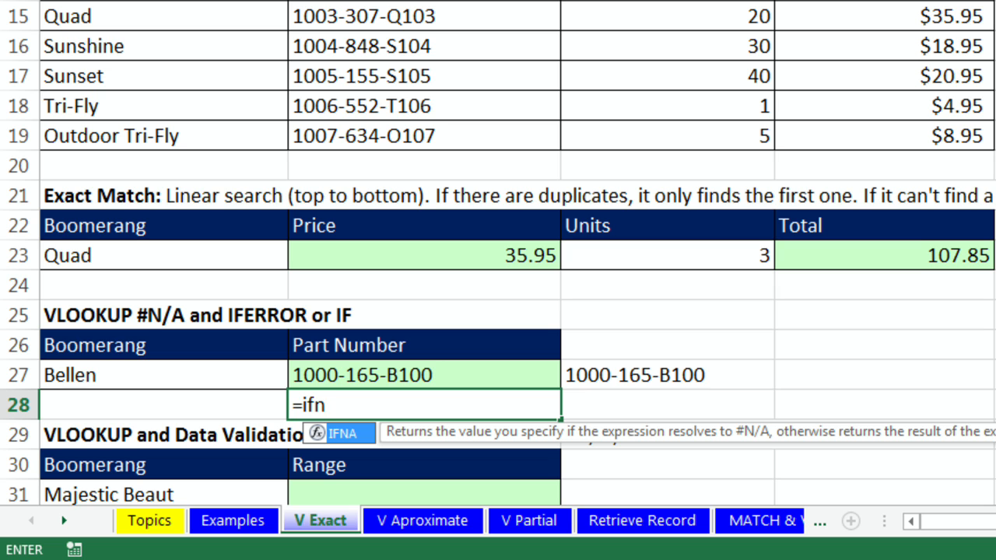
text(a)
key(Tab)
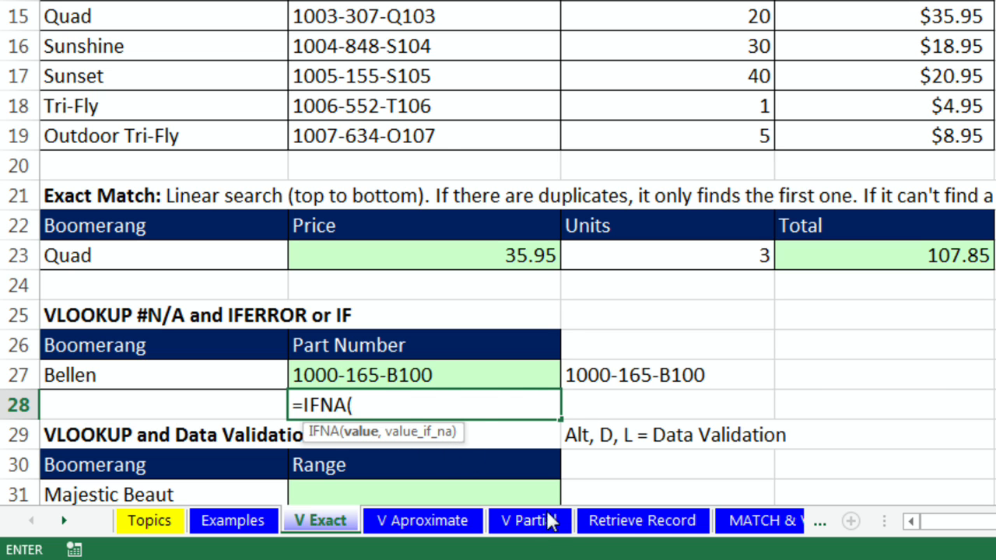
key(ctrl+v)
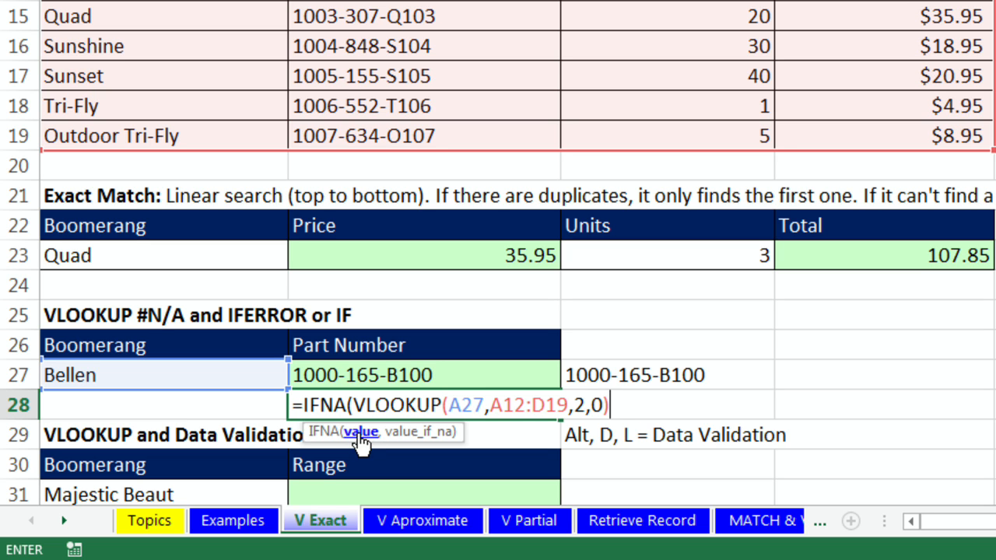
text(,)
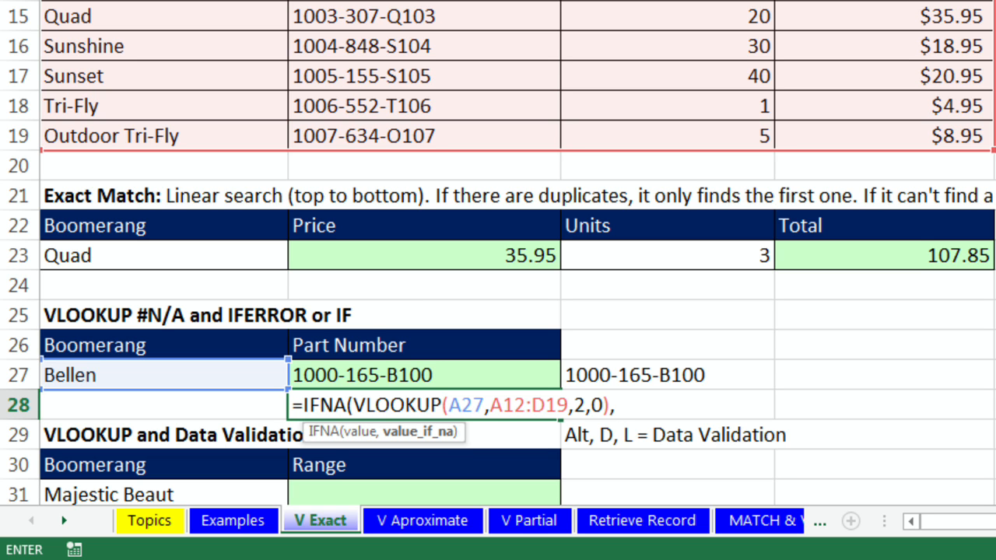
text("Not In List")
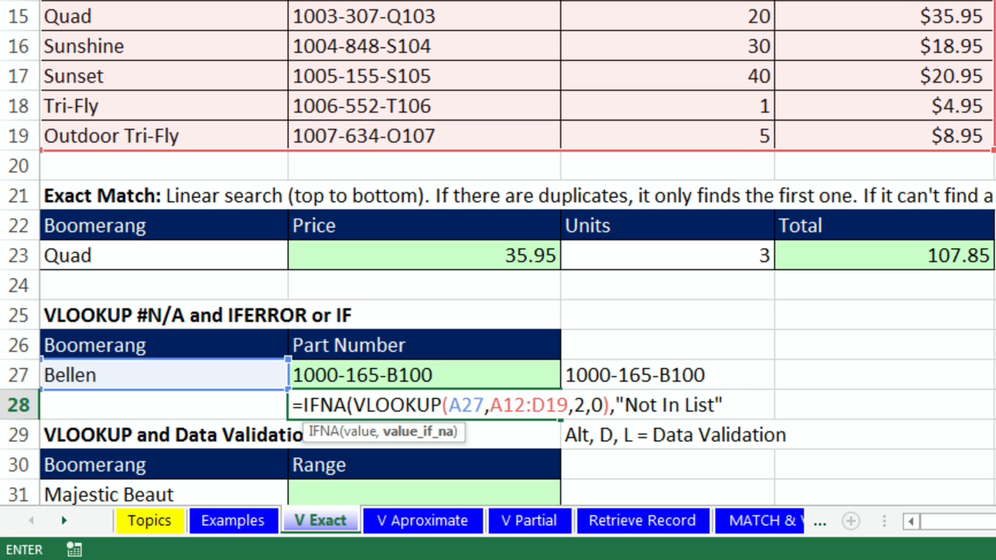
text())
key(ctrl+Return)
Test the lookup formulas by entering =1/0 in A27, and check the IFNA formula in B28.
click(253, 380)
text(=1/0)
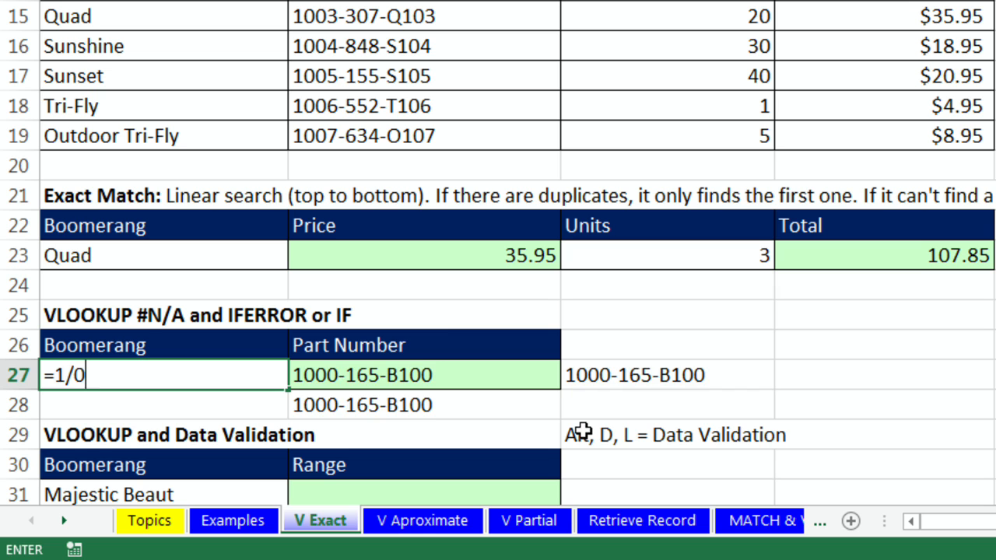
key(ctrl+Return)
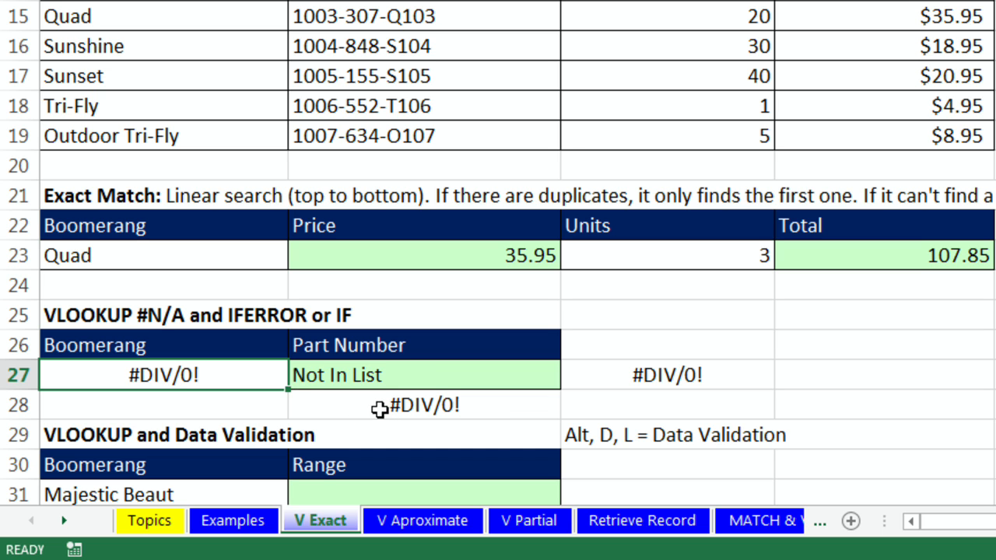
double_click(378, 411)
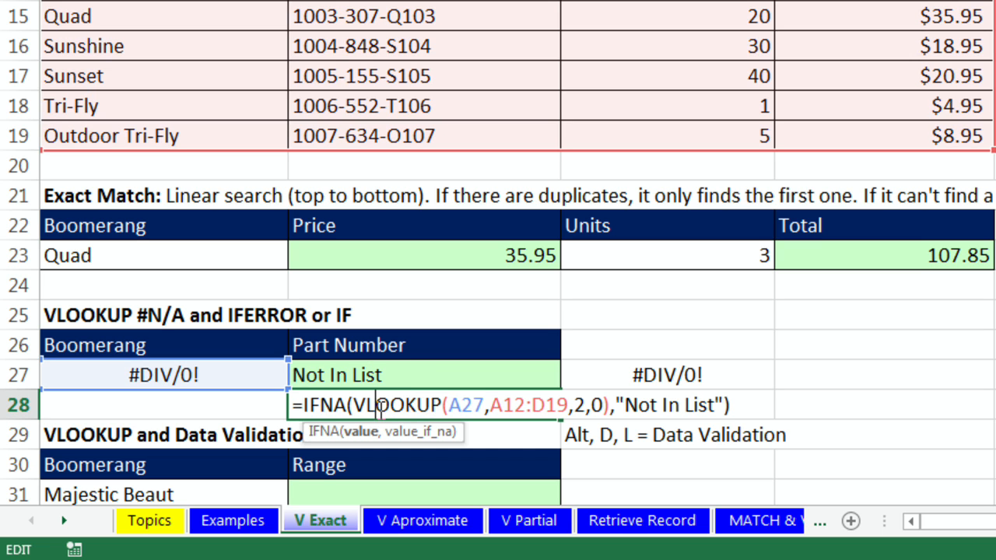
key(ctrl+Return)
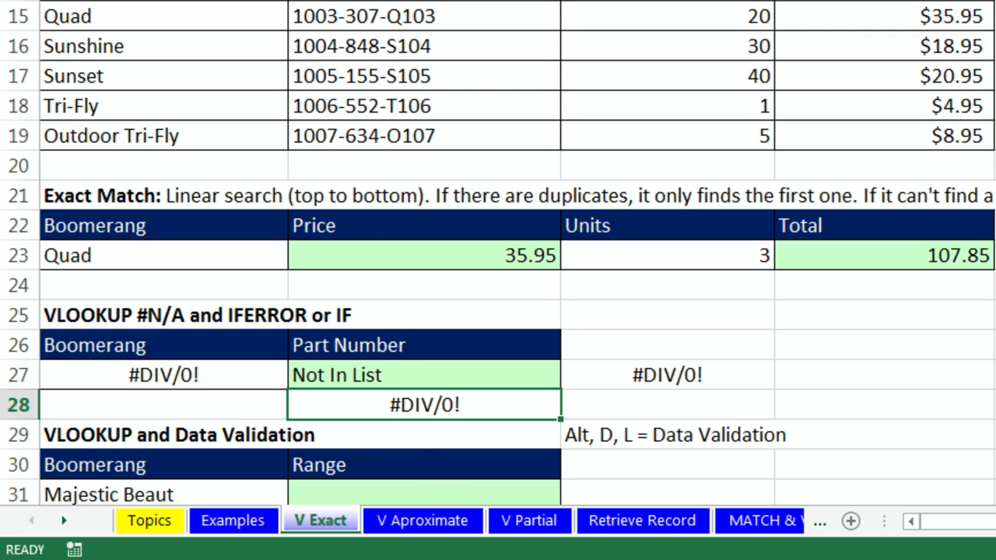
Undo the =1/0 test entry in A27 and check the IFERROR formula in B27 again.
key(ctrl+z)
key(ctrl+z)
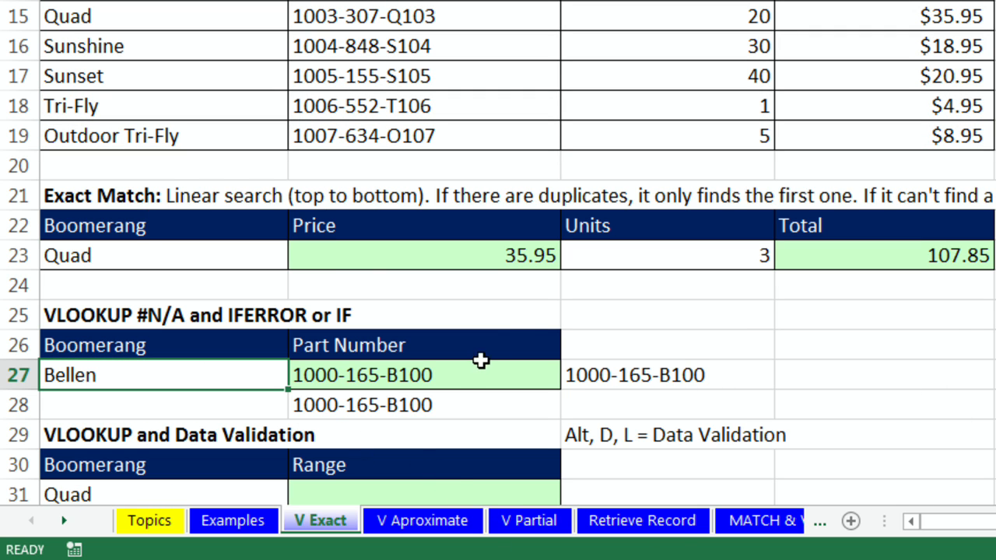
double_click(469, 371)
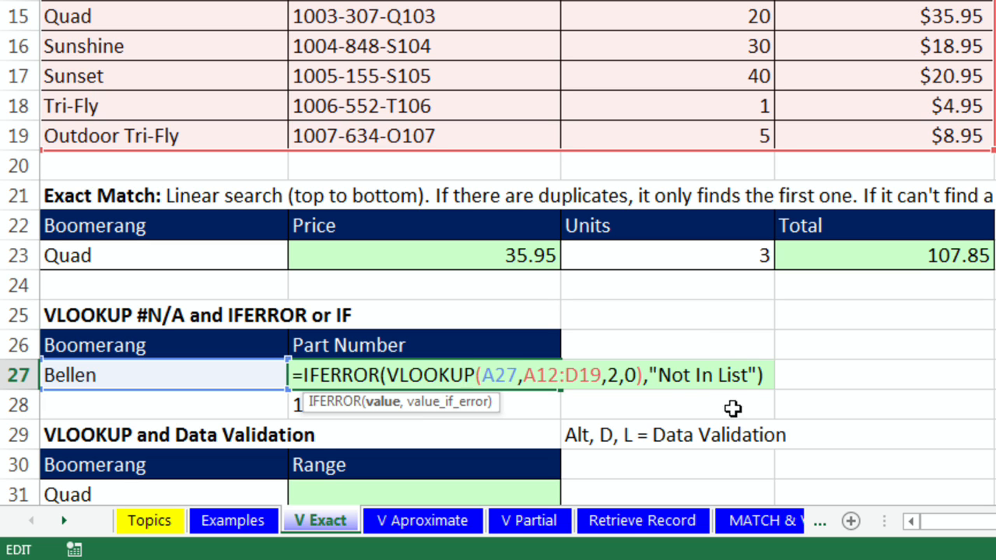
key(ctrl+Return)
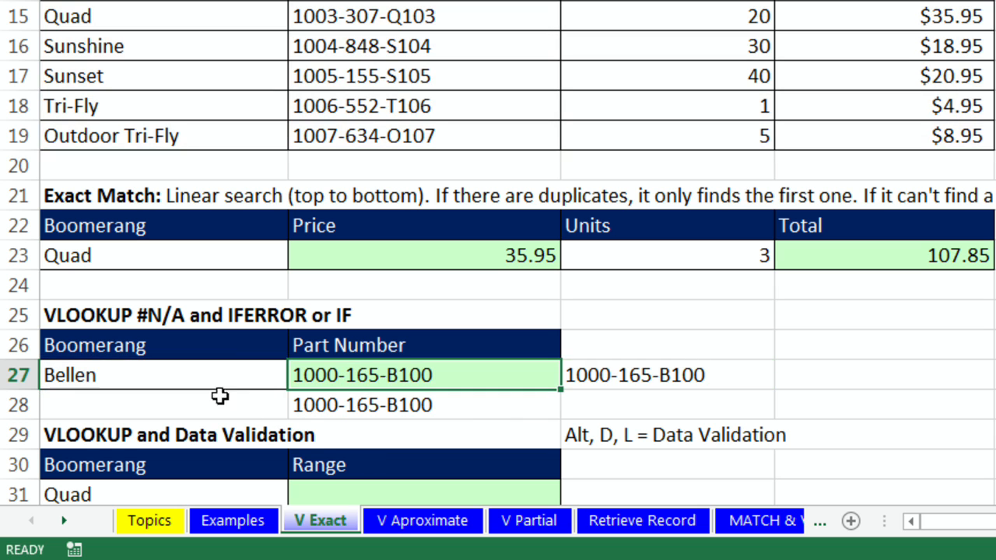
click(183, 375)
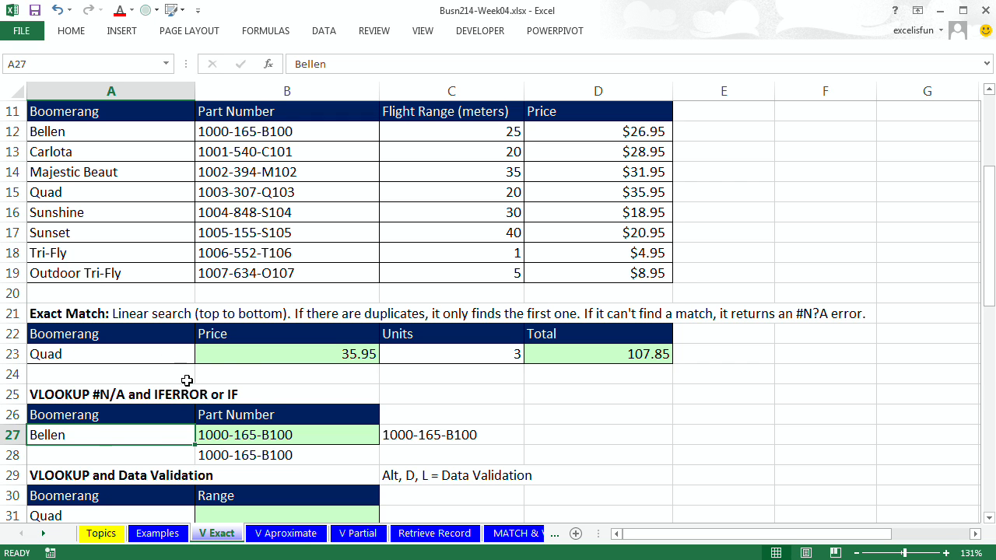
Select the boomerang cell A31 under VLOOKUP and Data Validation and open its data validation settings.
scroll(186, 380, down, 1)
click(165, 455)
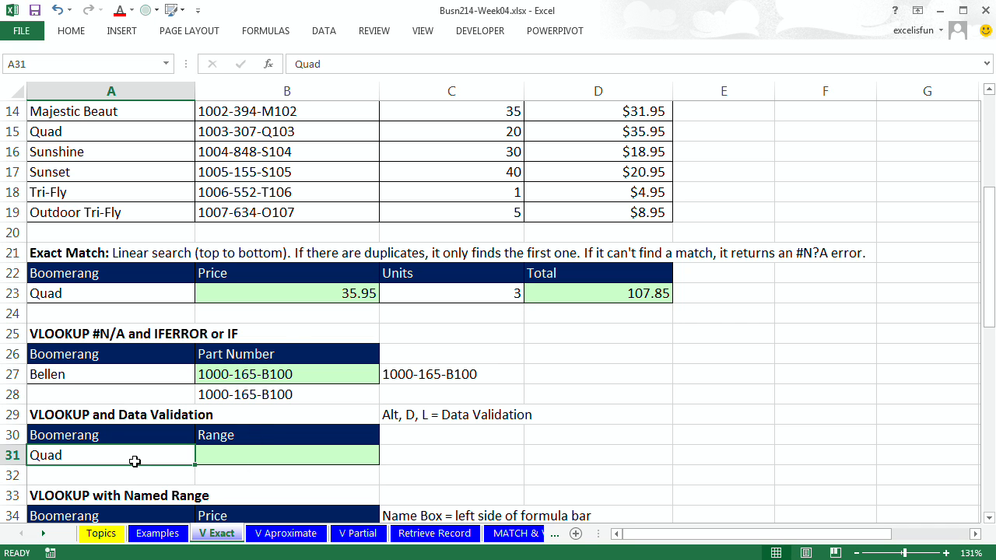
scroll(131, 458, up, 1)
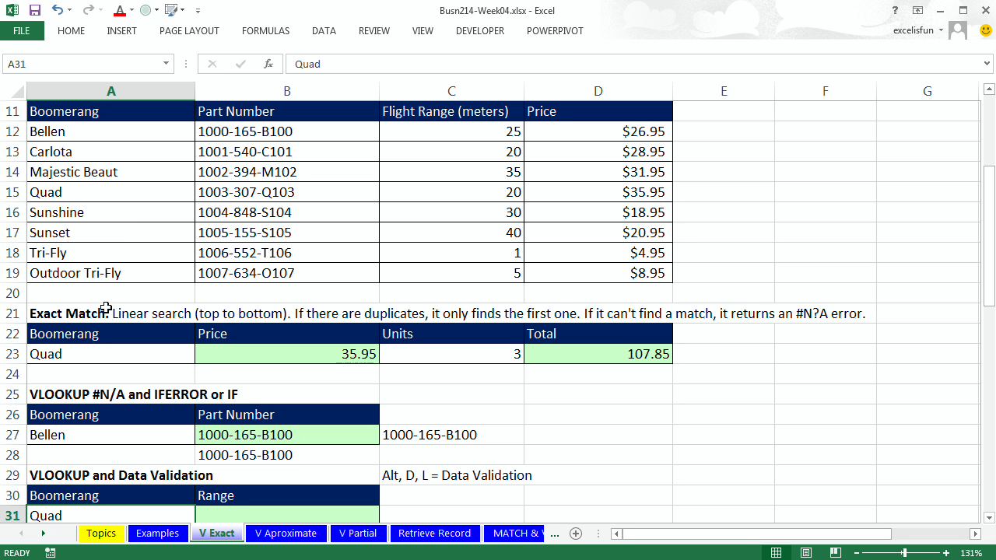
scroll(105, 308, down, 2)
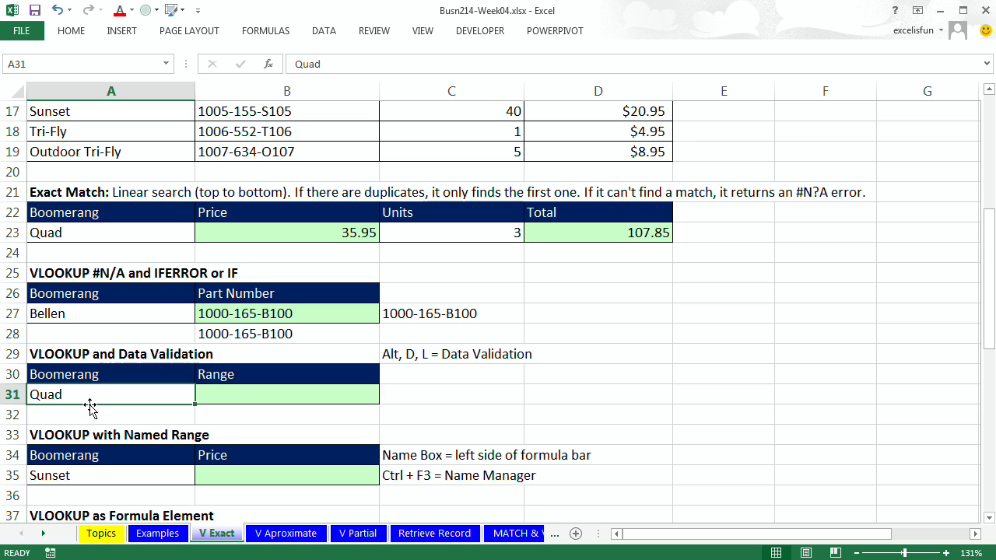
click(333, 32)
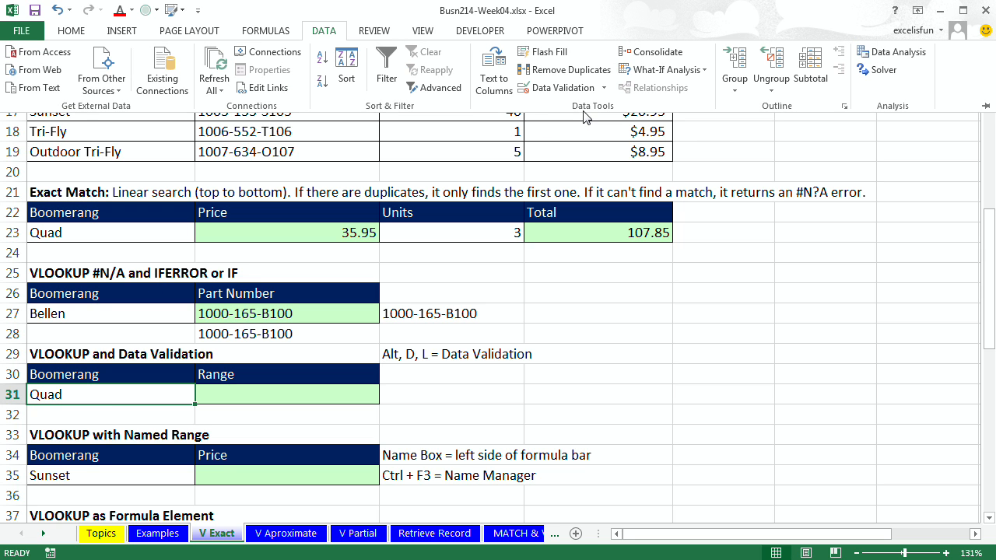
click(604, 87)
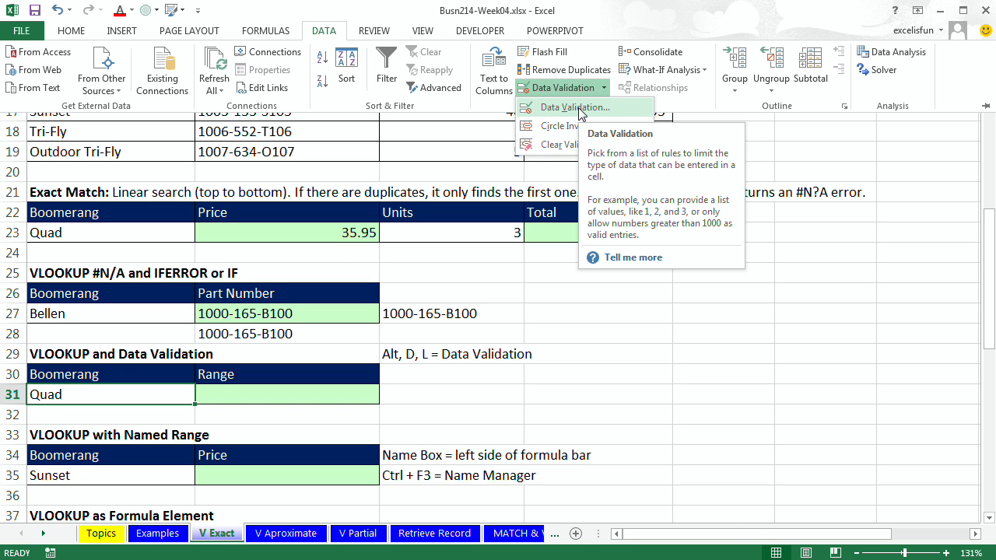
click(575, 108)
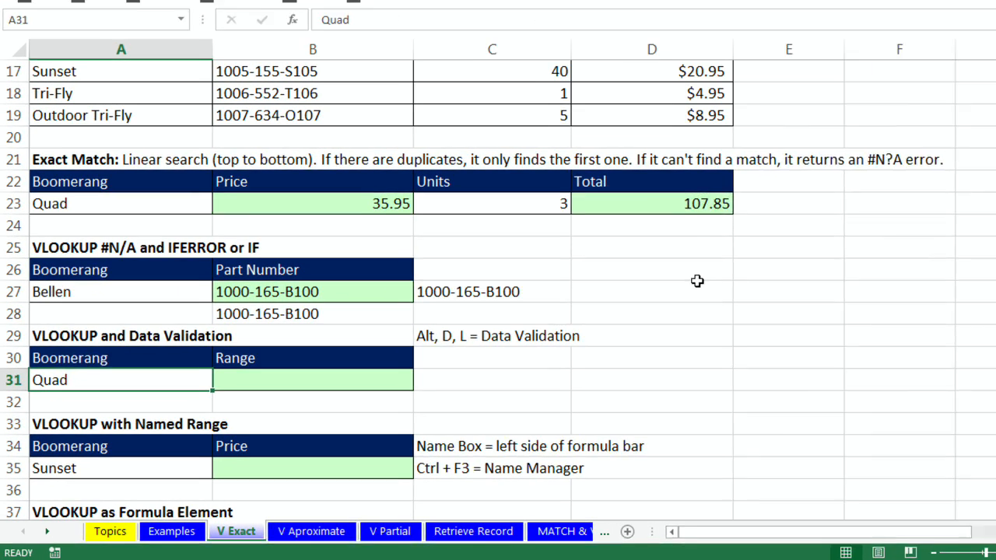
Restrict A31 with data validation to a list whose source is the boomerang names in $A$12:$A$19.
key(alt+d)
key(l)
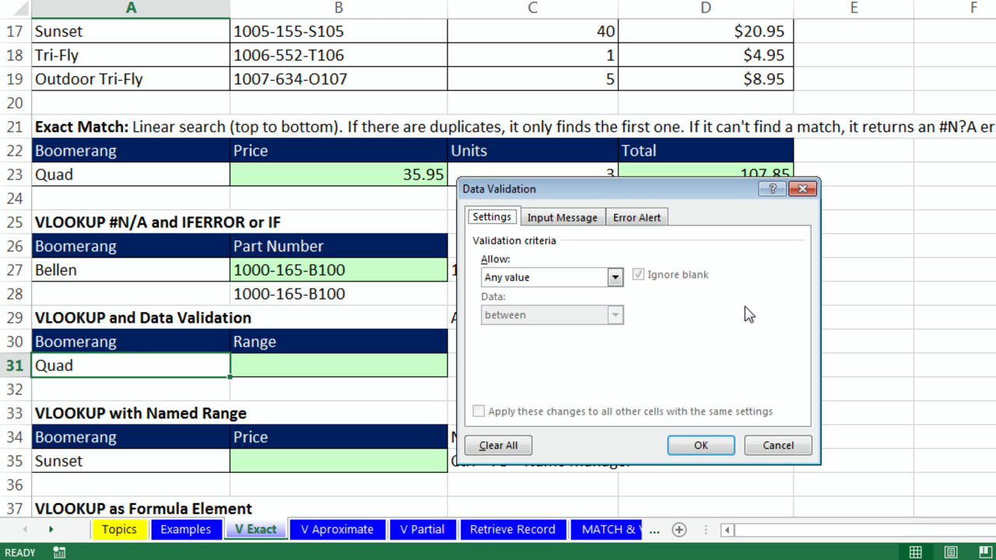
key(Tab)
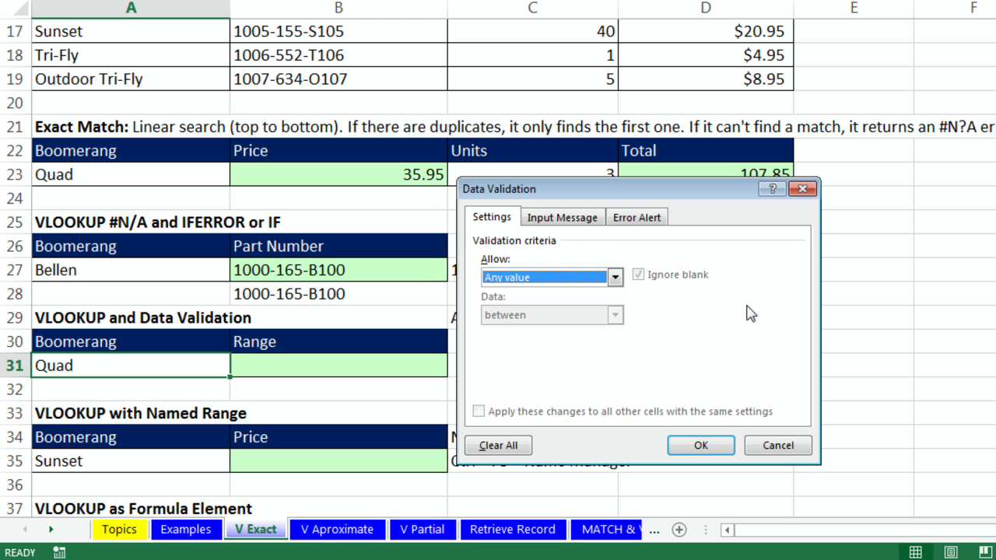
key(l)
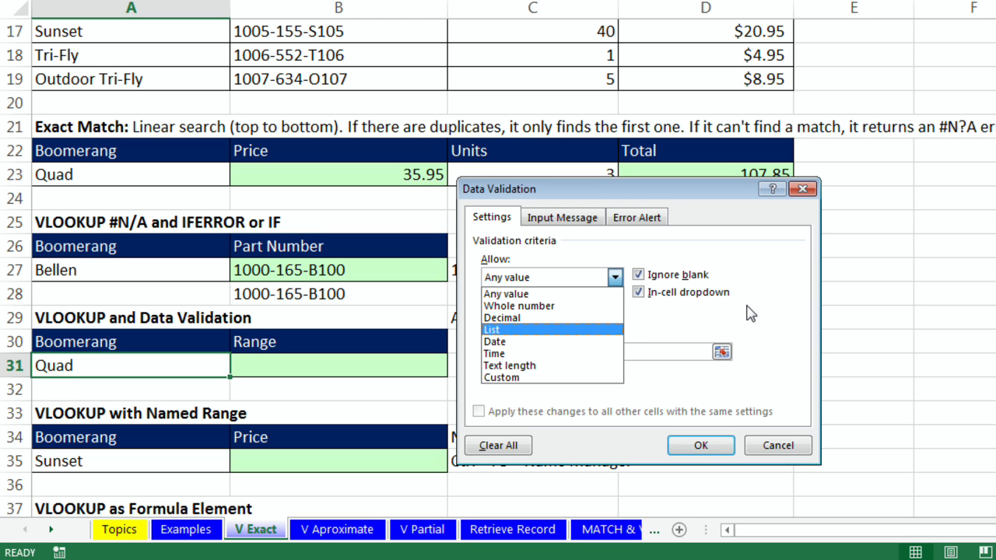
key(Tab)
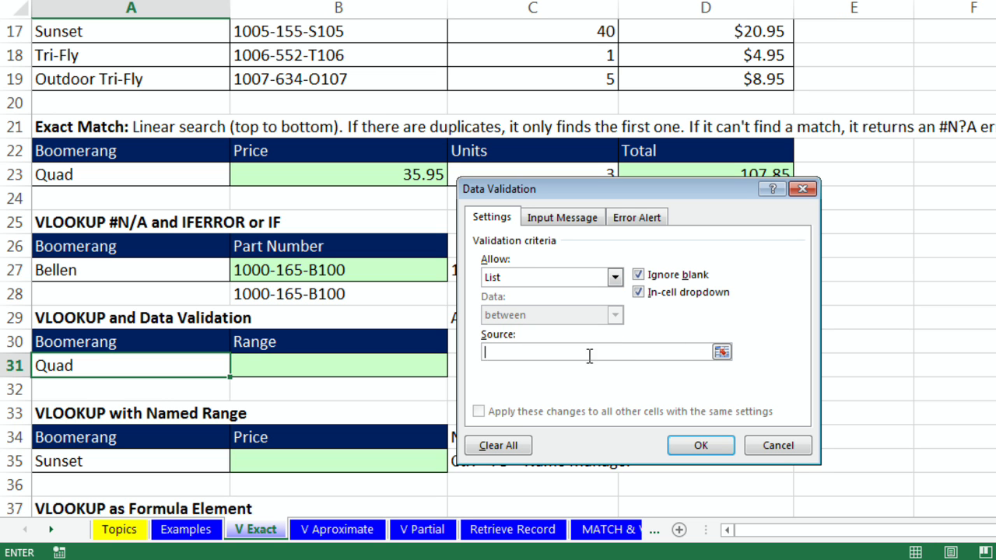
scroll(435, 233, up, 2)
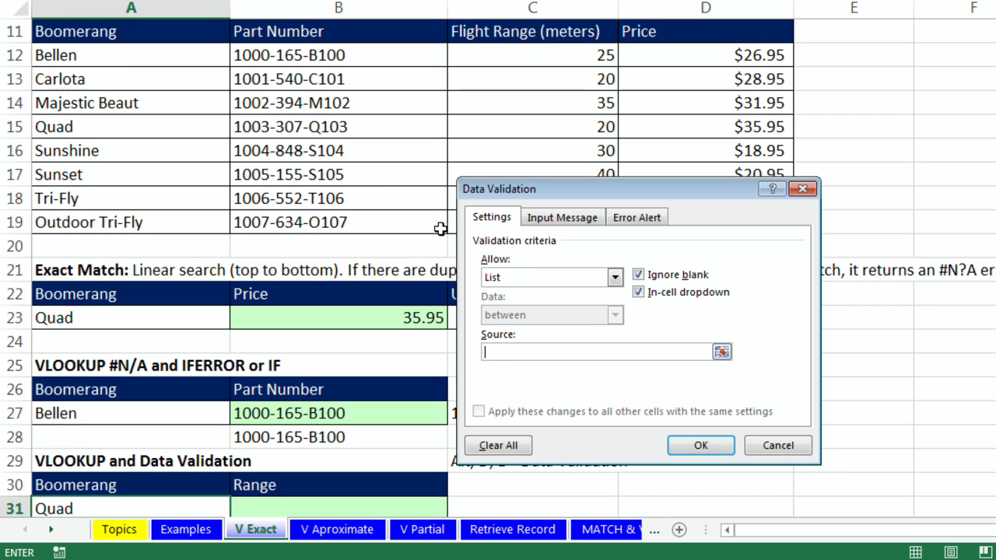
drag(127, 54, 122, 222)
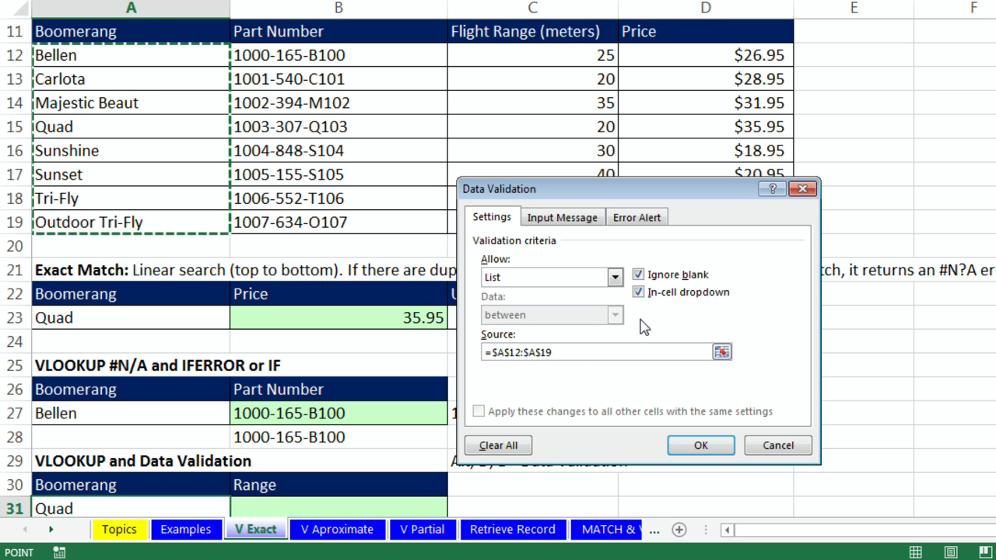
click(701, 445)
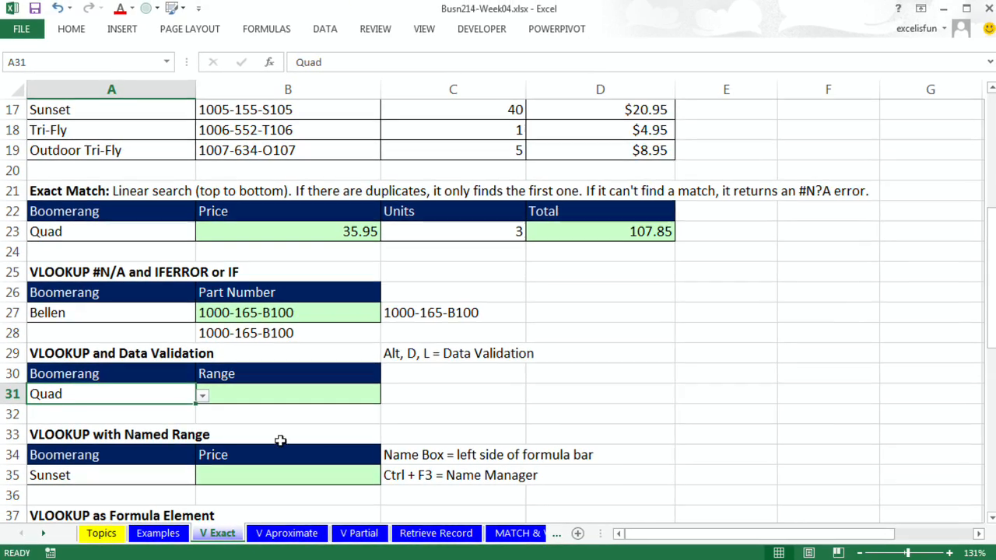
Try the validation list in A31 by choosing Sunshine and then Carlota.
click(202, 397)
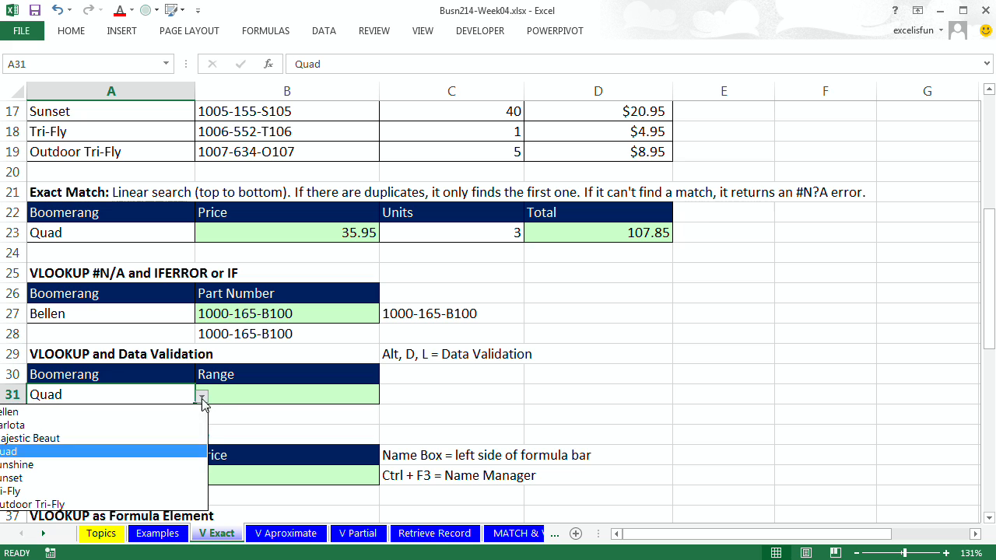
click(74, 465)
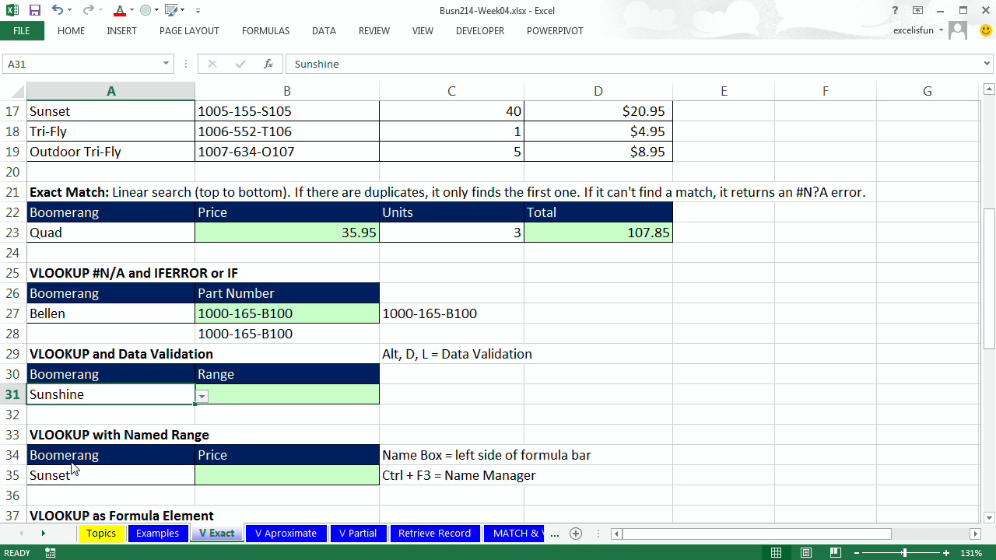
click(202, 396)
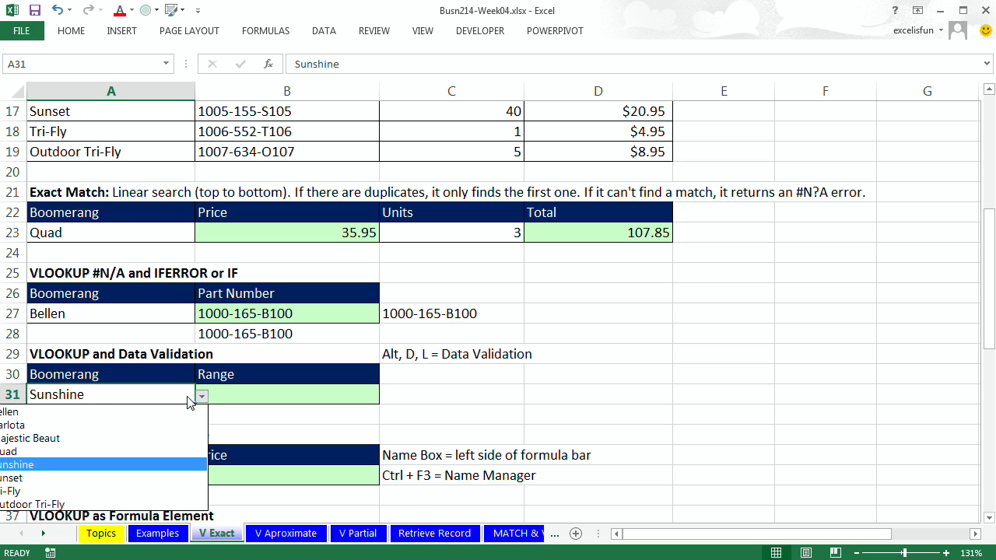
click(70, 425)
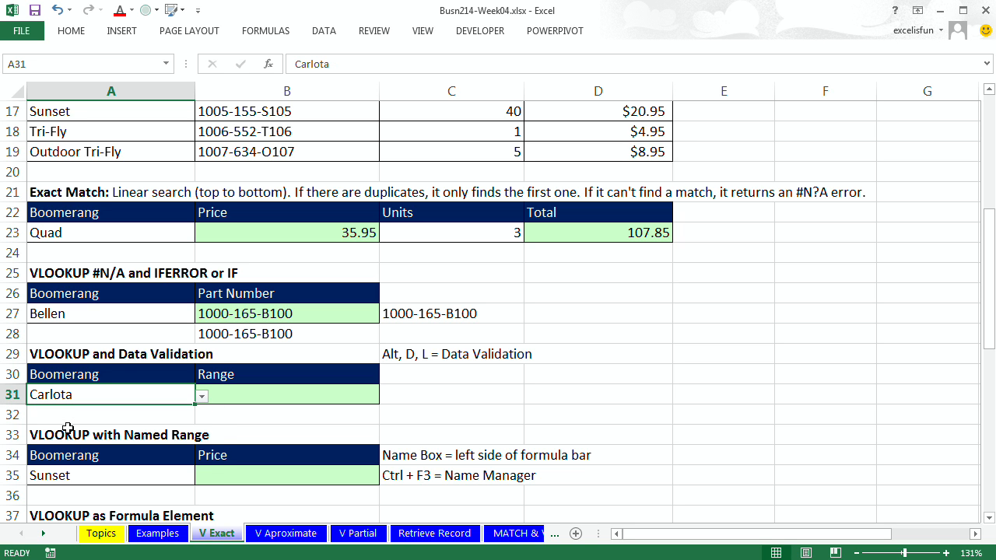
Enter =VLOOKUP(A31,A12:D19,3,0) in B31 to look up the flight range with an exact match.
click(225, 397)
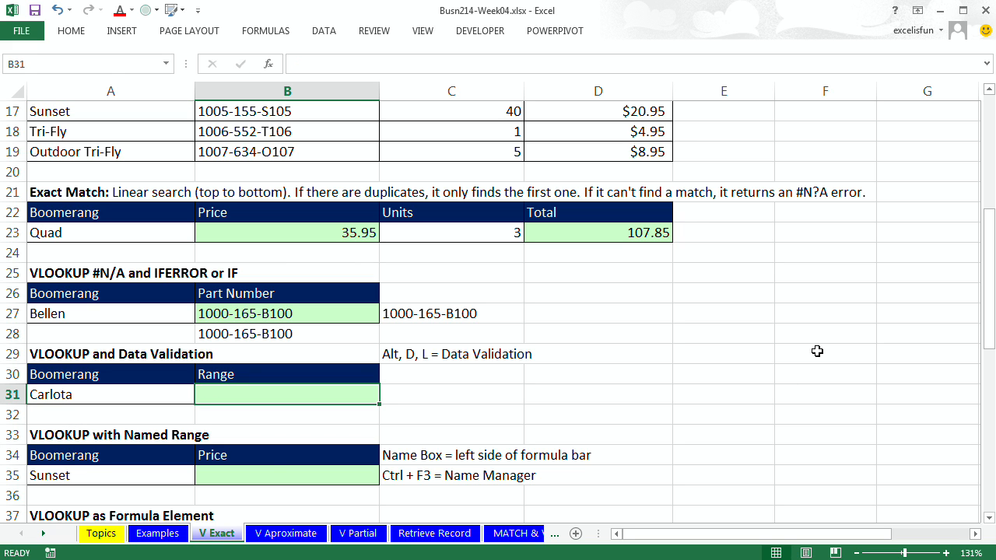
text(=vl)
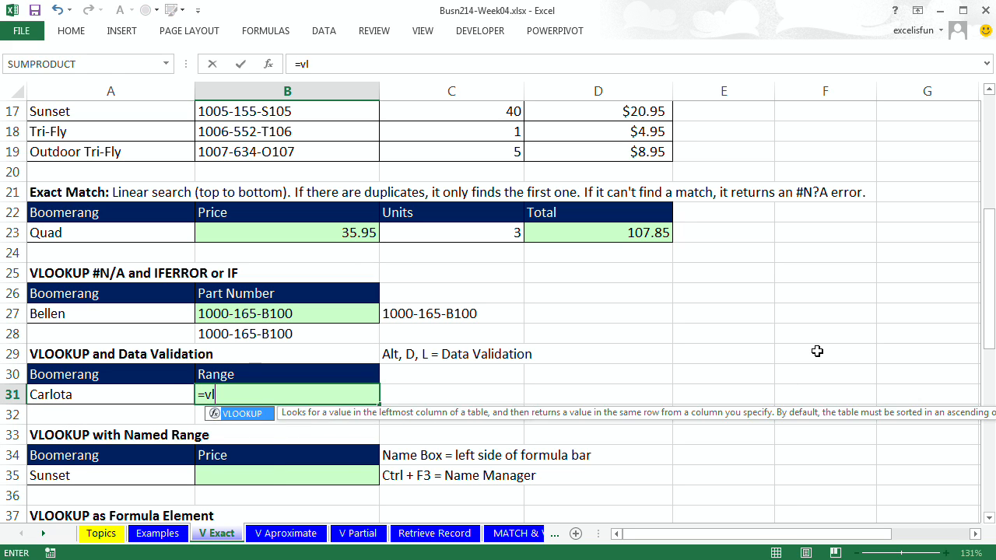
key(Tab)
key(Left)
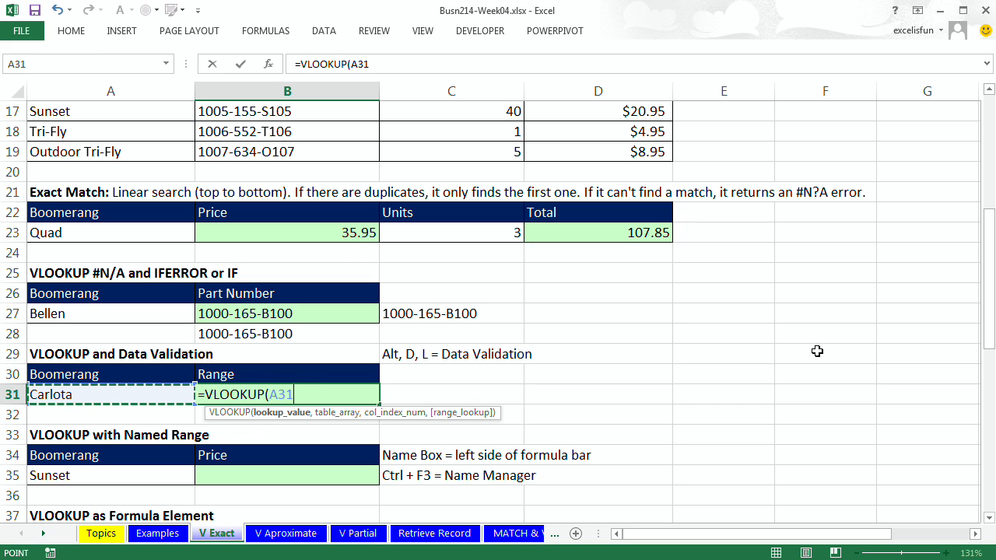
text(,)
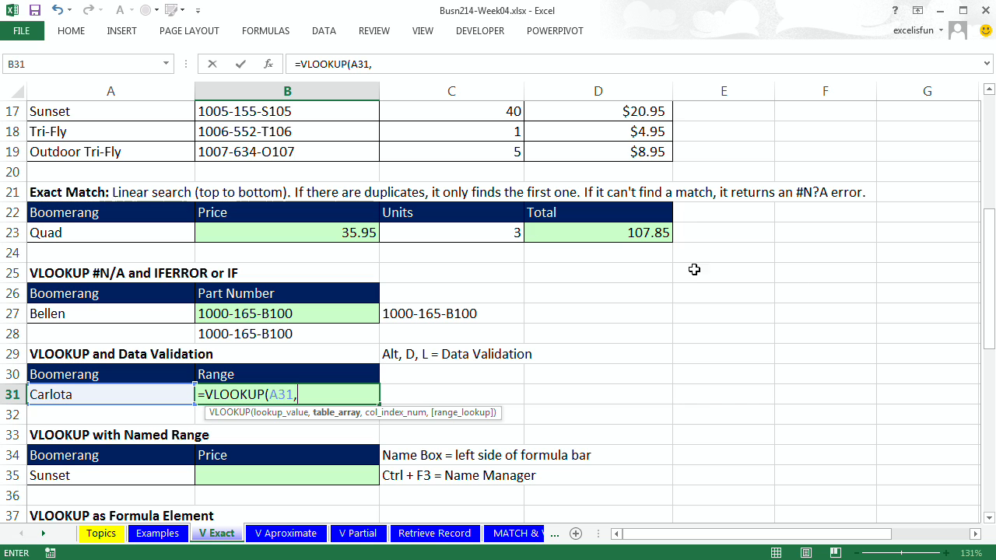
drag(662, 148, 151, 161)
key(ctrl+BackSpace)
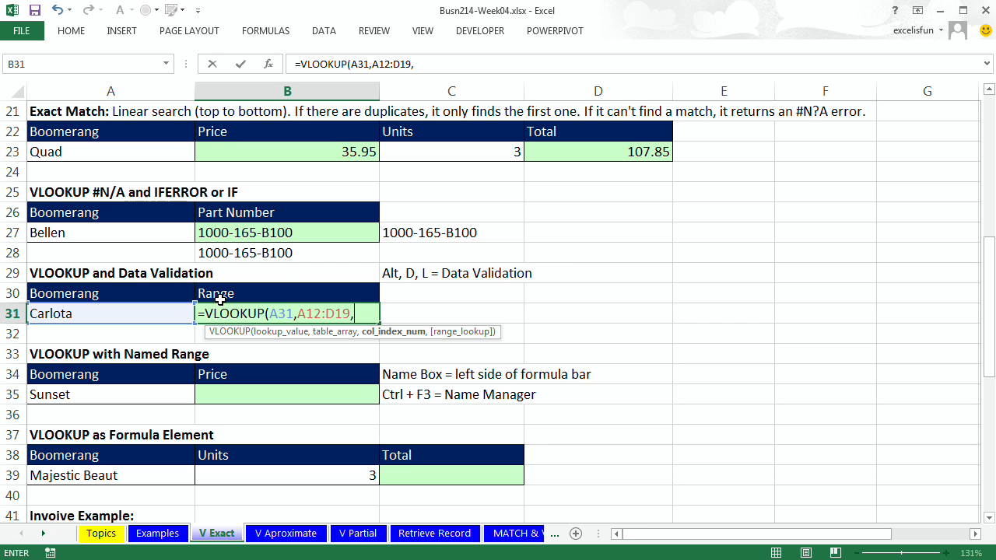
scroll(221, 299, up, 4)
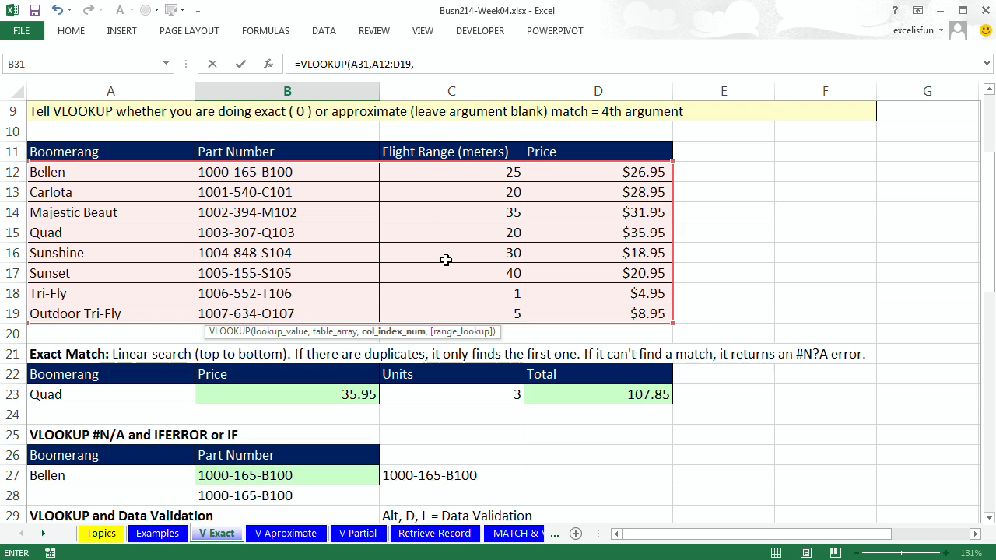
scroll(451, 264, down, 4)
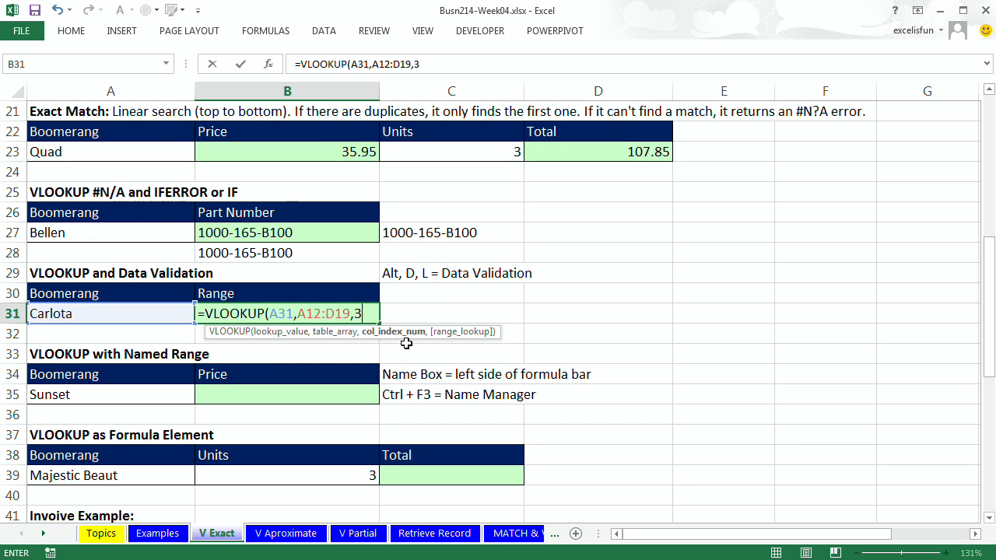
text(,0)
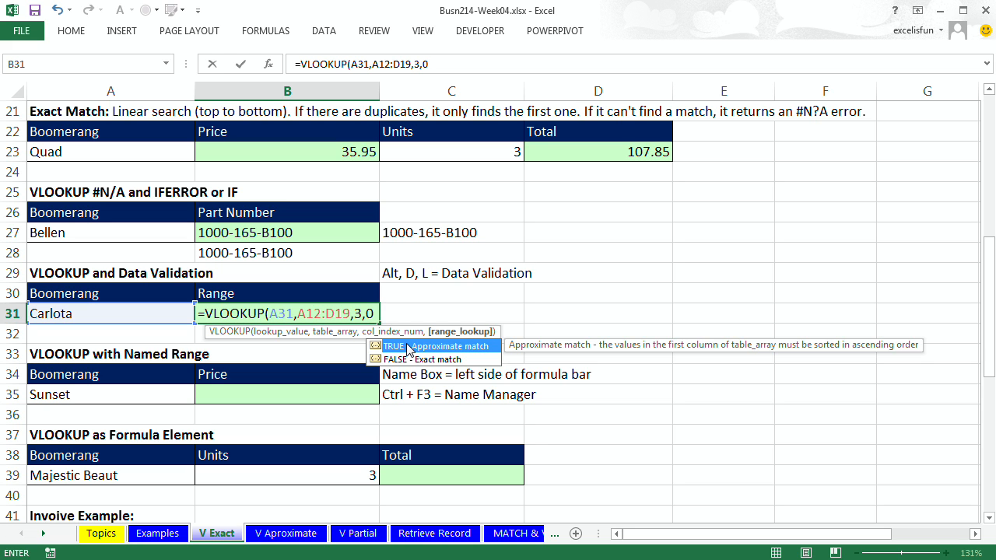
text())
key(ctrl+Return)
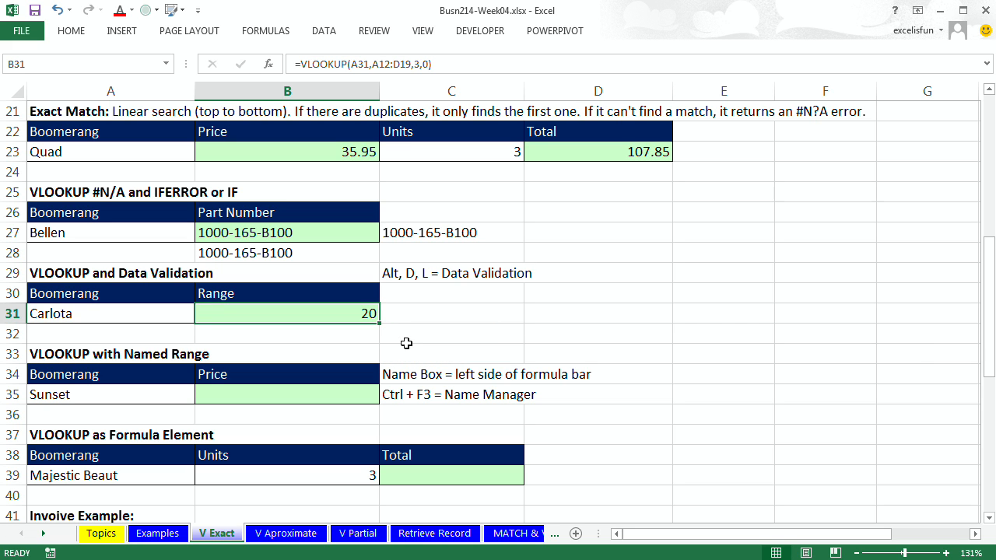
Test the range lookup by choosing Quad and then Majestic Beaut from the list in A31.
click(175, 312)
click(201, 315)
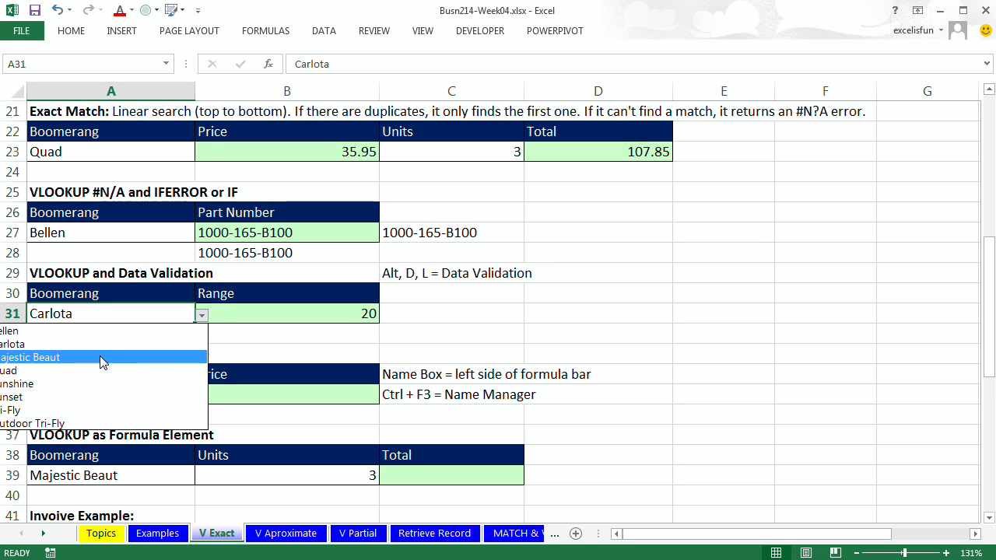
click(95, 365)
click(201, 315)
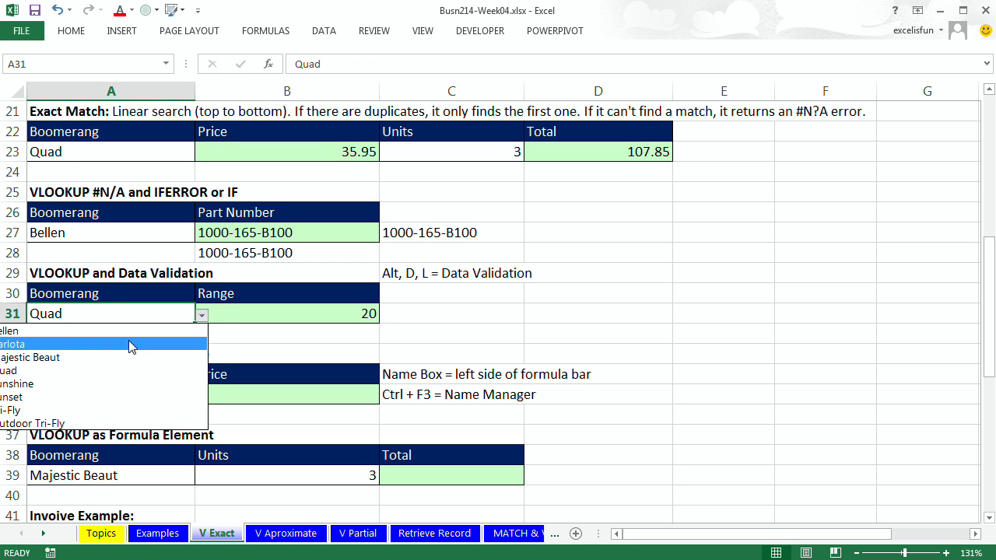
click(90, 357)
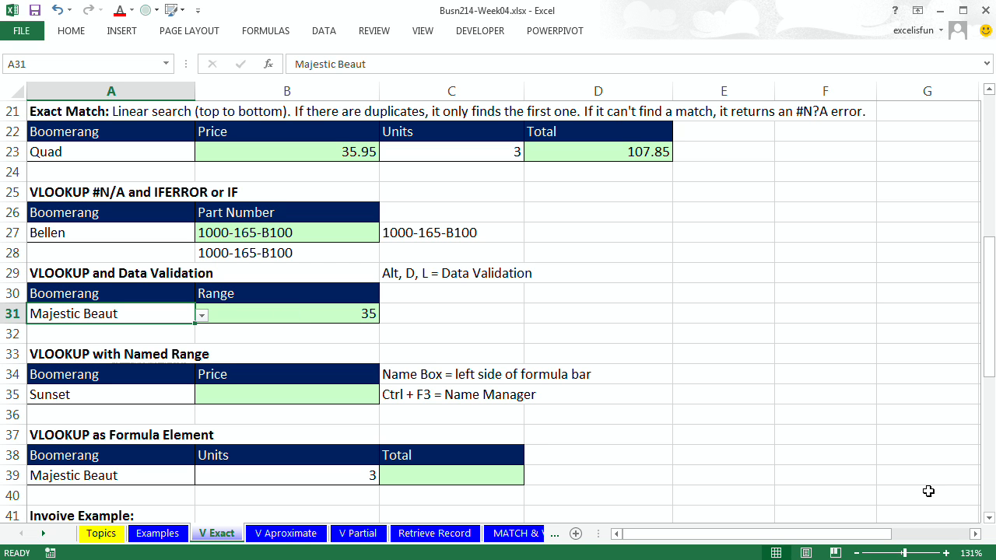
Name the boomerang data range A12:D19, without its header row, ProductTable.
click(990, 519)
click(990, 519)
click(990, 519)
click(990, 519)
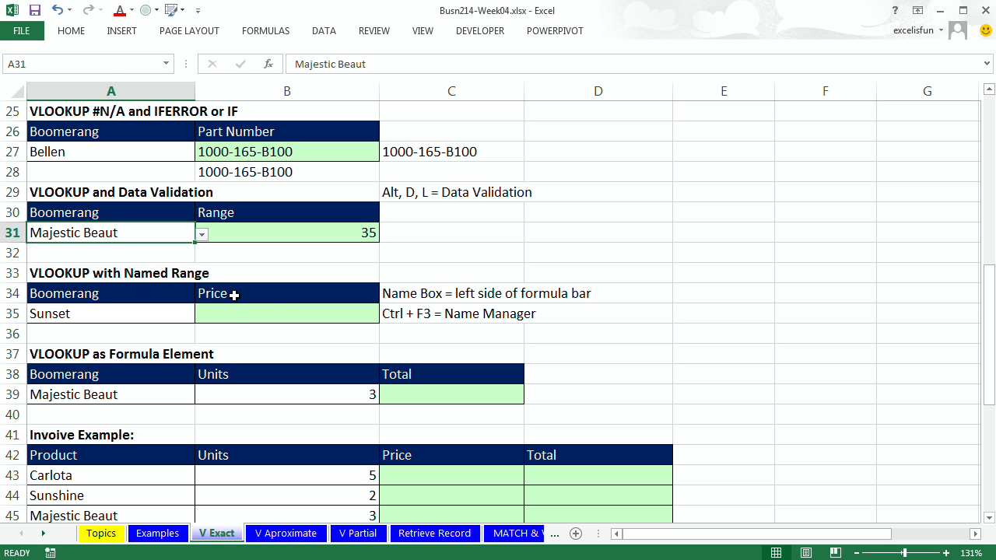
click(254, 317)
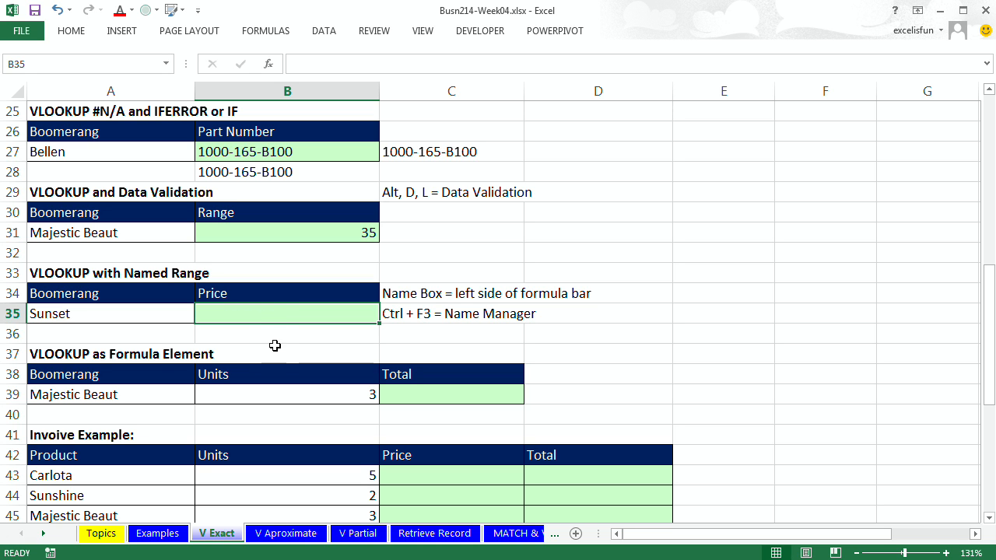
scroll(287, 286, up, 4)
scroll(287, 285, up, 3)
drag(171, 217, 585, 350)
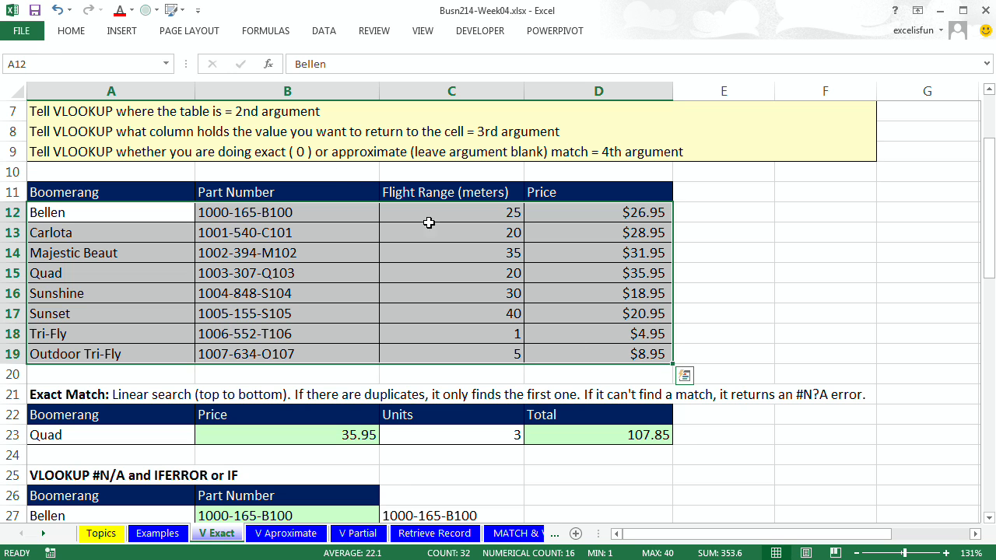
click(61, 63)
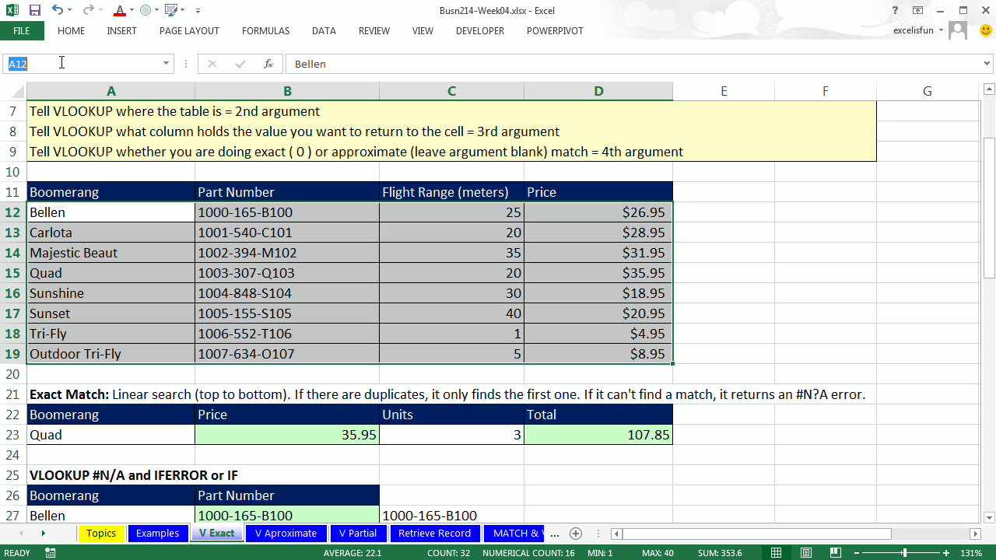
text(ProductTable)
key(Return)
Check the defined name ProductTable by jumping to its range and reviewing its entry in the Name Manager.
click(208, 175)
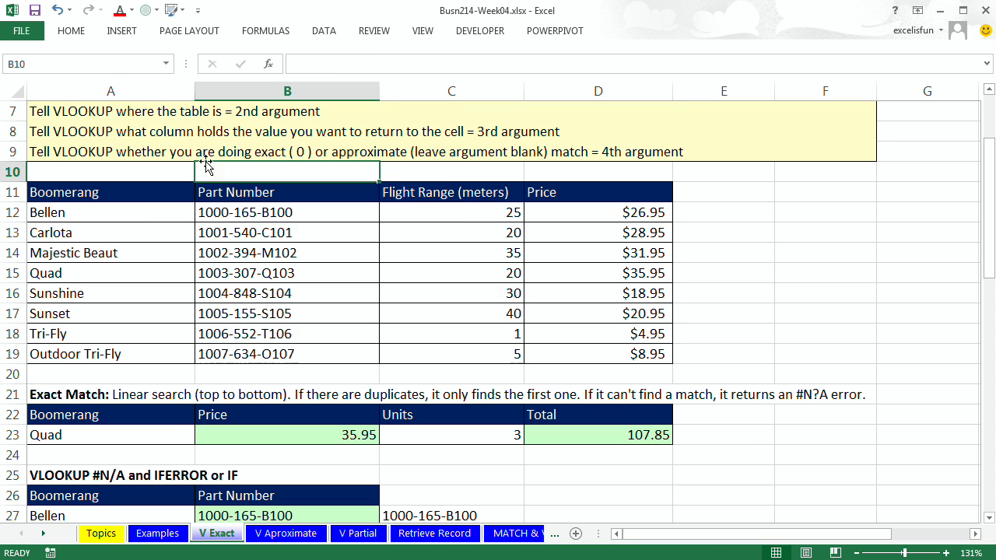
click(166, 64)
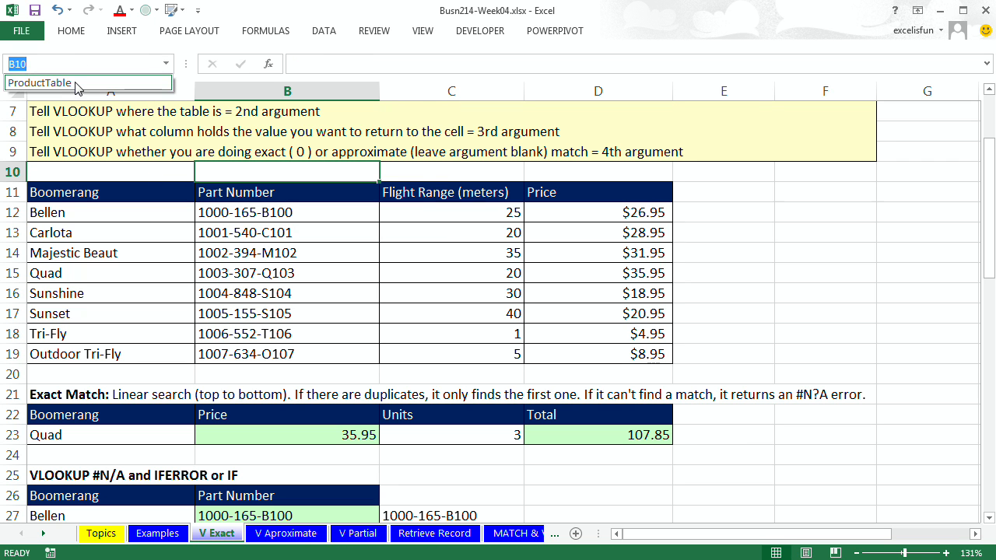
click(74, 77)
click(285, 31)
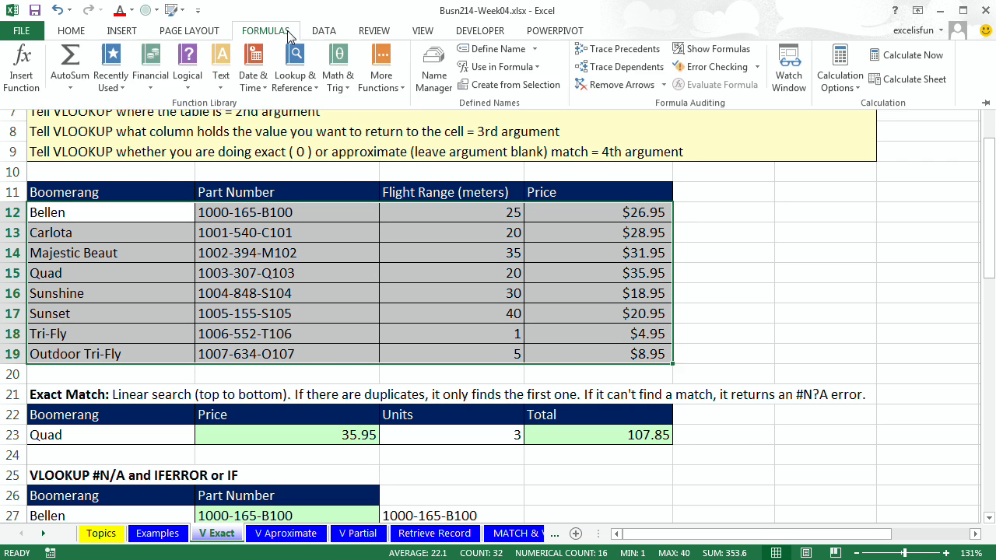
click(475, 267)
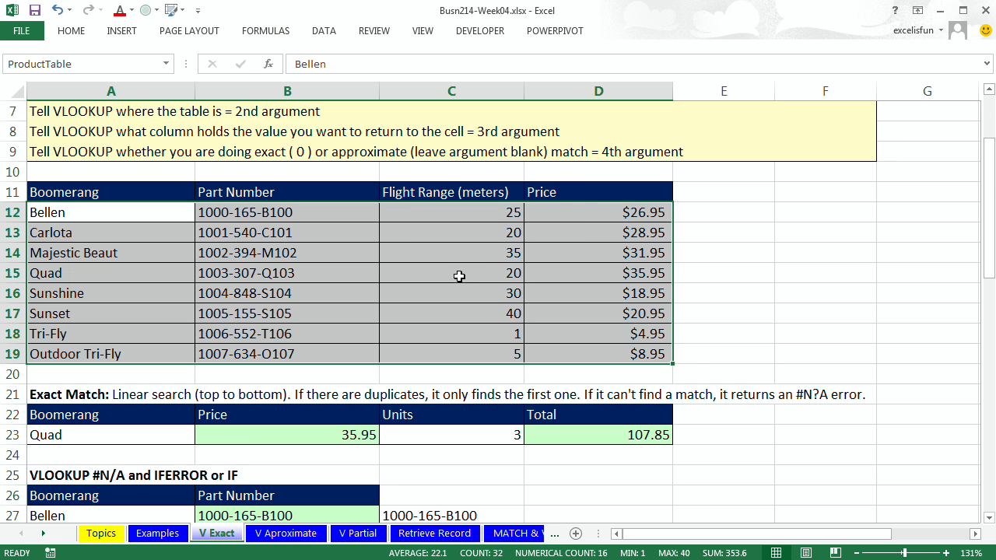
key(ctrl+F3)
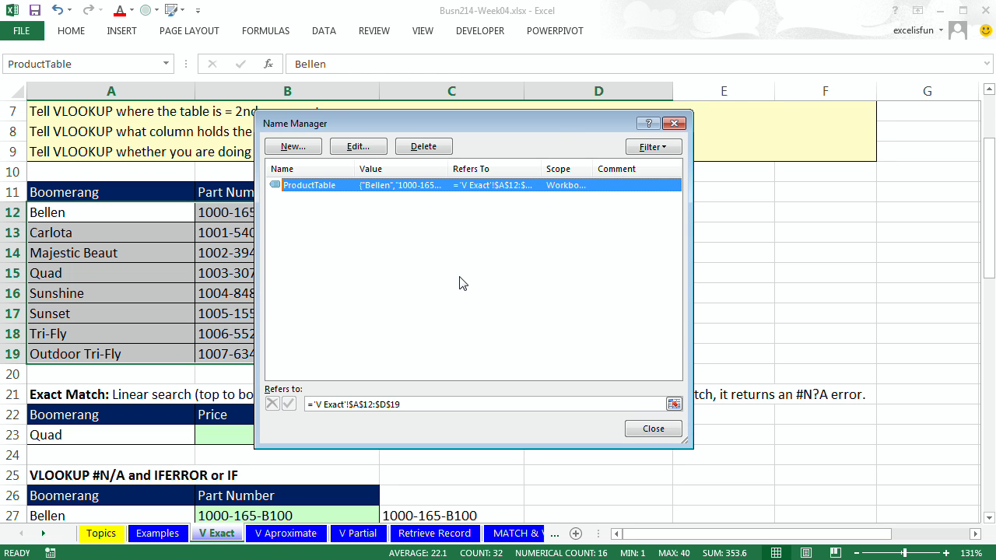
key(Escape)
Begin the price formula in B35 as =VLOOKUP(A35,ProductTable, picking the range name from the autocomplete suggestions.
scroll(521, 341, down, 2)
scroll(516, 357, down, 4)
scroll(435, 319, down, 1)
scroll(431, 311, down, 1)
click(257, 253)
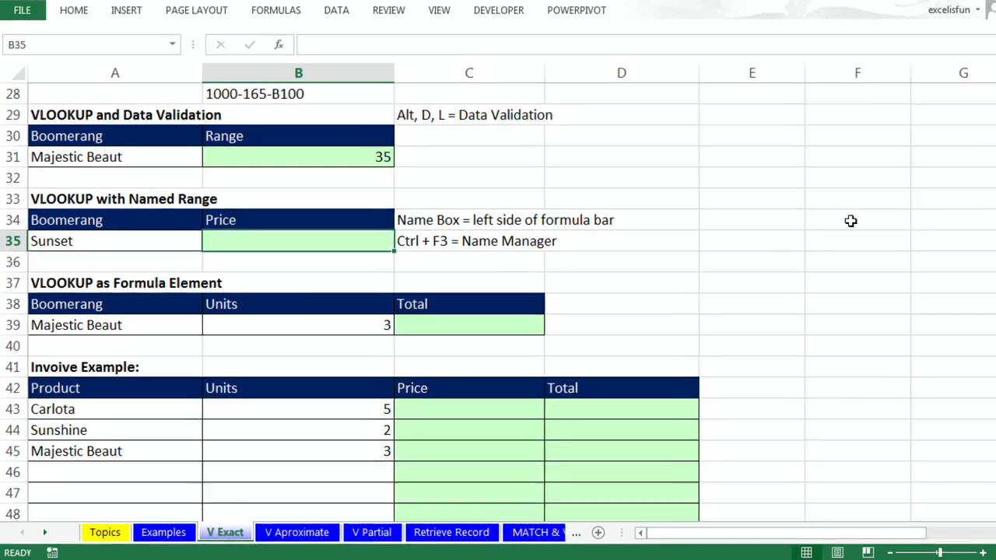
text(=vl)
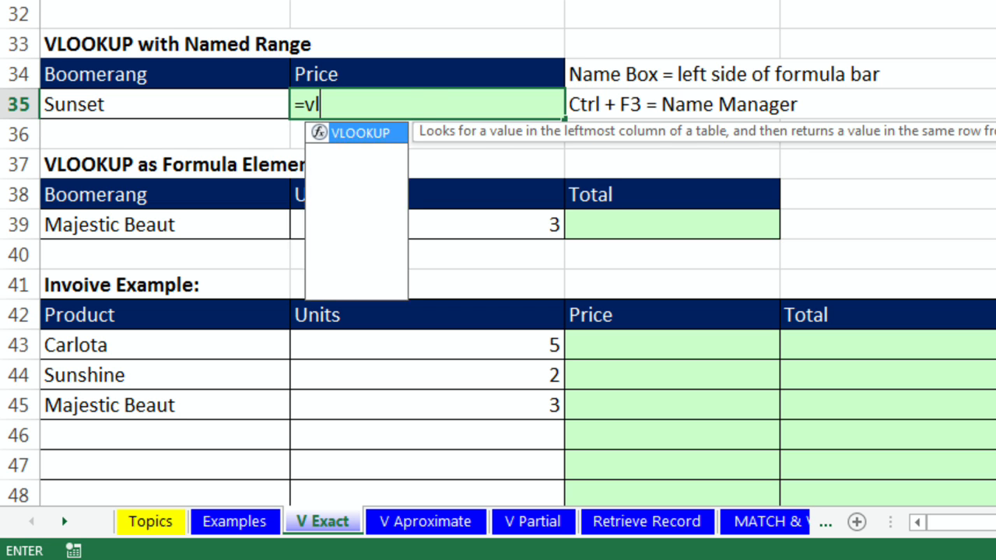
key(Tab)
key(Left)
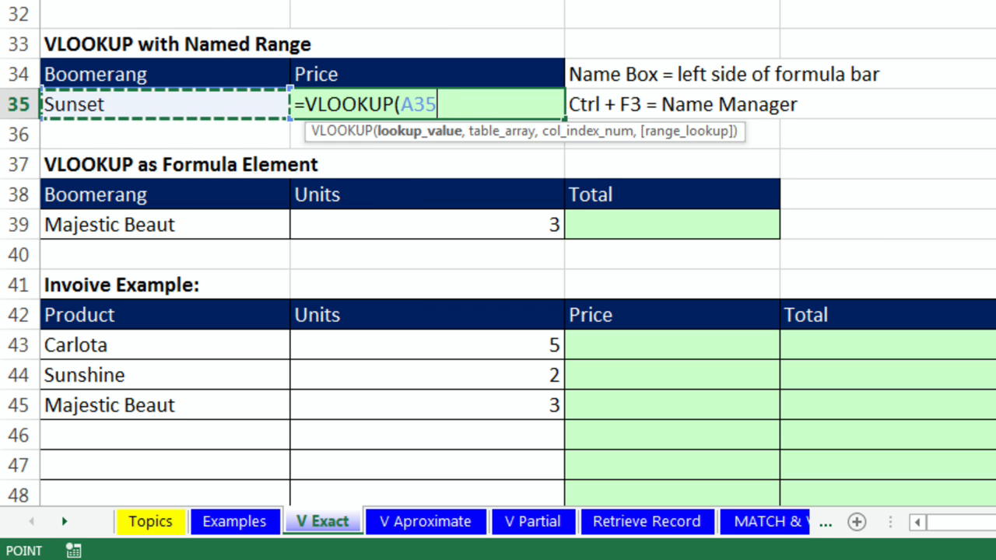
text(,prod)
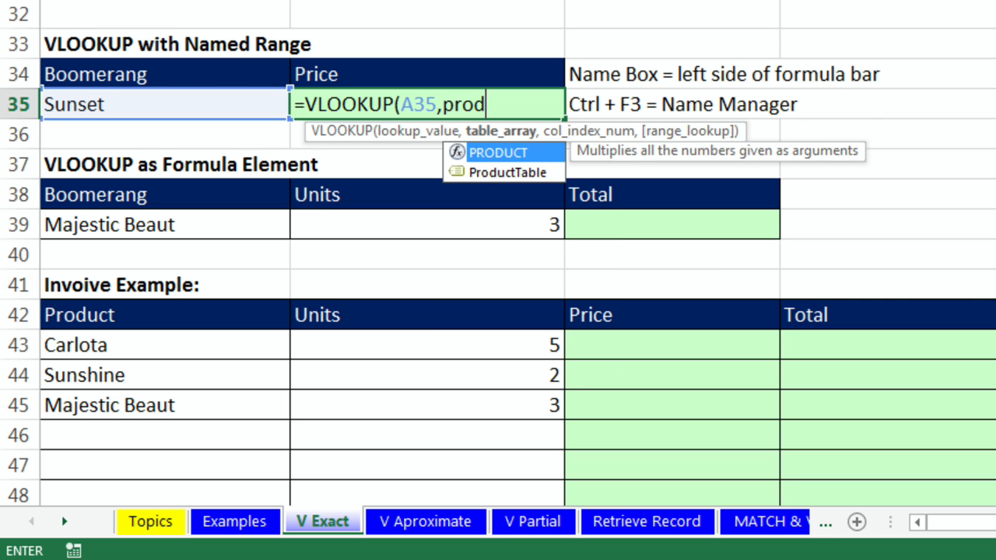
key(Down)
key(Tab)
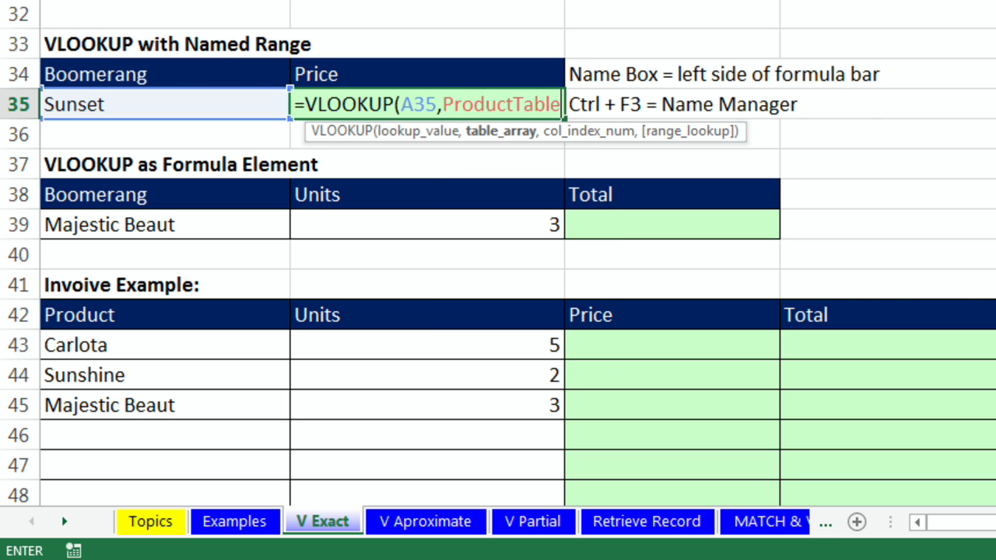
Remove ProductTable from the unfinished B35 formula, leaving =VLOOKUP(A35, in place.
key(BackSpace)
key(BackSpace)
key(BackSpace)
key(BackSpace)
key(BackSpace)
key(BackSpace)
key(BackSpace)
key(BackSpace)
key(BackSpace)
key(BackSpace)
key(BackSpace)
key(BackSpace)
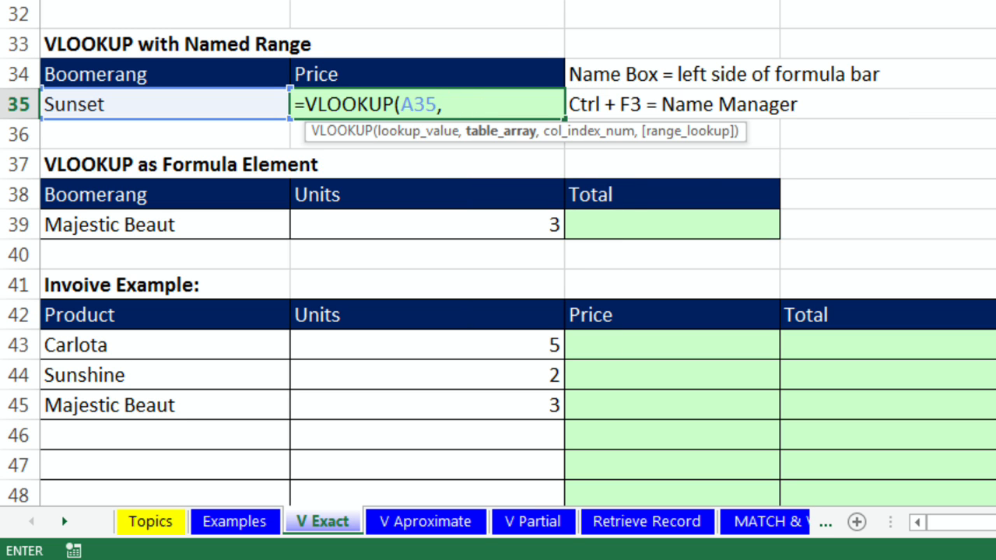
Complete the price formula in B35 as =VLOOKUP(A35,ProductTable,4,0), inserting the range name from the list of defined names.
key(F3)
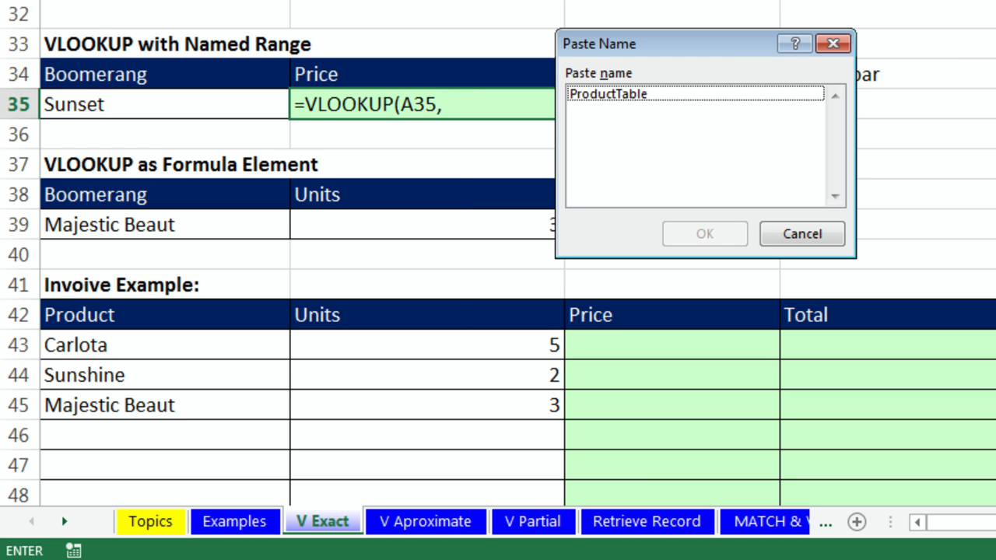
click(599, 101)
double_click(599, 95)
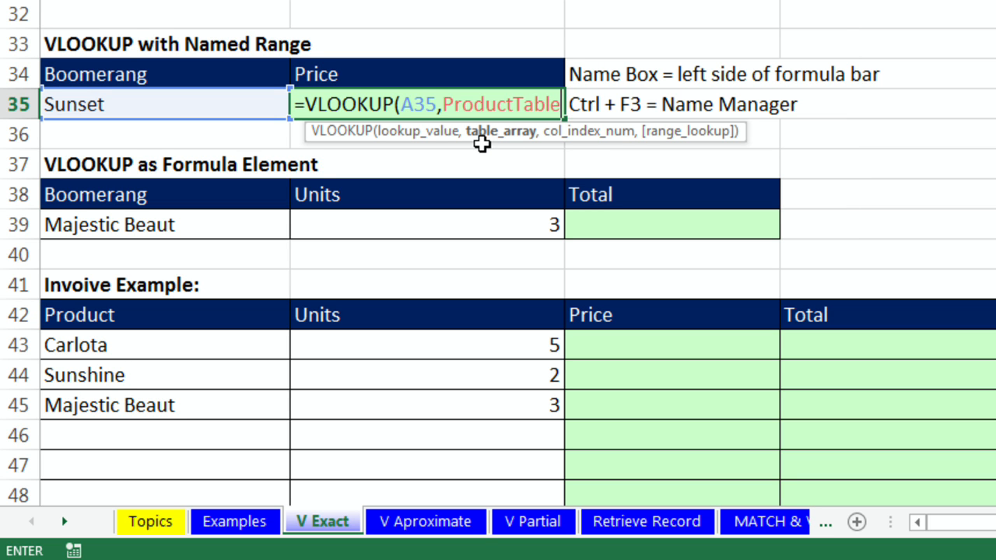
text(,)
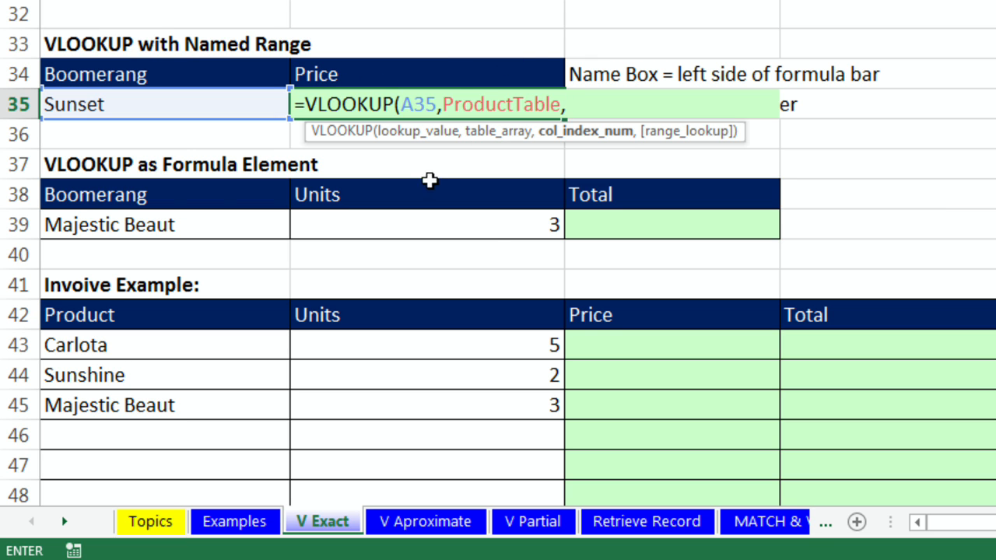
text(4)
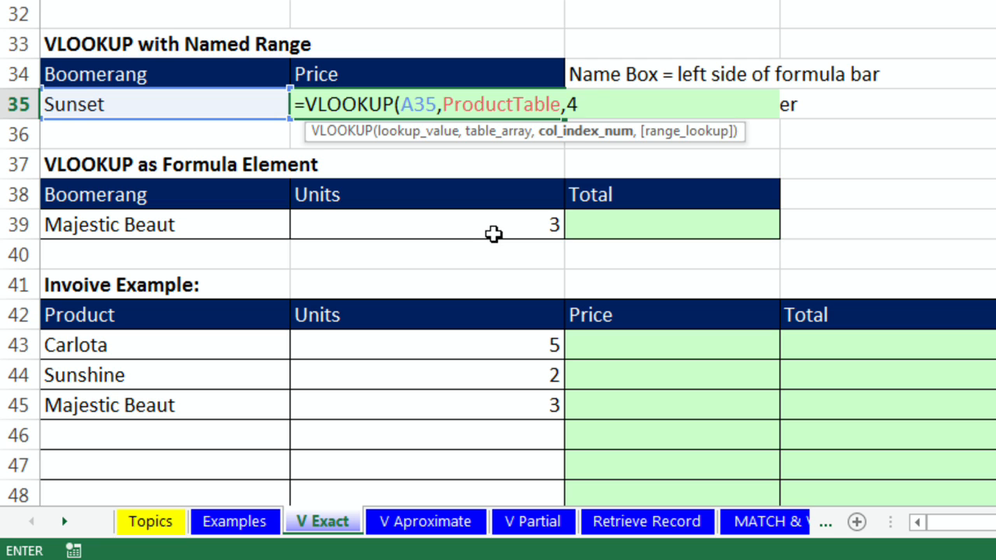
text(,0)
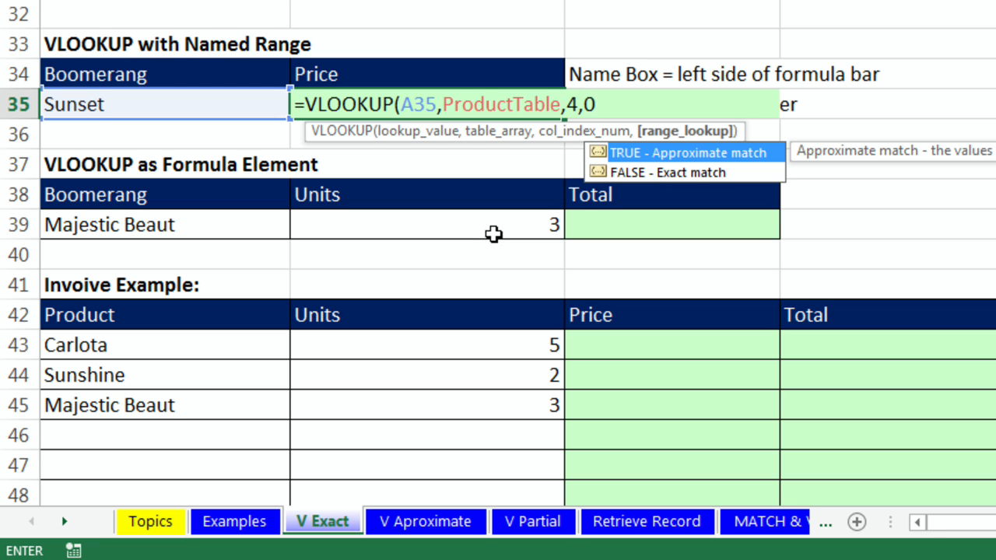
text())
key(ctrl+Return)
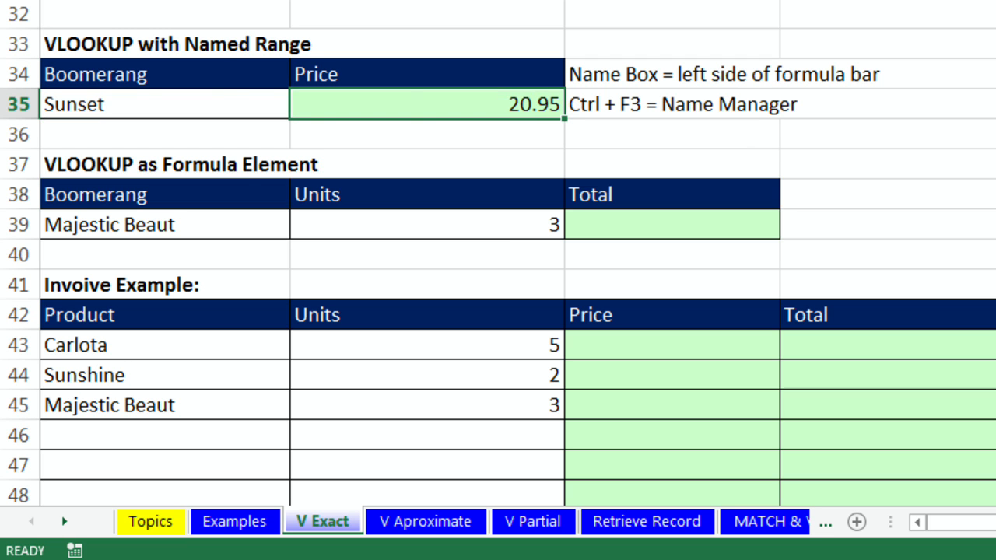
Choose Carlota as the boomerang in A35 from its validation list.
click(218, 105)
click(301, 106)
click(115, 150)
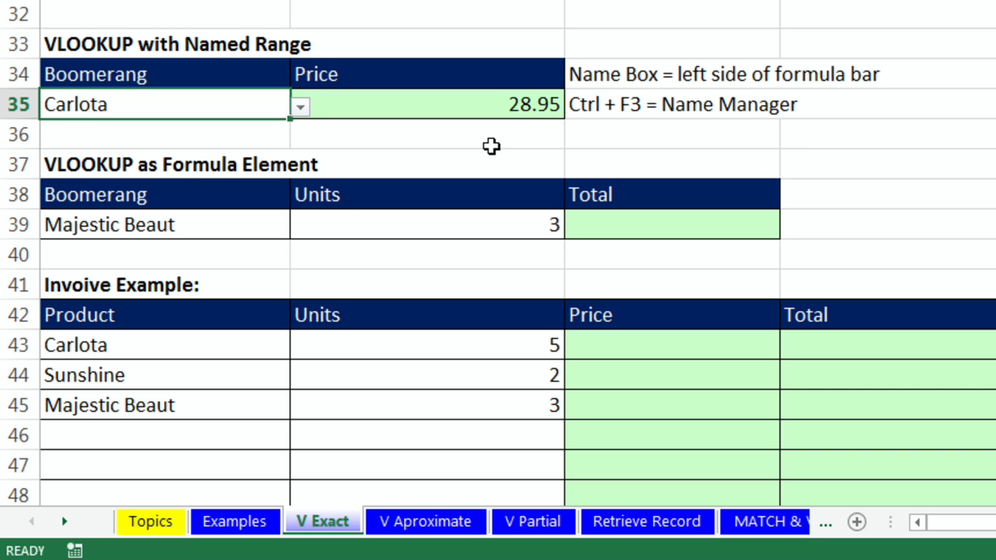
Review the total formula in D23 and the VLOOKUP price formula in B23 without changing them.
scroll(491, 147, up, 4)
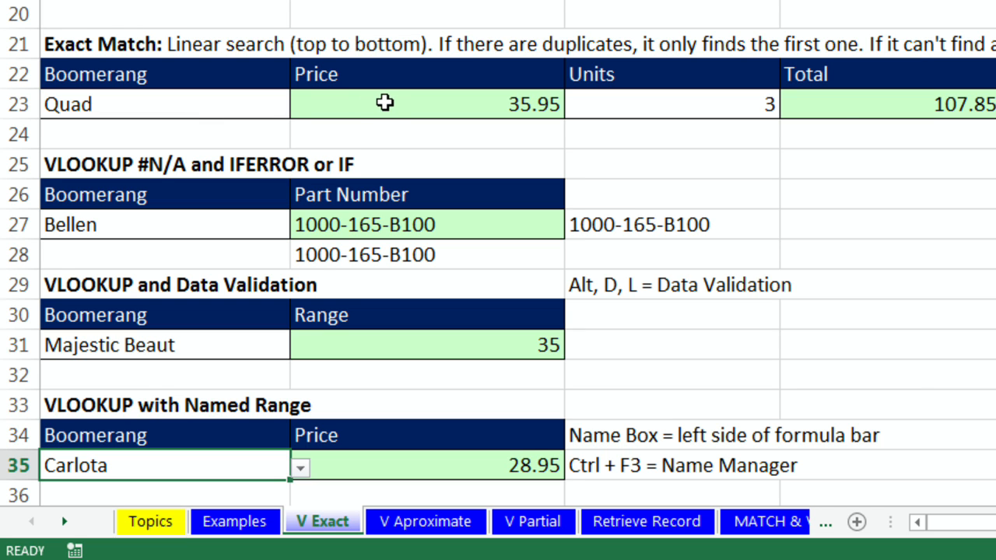
double_click(839, 104)
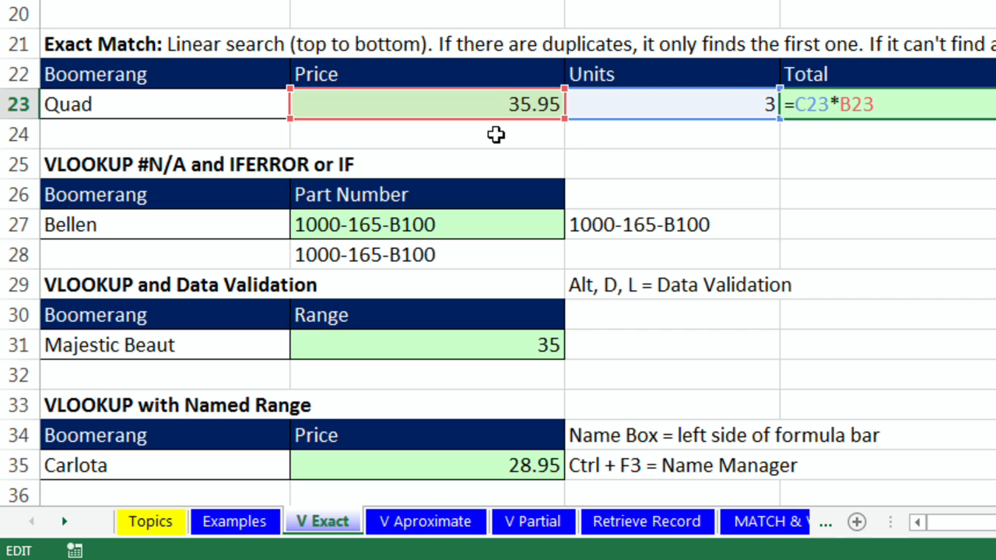
key(Return)
double_click(498, 104)
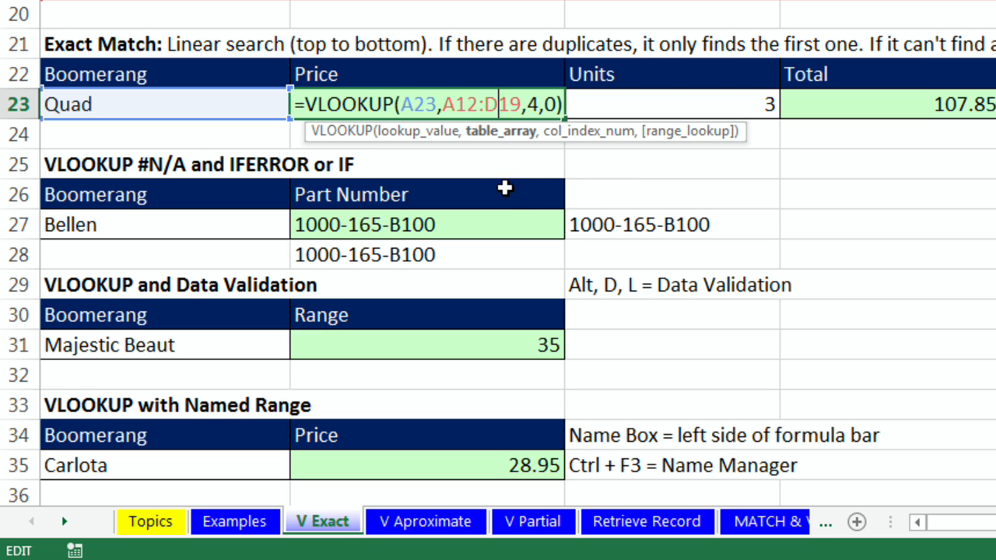
key(ctrl+Return)
Enter =VLOOKUP(A39,ProductTable,4,0) in C39, inserting ProductTable from the list of defined names.
scroll(614, 303, down, 5)
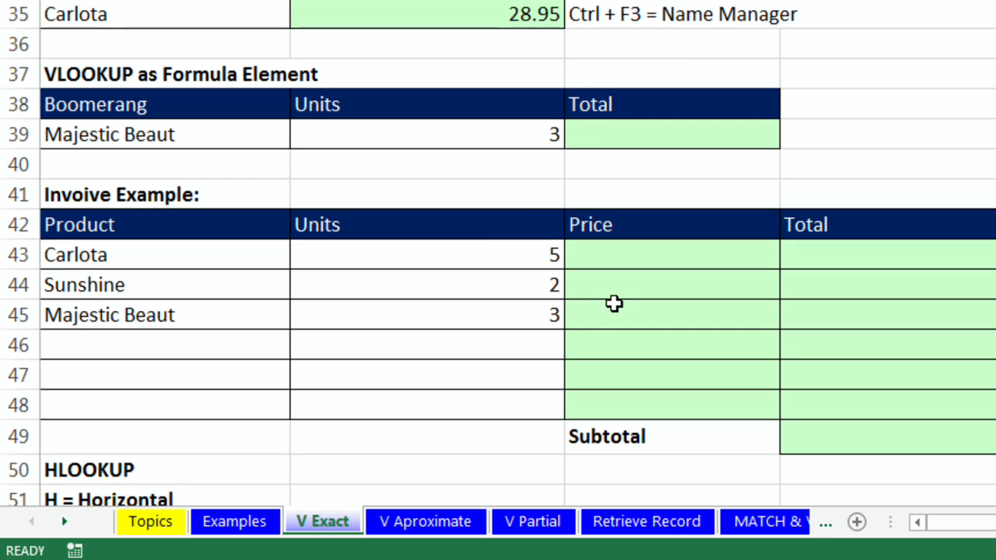
click(591, 137)
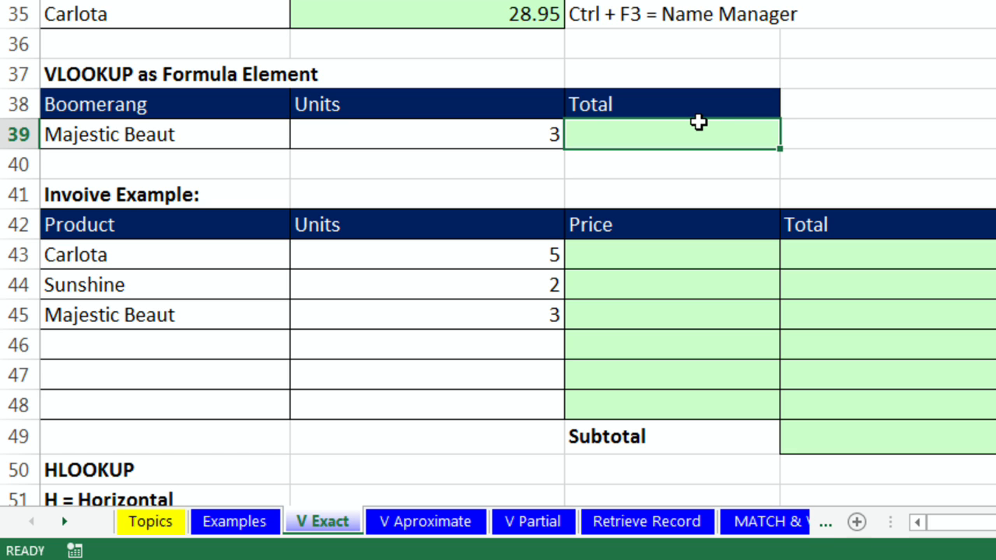
text(=vl)
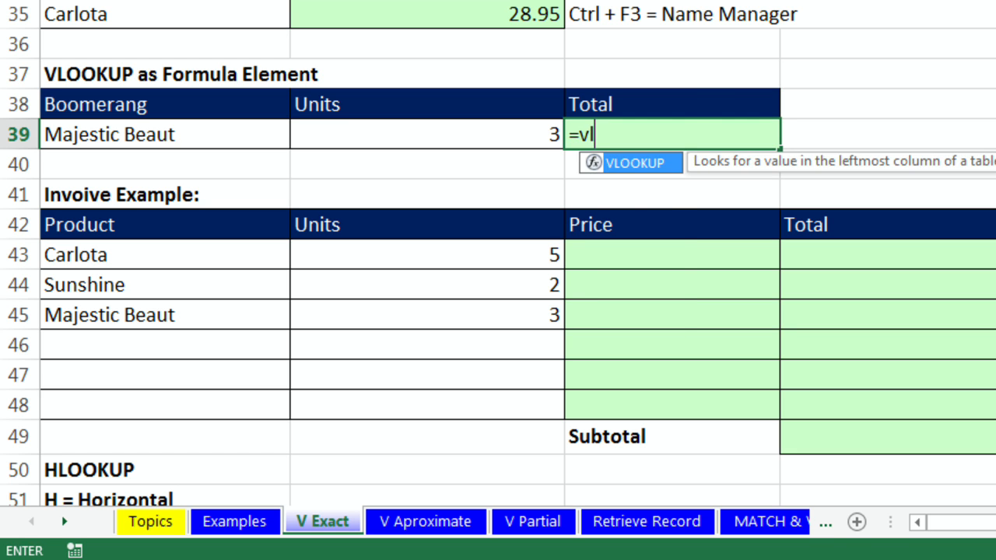
key(Tab)
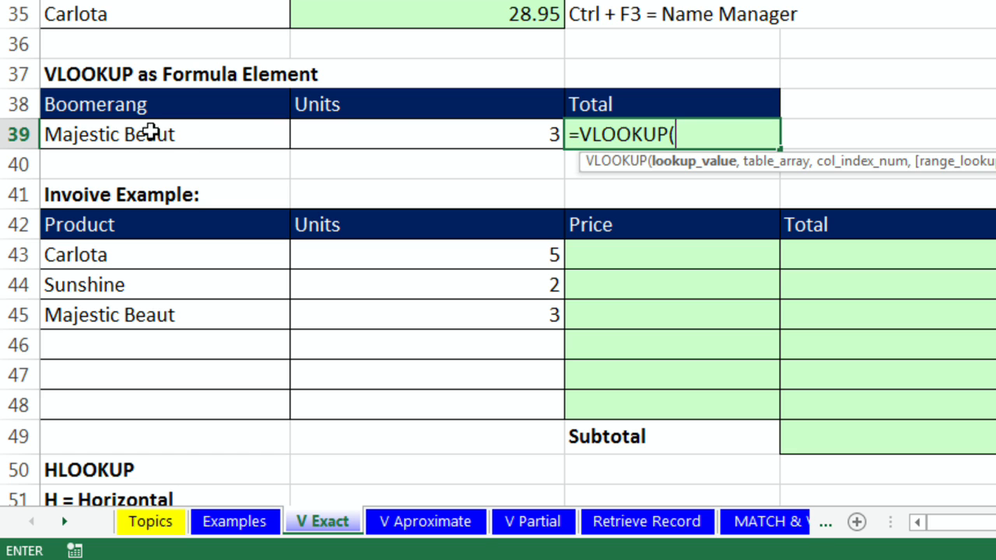
click(166, 138)
text(,)
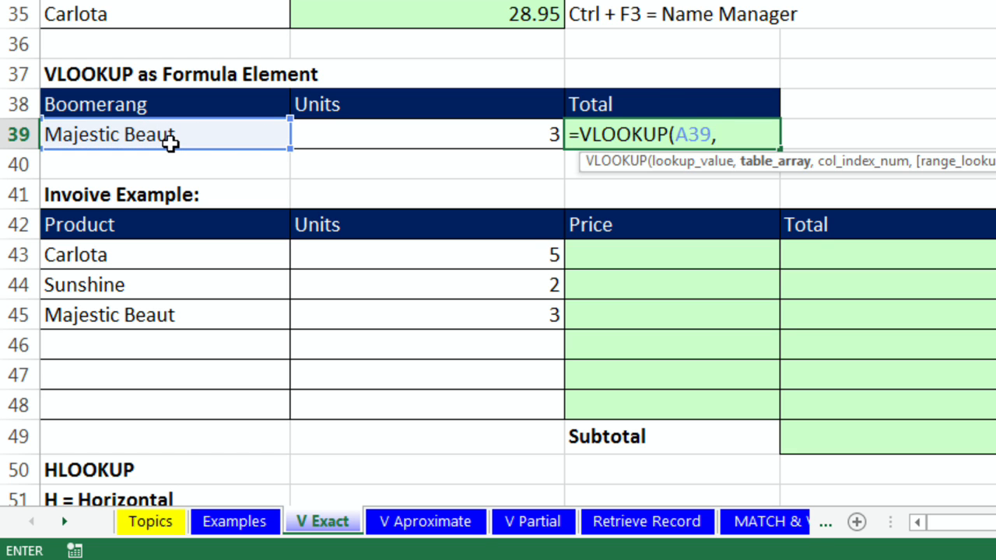
key(F3)
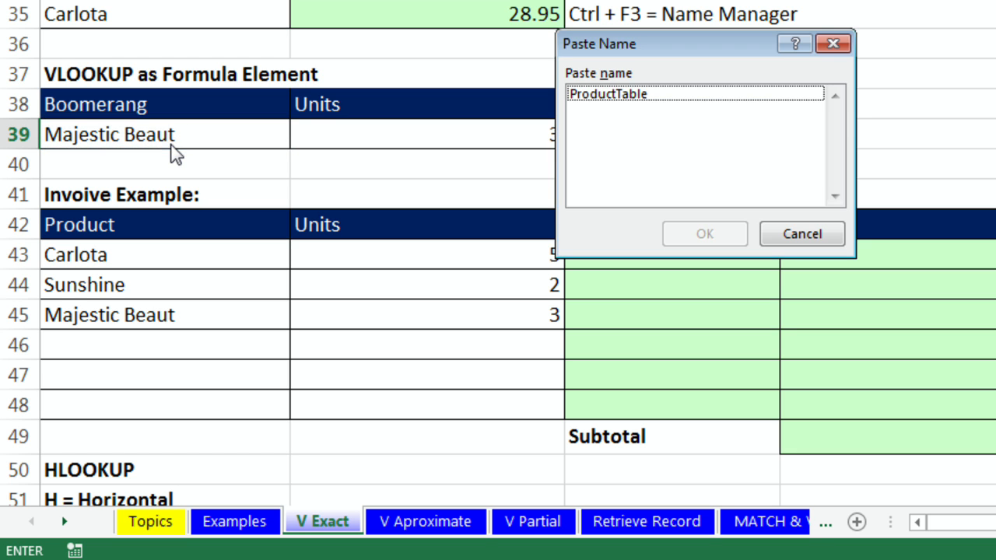
key(Down)
key(Return)
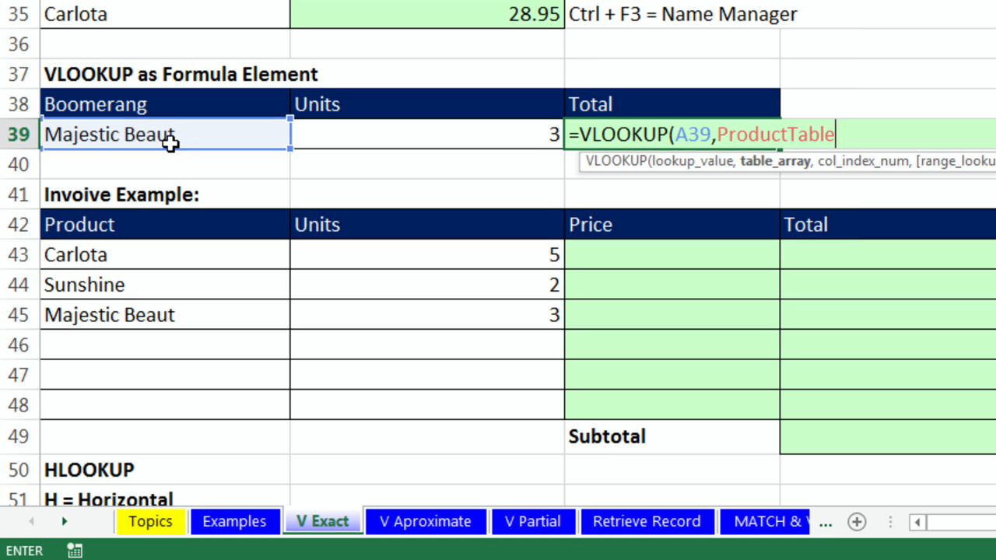
text(,)
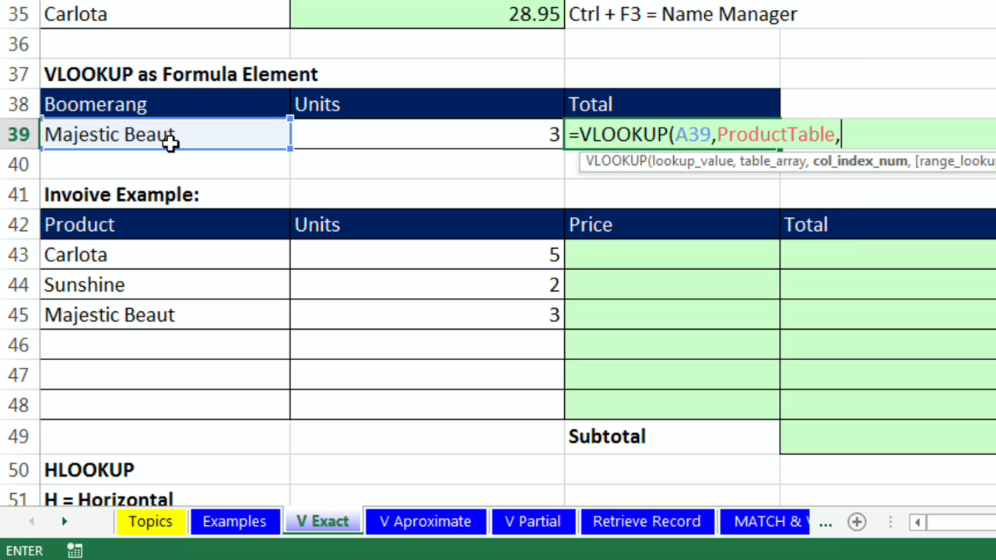
text(4,0))
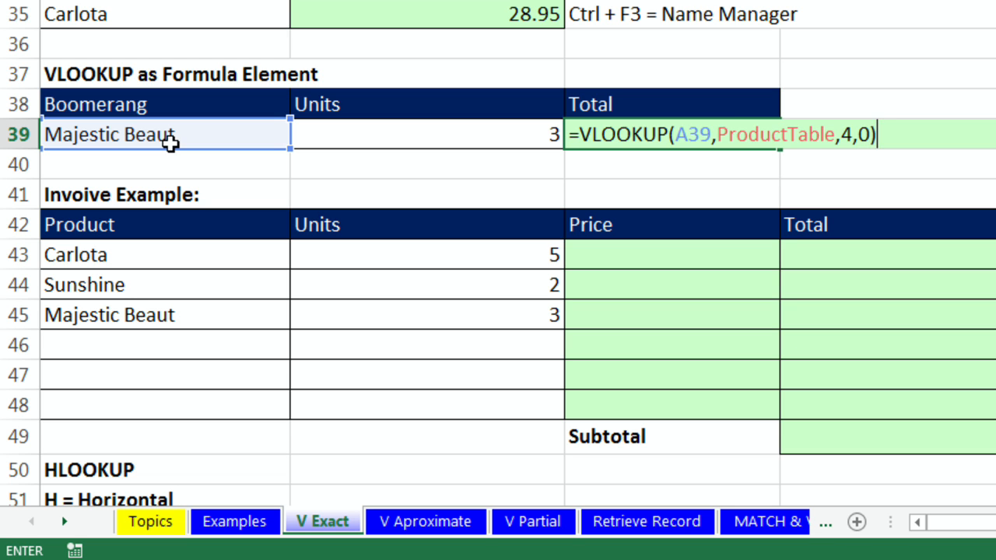
key(ctrl+Return)
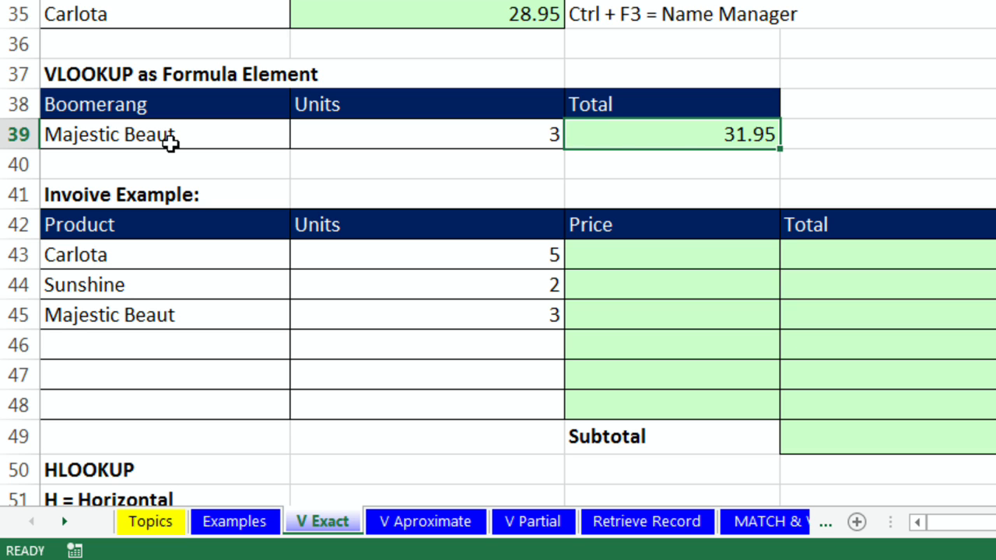
Append a multiplication sign to the VLOOKUP formula in C39 and keep the cursor at the formula's end.
key(F2)
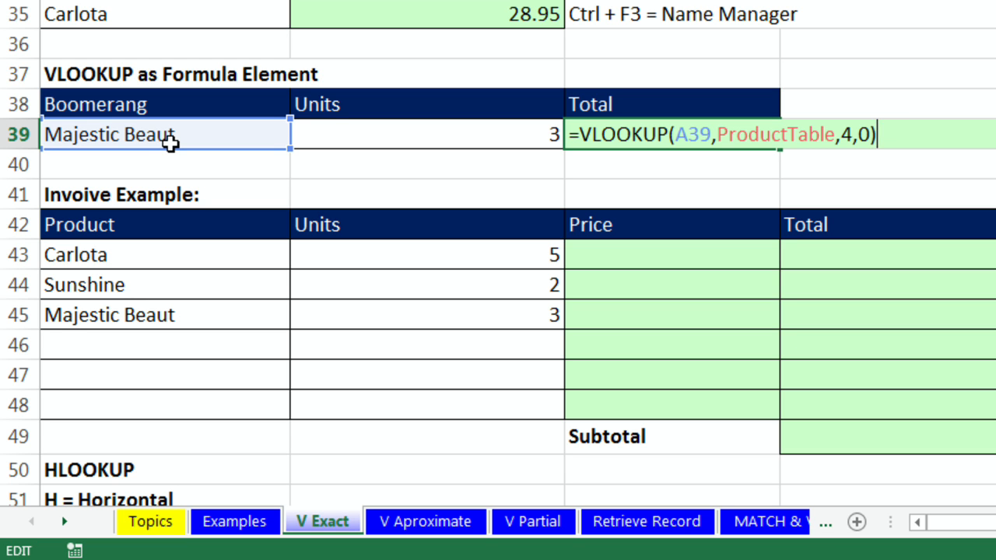
text(*)
key(Left)
key(Left)
key(Left)
key(Left)
key(Left)
key(Left)
key(Left)
key(Left)
key(Left)
key(Left)
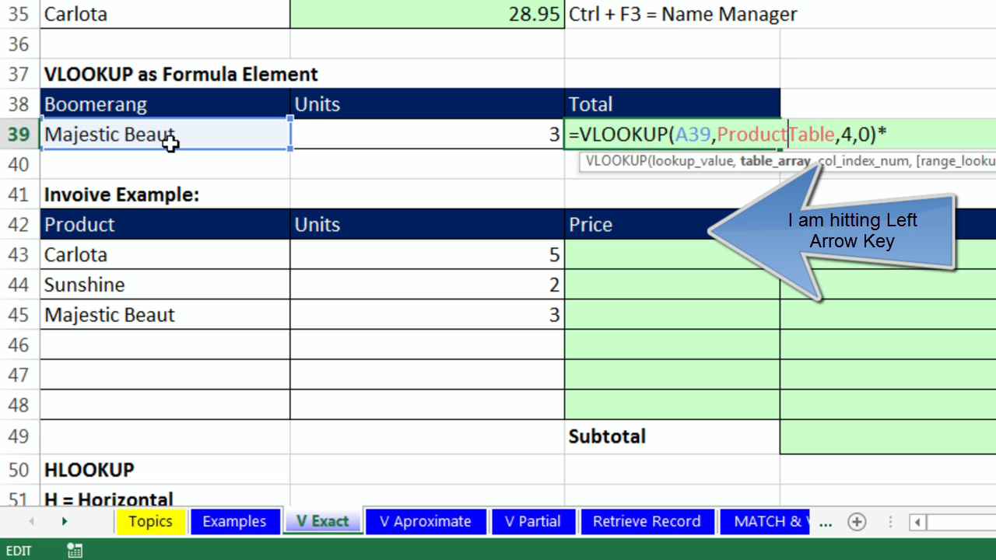
click(910, 132)
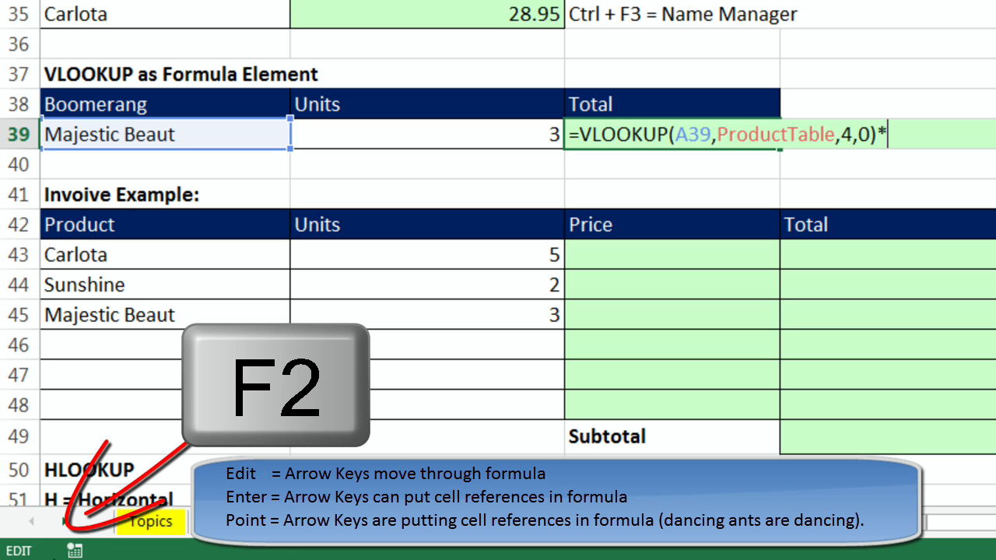
Compare Edit and Enter modes in the C39 formula, moving the cursor through the formula and back to its end.
key(F2)
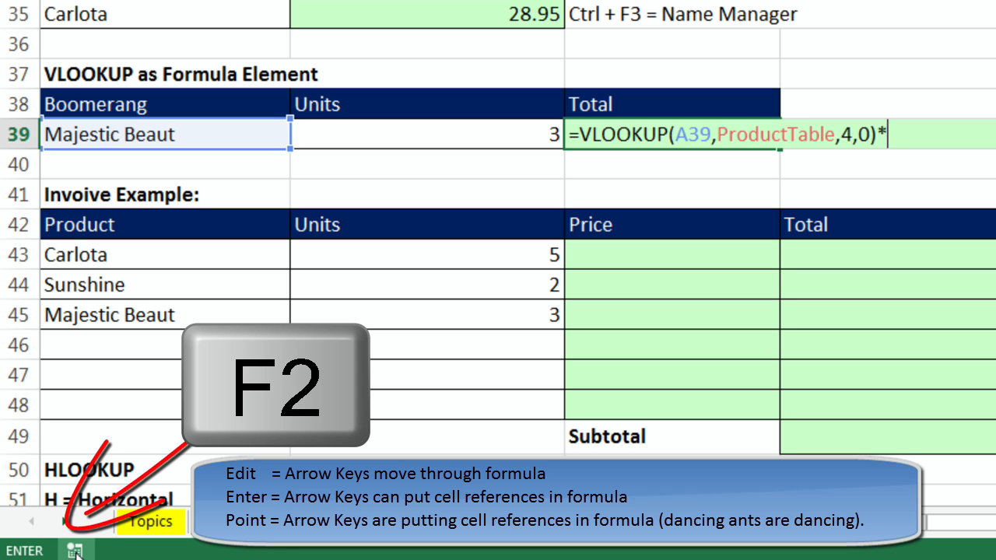
key(F2)
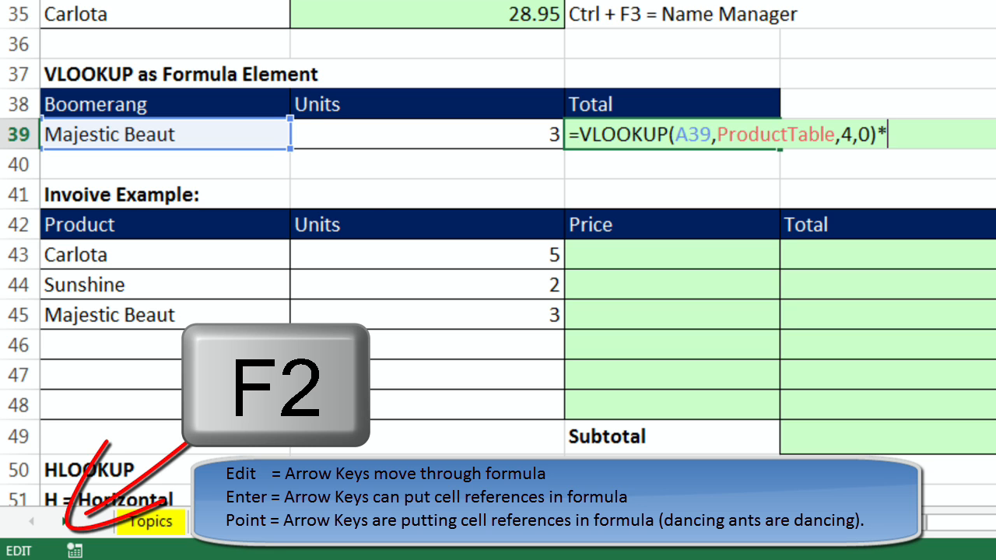
key(F2)
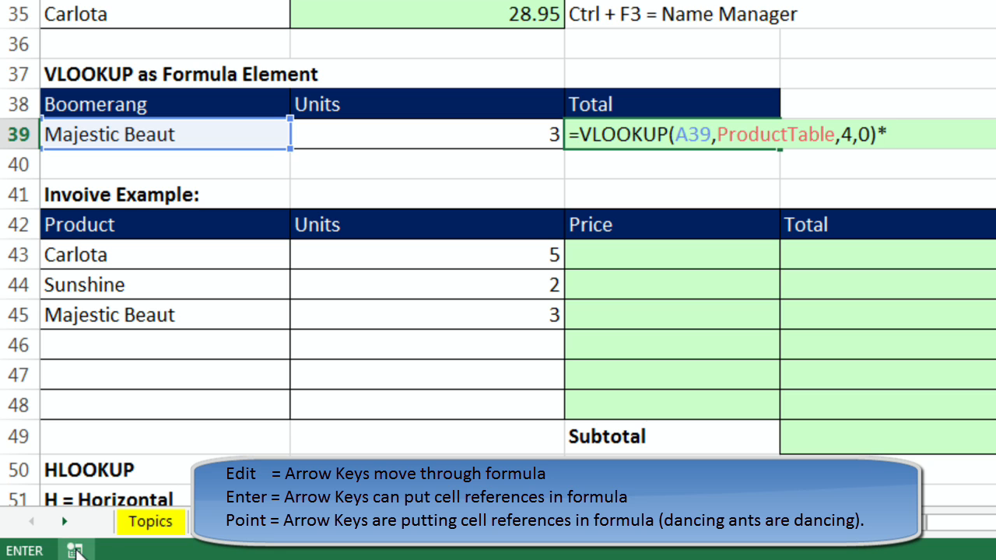
key(F2)
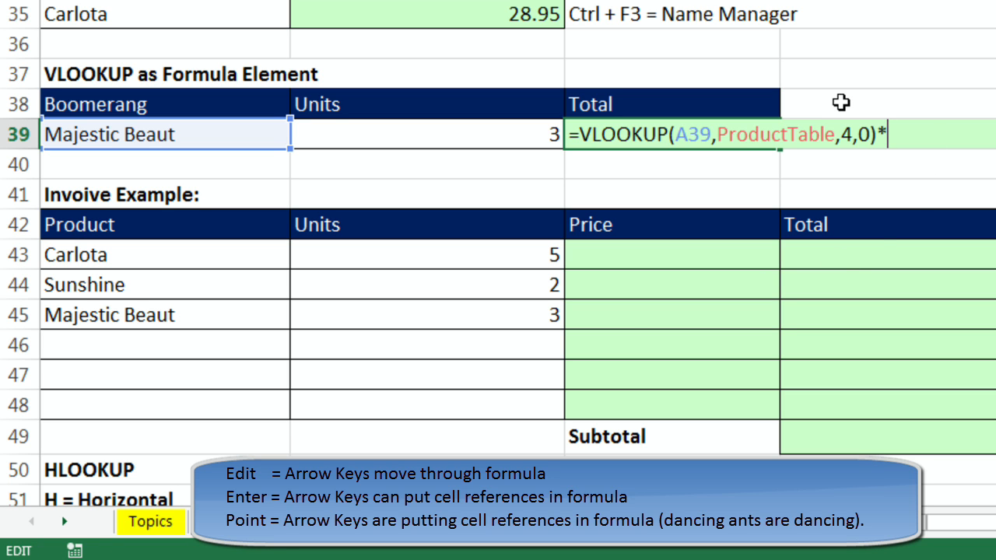
key(Left)
key(Left)
key(Left)
key(Left)
key(Left)
key(Left)
key(Left)
key(Left)
key(Left)
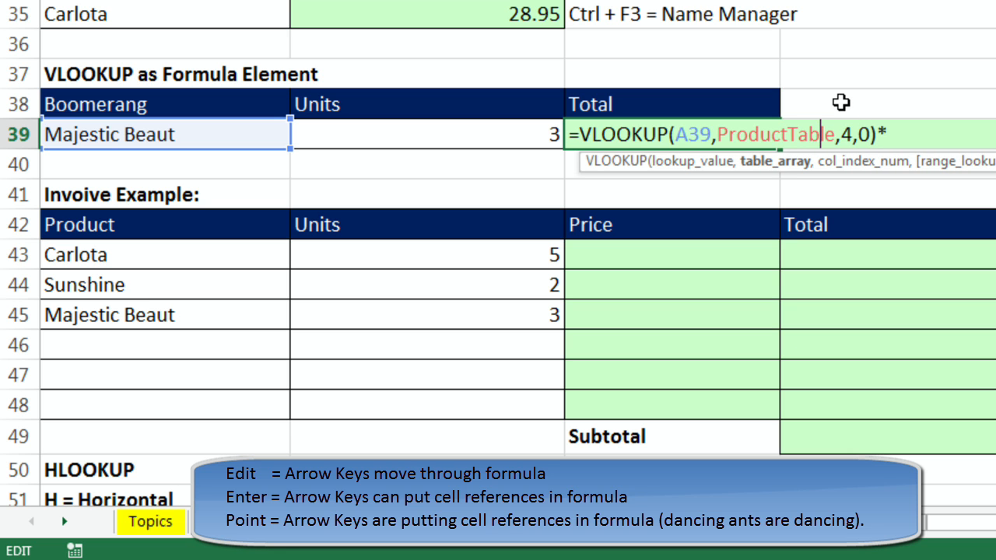
key(Right)
key(Right)
key(Right)
key(Right)
key(Right)
key(Right)
key(Right)
key(Right)
key(Right)
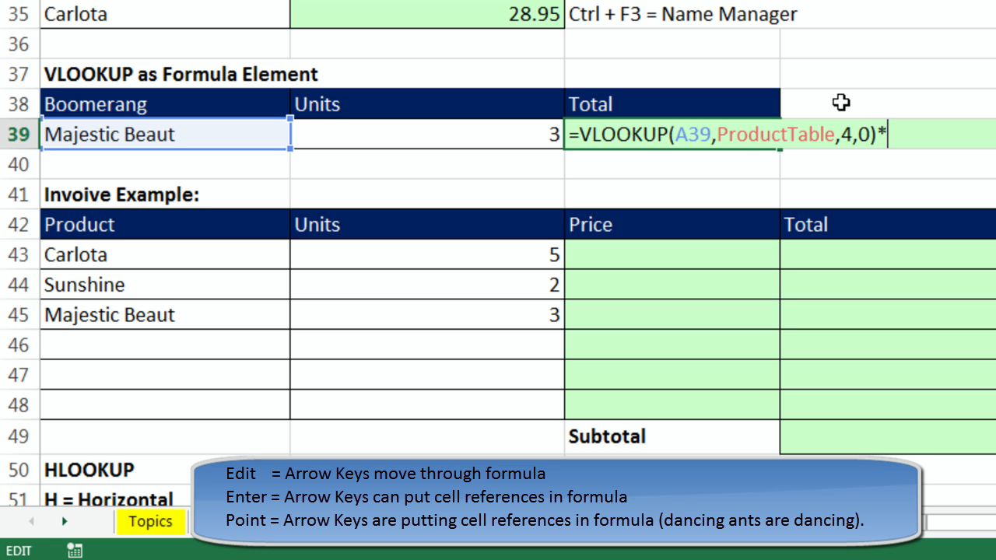
Add the units cell B39 as the multiplier, completing C39 as =VLOOKUP(A39,ProductTable,4,0)*B39.
key(F2)
key(Left)
key(Left)
key(Right)
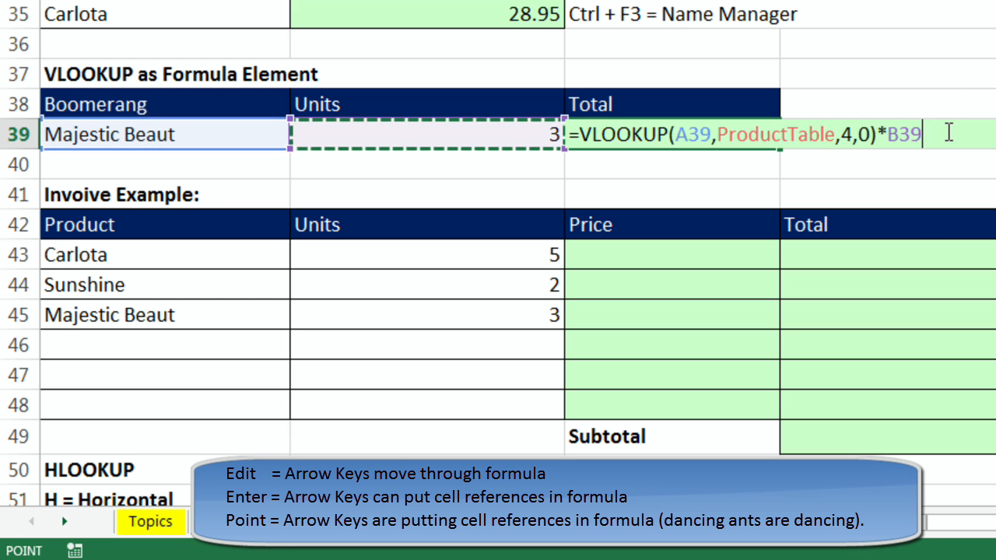
key(ctrl+Return)
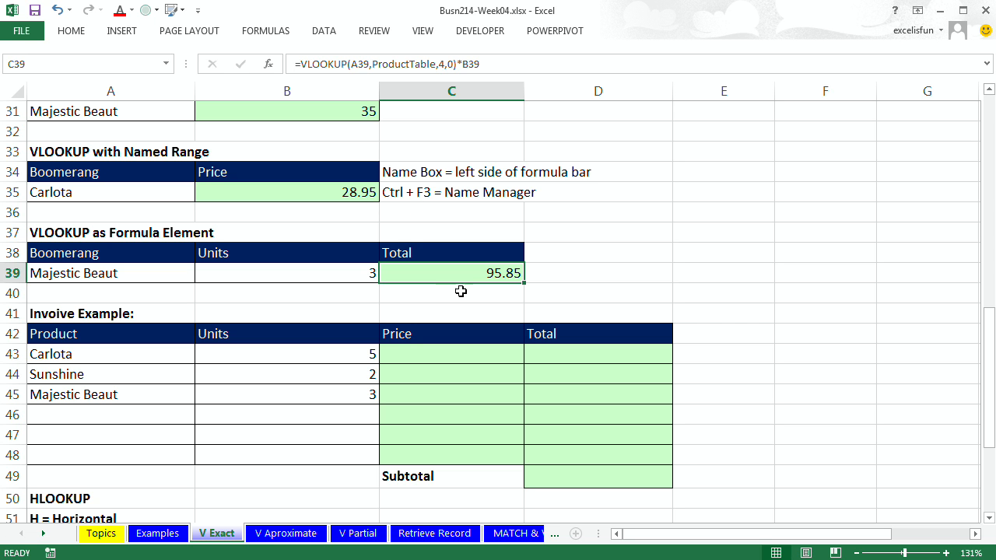
Step through the calculation of C39 with Evaluate Formula until the final result, and inspect the formula in the cell without changing it.
click(280, 32)
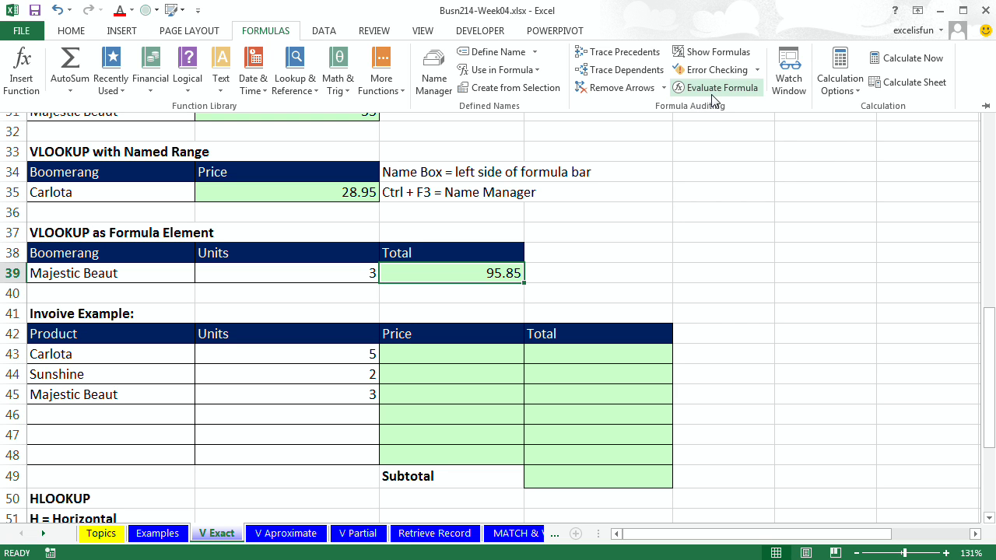
key(Escape)
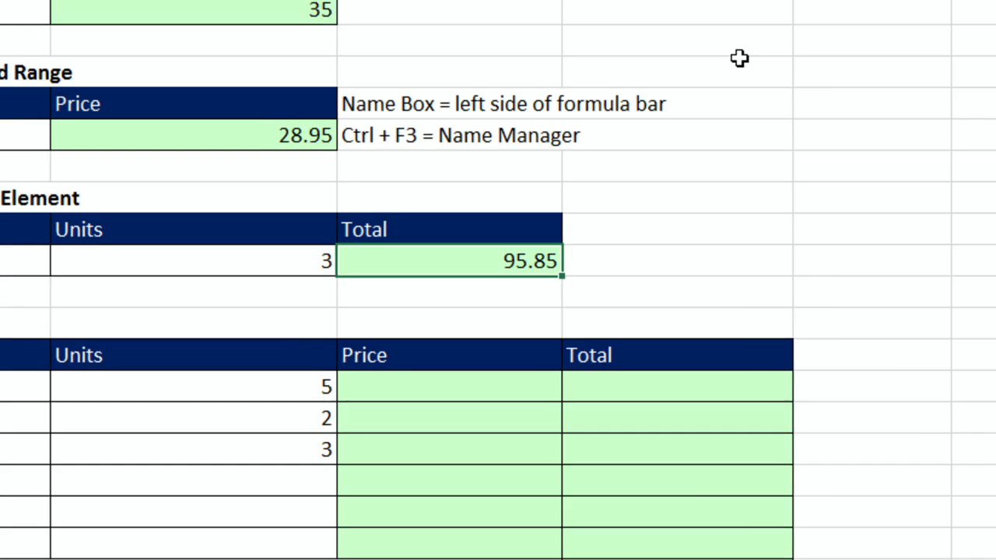
key(alt+m)
key(v)
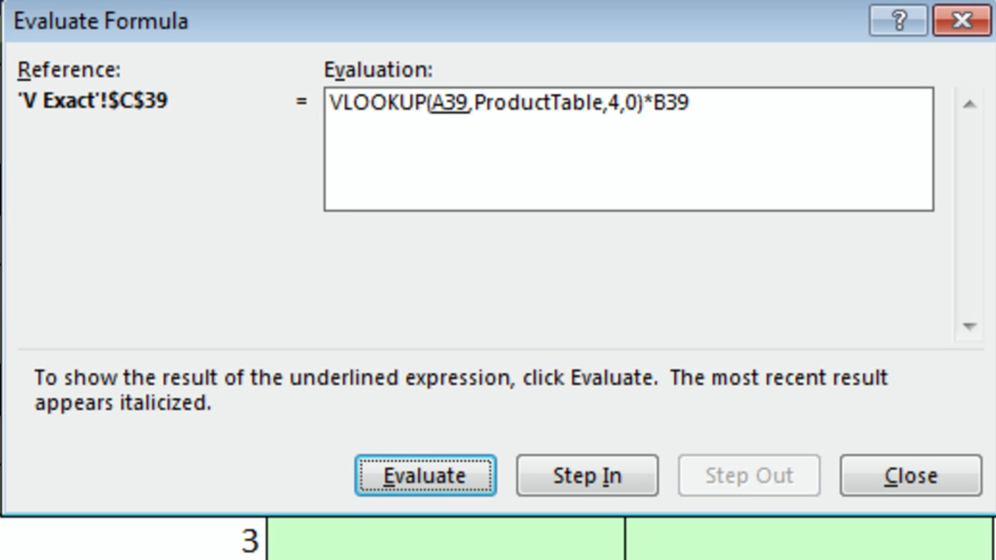
click(380, 496)
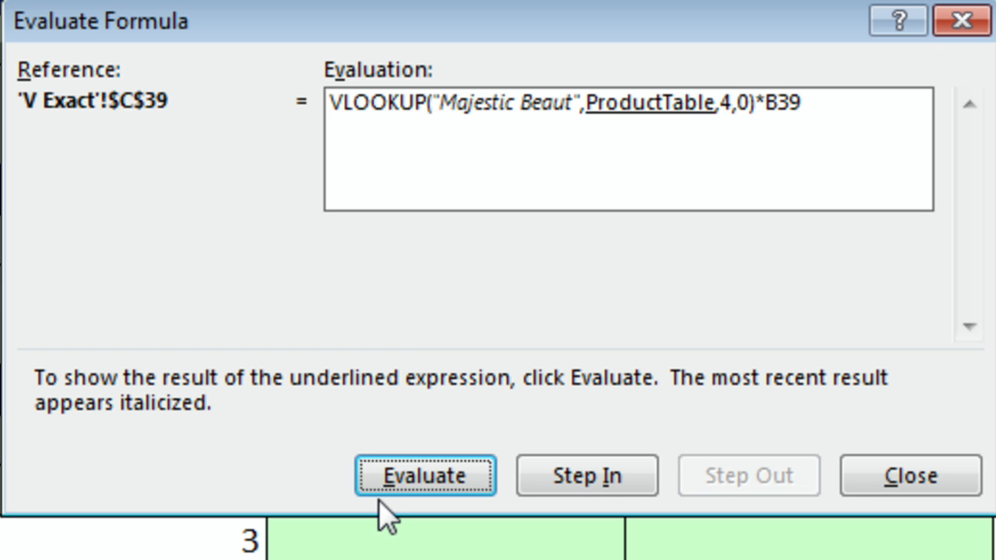
click(379, 496)
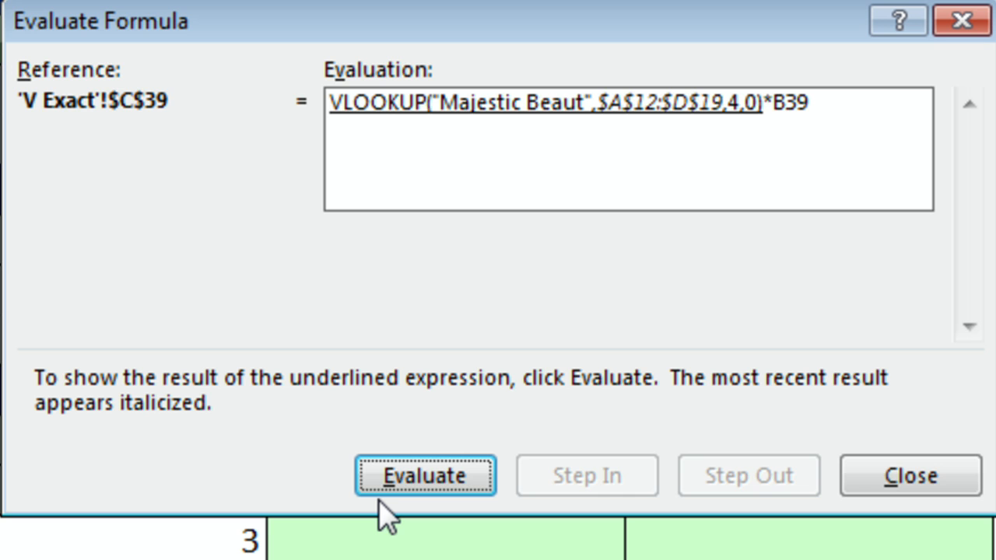
click(386, 513)
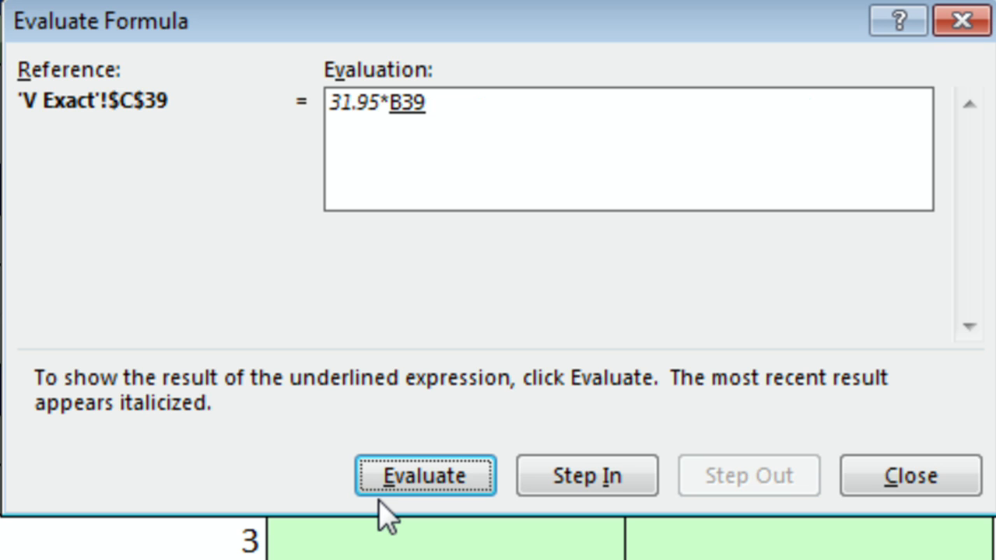
click(379, 498)
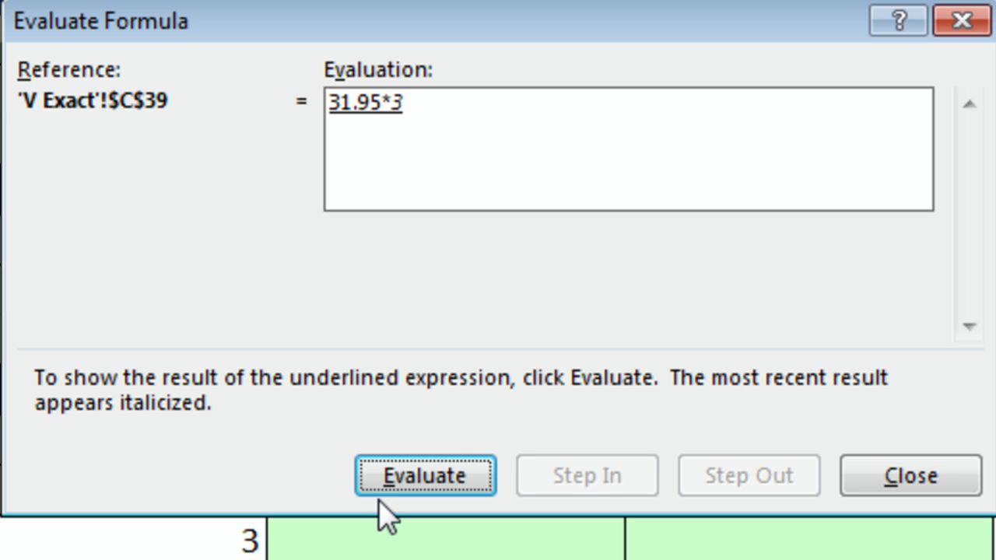
click(381, 513)
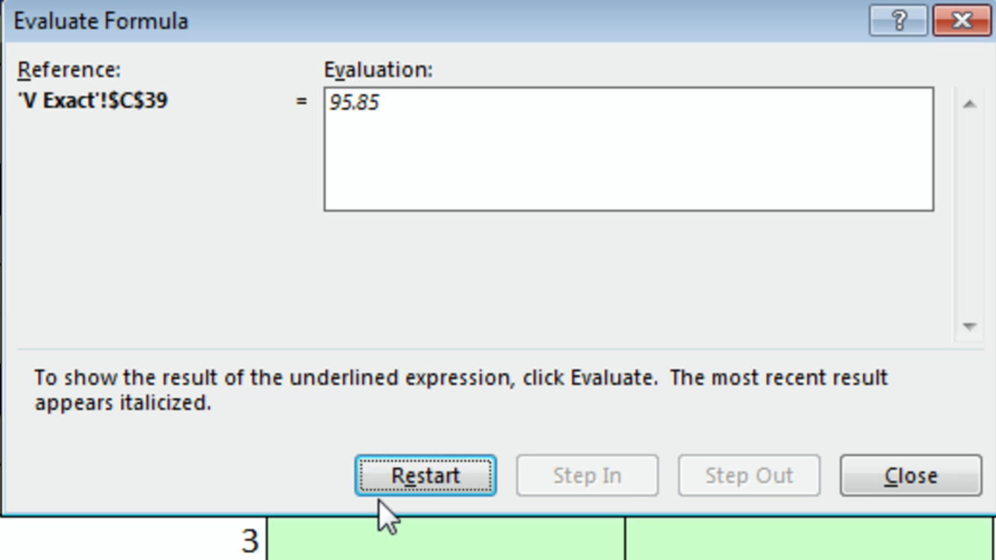
key(Escape)
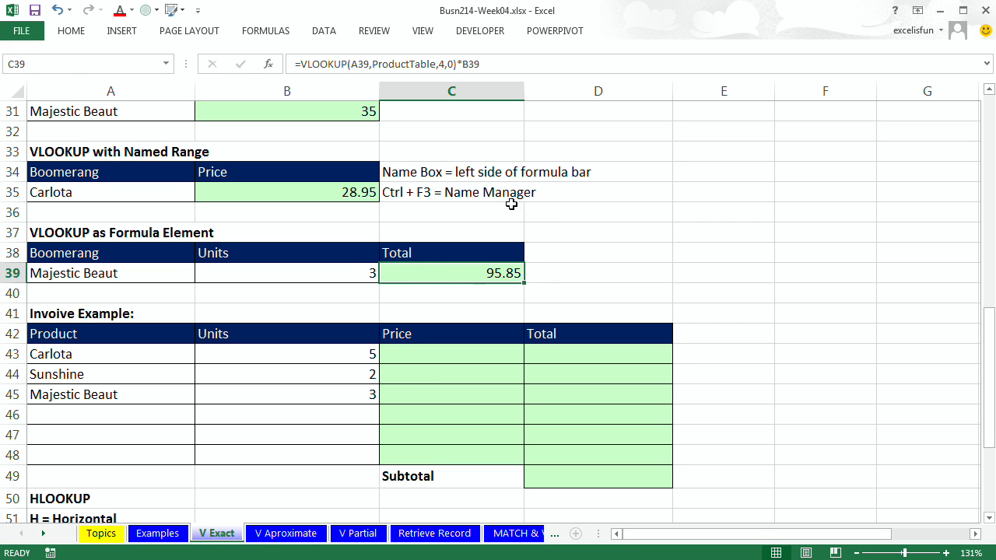
double_click(486, 275)
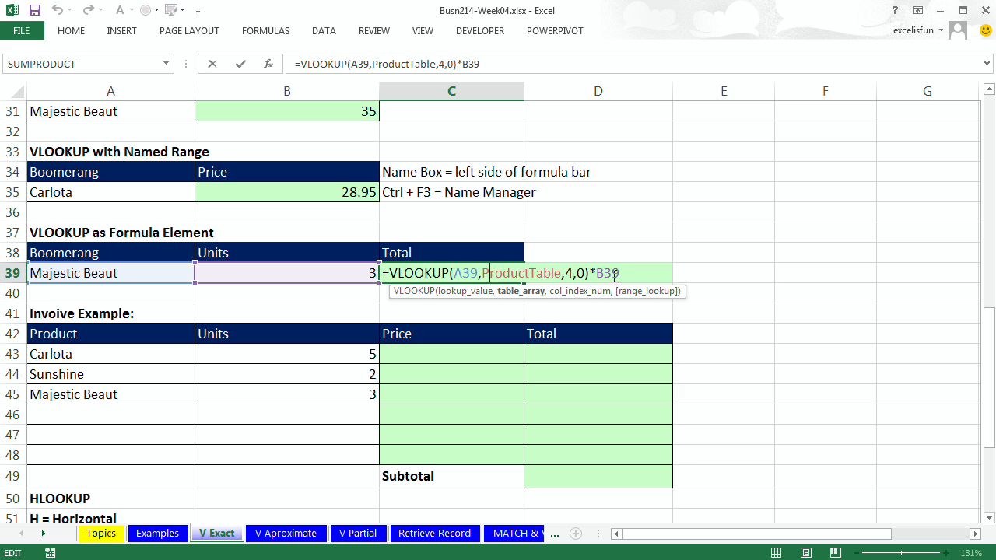
key(Escape)
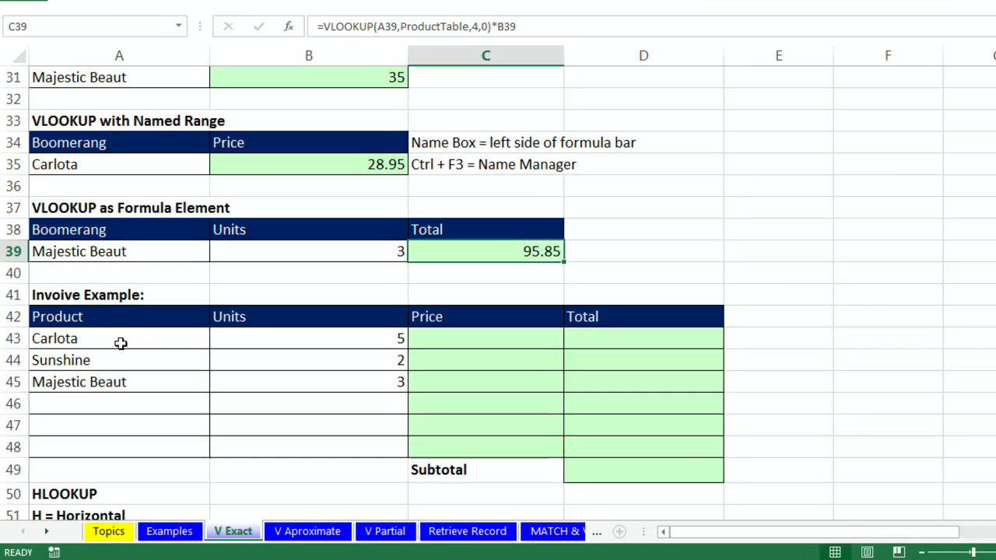
Add list data validation to the invoice product cells A43:A48, using =$A$12:$A$19 as the source.
click(115, 355)
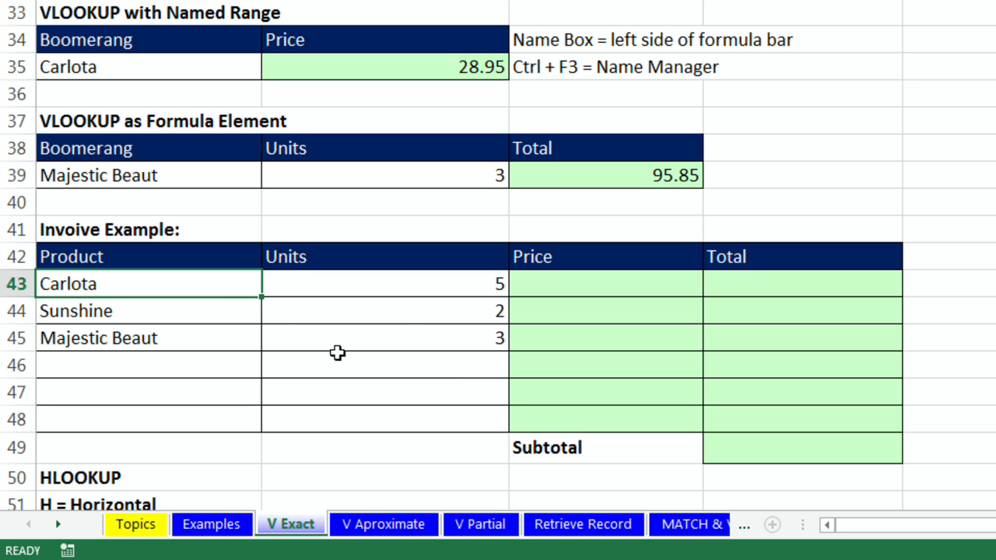
drag(208, 284, 217, 413)
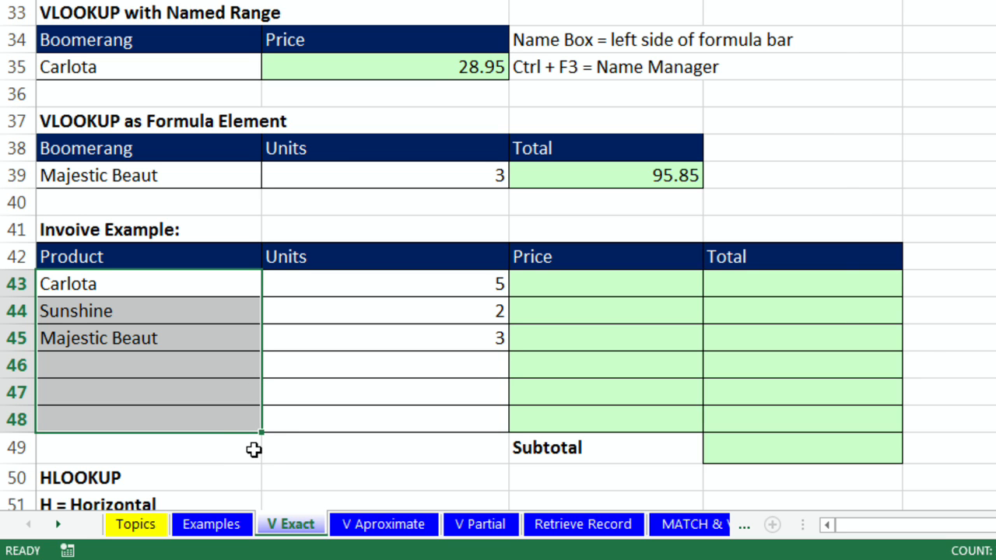
key(alt+d)
key(l)
key(alt+a)
key(alt+Down)
key(Tab)
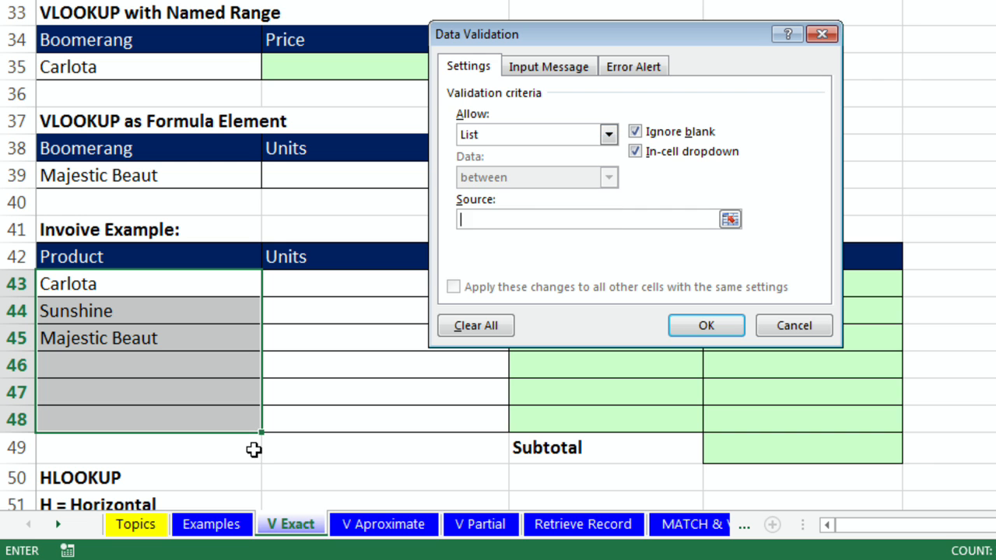
scroll(234, 267, up, 7)
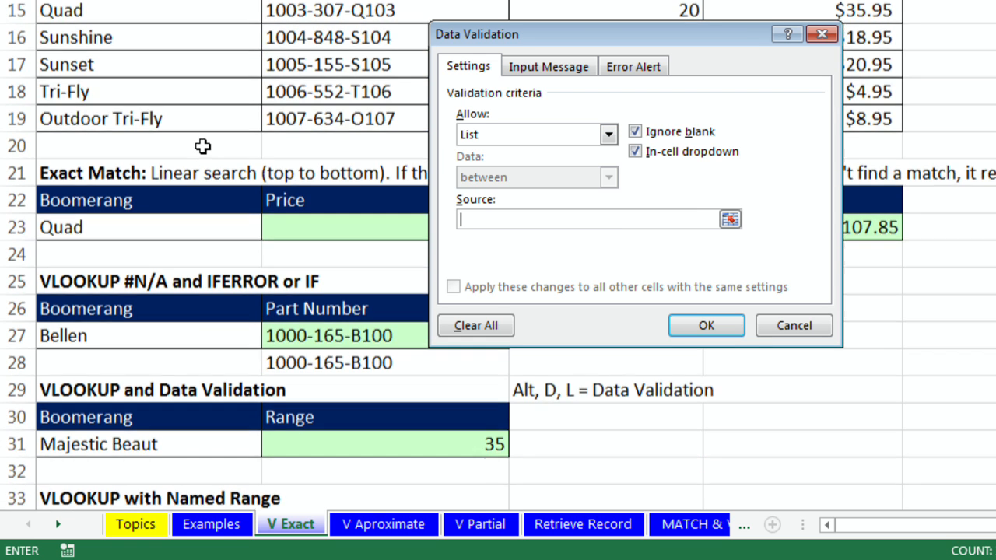
scroll(187, 116, up, 1)
drag(164, 96, 171, 282)
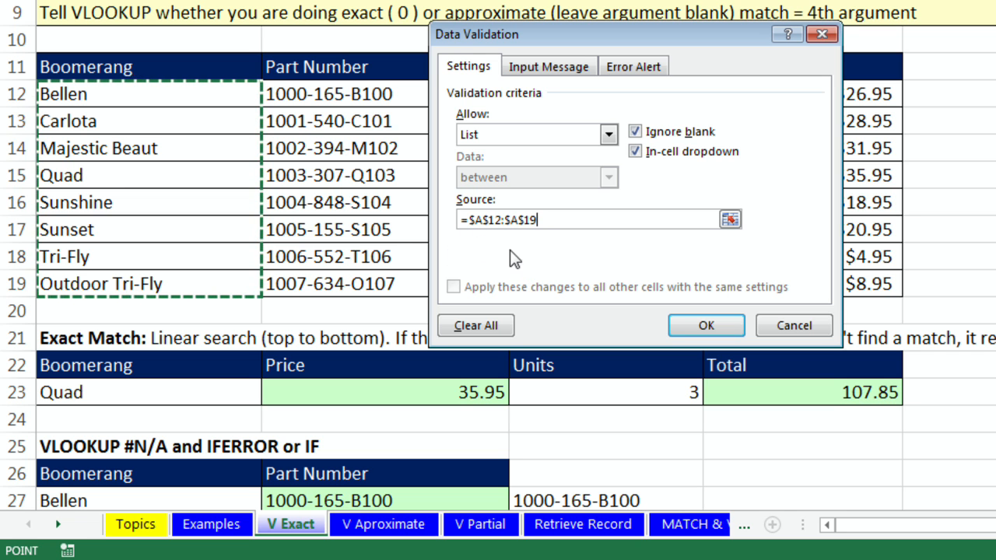
click(700, 325)
Check the invoice's product cells from A44 down and open the drop-down list in A46.
scroll(596, 249, down, 8)
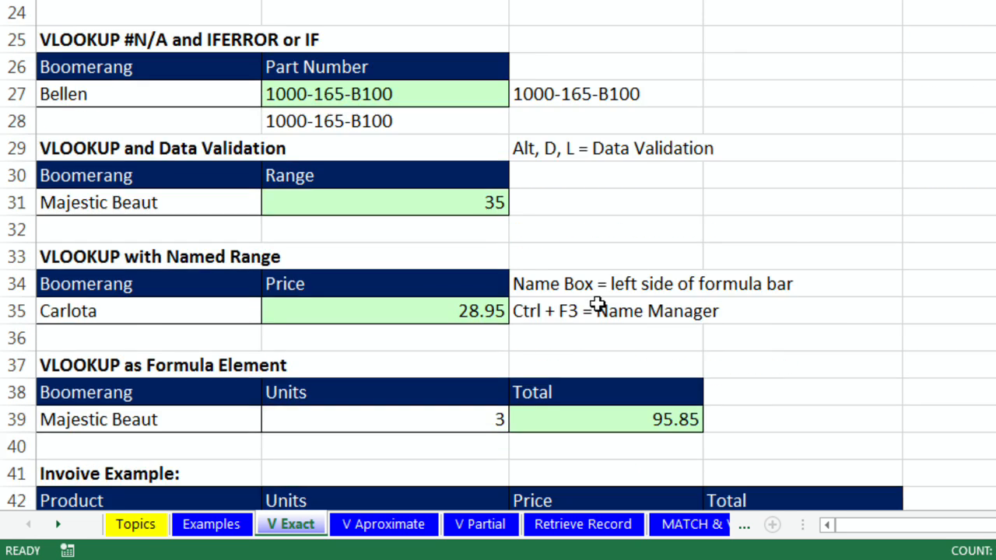
click(236, 316)
click(236, 342)
click(237, 358)
click(270, 367)
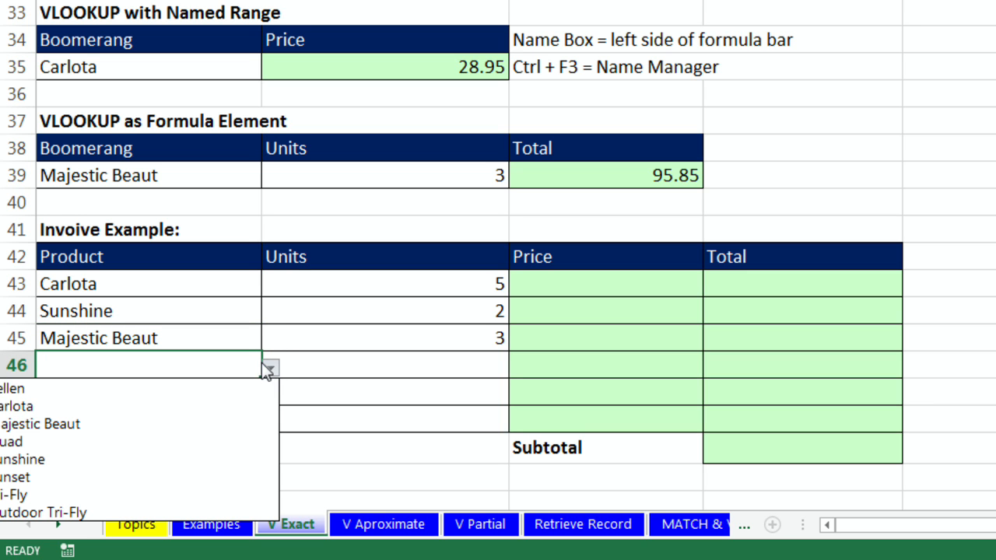
Enter =VLOOKUP(A43,ProductTable,4,0) in the invoice's first Price cell, C43, and copy it down through C48.
key(Escape)
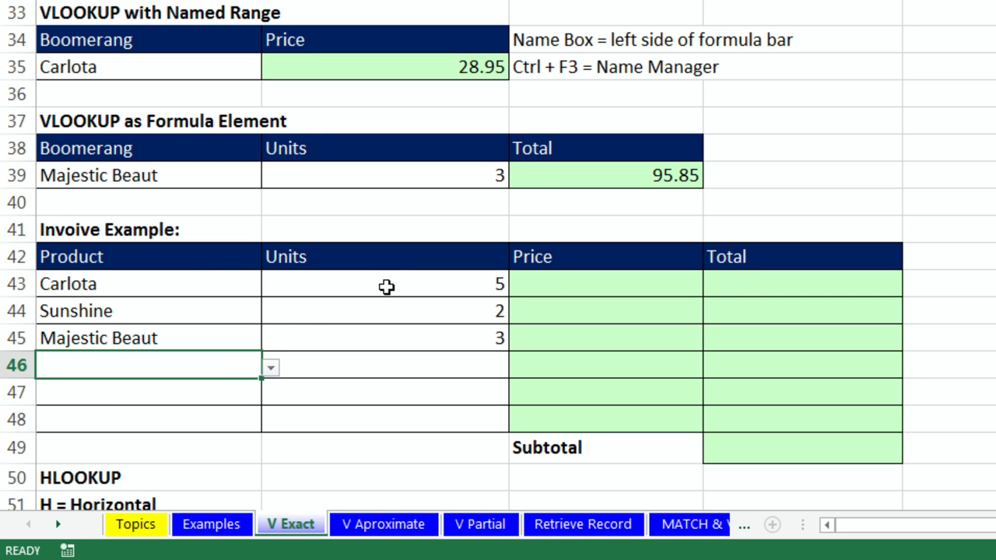
click(582, 286)
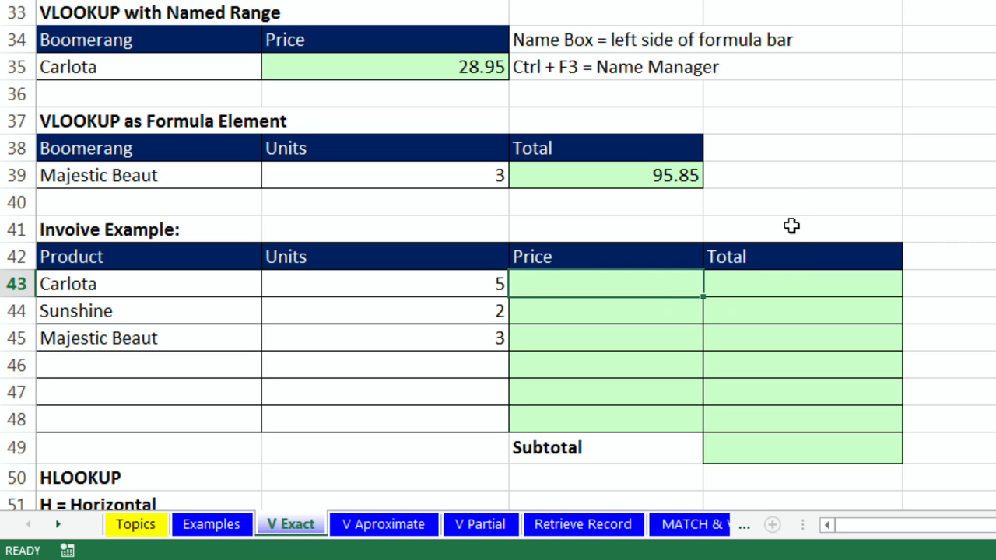
text(=vl)
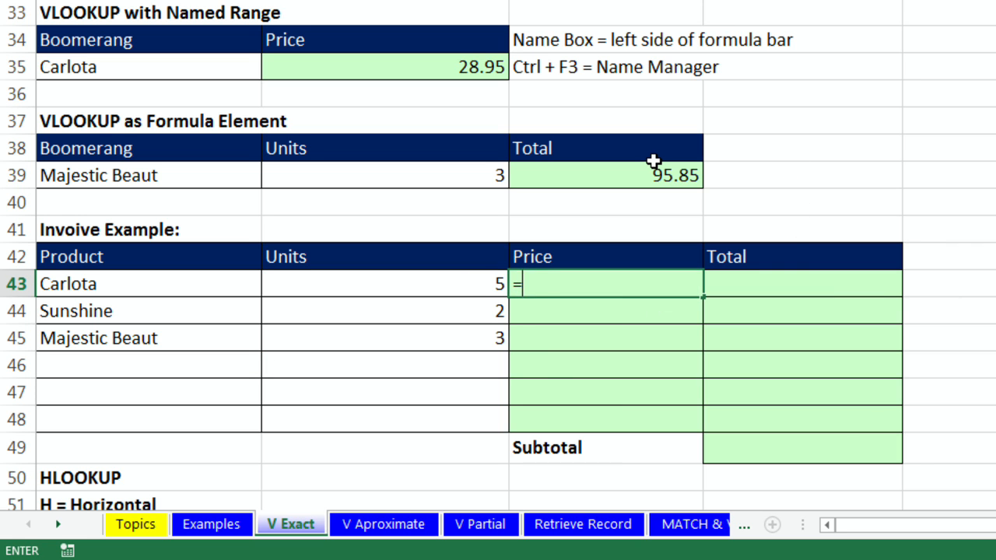
key(Tab)
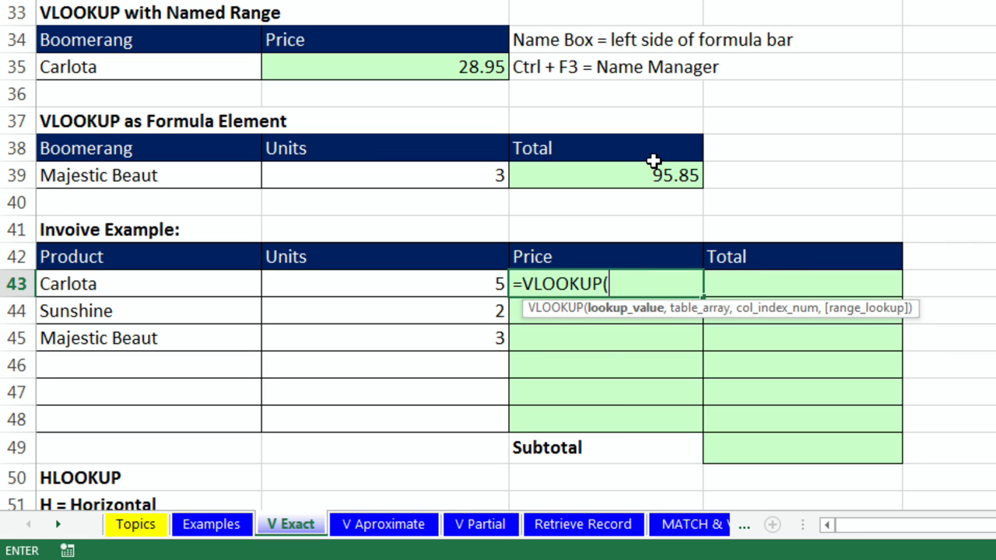
key(Left)
key(Left)
text(,)
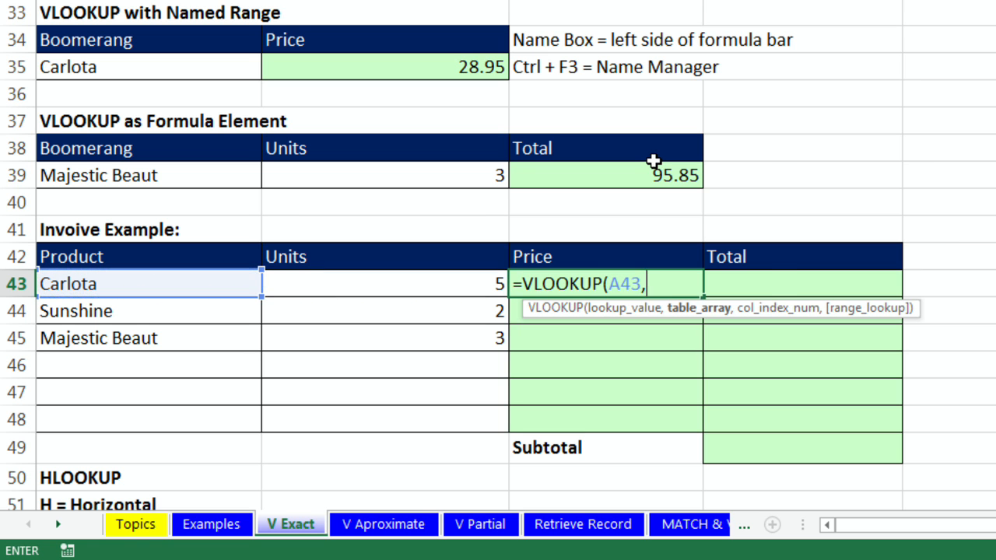
key(F3)
key(Down)
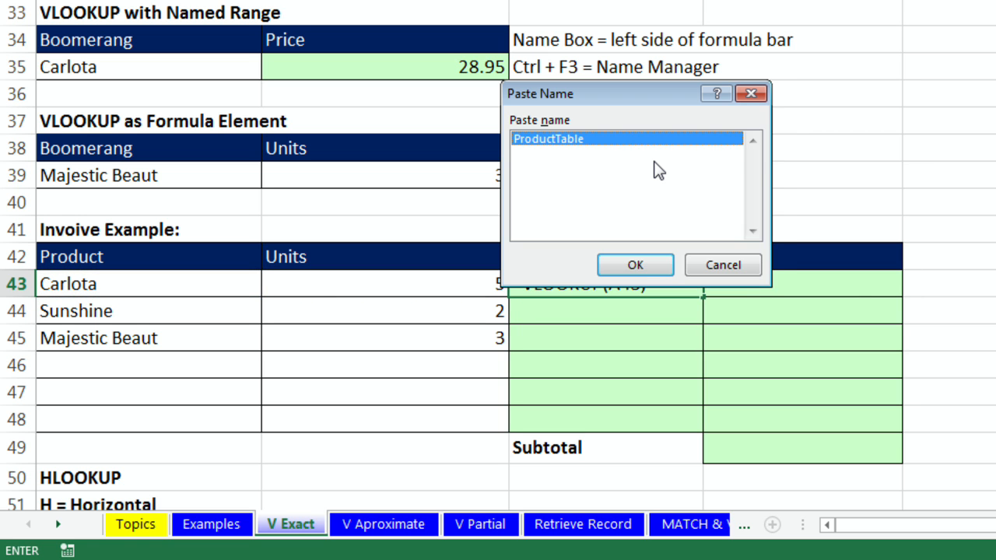
key(Return)
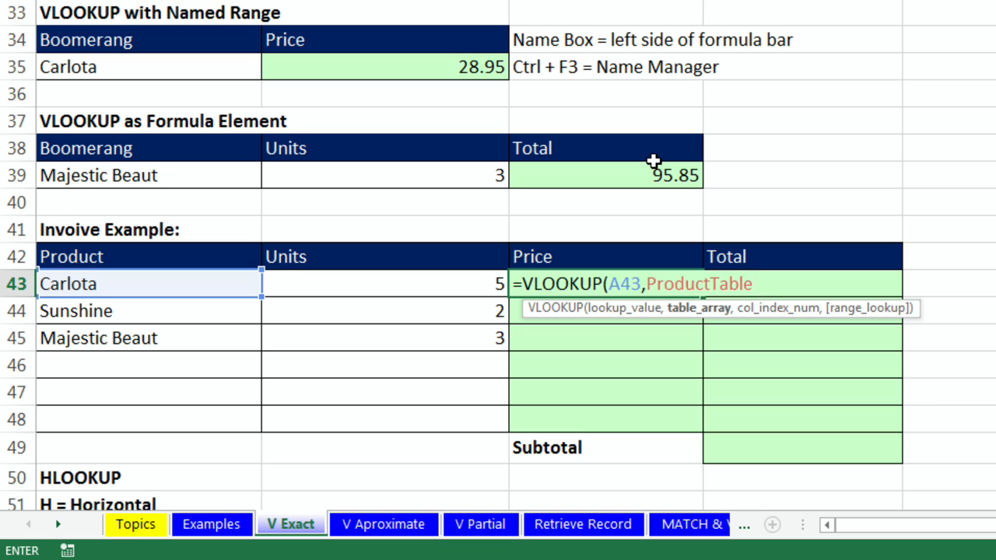
text(,)
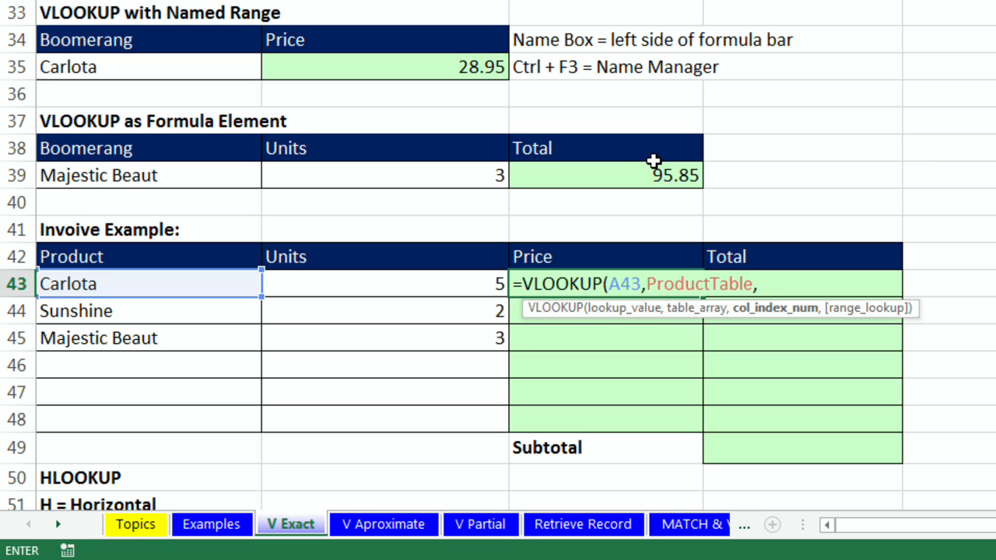
text(4,0))
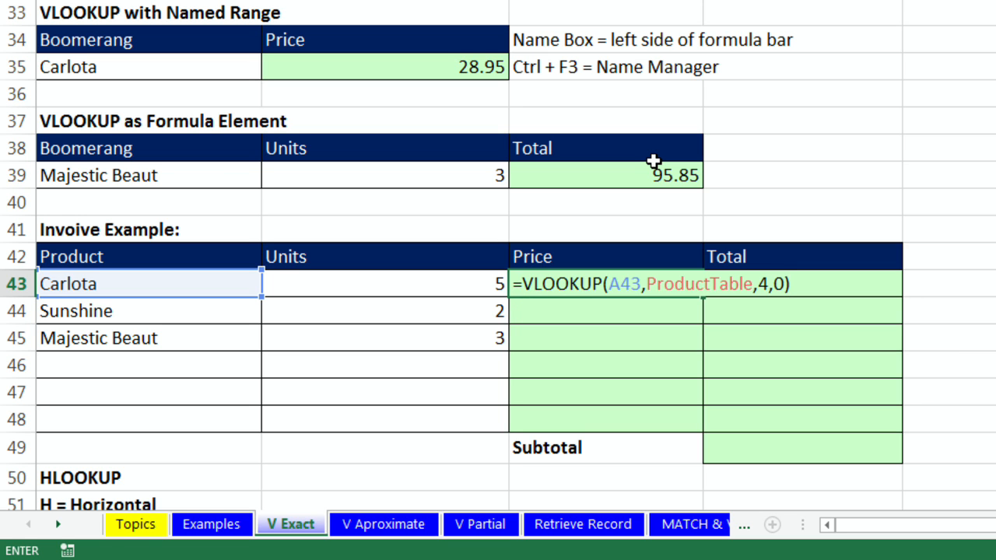
key(ctrl+Return)
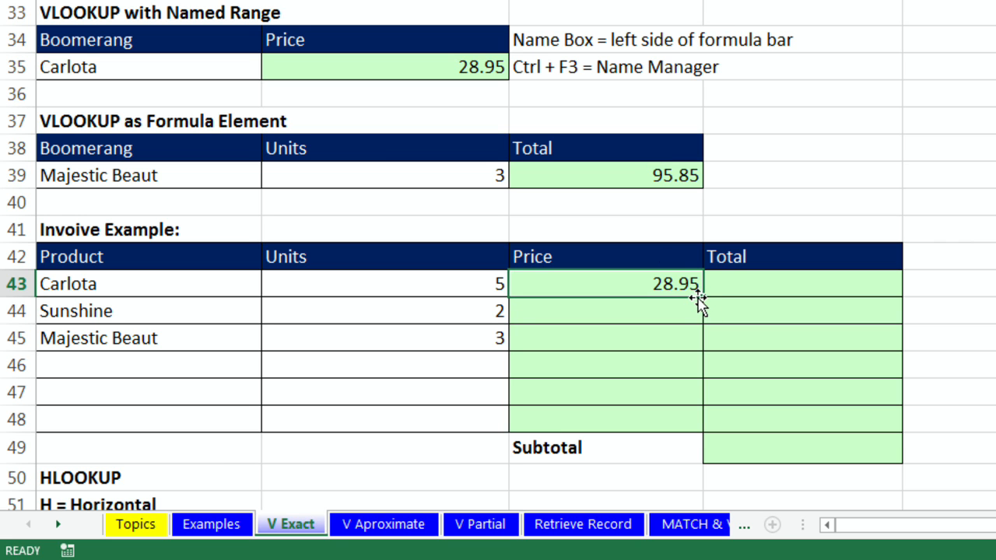
drag(702, 296, 703, 428)
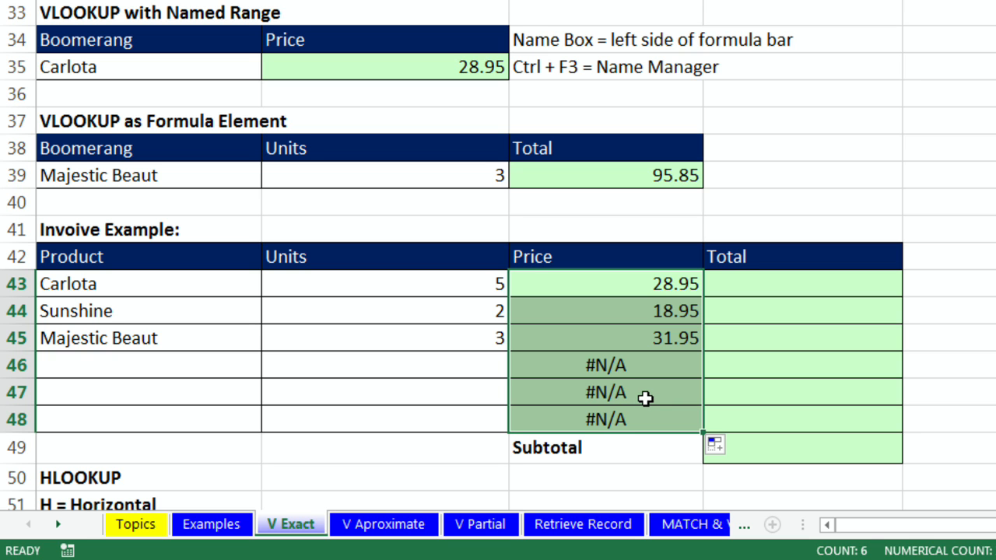
Wrap the Price formulas in C43:C48 in IFNA with an empty string, giving =IFNA(VLOOKUP(A43,ProductTable,4,0),"") in C43.
scroll(645, 398, down, 1)
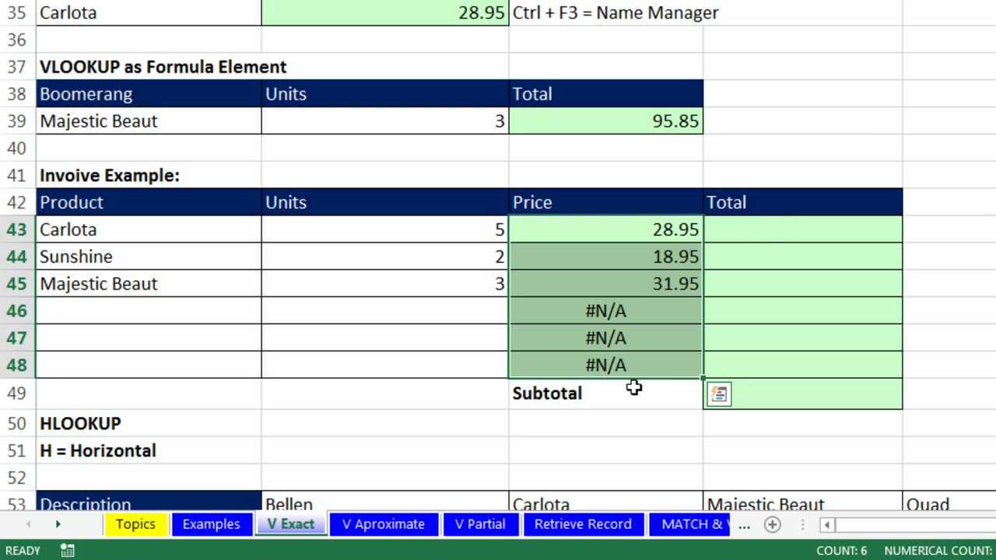
key(F2)
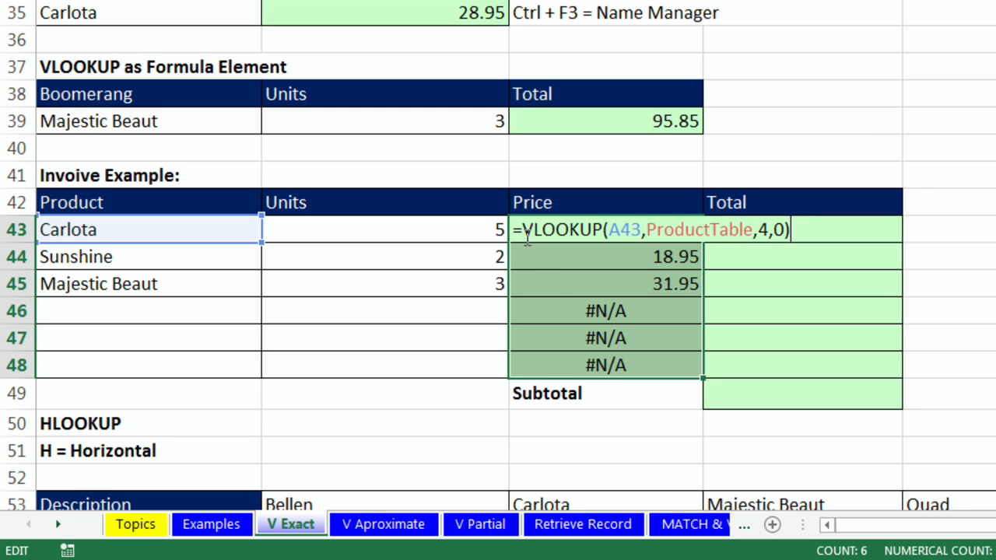
click(523, 231)
text(ifn)
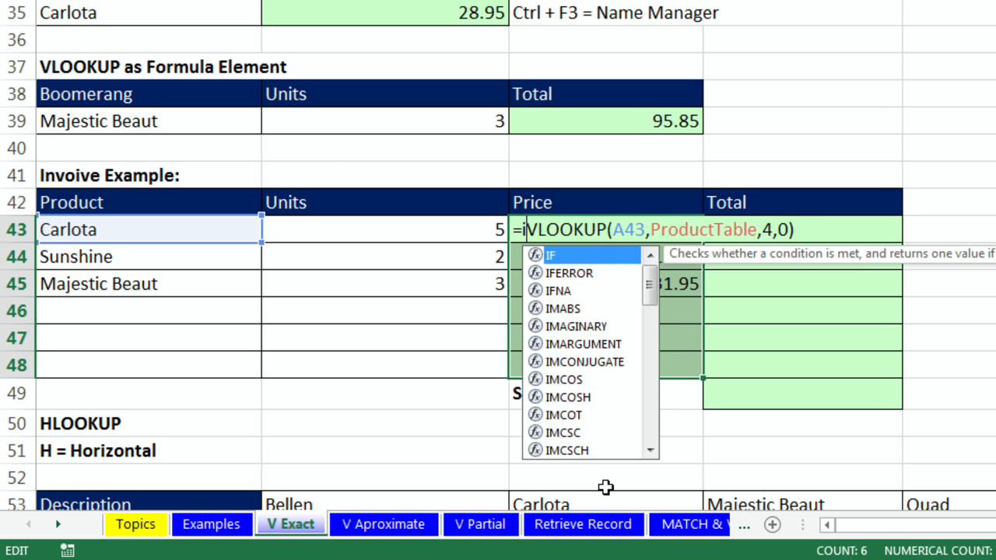
text(a)
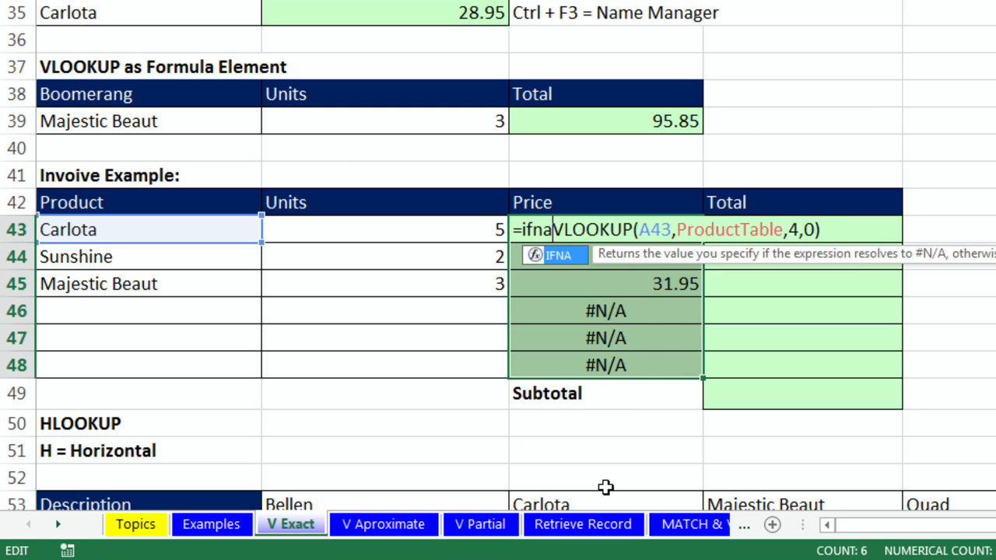
key(Tab)
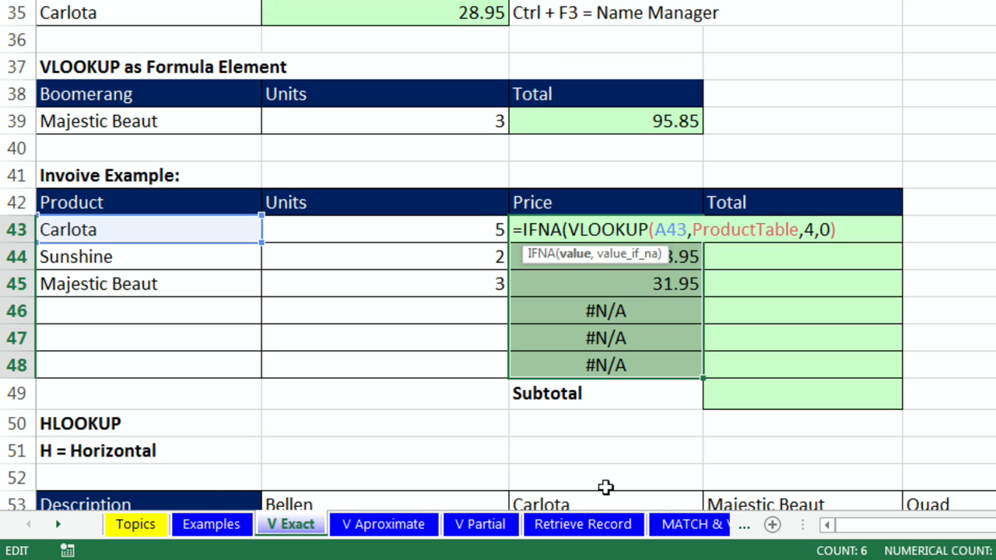
click(868, 231)
text(,)
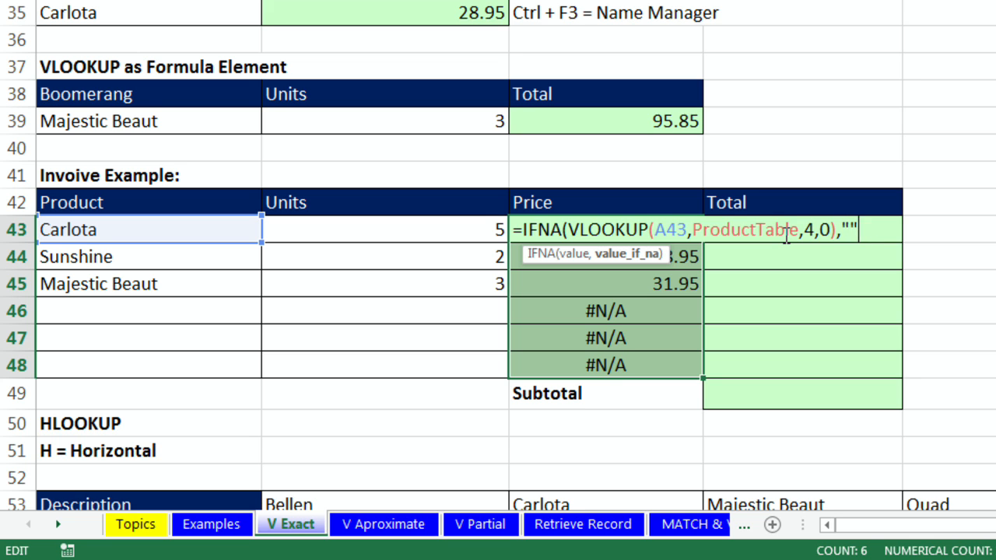
text(""))
key(ctrl+Return)
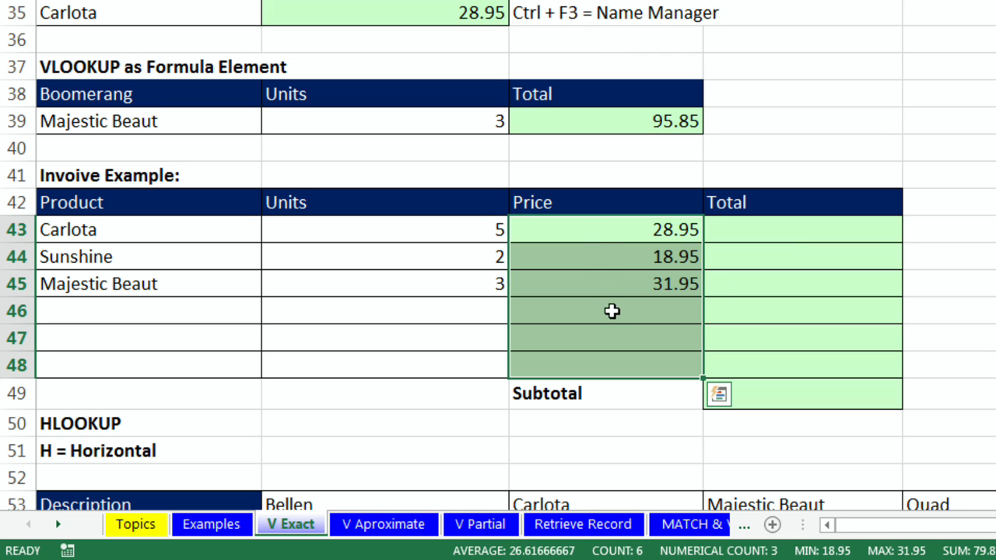
Test invoice row 46 with product Quad and 10 units, and undo both entries.
click(644, 287)
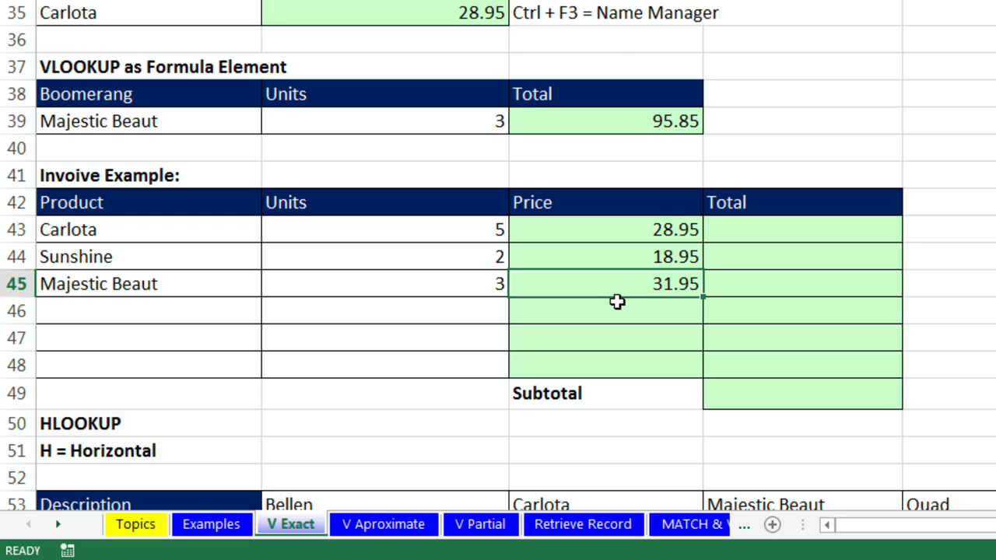
click(638, 314)
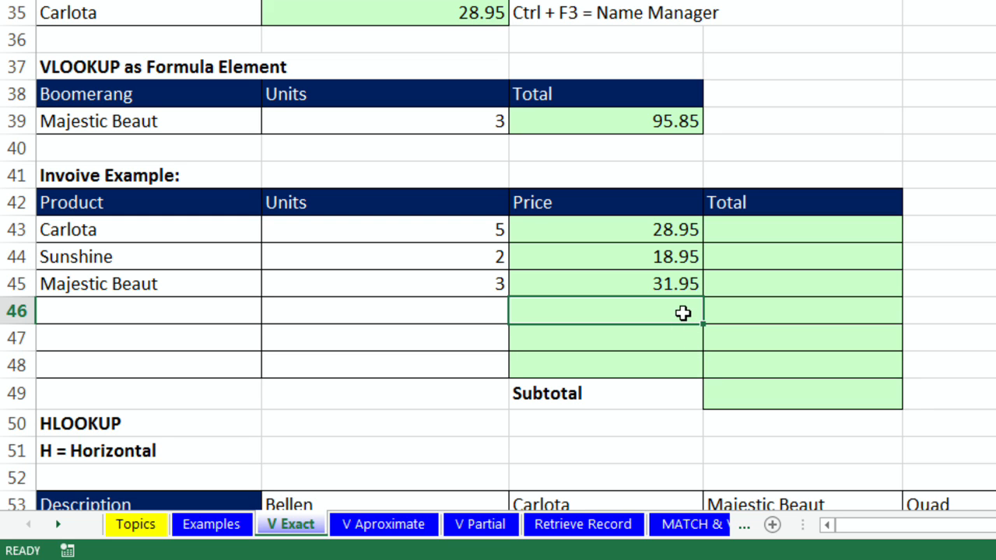
click(173, 315)
click(269, 316)
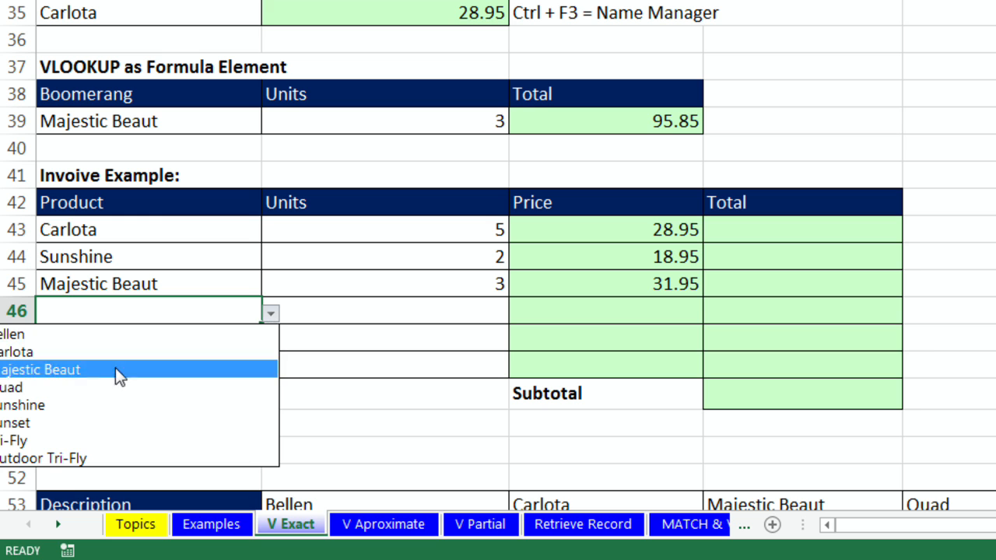
click(97, 385)
click(466, 311)
text(10)
key(ctrl+Return)
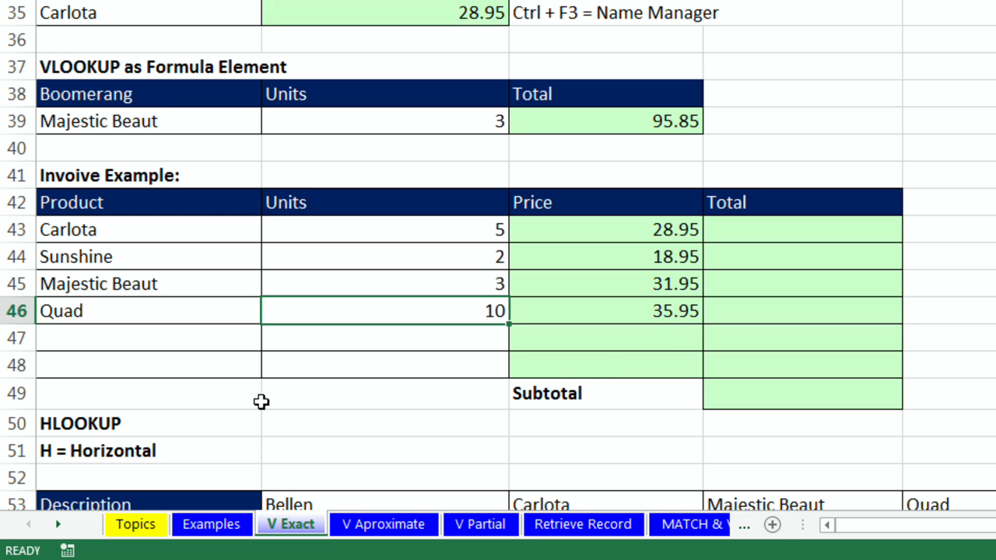
key(ctrl+z)
key(ctrl+z)
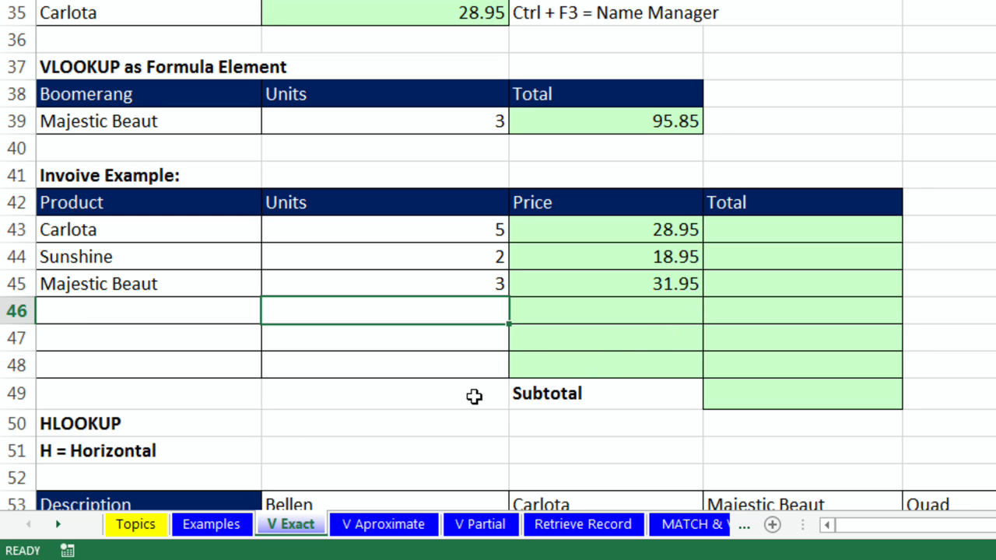
Enter =ROUND(C43*B43,2) in the invoice's first Total cell, D43, and copy it down through D48.
click(791, 234)
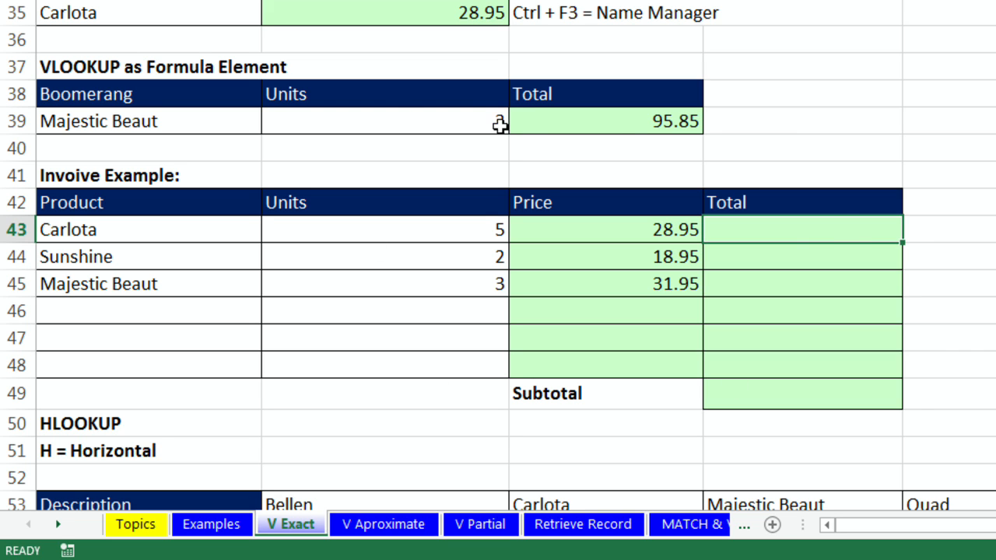
text(=round)
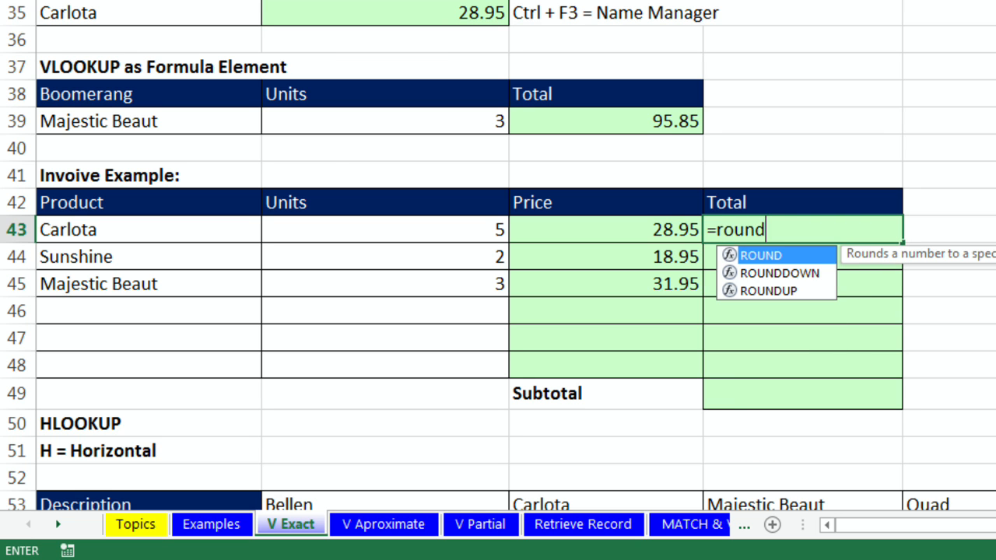
key(Tab)
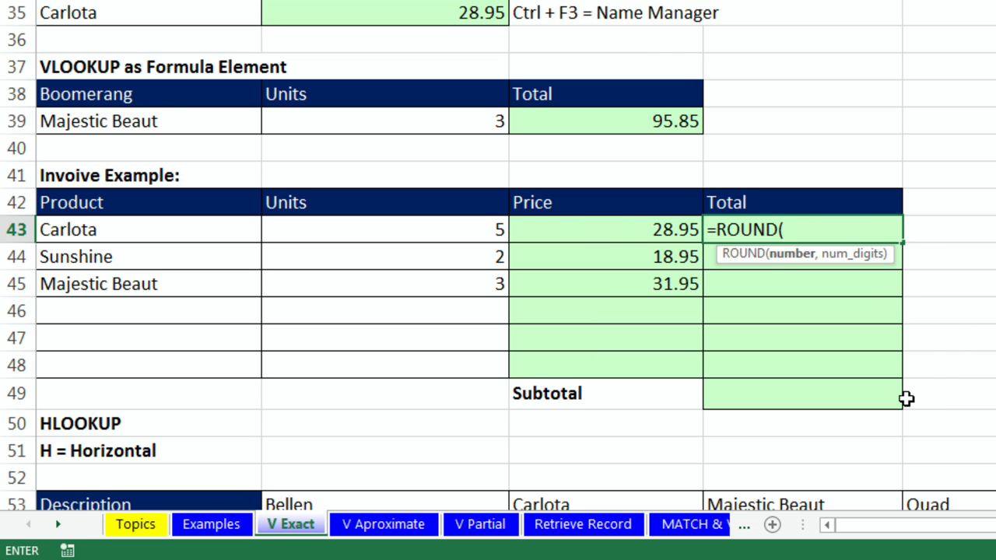
click(605, 228)
text(*)
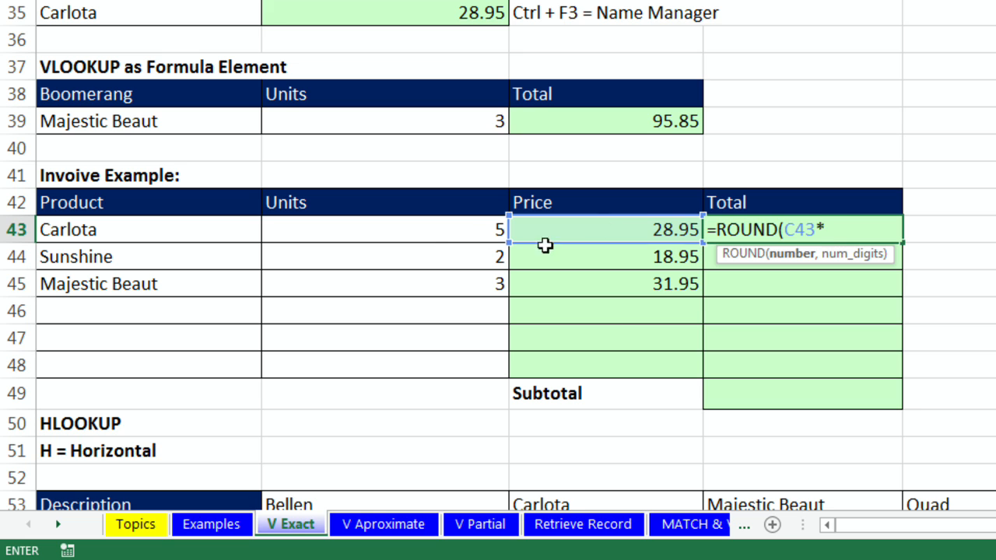
click(433, 235)
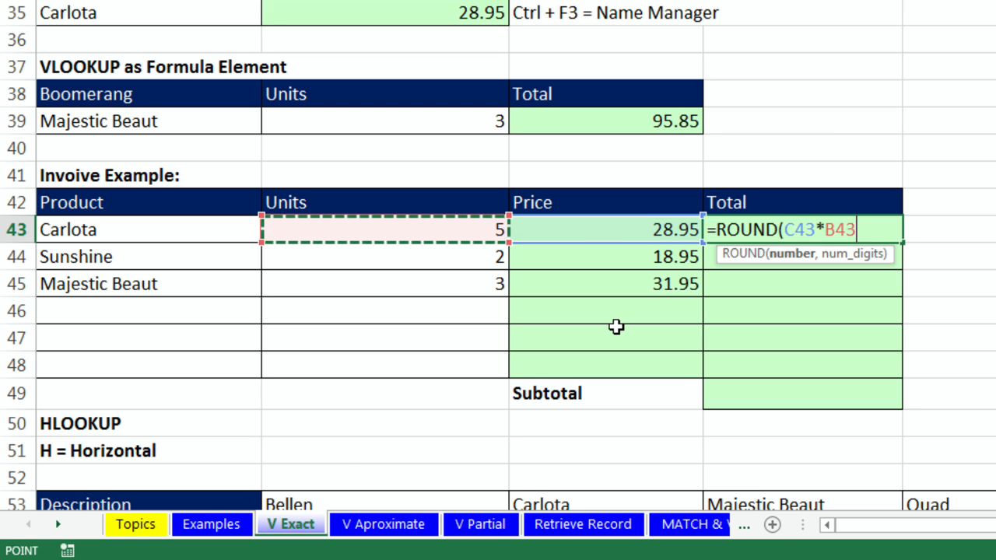
text(,)
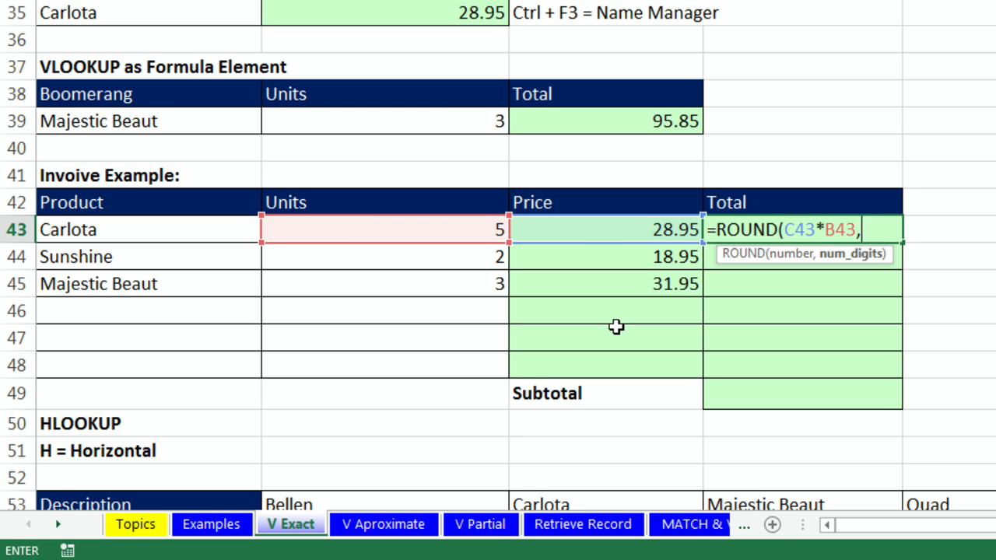
text(2)
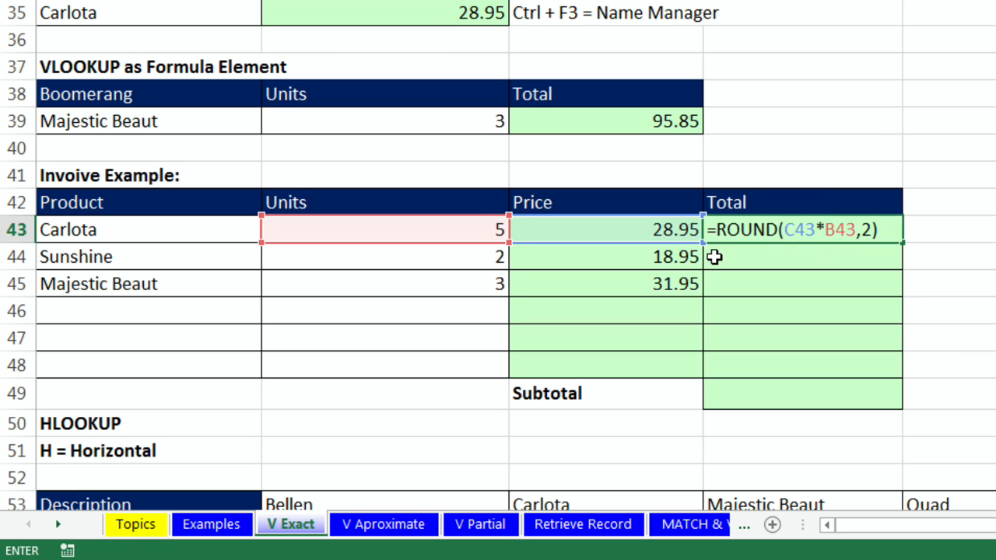
key(ctrl+Return)
drag(902, 242, 894, 374)
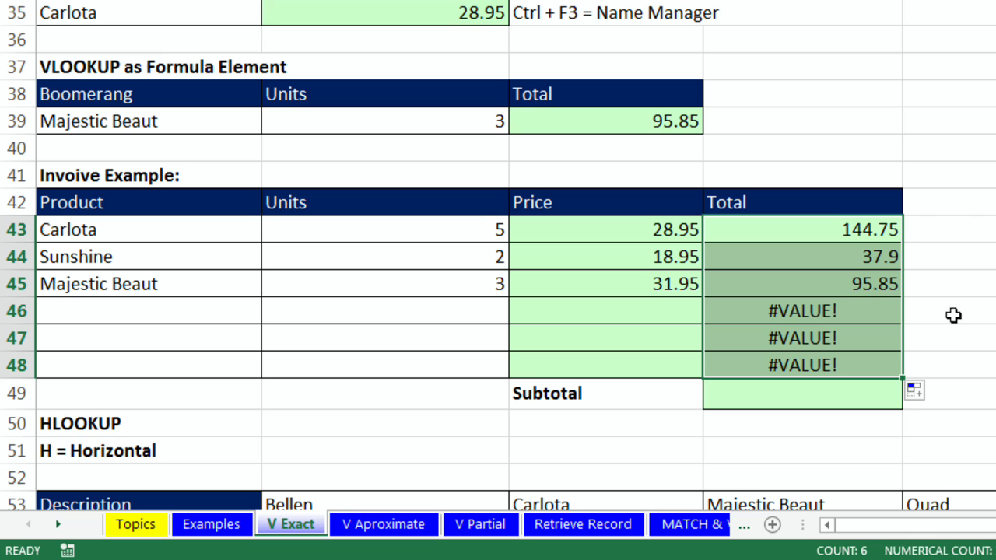
Examine the Price and Total formulas in the blank invoice row 46 to trace the source of the Total error.
double_click(629, 311)
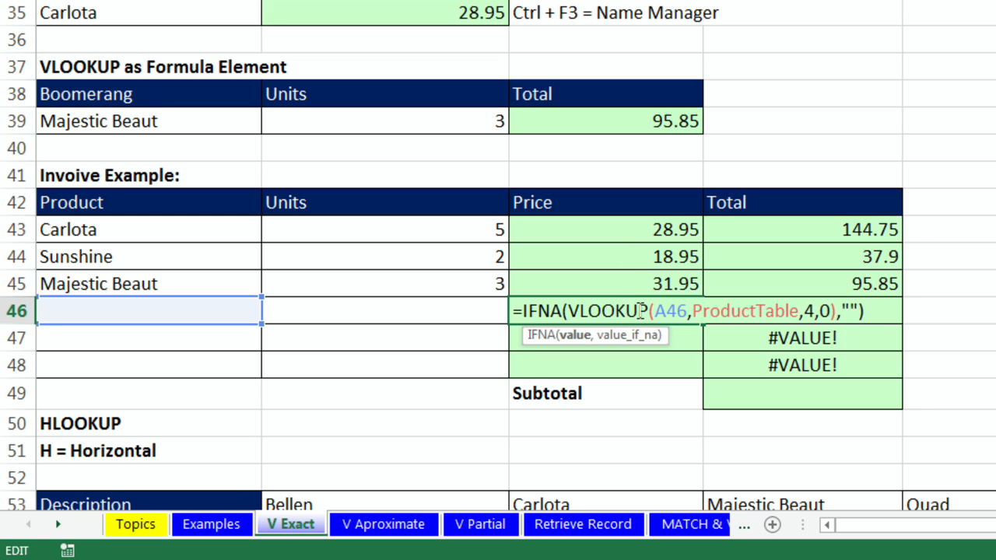
key(ctrl+Return)
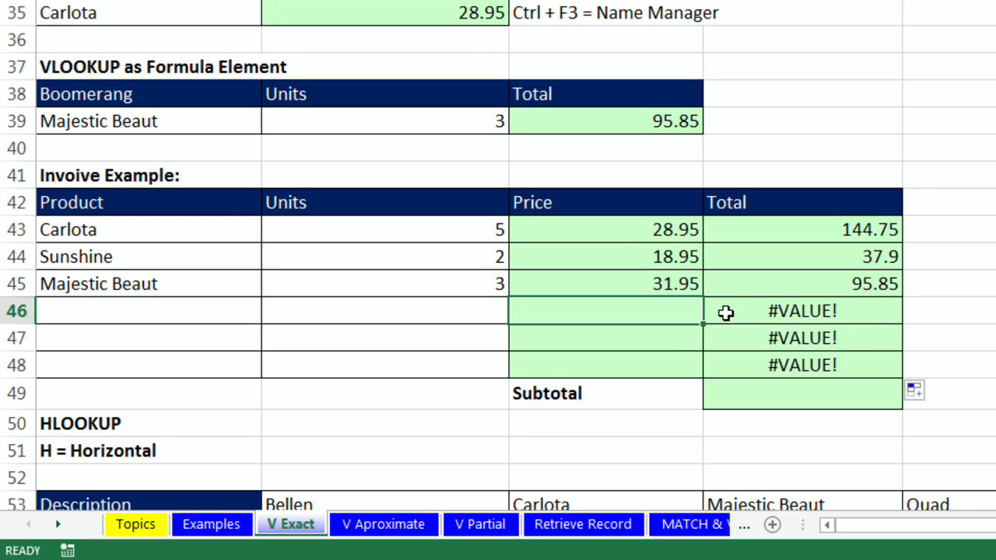
click(412, 313)
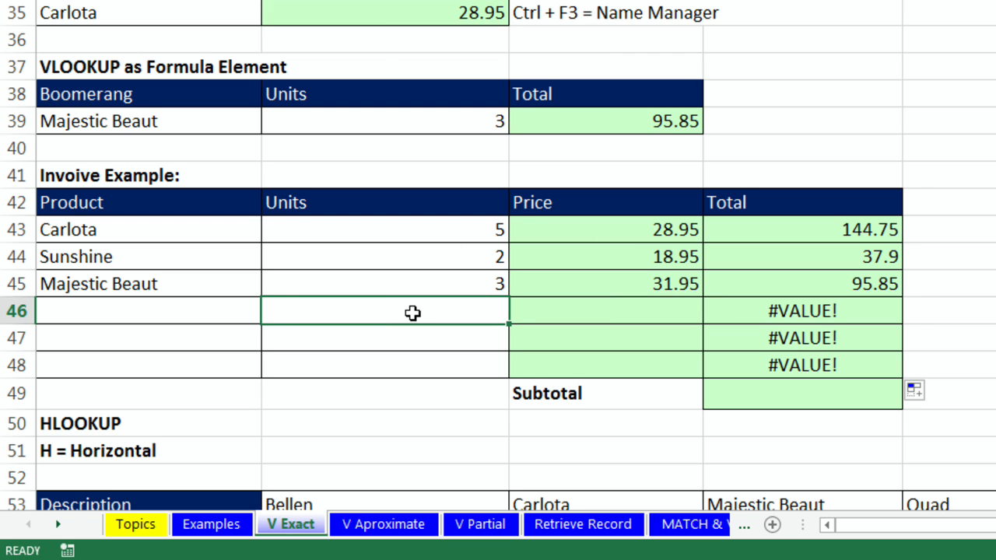
double_click(580, 314)
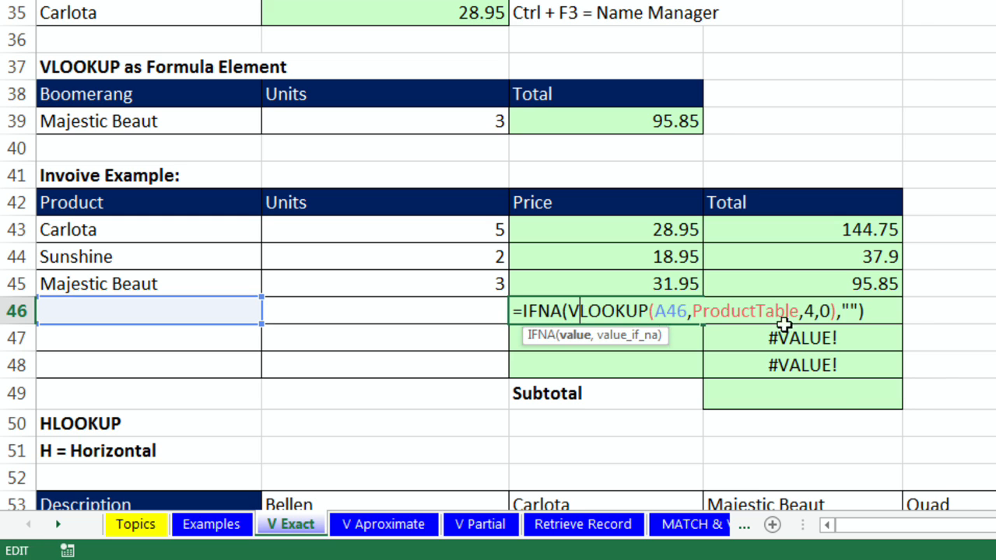
key(Escape)
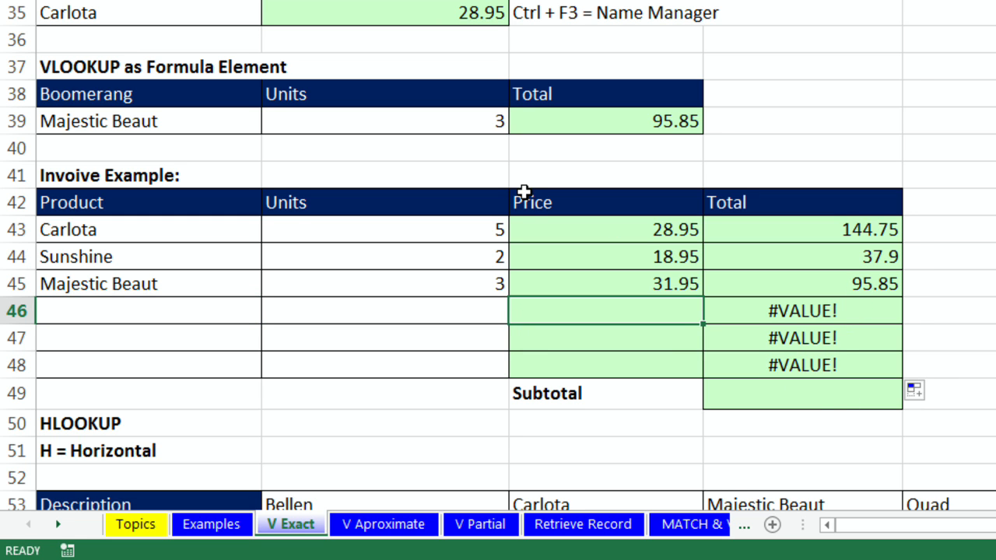
click(844, 305)
double_click(845, 305)
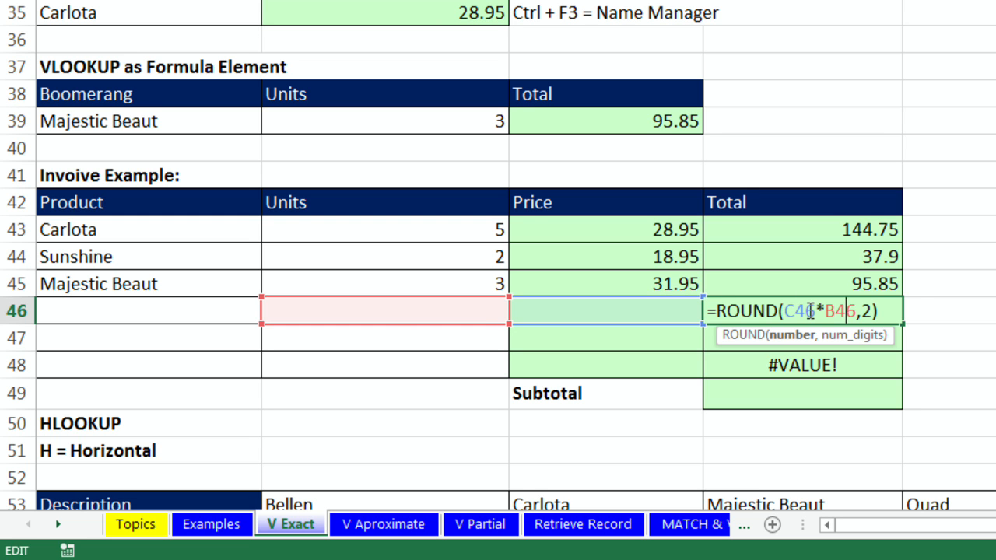
key(ctrl+Return)
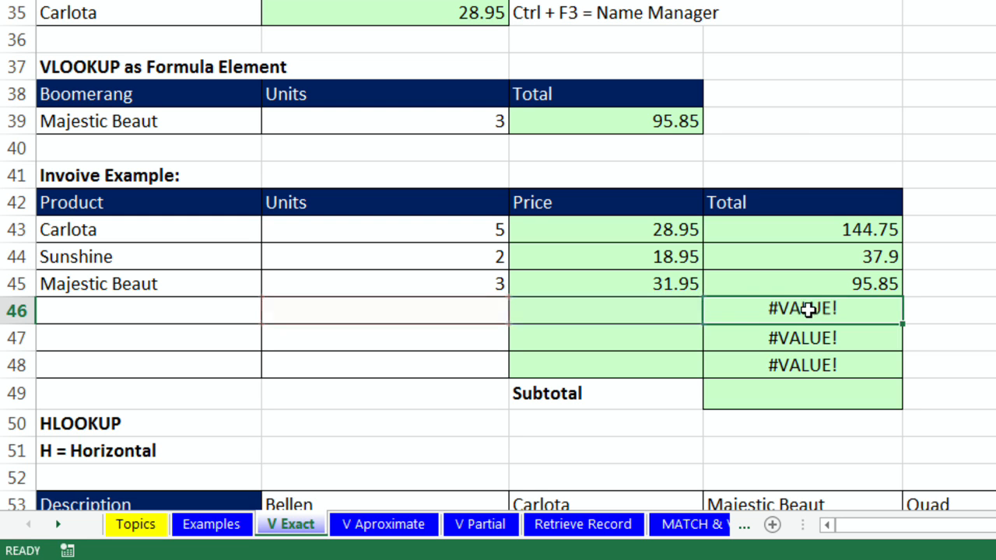
Wrap the Total formula in D43 as =IFERROR(ROUND(C43*B43,2),"") and copy it down through D48.
click(877, 227)
double_click(877, 227)
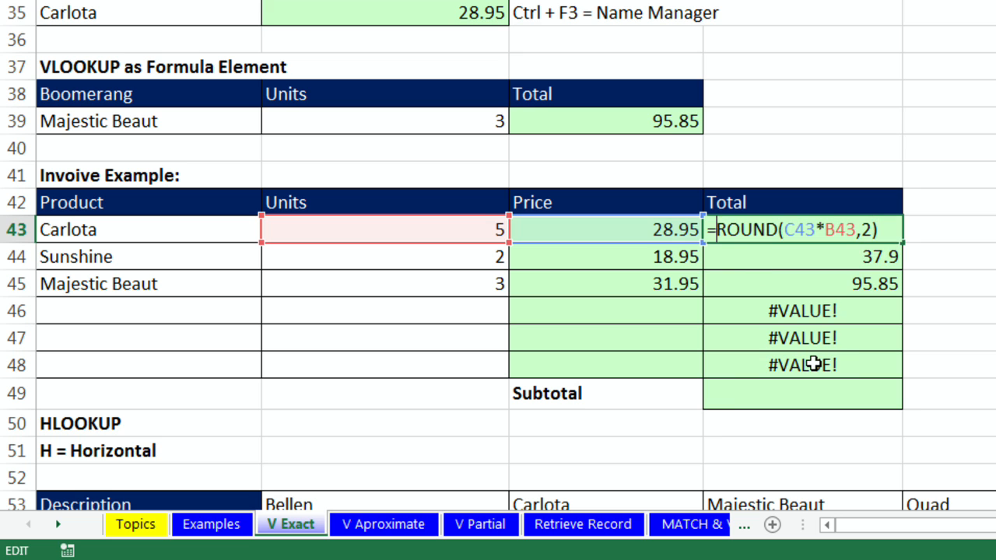
text(if)
key(Down)
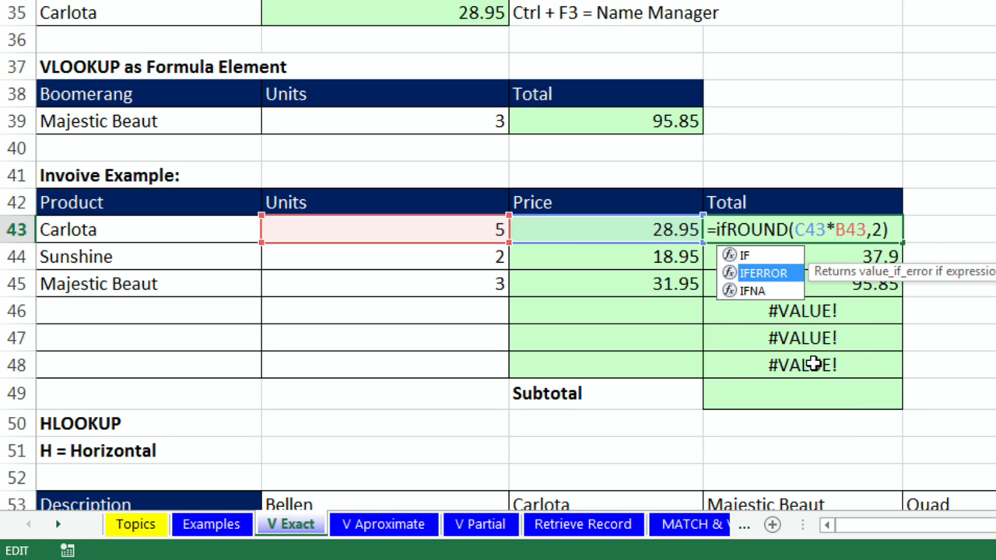
key(Tab)
click(962, 232)
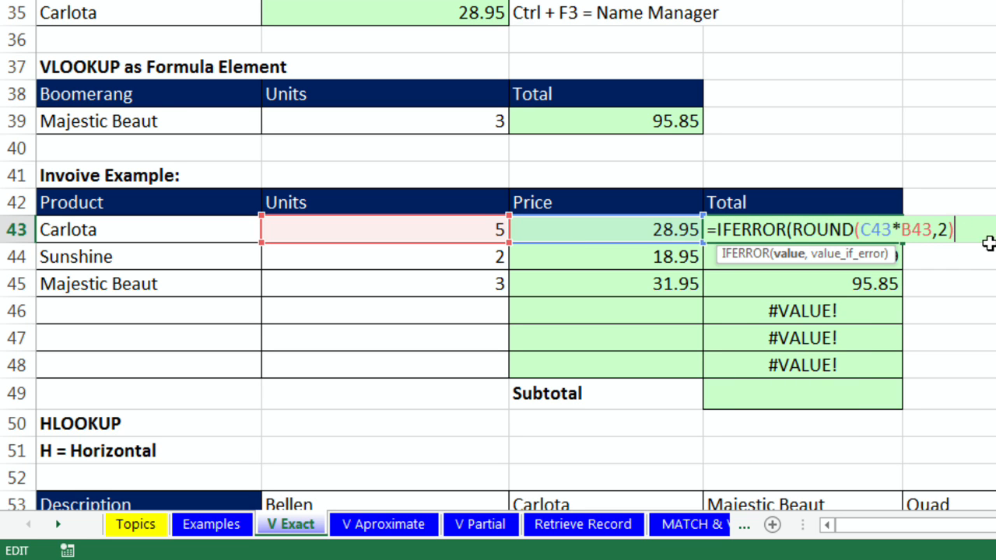
text(,)
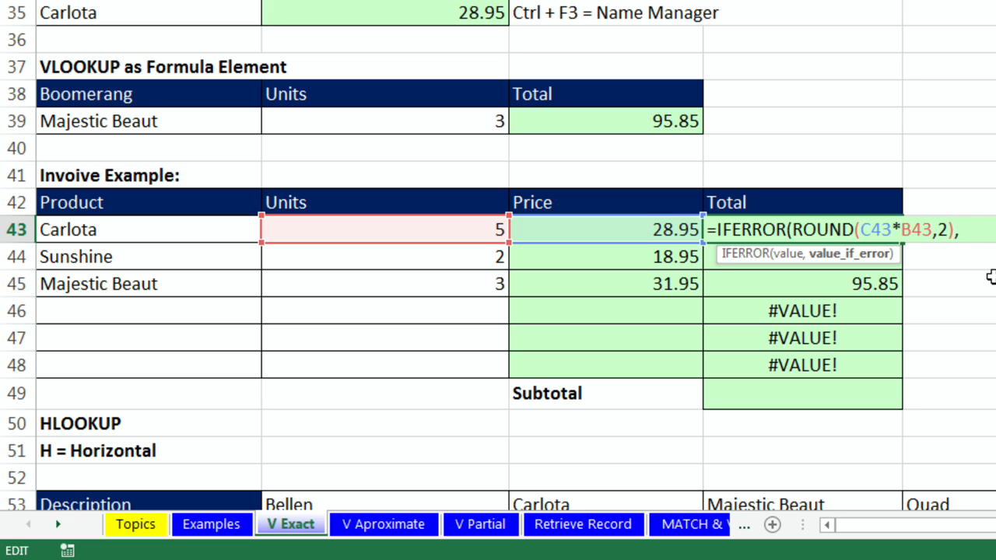
text(""))
key(ctrl+Return)
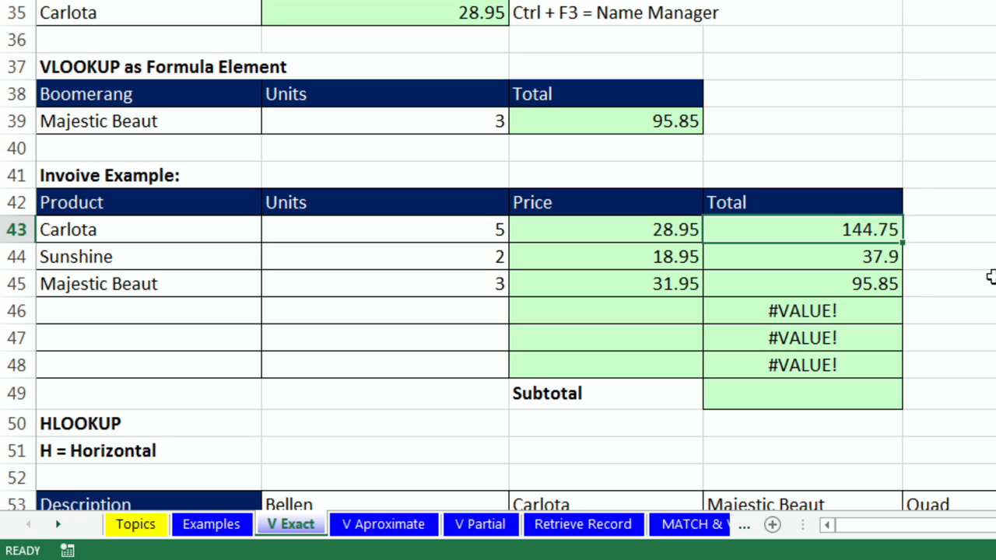
drag(907, 244, 913, 369)
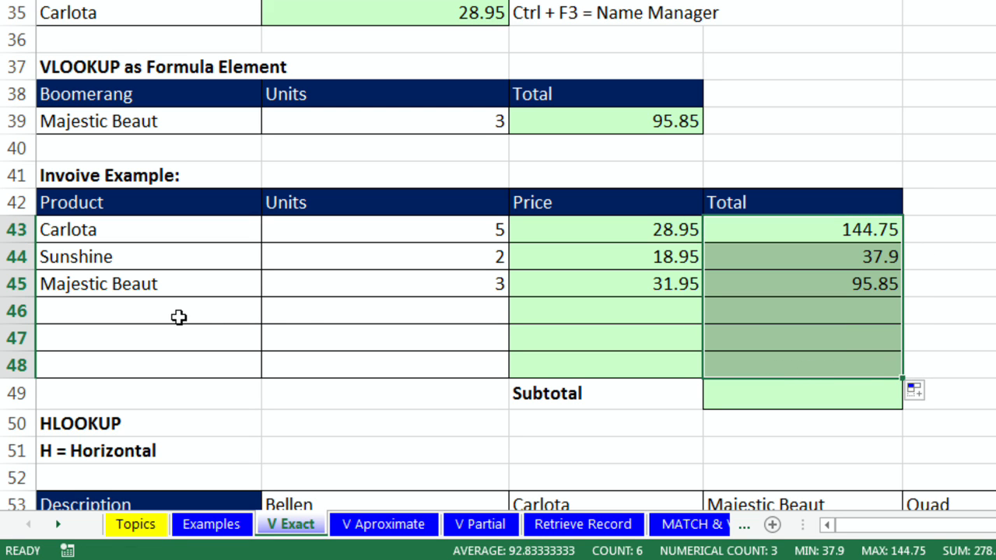
Fill invoice row 46 with product Quad and 10 units.
click(249, 311)
click(270, 313)
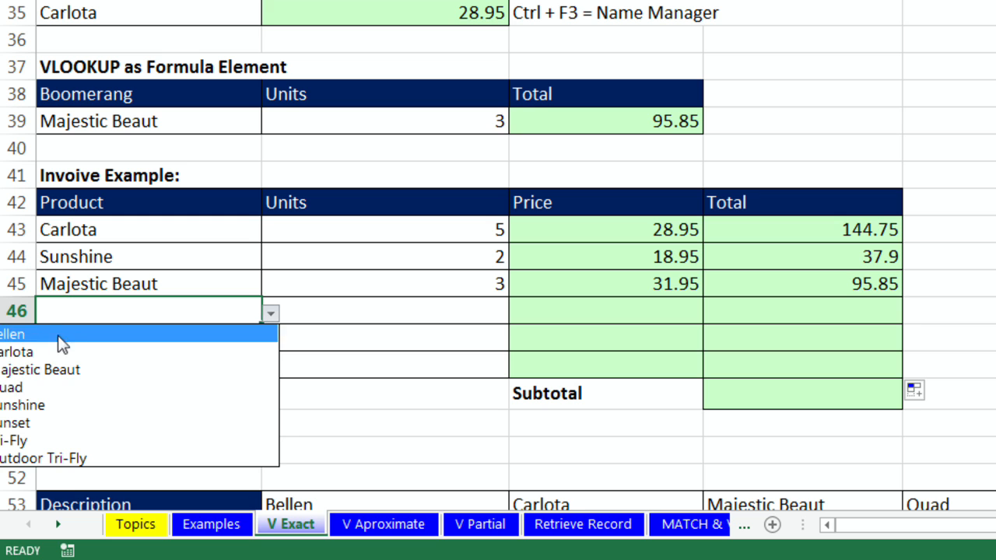
click(42, 388)
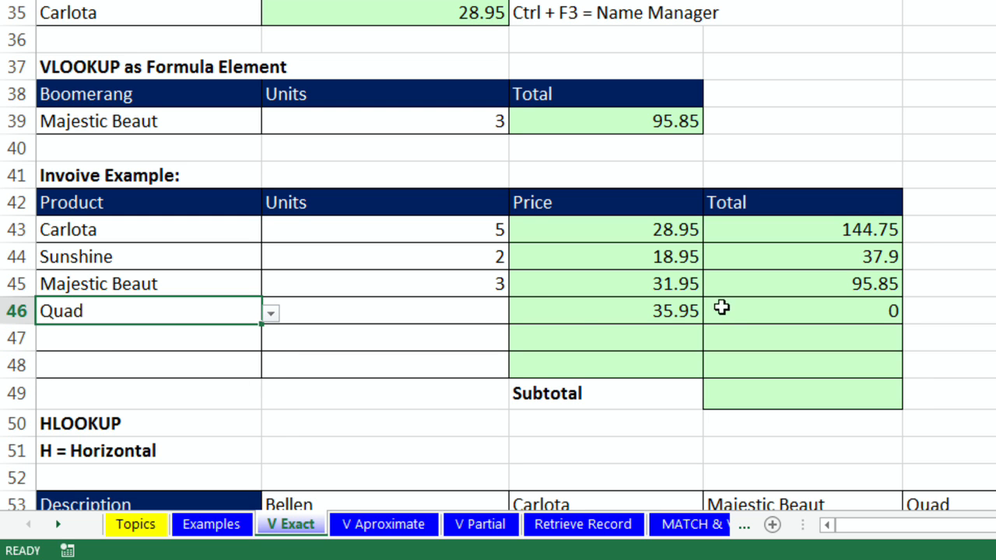
click(469, 312)
text(10)
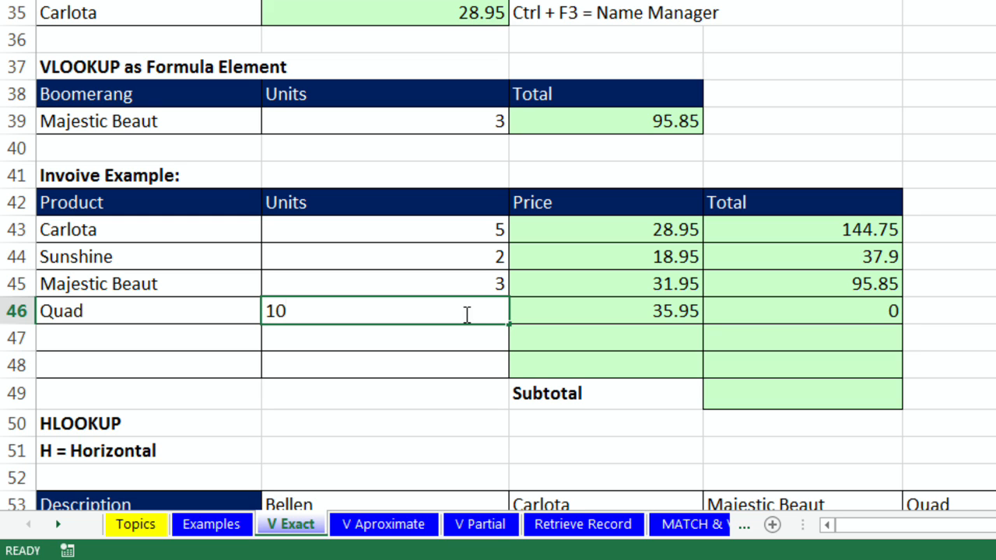
key(ctrl+Return)
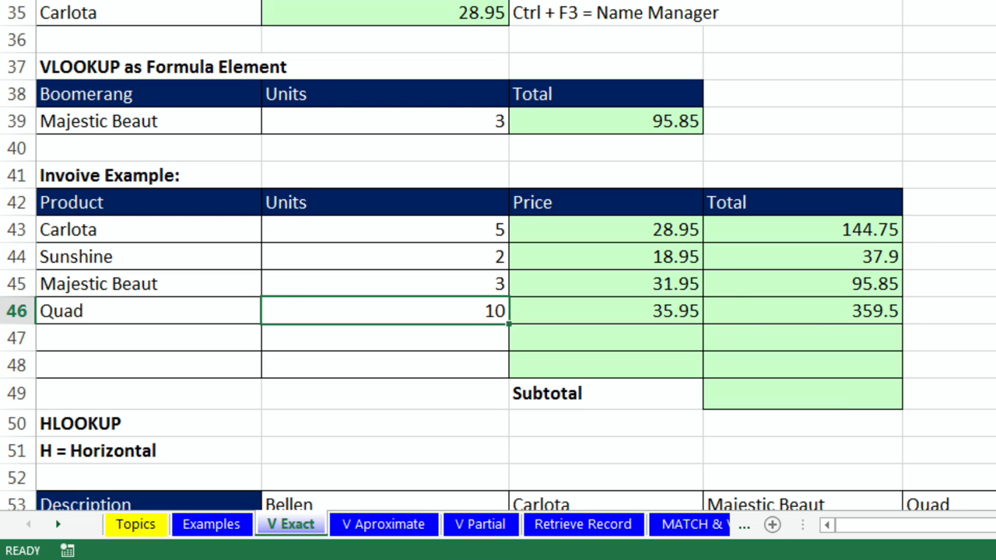
Enter =SUM(D43:D48) in the invoice's Subtotal cell, D49.
click(856, 396)
key(alt+equal)
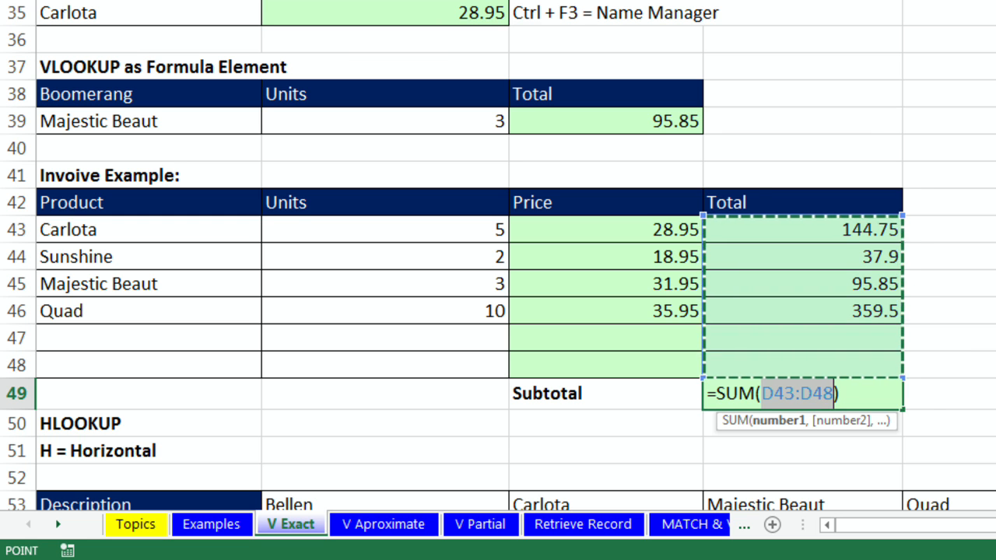
key(ctrl+Return)
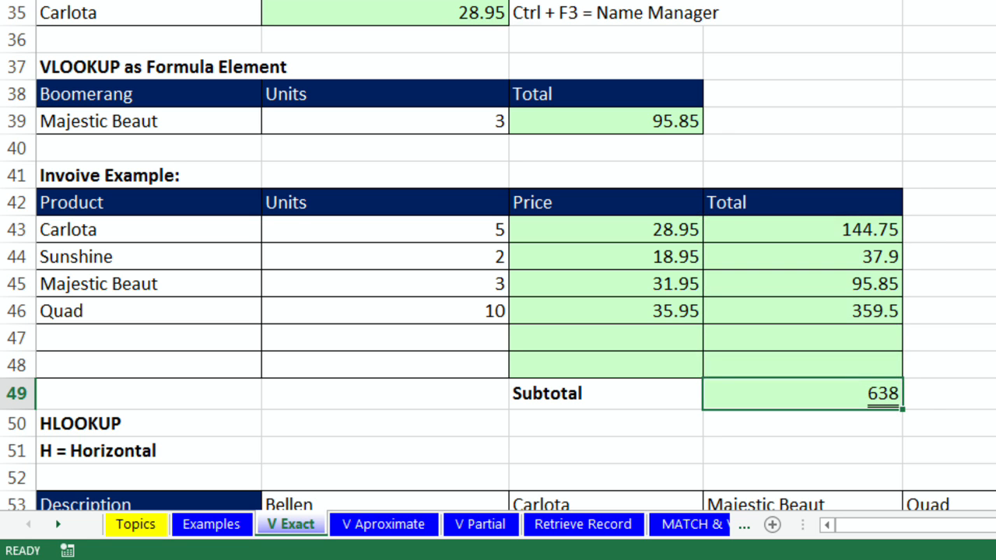
Test the blank invoice by clearing the products and units in A43:B46, and undo the deletion.
drag(133, 236, 460, 314)
key(Delete)
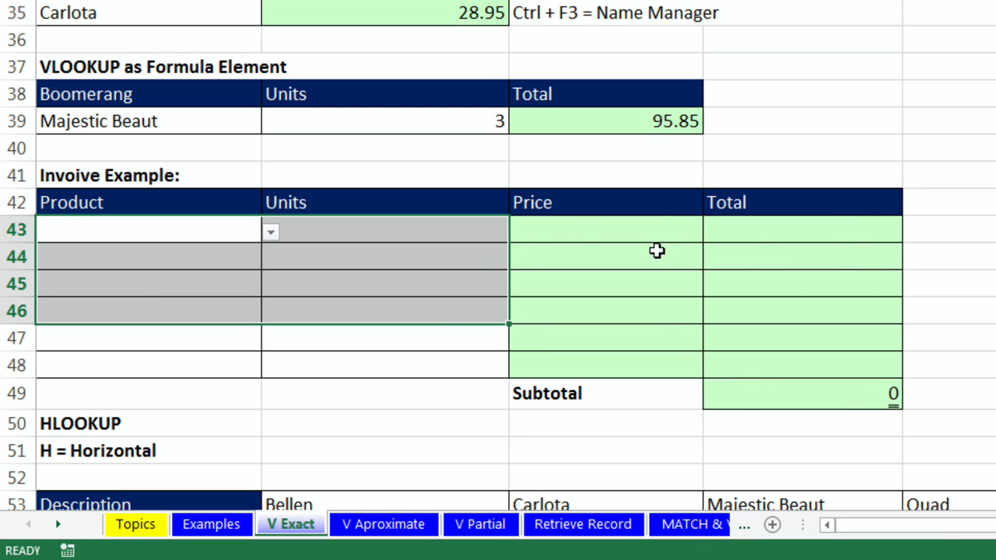
key(ctrl+z)
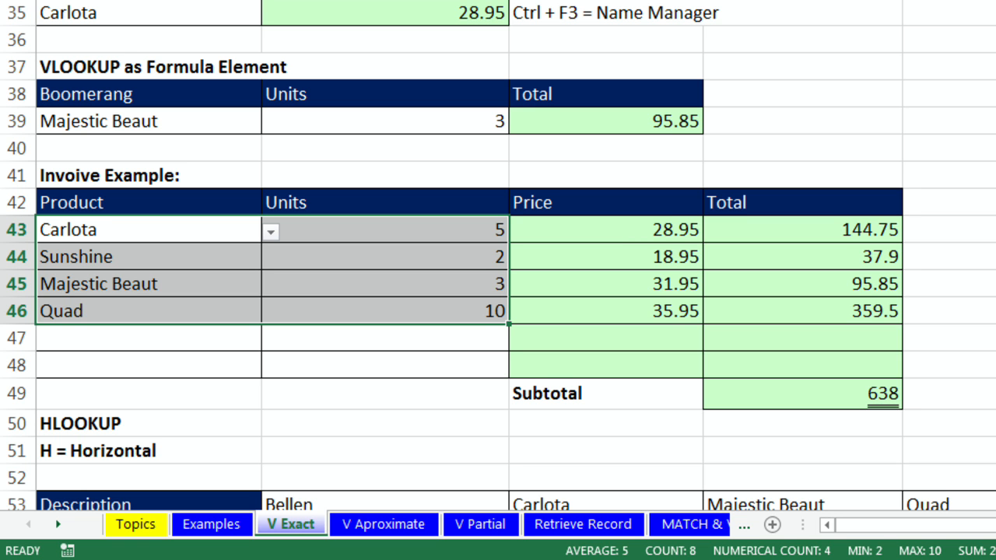
Enter =HLOOKUP(A59,B53:I56,4,0) in the Price cell B59 of the HLOOKUP example.
scroll(498, 255, down, 2)
scroll(697, 269, down, 2)
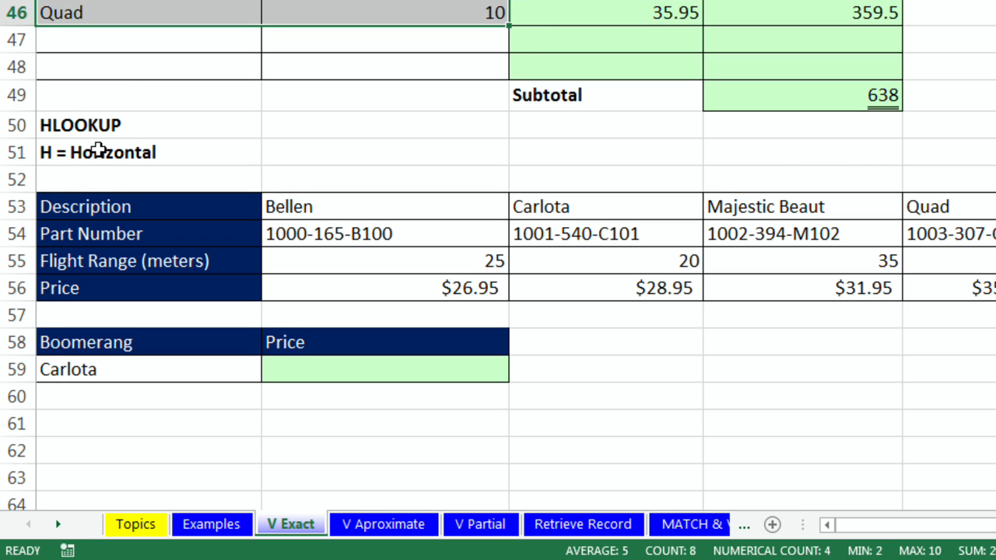
click(313, 365)
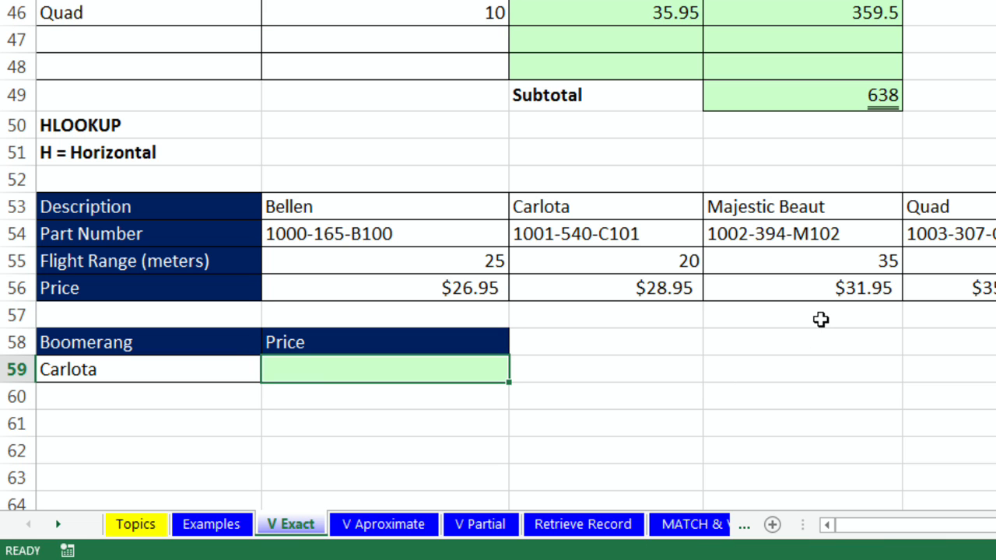
text(=hl)
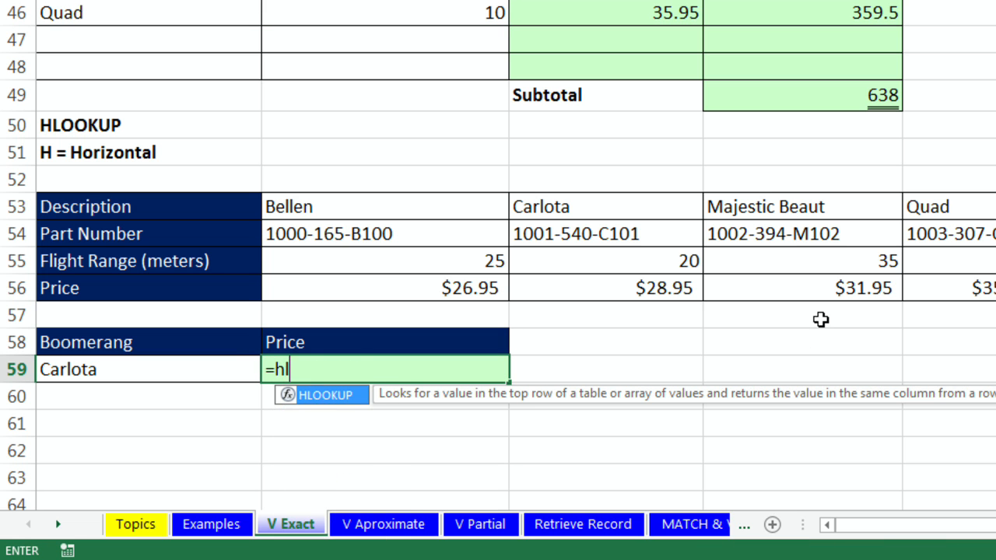
key(Tab)
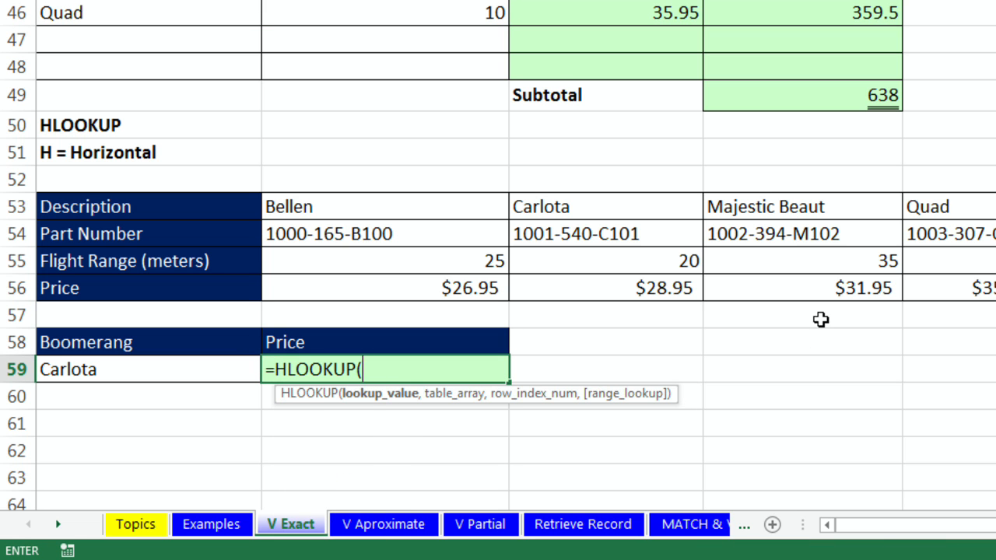
click(109, 376)
text(,)
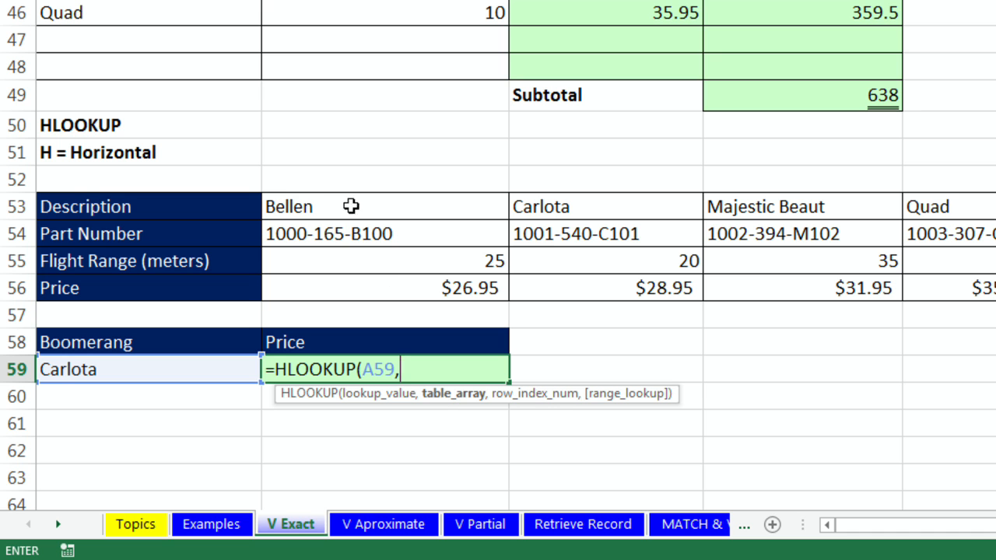
drag(308, 204, 983, 287)
drag(962, 525, 918, 534)
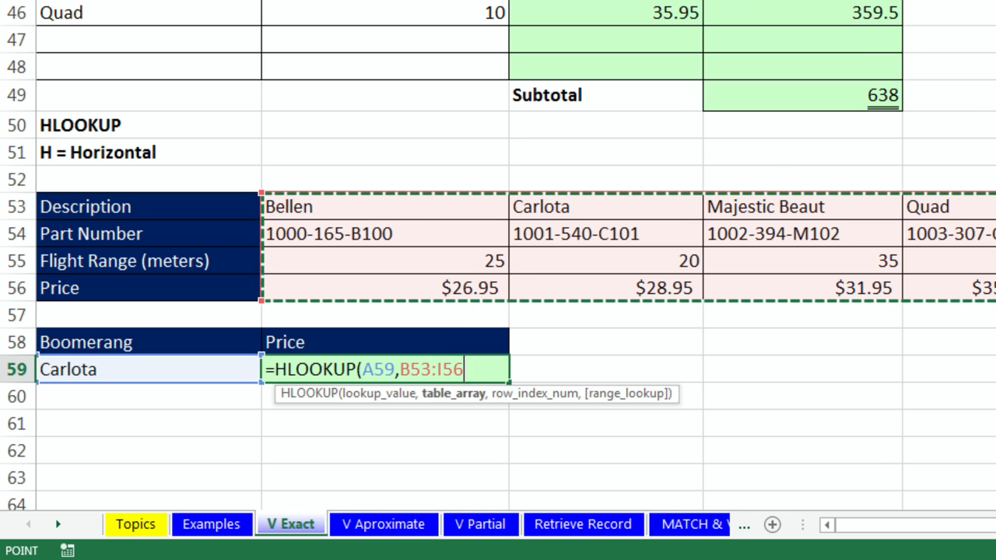
text(,)
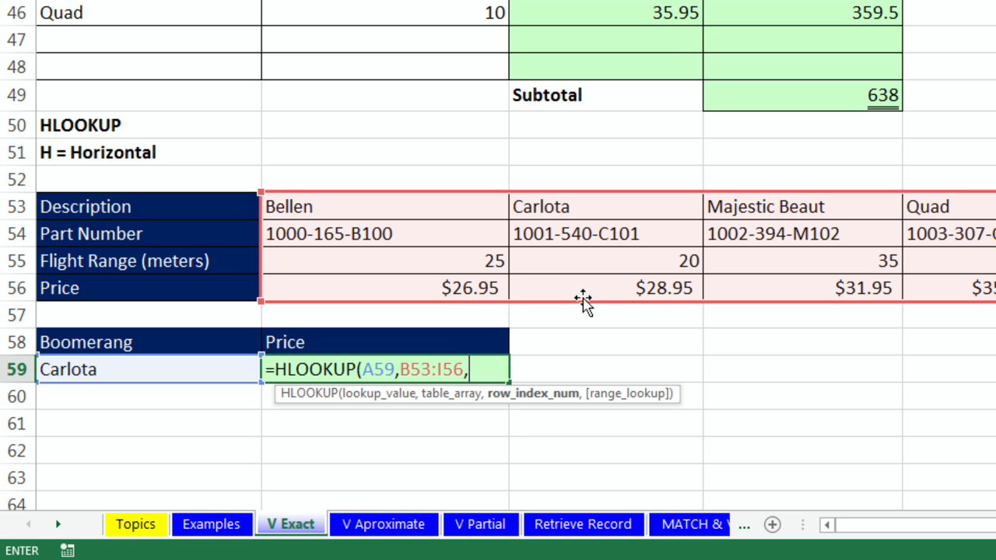
text(4)
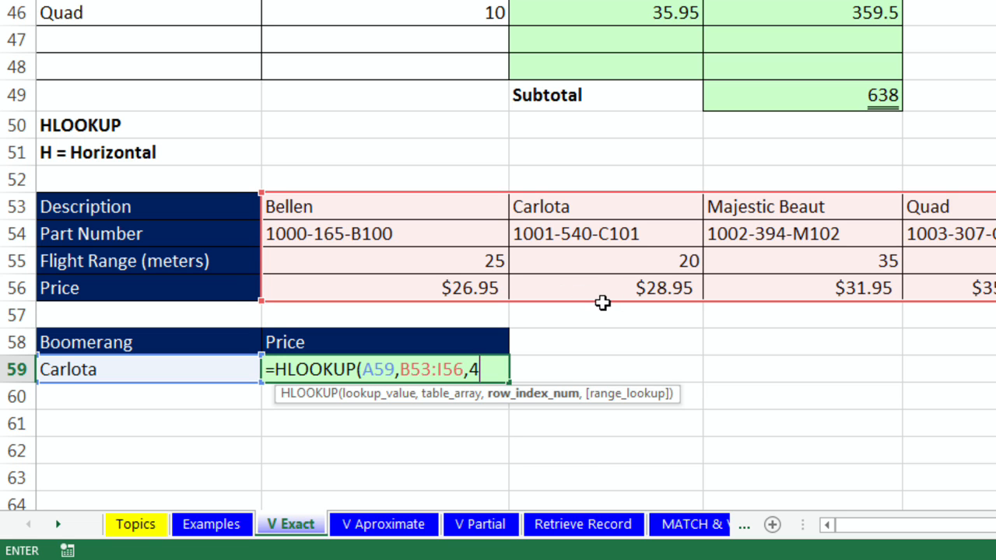
text(,0))
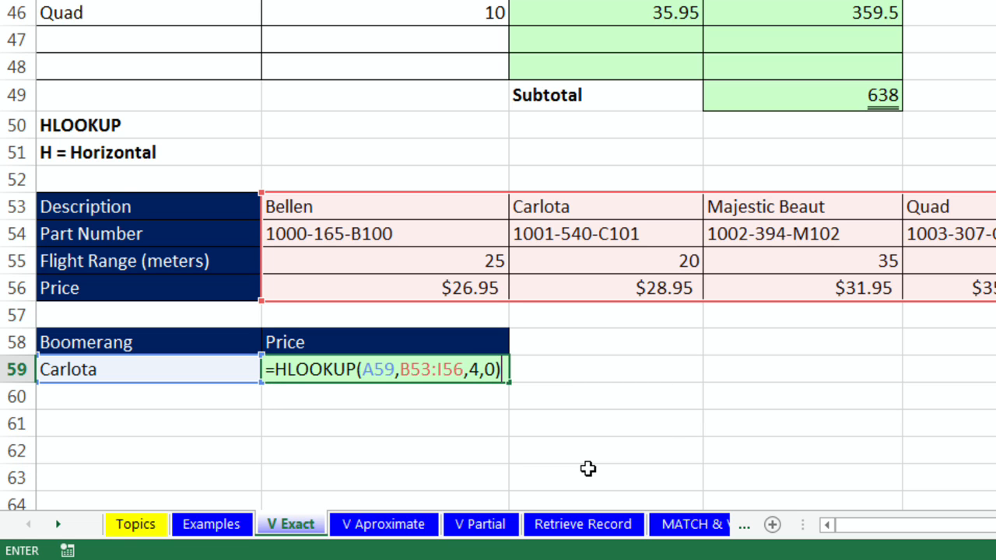
key(ctrl+Return)
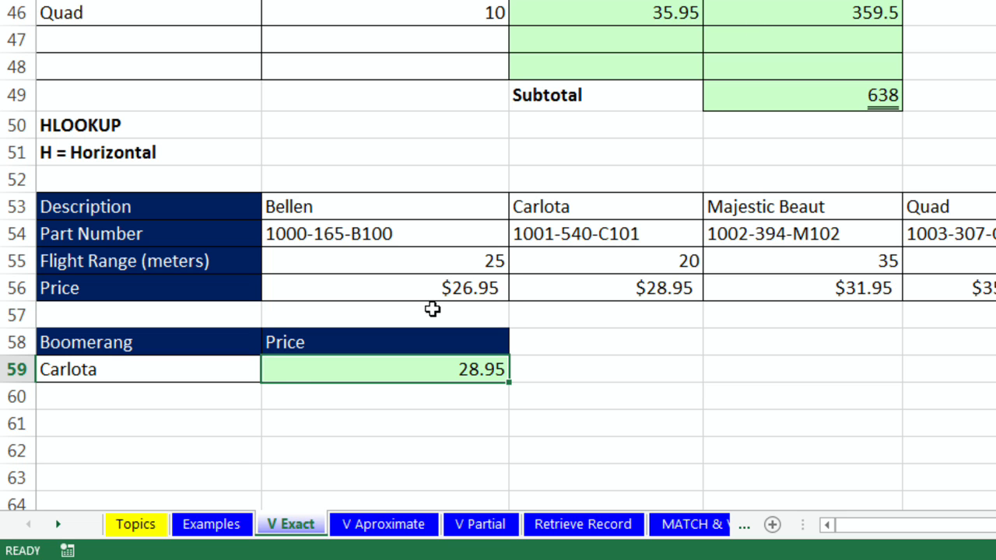
Choose Quad as the boomerang in A59 to test the HLOOKUP price formula.
click(215, 371)
click(268, 375)
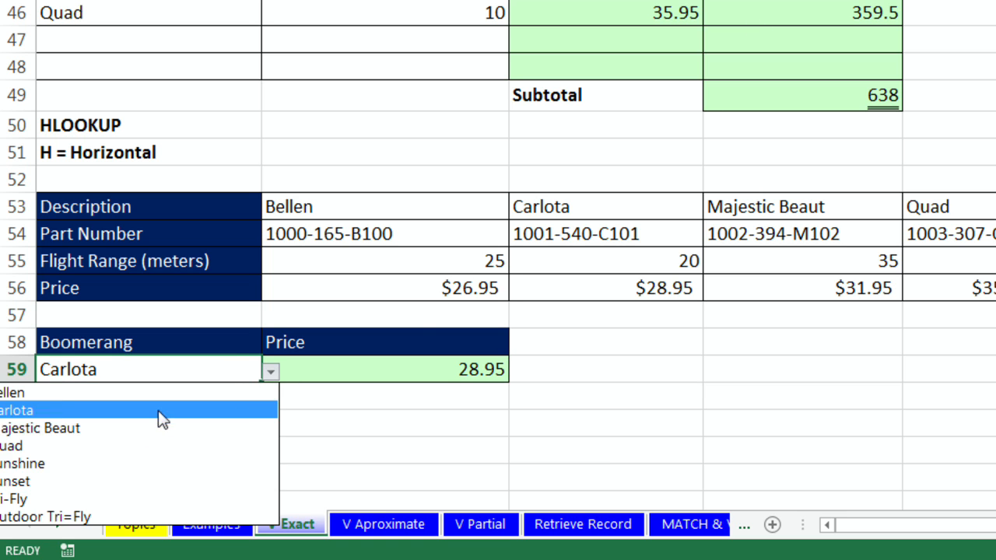
click(93, 448)
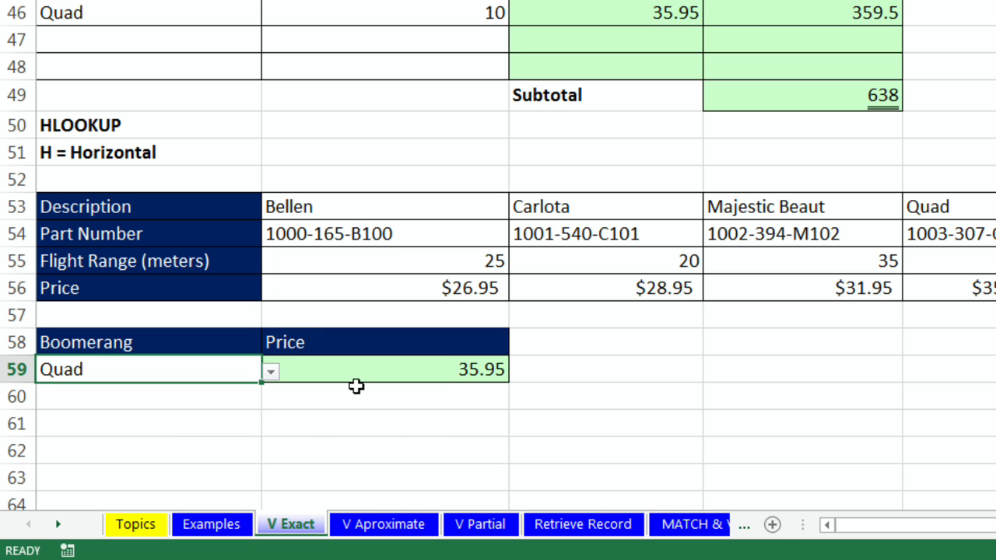
Switch to the V Aproximate sheet and bring the Commission Example's employee table into view.
click(392, 526)
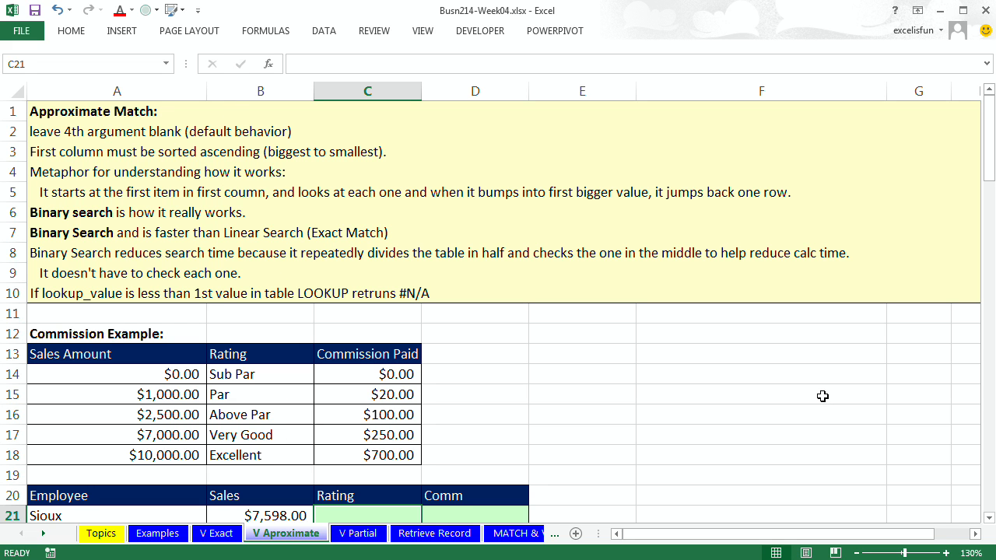
scroll(823, 398, down, 3)
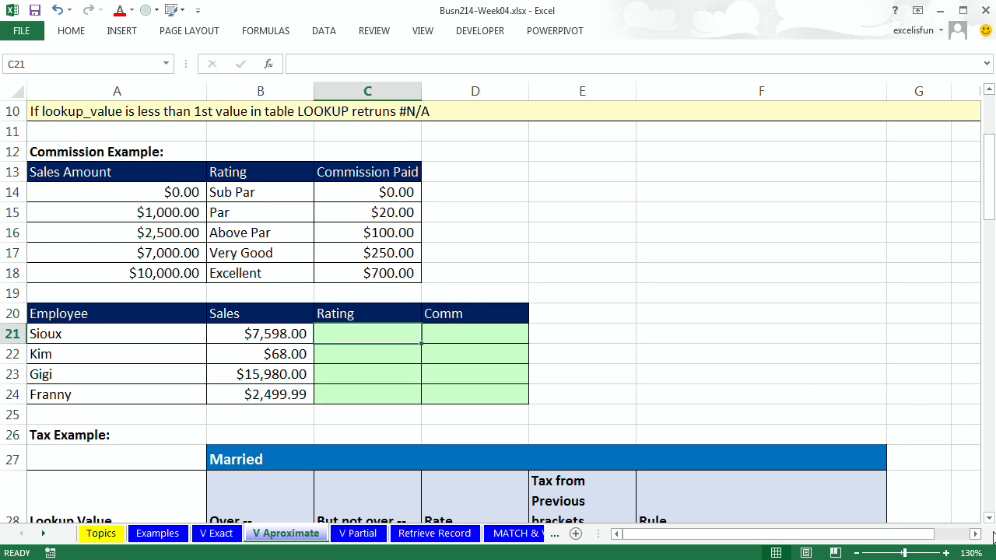
Zoom the sheet to fit the Commission Example range A11:E25.
drag(76, 132, 612, 417)
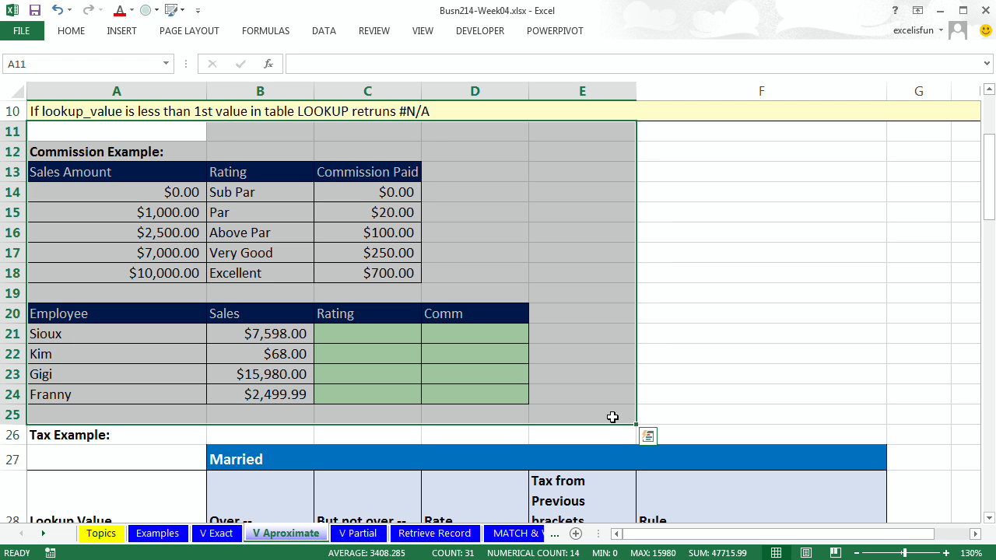
key(alt+w)
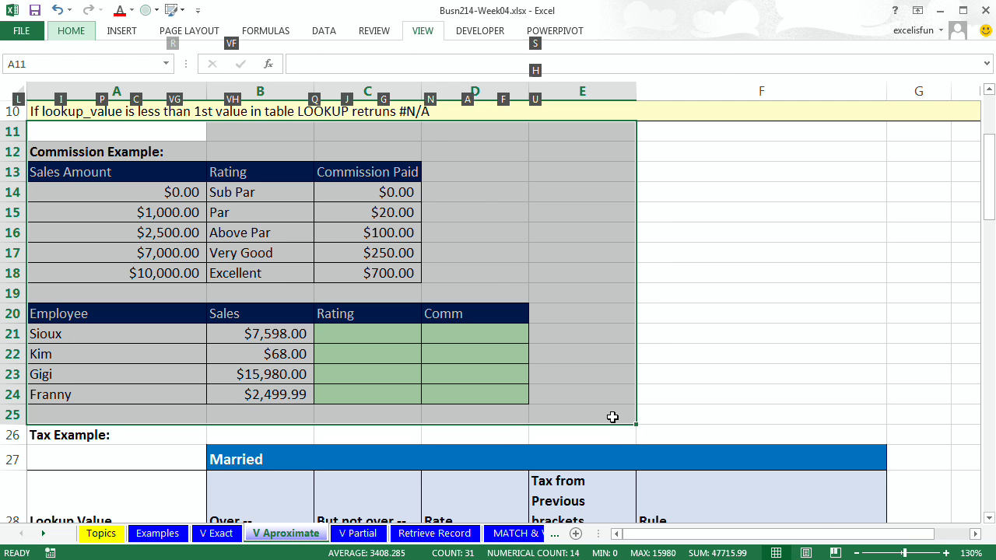
key(j)
click(507, 400)
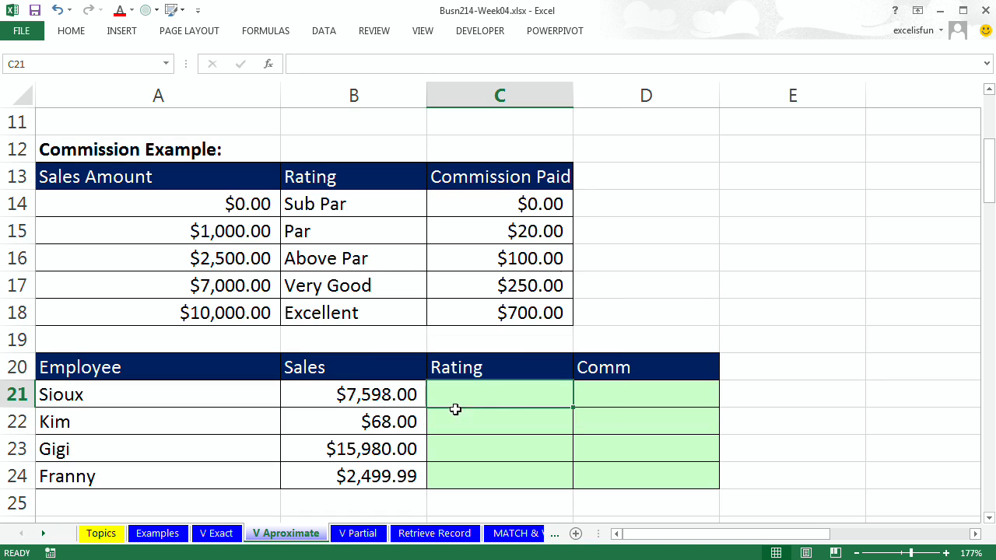
Compare the first employee's sales in B21 with the Very Good row of the commission table and the empty Rating and Comm cells.
click(386, 401)
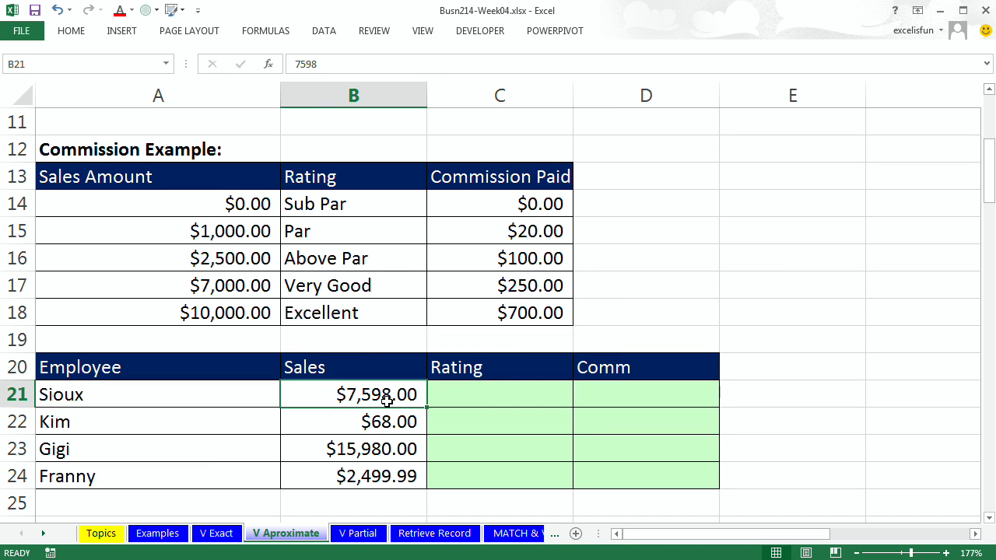
click(472, 397)
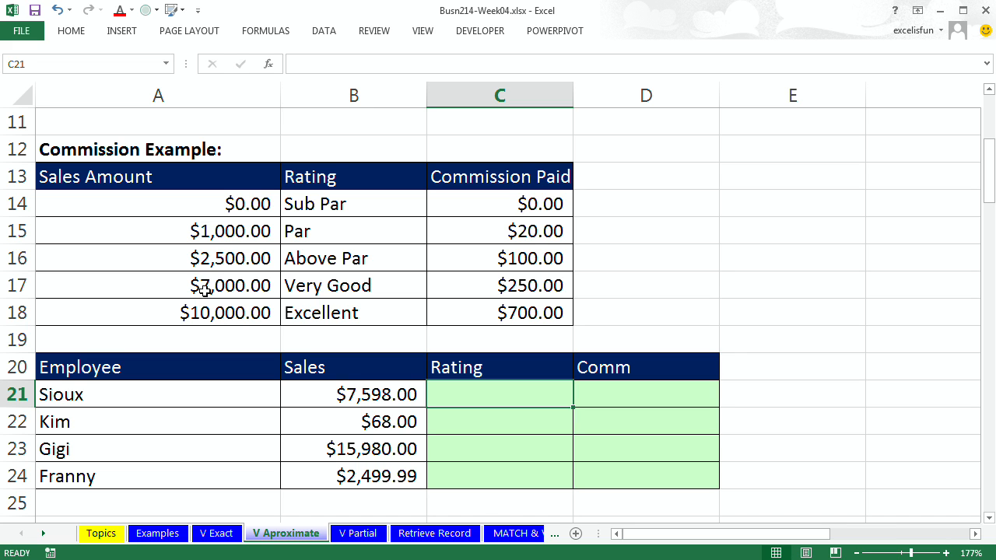
drag(194, 291, 483, 289)
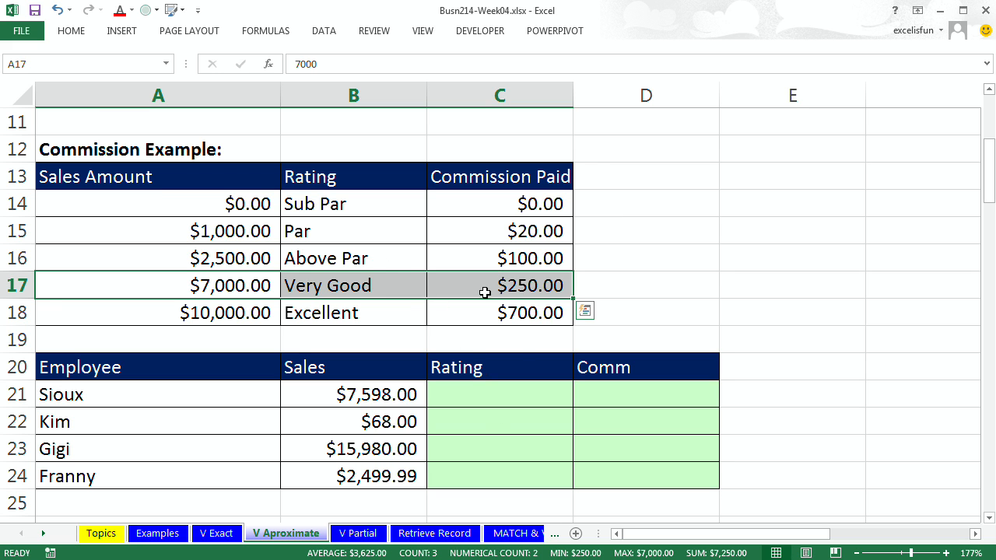
click(629, 395)
click(452, 395)
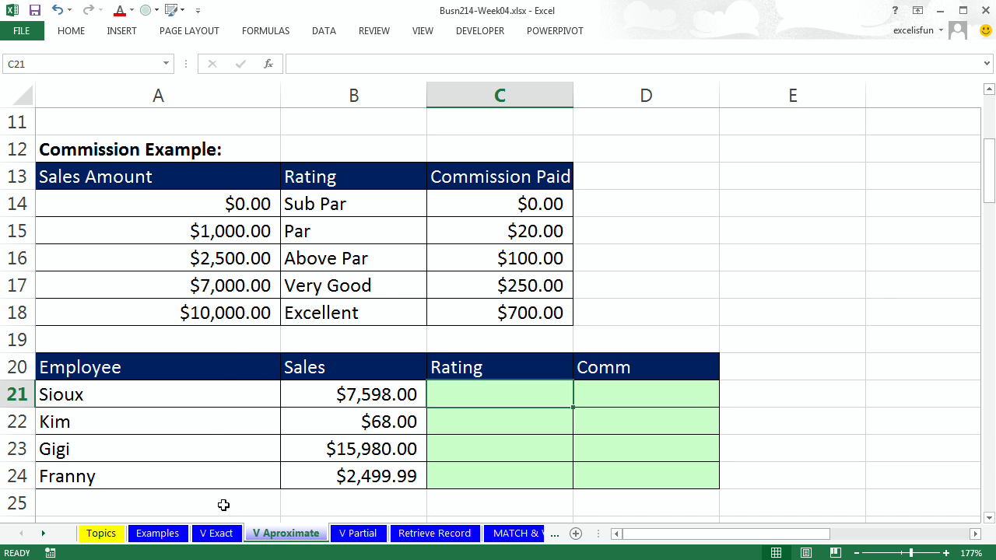
Review the boomerang names in A12:A19 and the whole product table A12:D19 on the V Exact sheet.
click(217, 534)
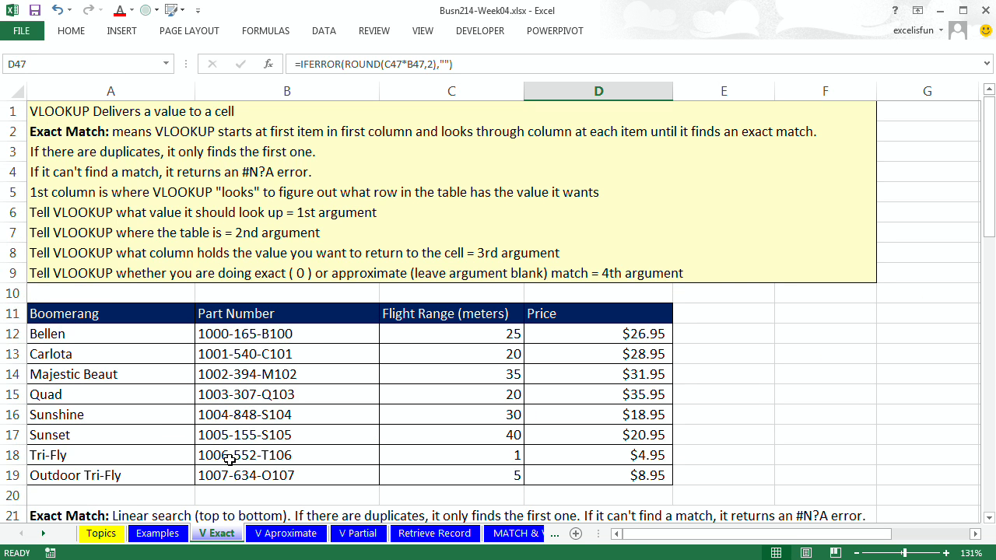
drag(104, 333, 100, 471)
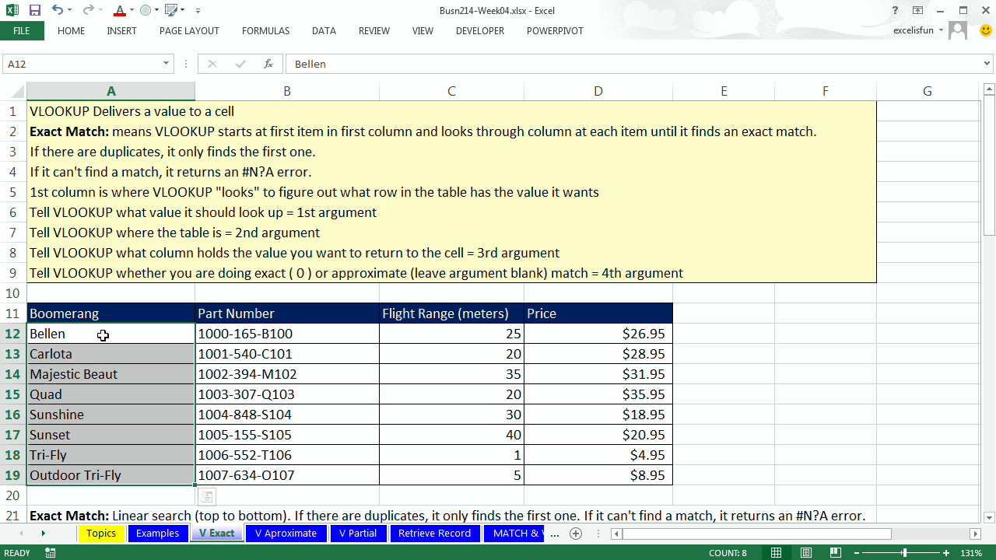
drag(112, 333, 591, 475)
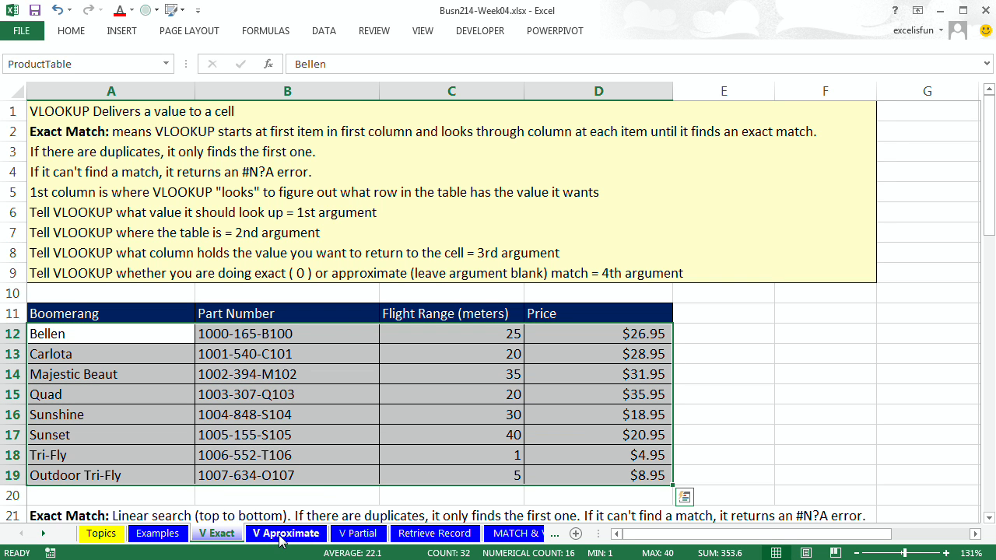
Return to the V Aproximate sheet and compare the sales in B21 with the Sales Amount brackets of the commission table.
click(285, 533)
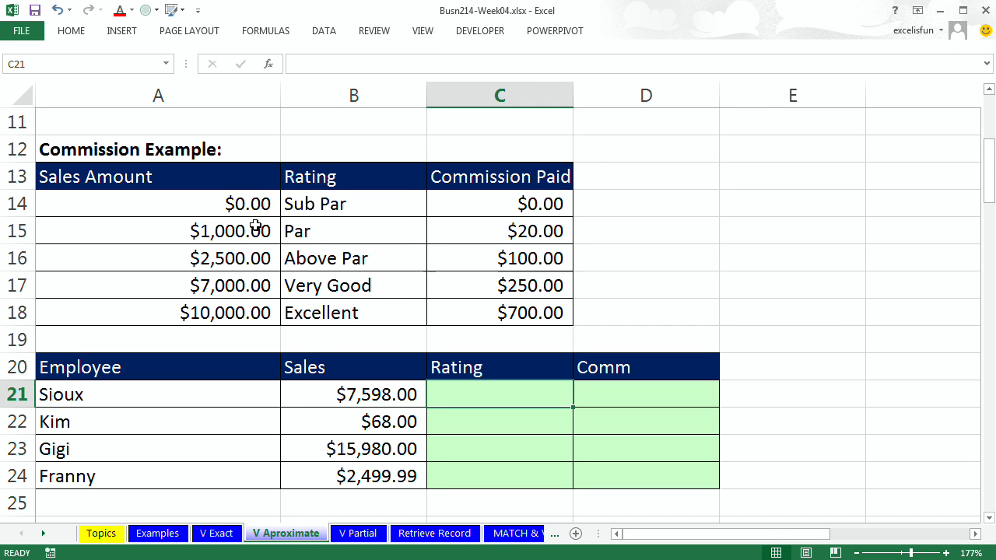
scroll(255, 226, down, 1)
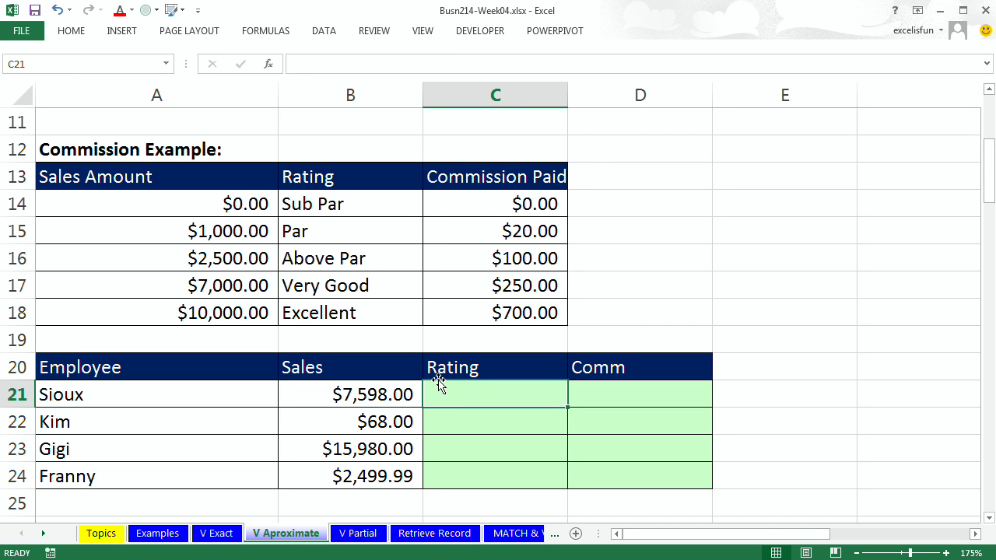
click(389, 388)
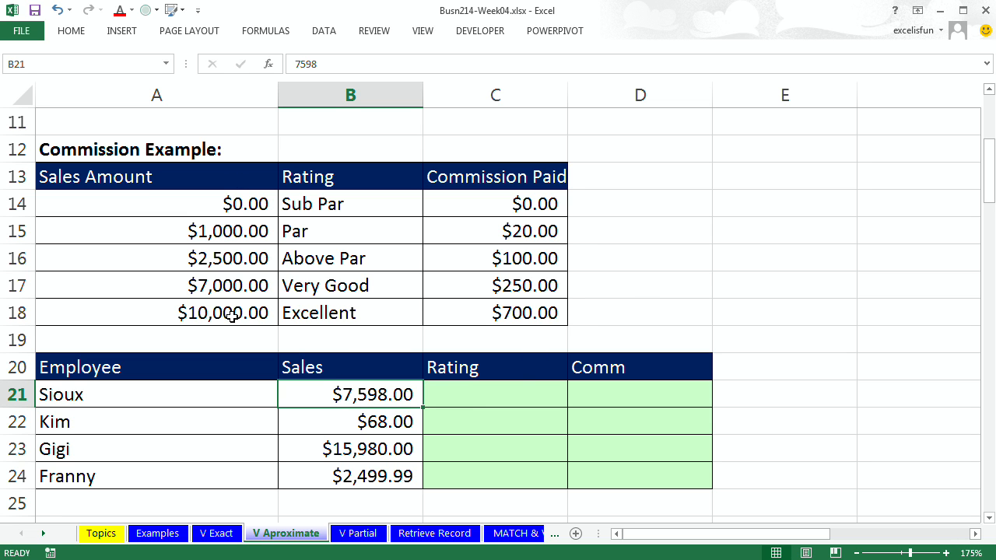
drag(185, 286, 489, 298)
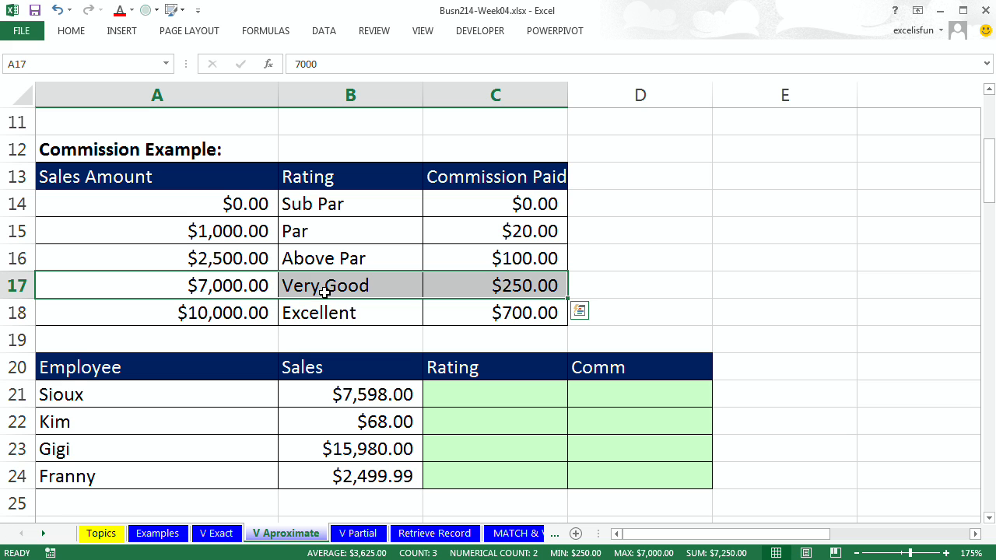
click(209, 286)
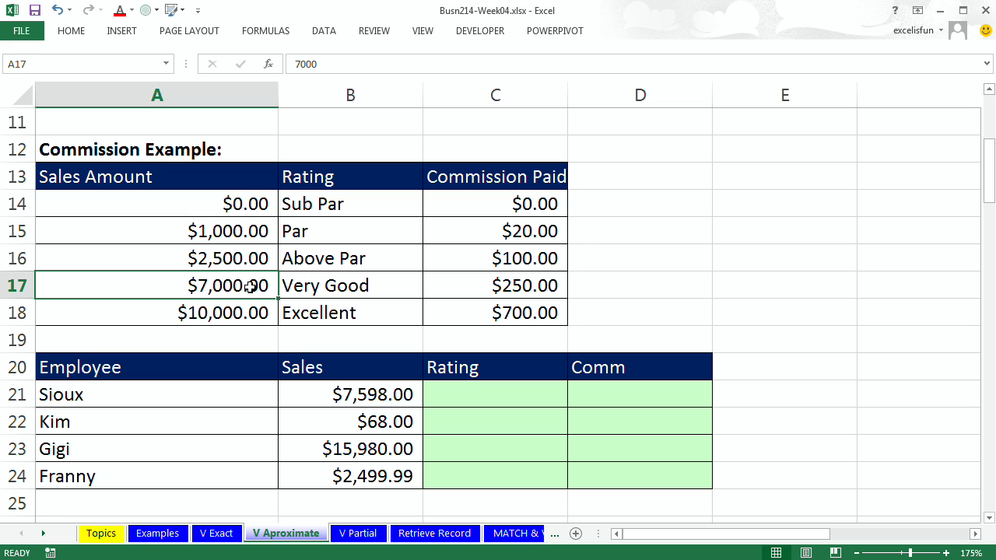
click(251, 314)
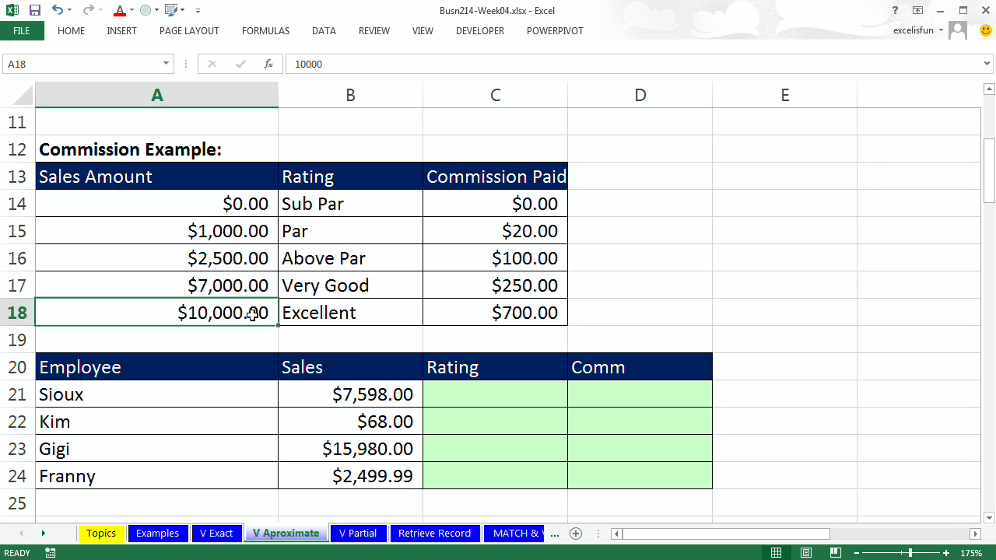
click(250, 230)
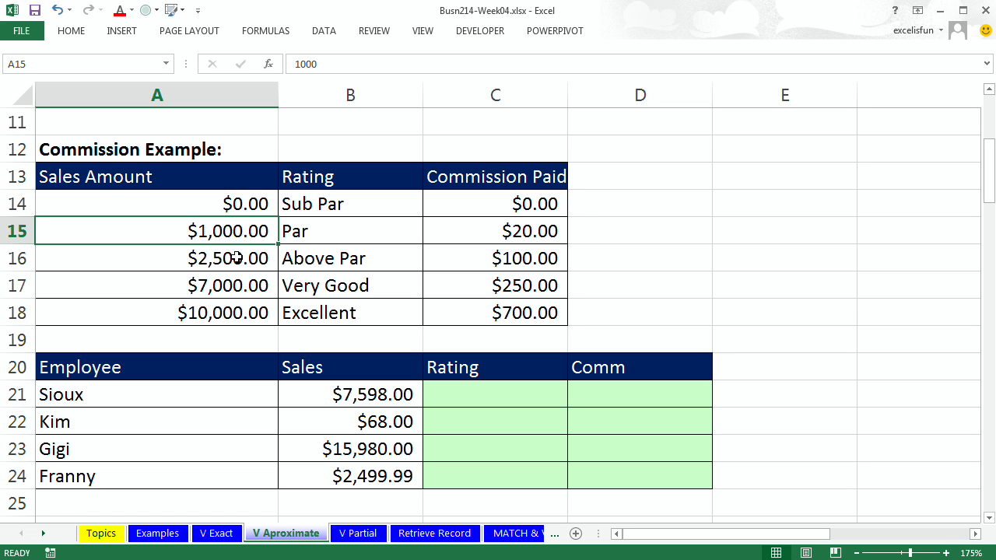
Write the approximate-match formula =VLOOKUP(B21,A14:C18,2) in the first Rating cell, C21.
click(480, 395)
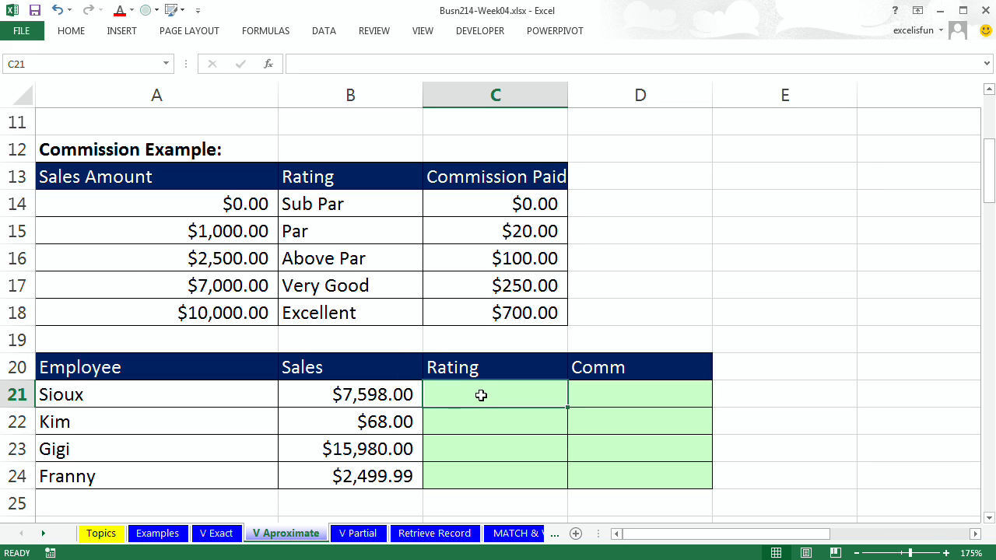
text(=vl)
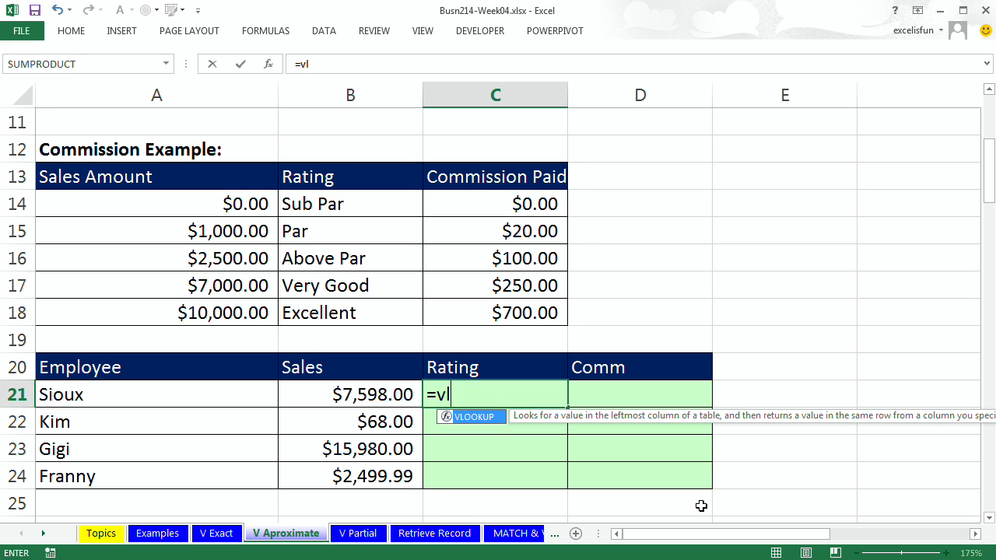
key(Tab)
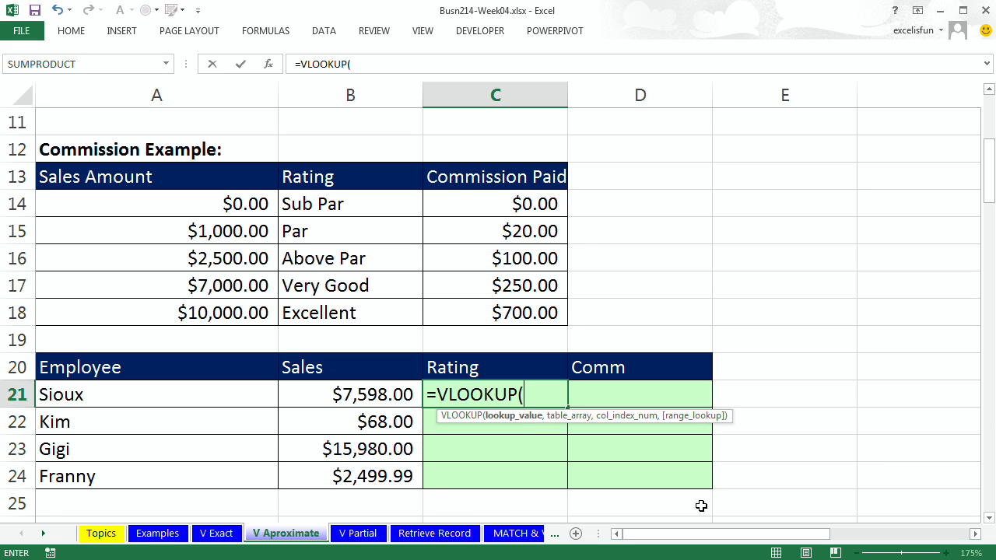
key(Left)
text(,)
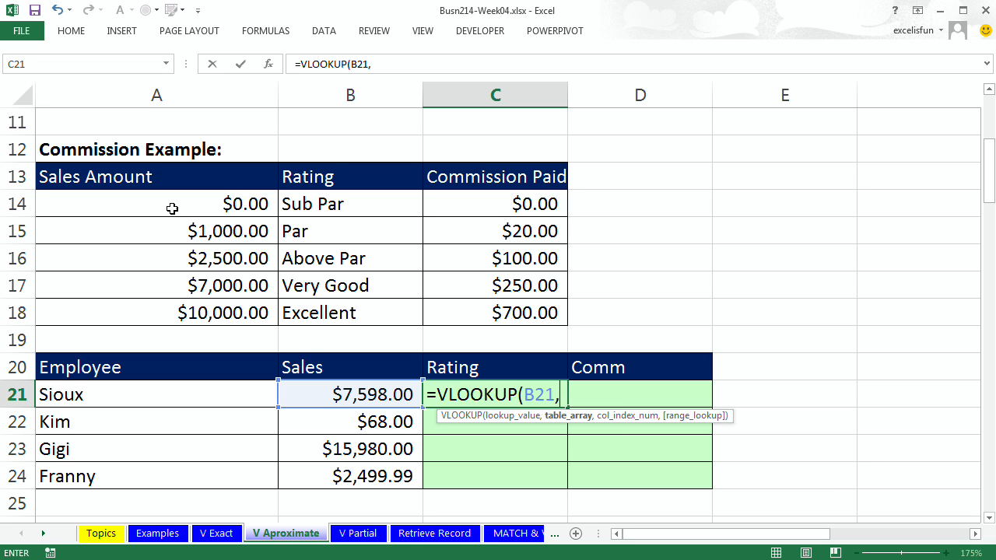
drag(161, 207, 507, 317)
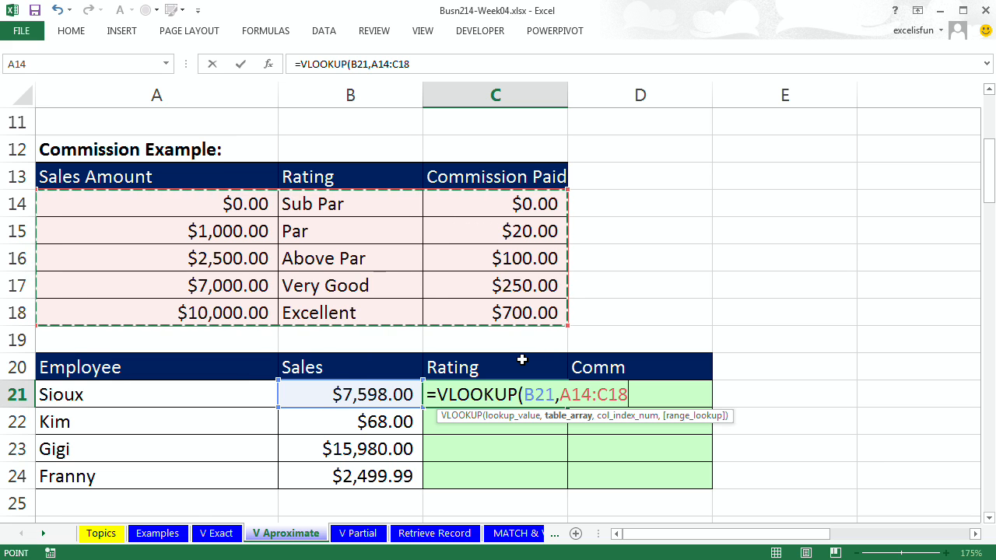
text(,)
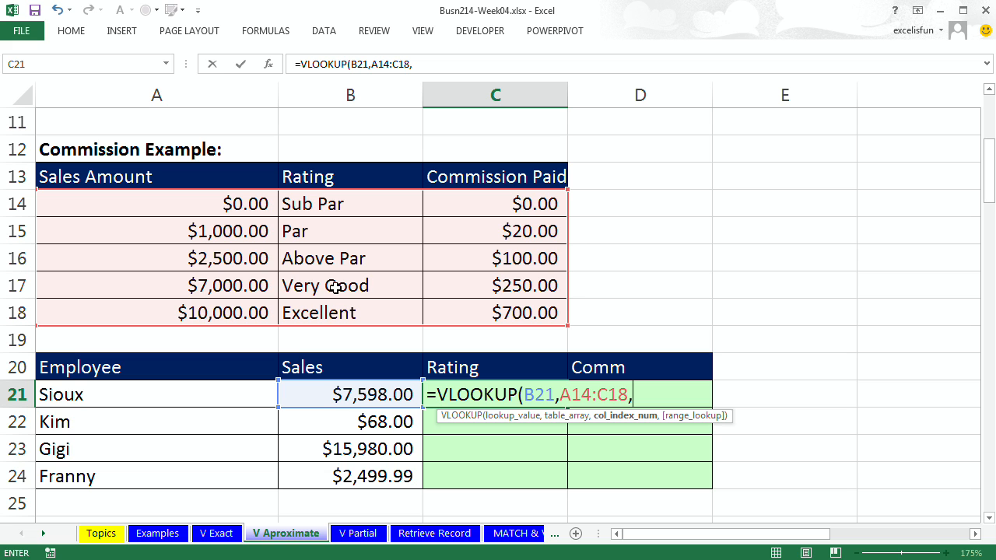
text(2)
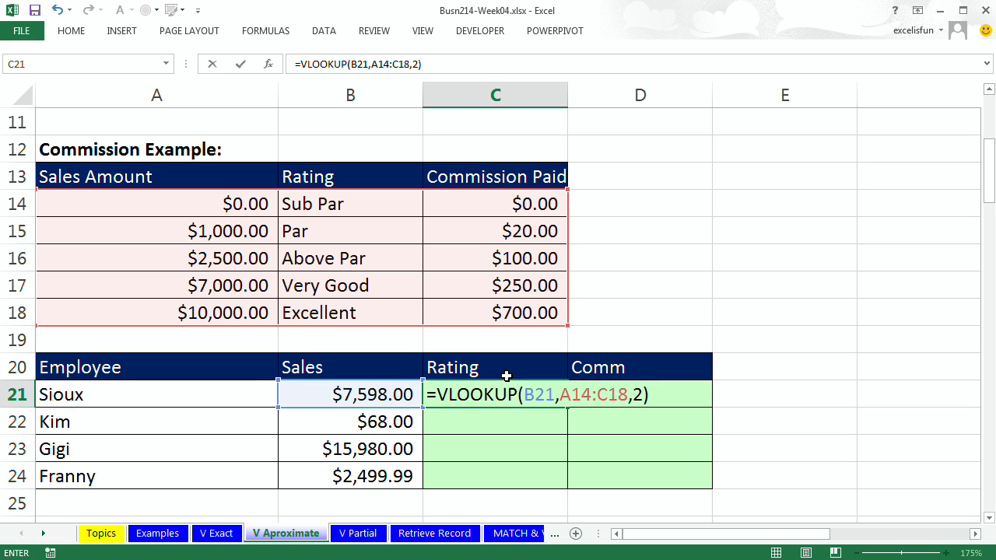
Lock the references in the C21 formula as $B21 and $A$14:$C$18 and enter it.
click(543, 399)
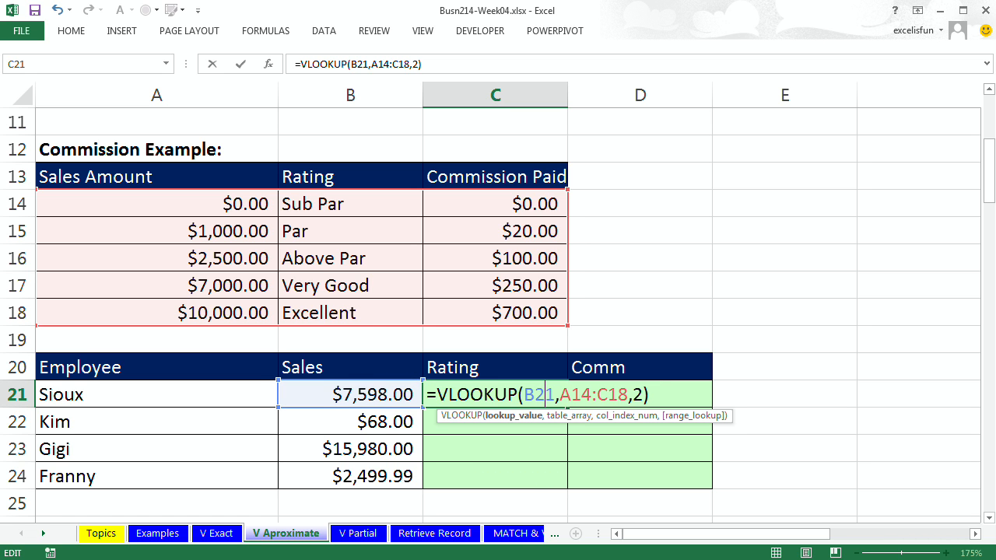
key(F4)
key(F4)
key(F4)
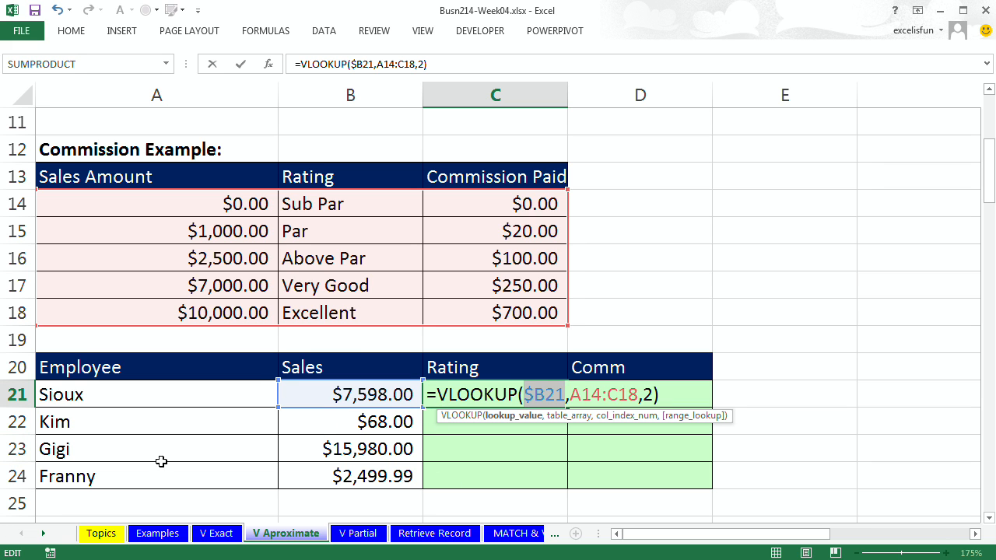
click(571, 418)
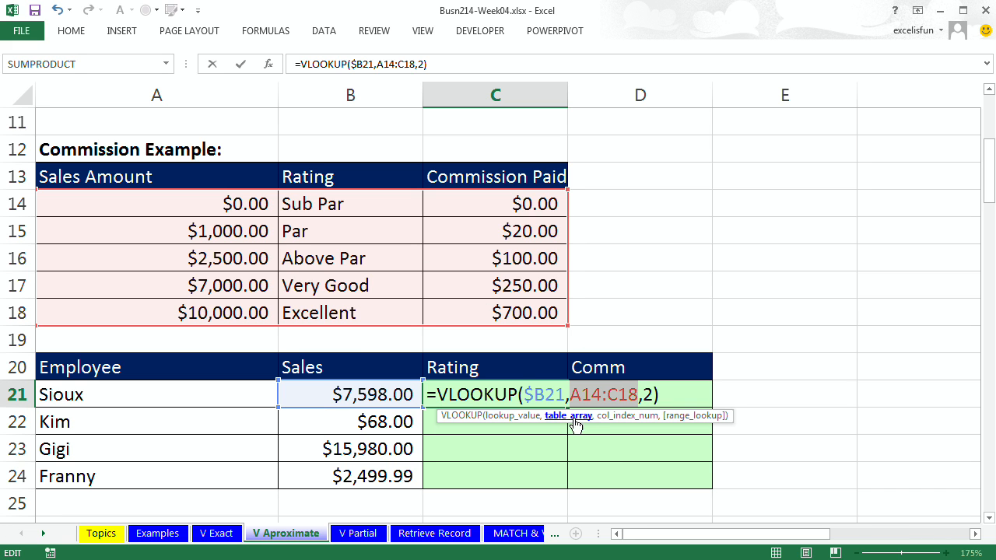
key(F4)
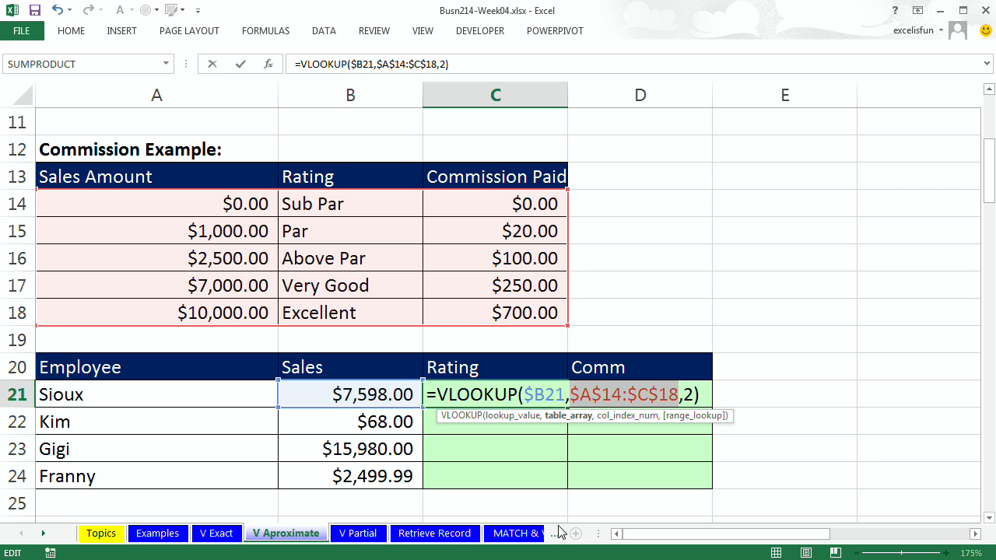
key(ctrl+Return)
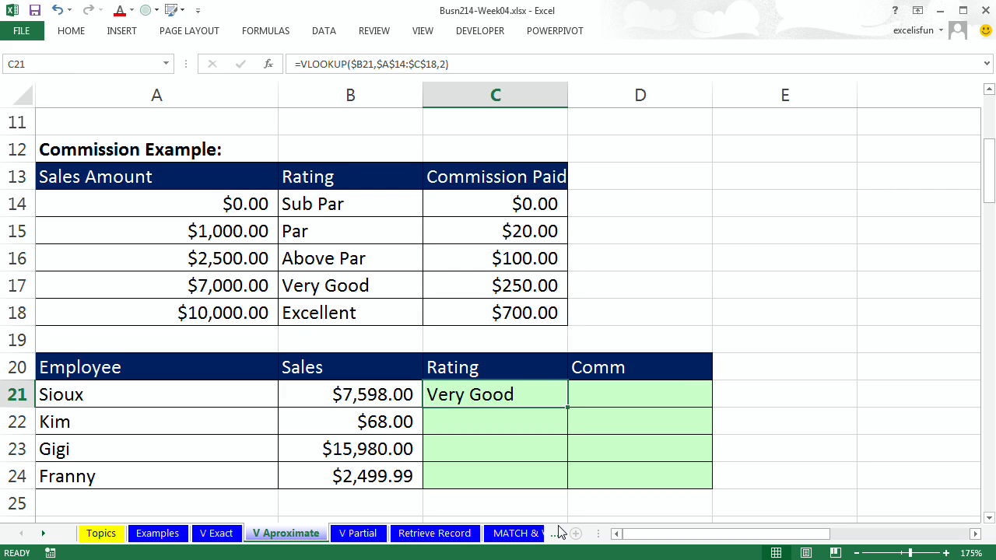
Copy the Rating formula across to D21 and make it return column 3 in Currency format.
drag(569, 409, 674, 411)
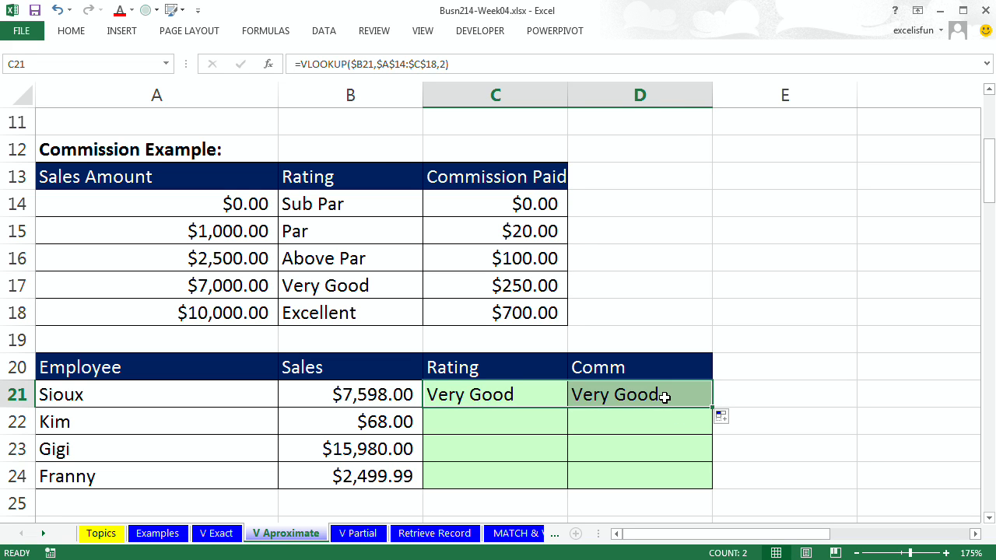
click(665, 398)
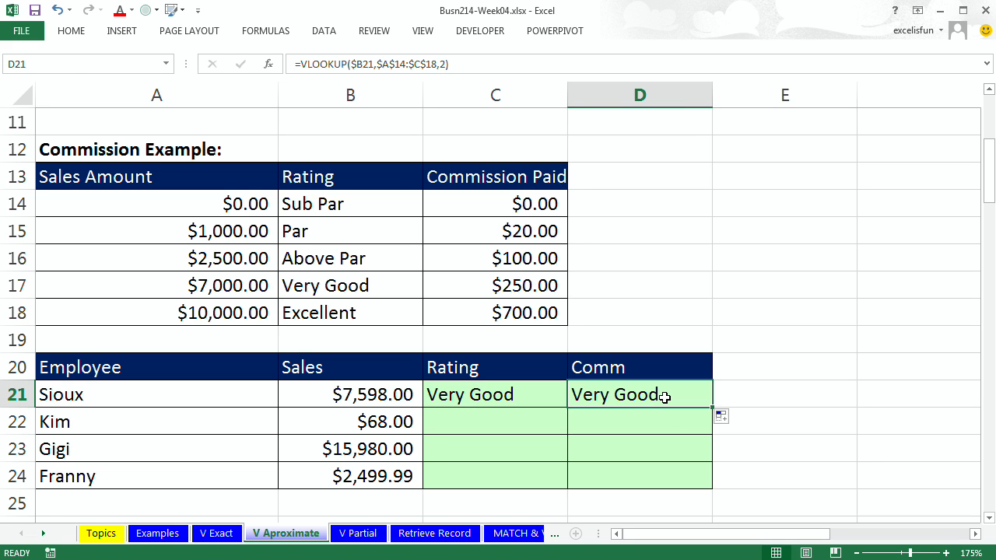
double_click(665, 398)
double_click(833, 396)
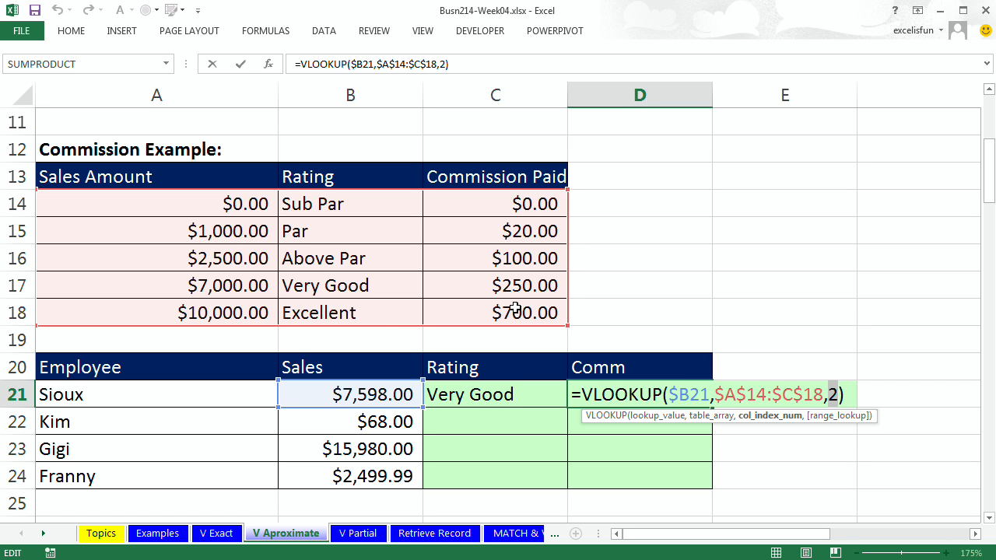
text(3)
key(ctrl+Return)
key(ctrl+shift+4)
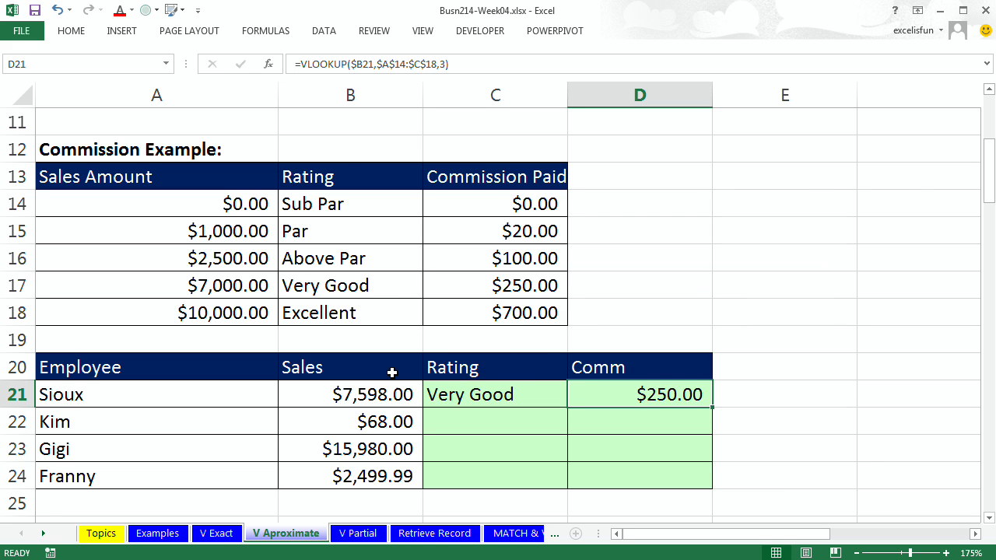
Inspect the arguments of the VLOOKUP formula in the Rating cell C21.
double_click(483, 395)
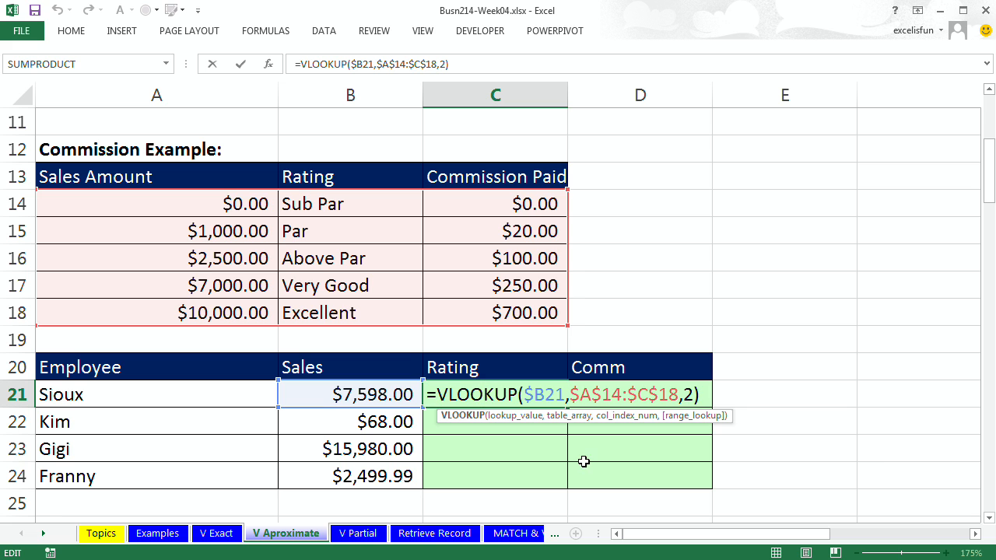
key(ctrl+Return)
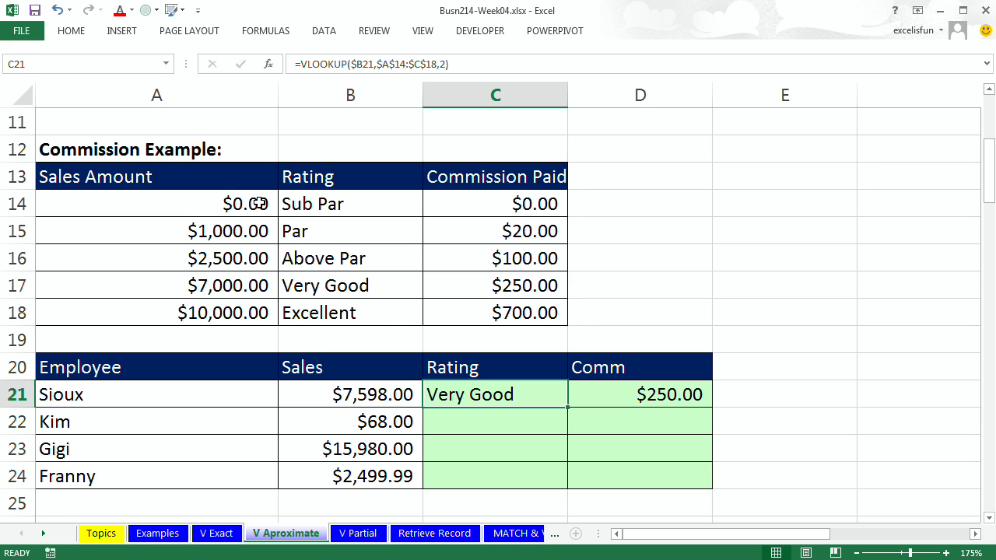
Test the lookups with a sales amount of -2 in B21 and undo the entry.
click(362, 397)
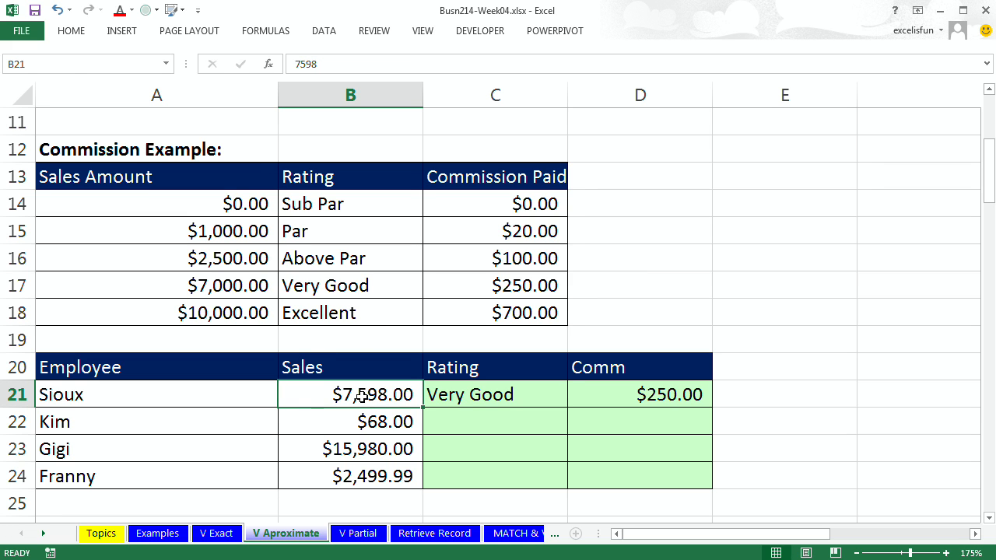
text(-2)
key(ctrl+Return)
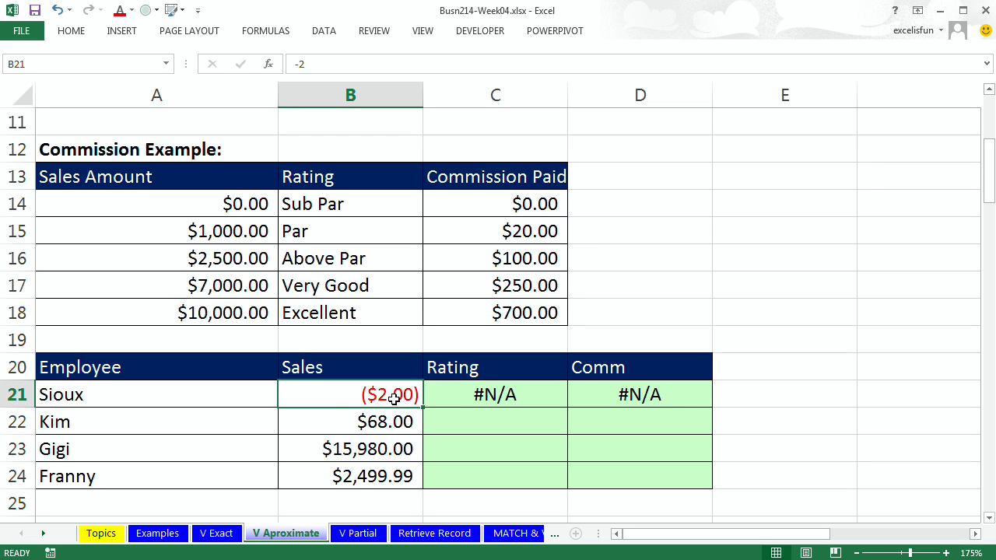
key(ctrl+z)
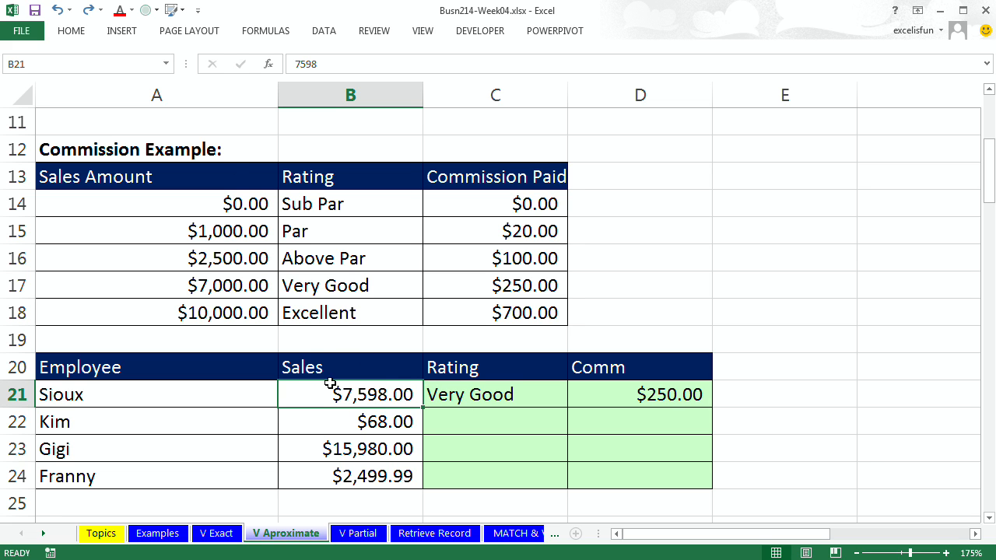
Copy the Rating and Comm formulas from C21:D21 down to row 24 and check the copied references.
drag(487, 395, 719, 478)
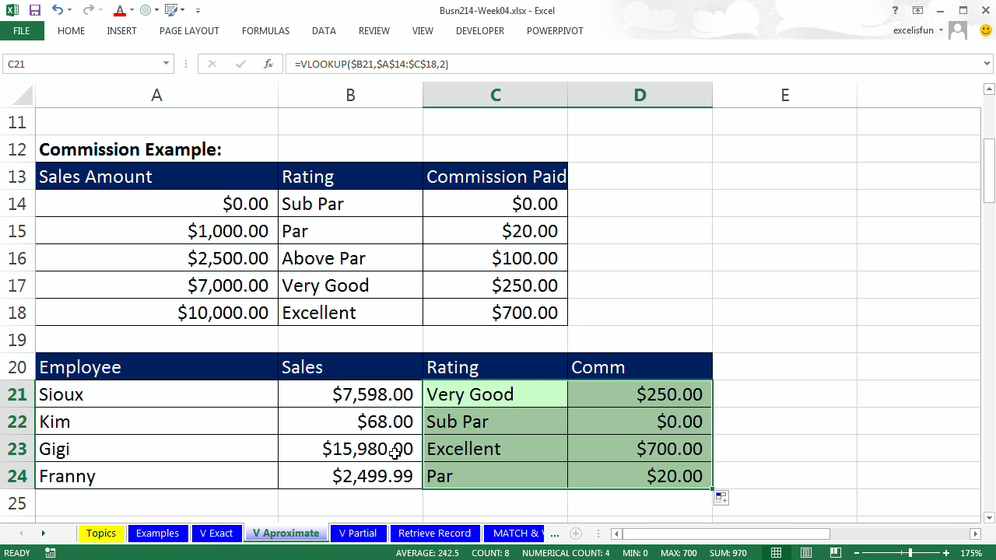
click(454, 449)
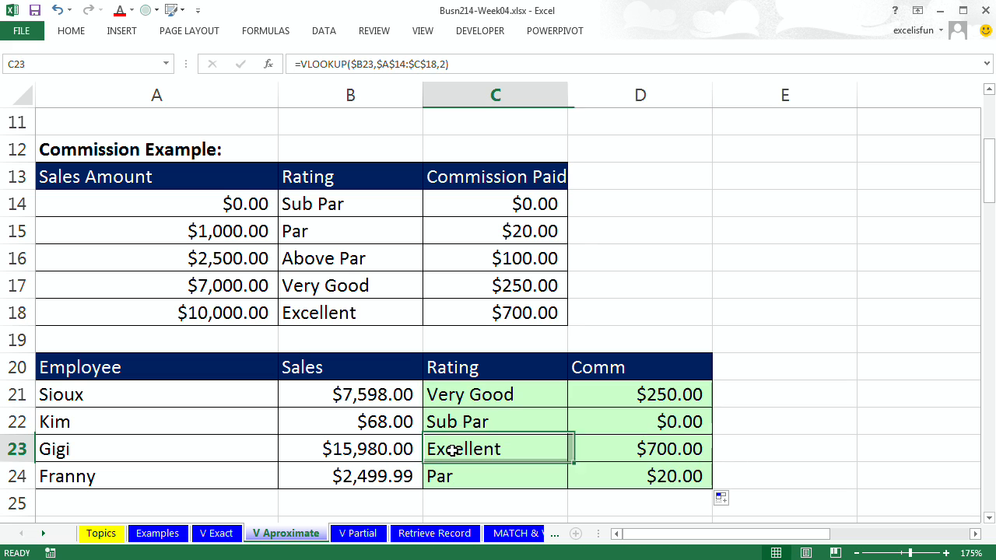
click(612, 452)
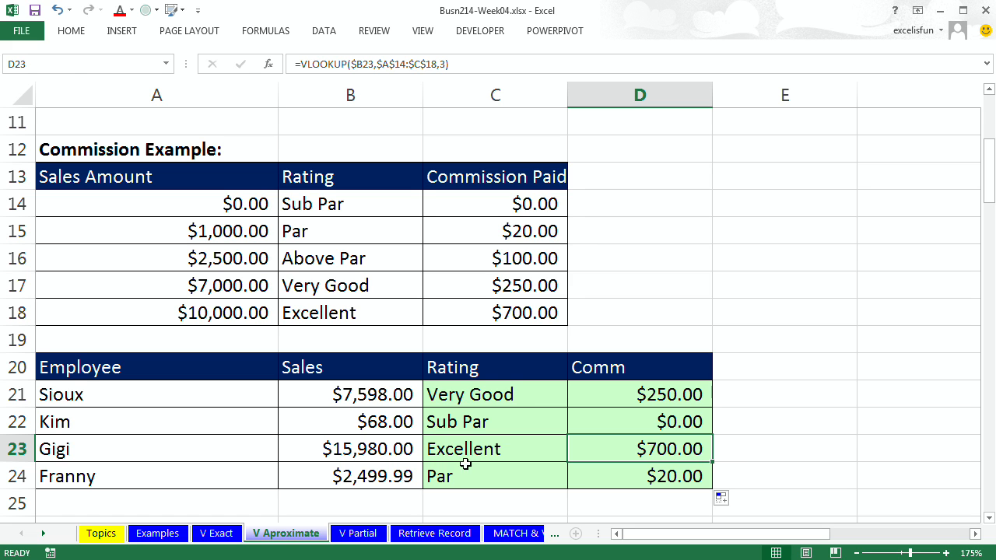
click(661, 484)
key(F2)
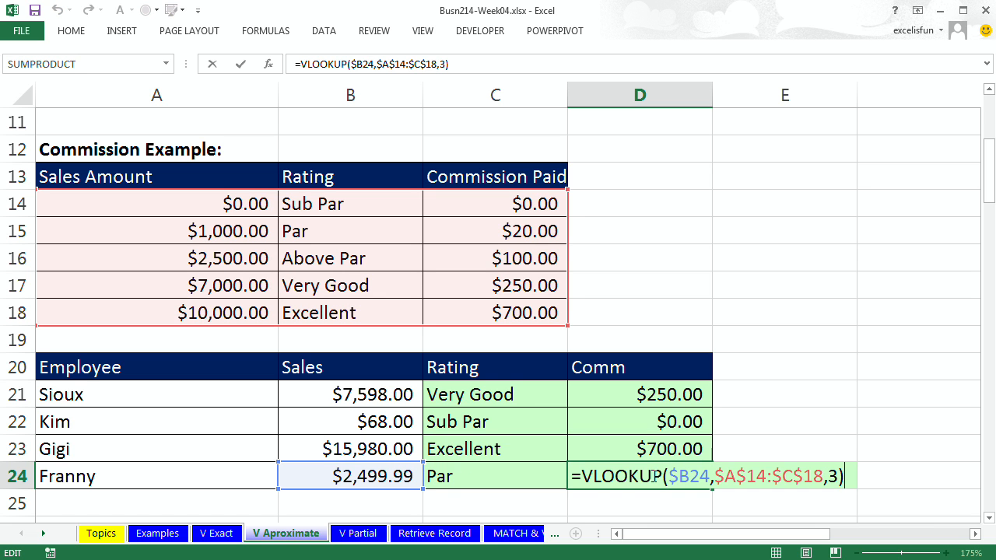
key(ctrl+Return)
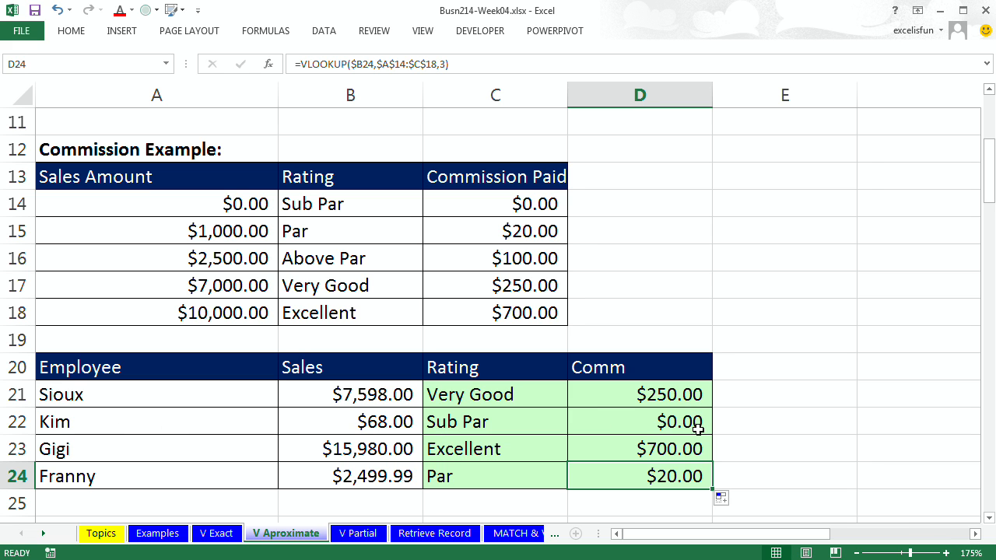
double_click(507, 395)
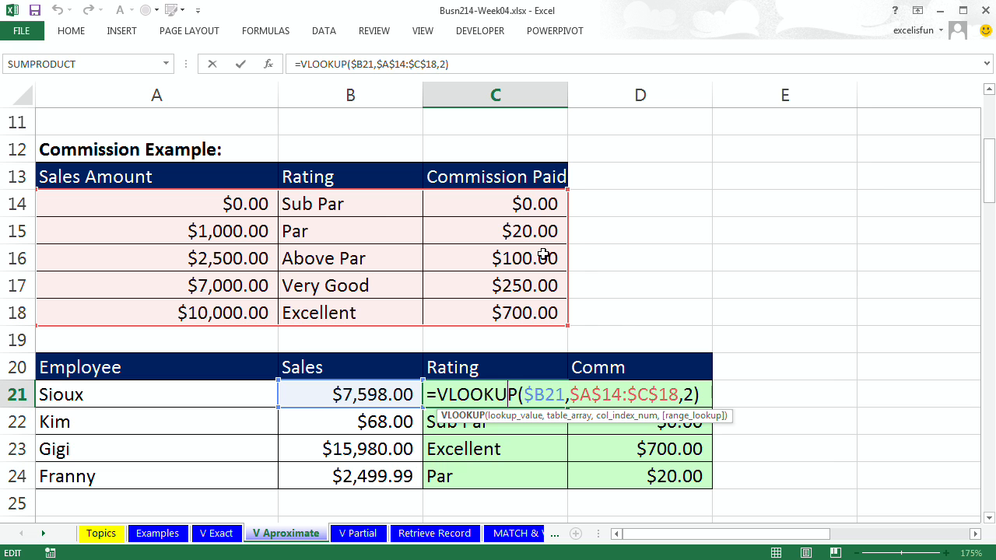
key(ctrl+Return)
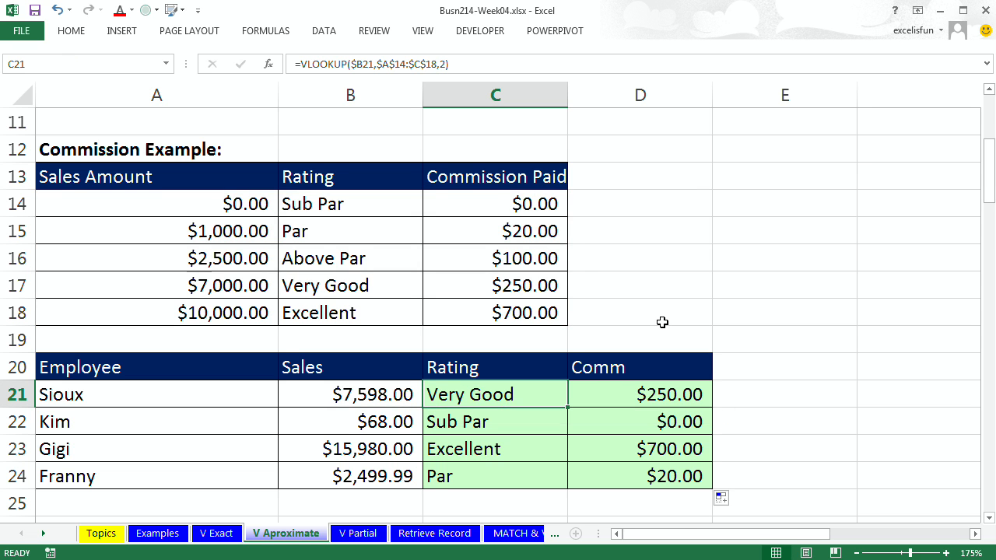
Compare the grading example's smallest-to-biggest VLOOKUP table with the syllabus table sorted the other way.
scroll(662, 322, down, 7)
scroll(662, 322, down, 4)
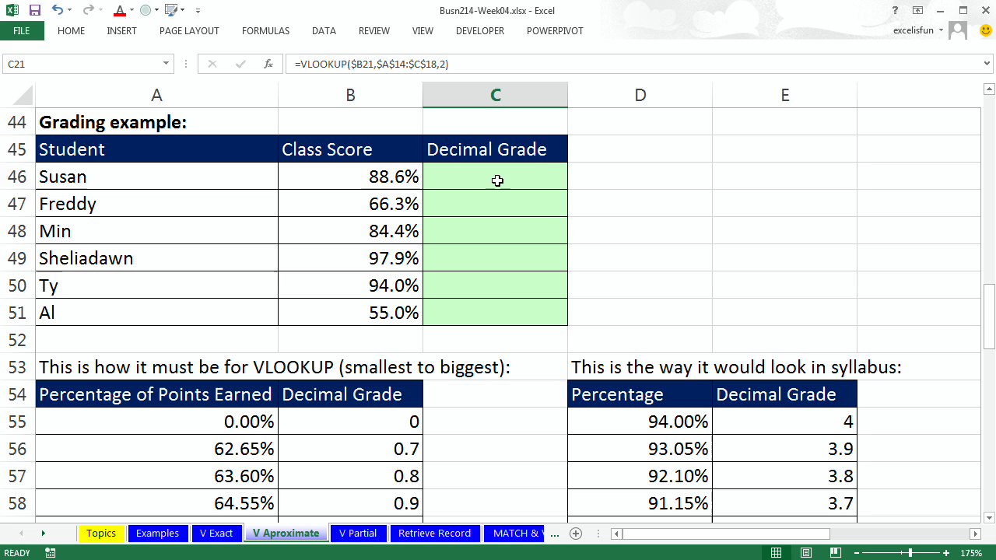
click(497, 180)
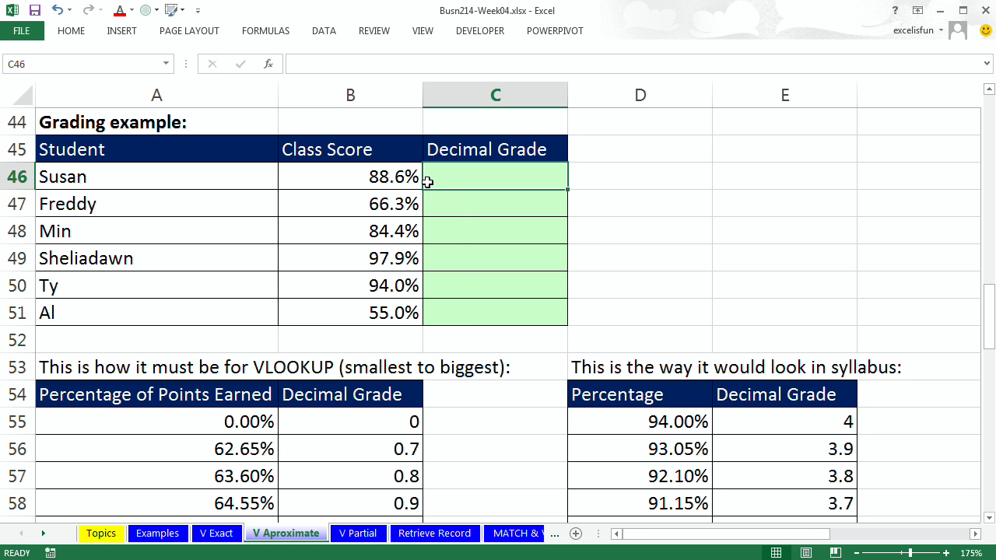
scroll(603, 317, down, 2)
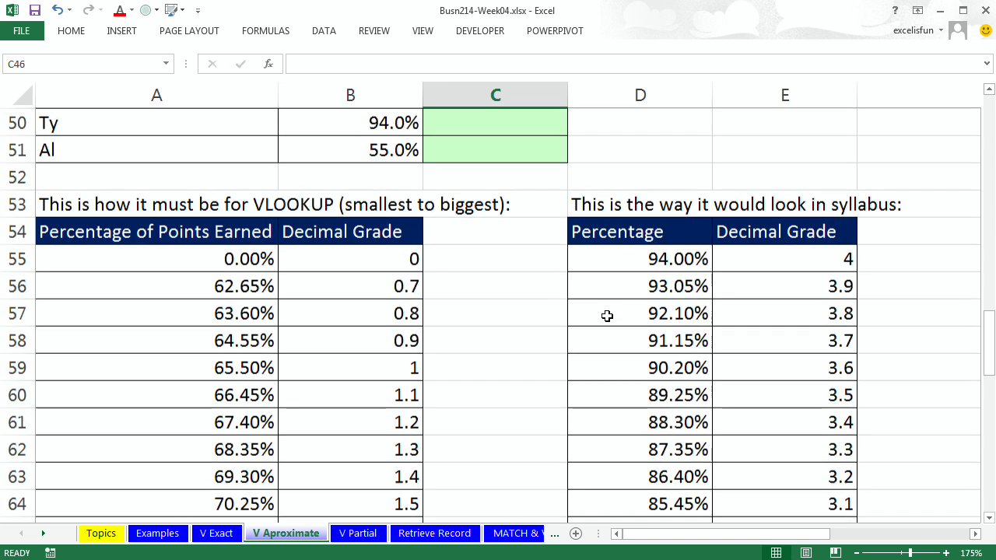
drag(618, 257, 771, 250)
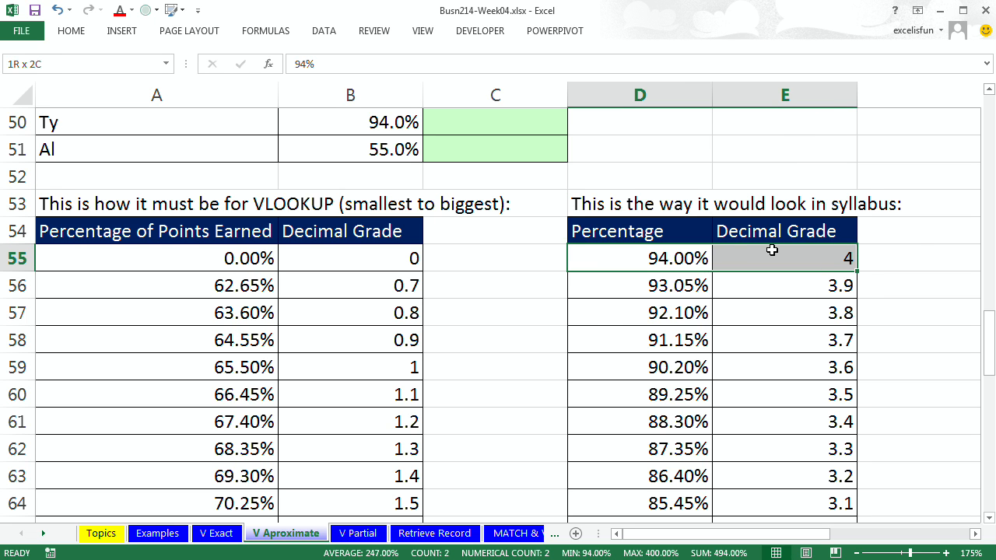
drag(678, 283, 745, 303)
drag(669, 315, 754, 315)
scroll(752, 321, down, 6)
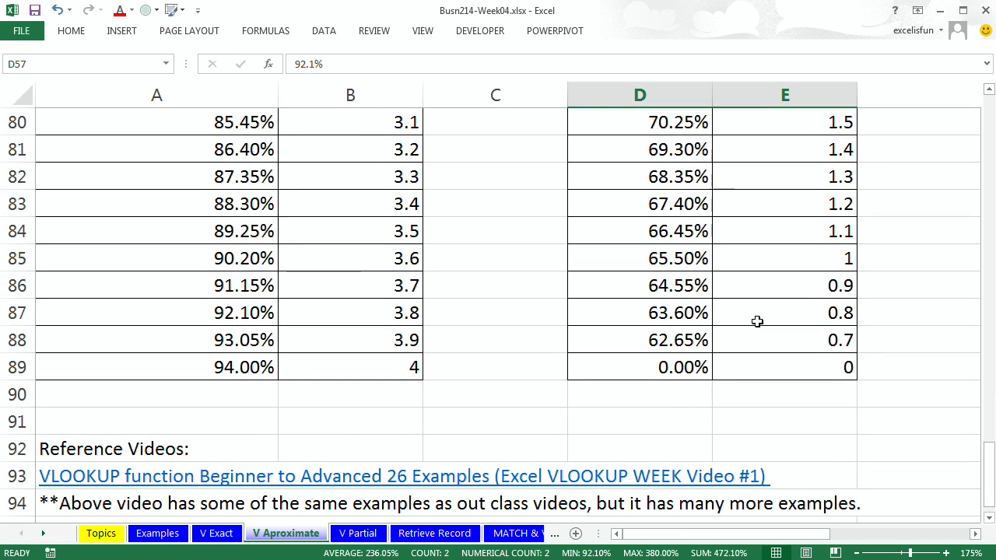
scroll(757, 321, up, 9)
scroll(757, 322, up, 1)
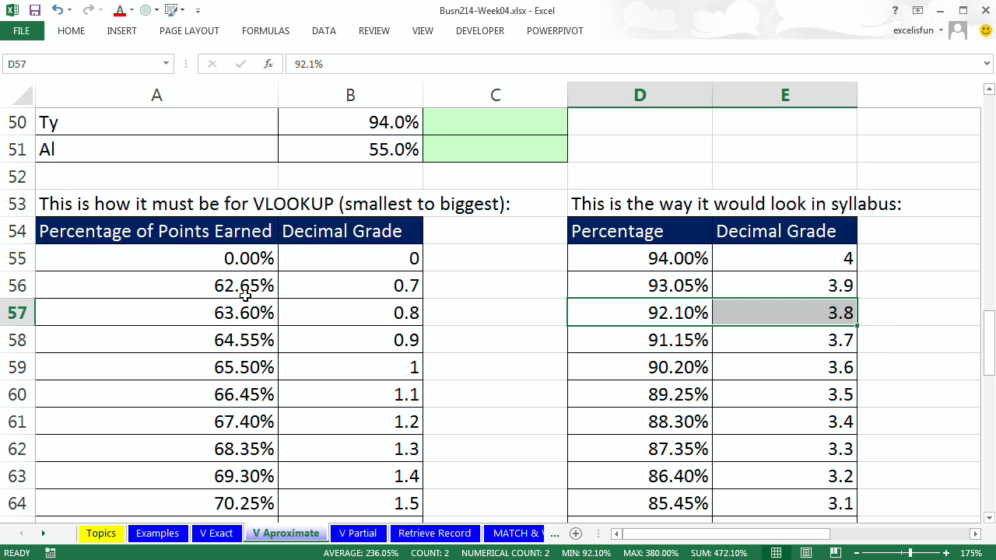
scroll(245, 294, down, 11)
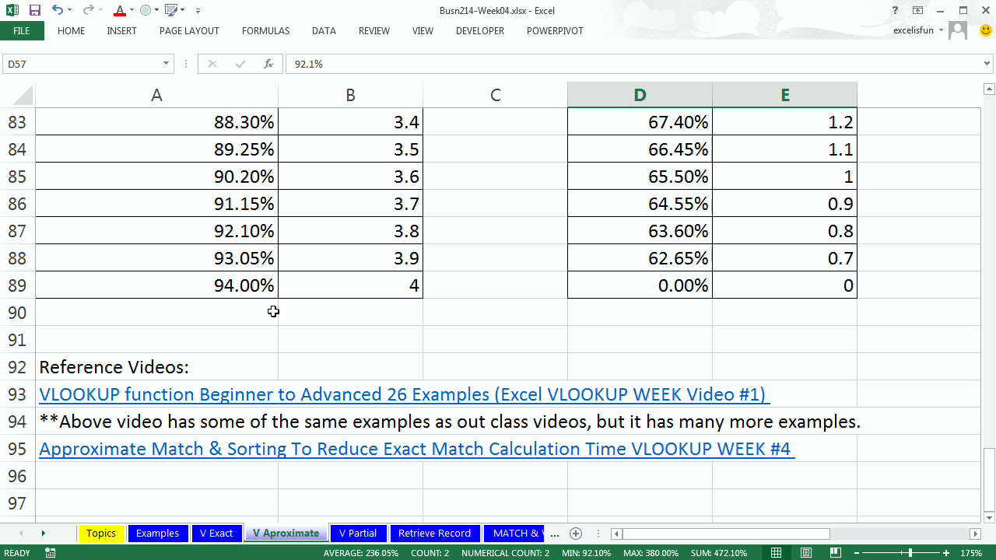
scroll(319, 371, up, 13)
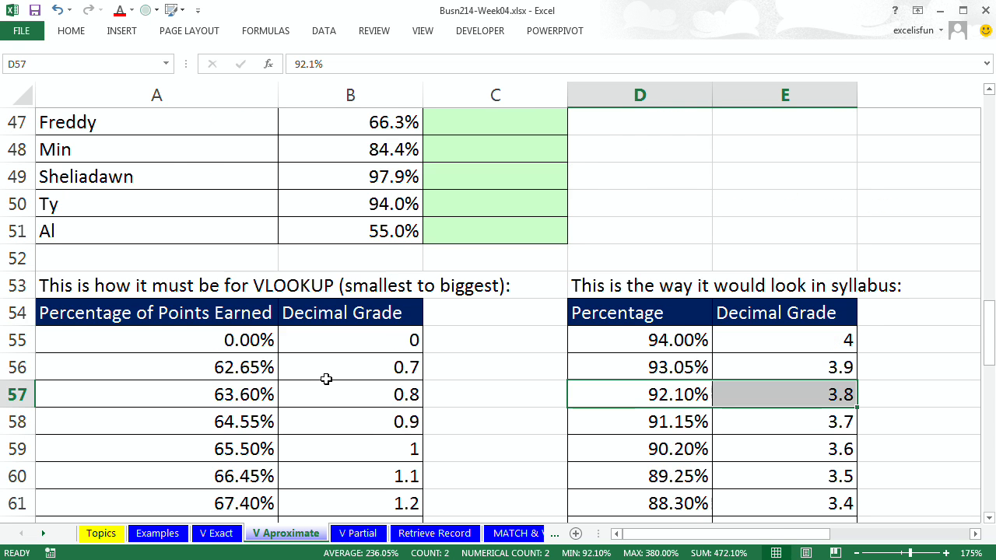
Start a VLOOKUP in the first Decimal Grade cell, C46, with lookup value B46 and the locked table $A$55:$B$89.
click(436, 185)
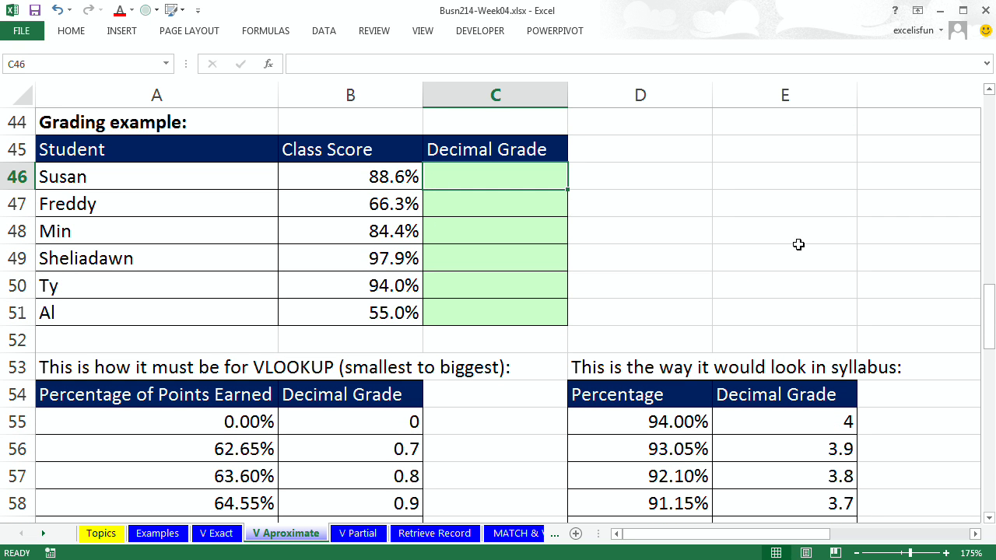
text(=vl)
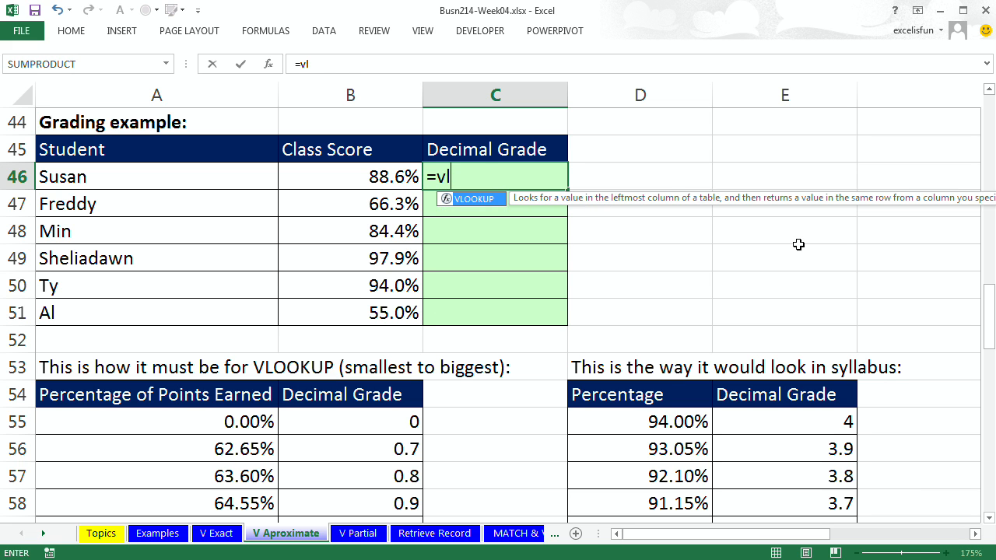
key(Tab)
key(Left)
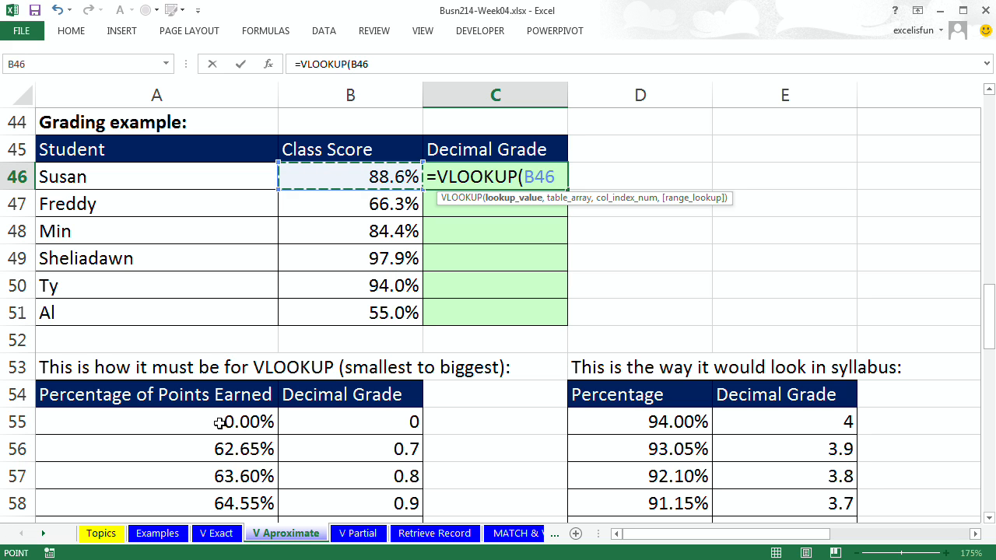
text(,)
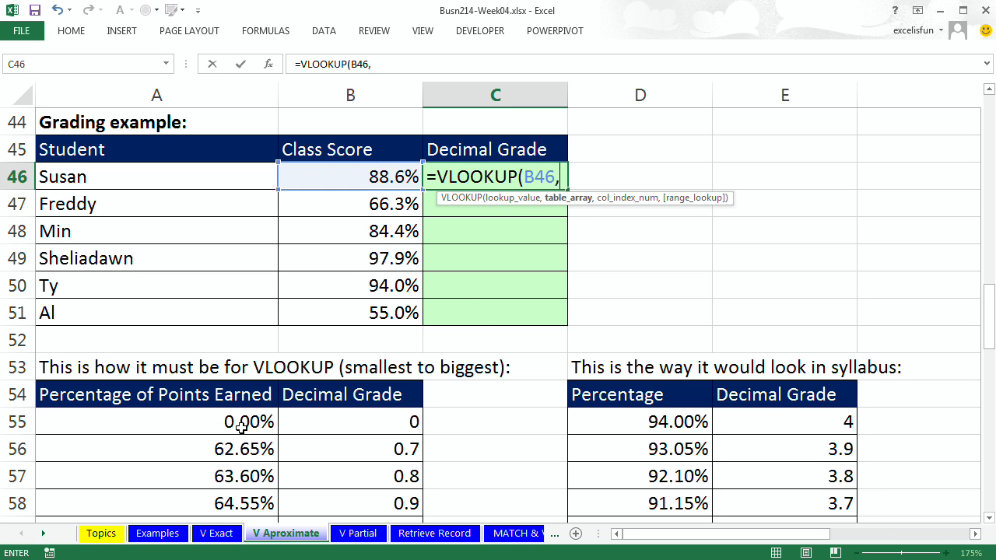
click(241, 426)
key(shift+Right)
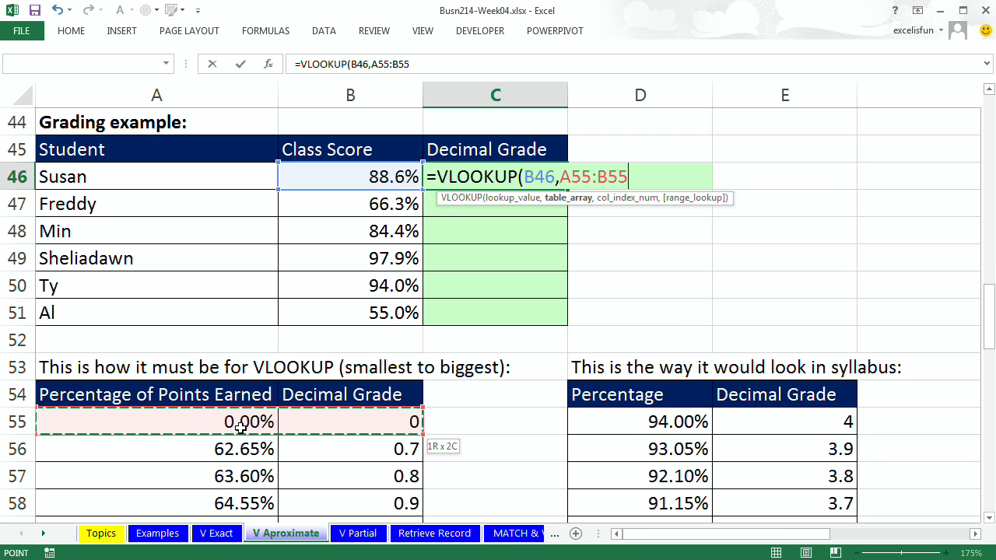
key(ctrl+shift+Down)
key(F4)
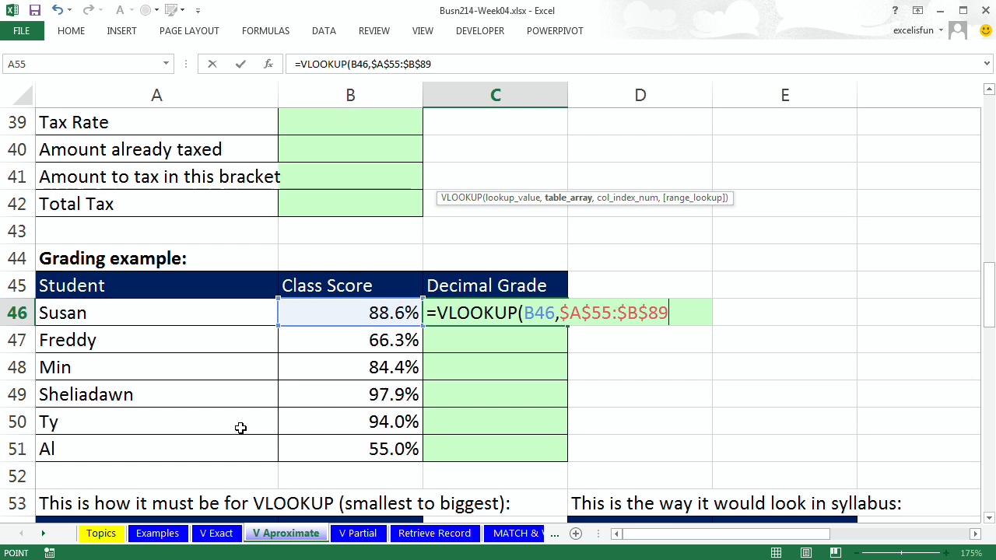
Complete the C46 formula with column index 2 for an approximate match and copy it down to C51.
text(,)
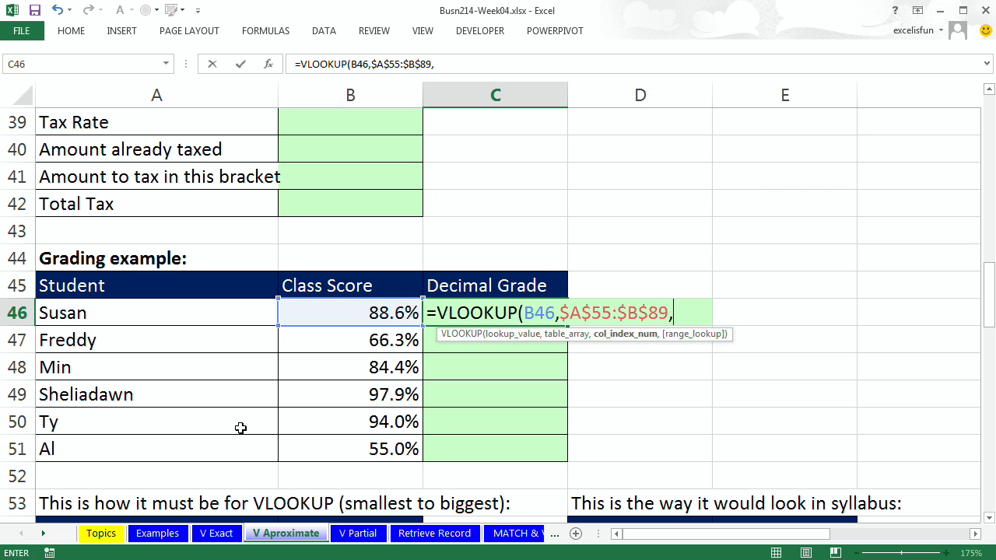
scroll(240, 428, down, 1)
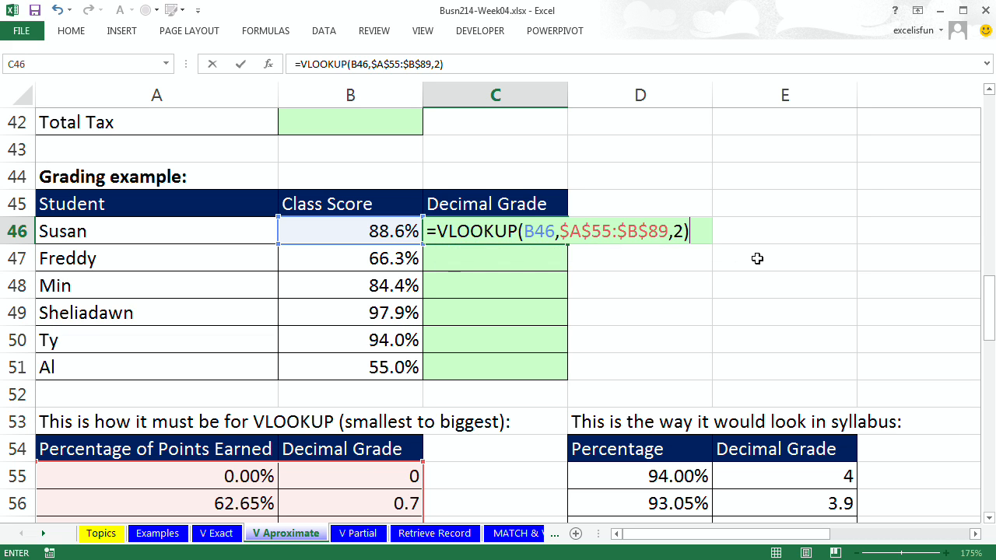
key(ctrl+Return)
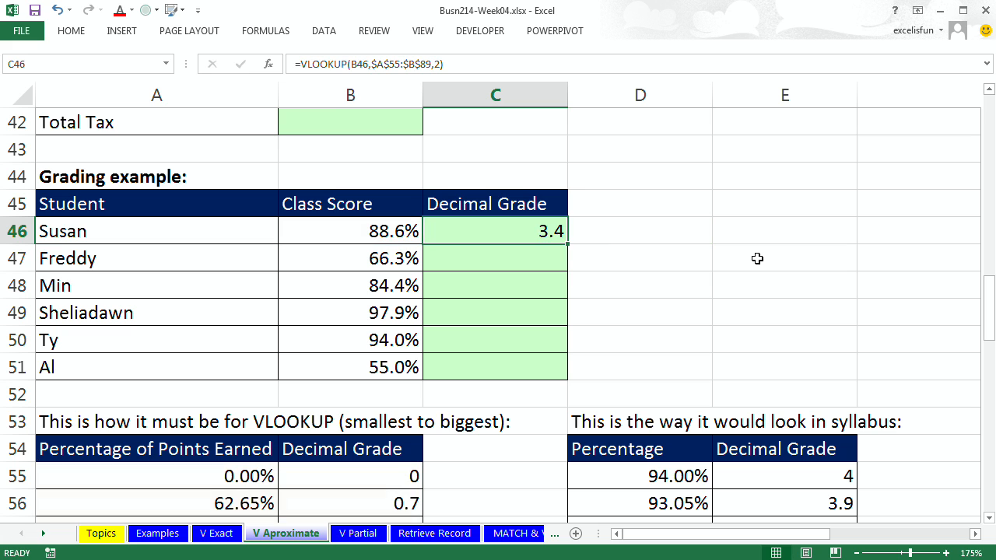
double_click(568, 246)
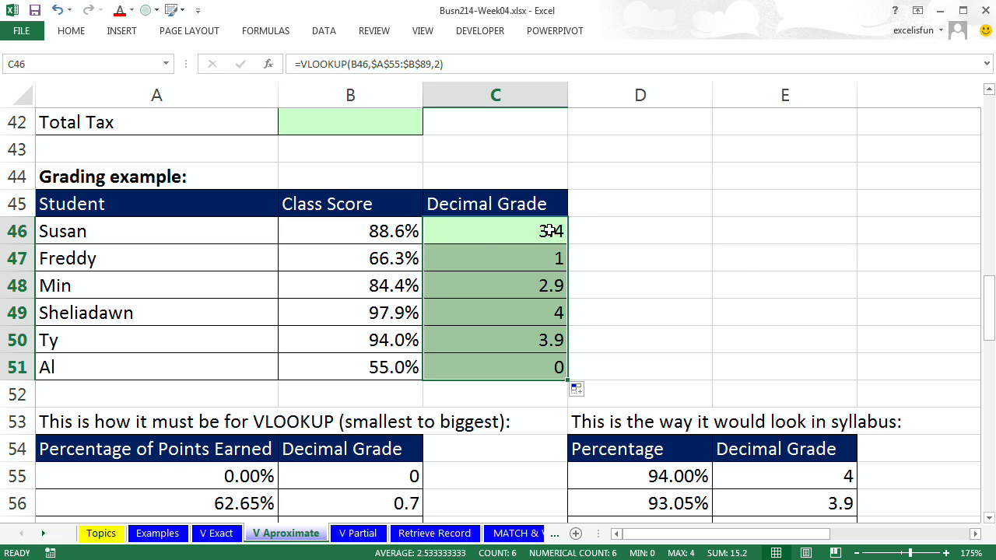
Check the decimal grades for the scores in B46, B47 and B50 against the percentage lookup table.
click(371, 236)
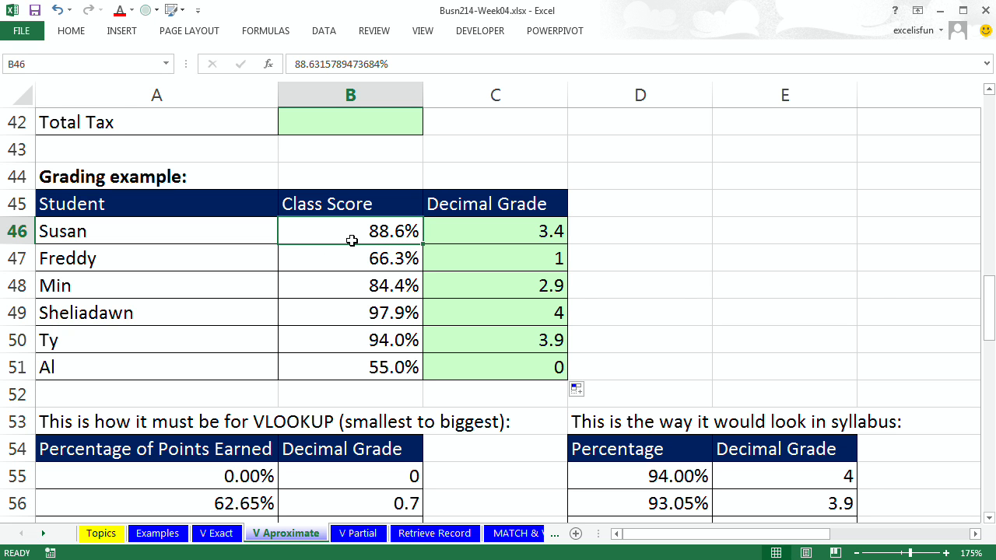
scroll(221, 281, down, 12)
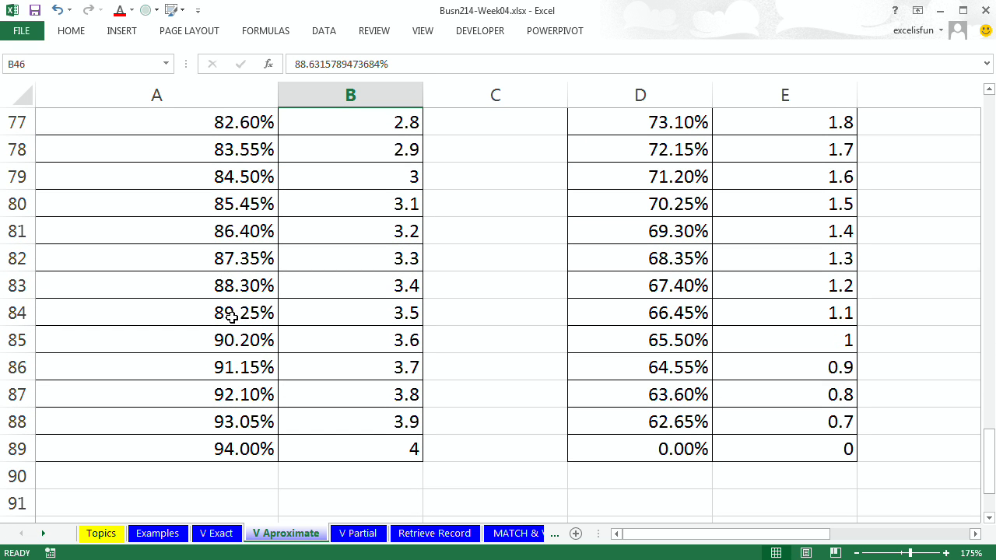
drag(199, 284, 346, 286)
scroll(364, 298, up, 9)
scroll(365, 297, up, 2)
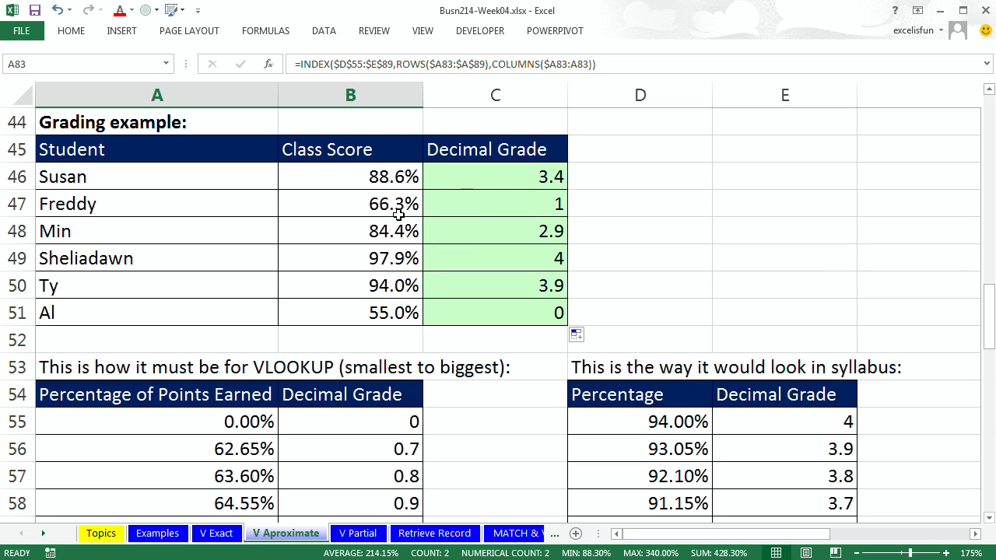
scroll(796, 258, down, 1)
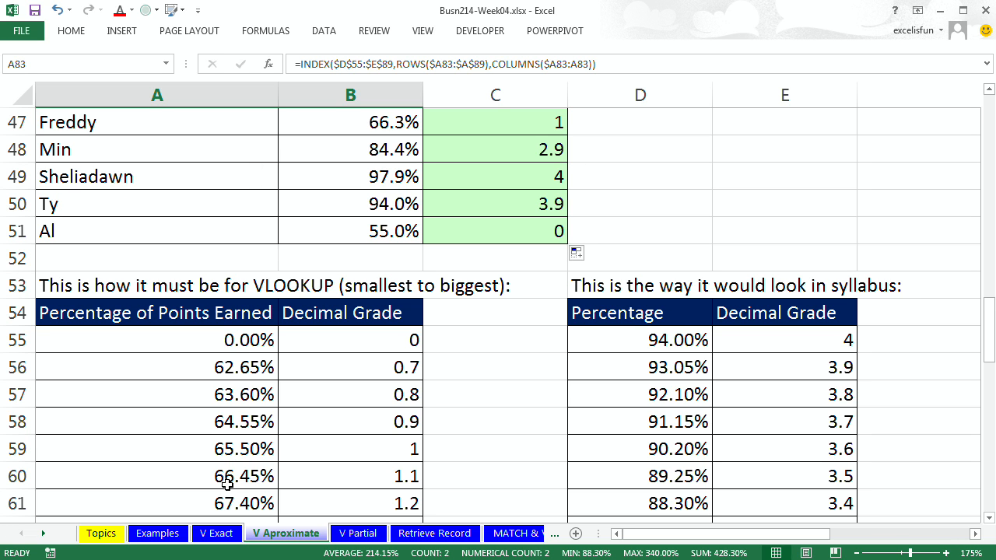
drag(208, 450, 349, 449)
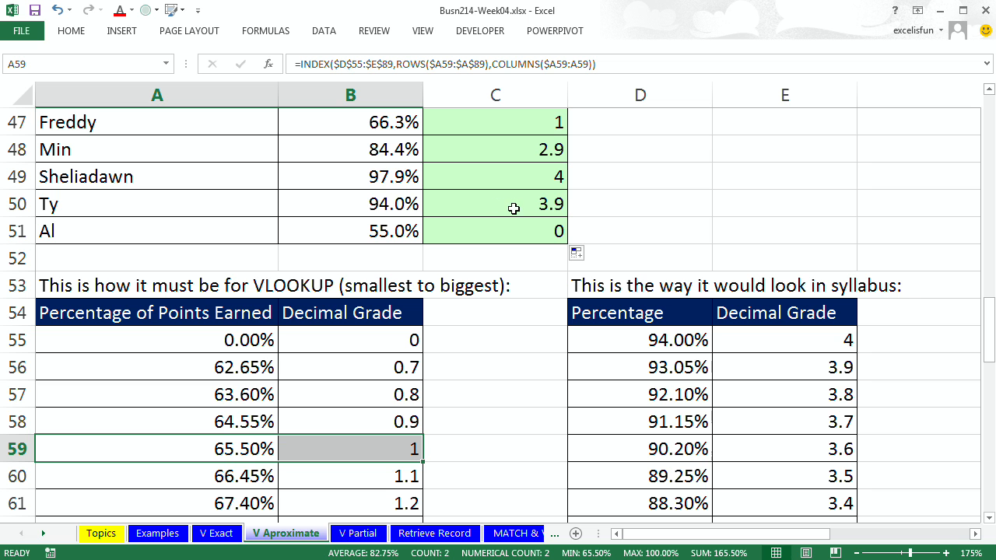
click(370, 204)
scroll(200, 319, down, 1)
scroll(200, 320, down, 12)
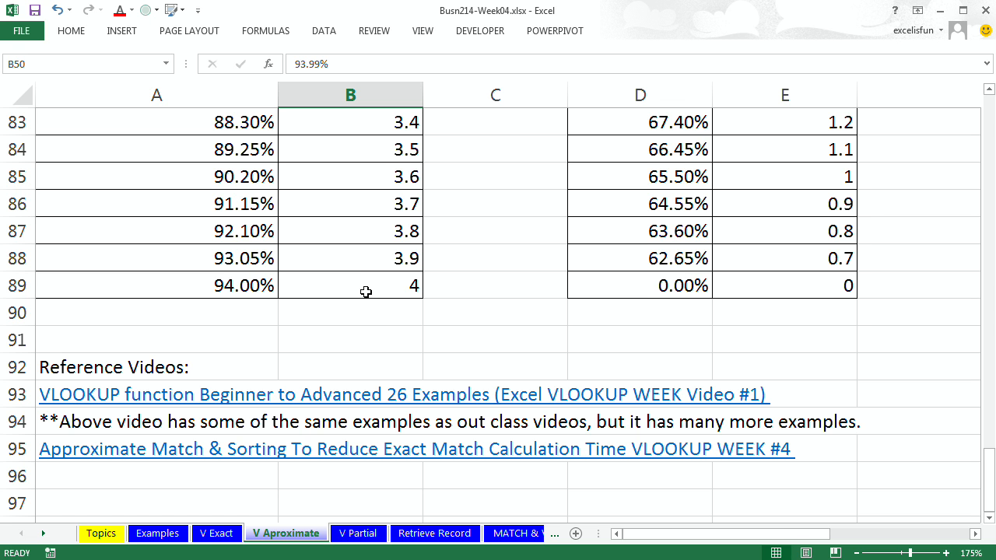
scroll(366, 325, up, 12)
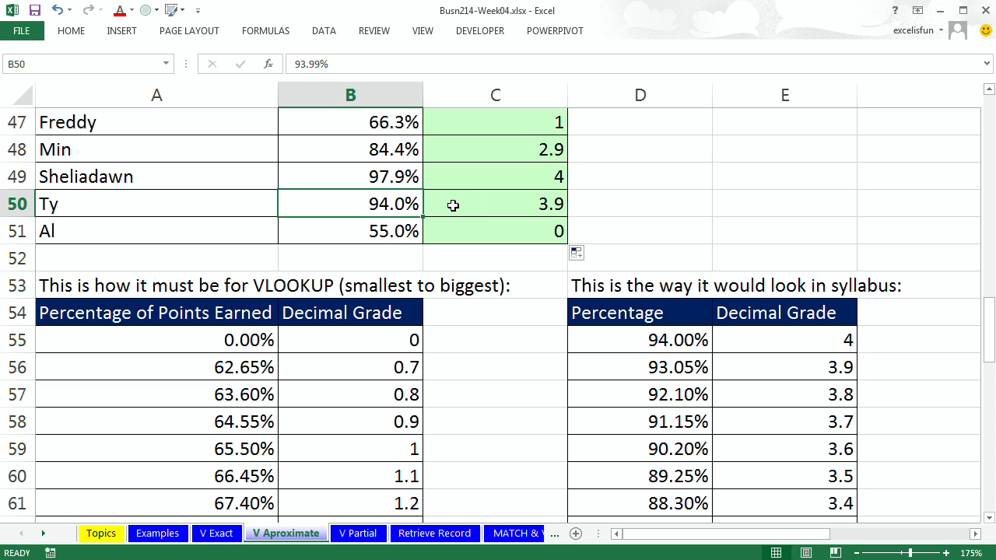
Check the VLOOKUP formula in C50 against the end of its highlighted lookup table.
double_click(457, 205)
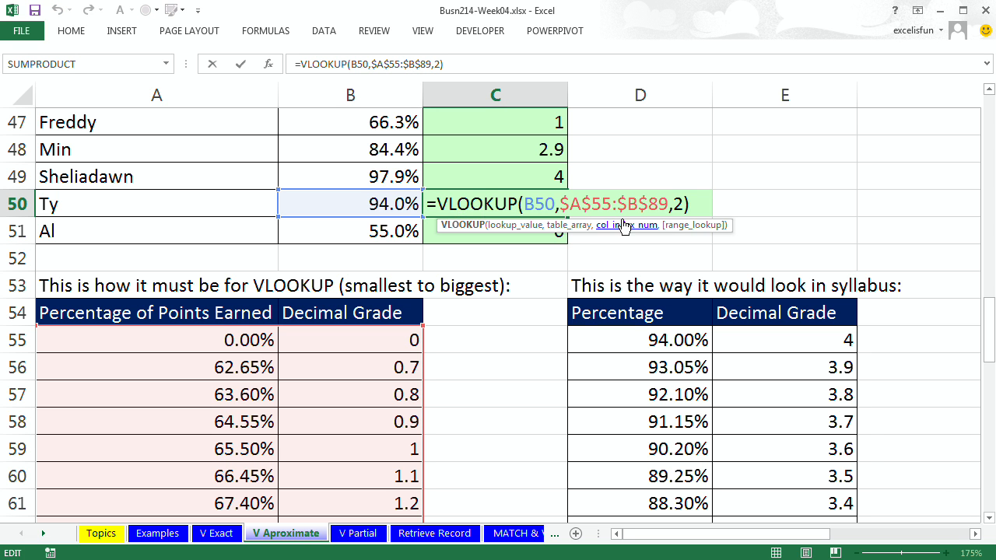
scroll(321, 341, down, 12)
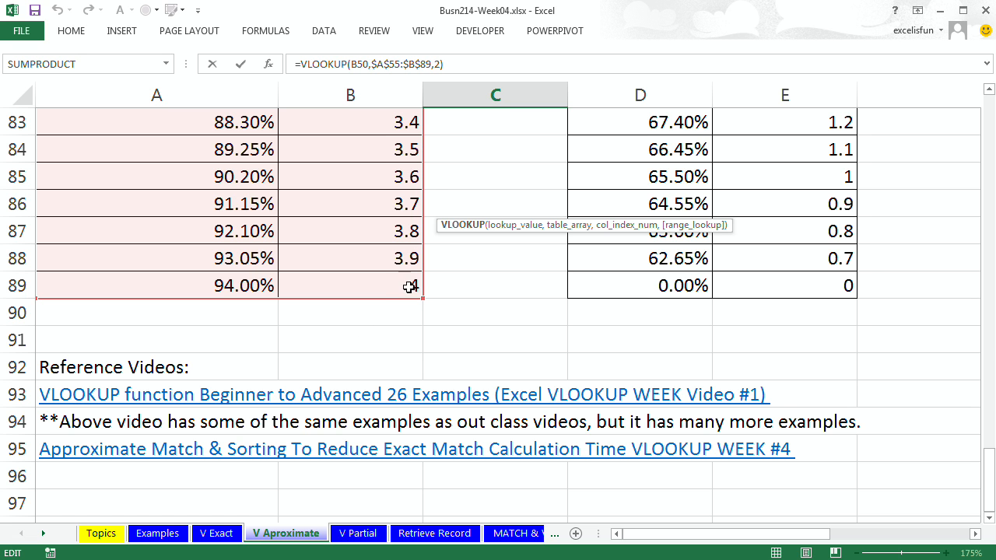
scroll(435, 323, up, 13)
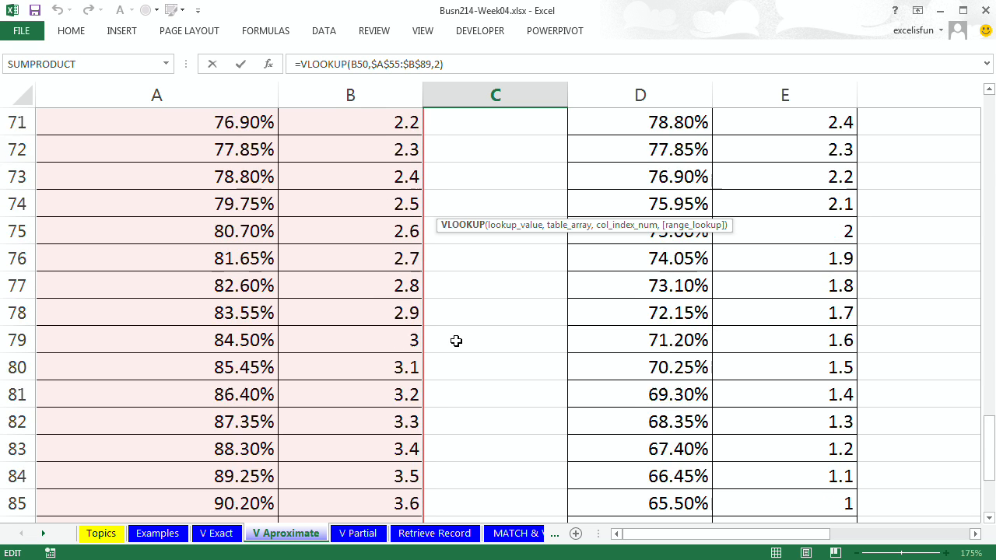
key(ctrl+Return)
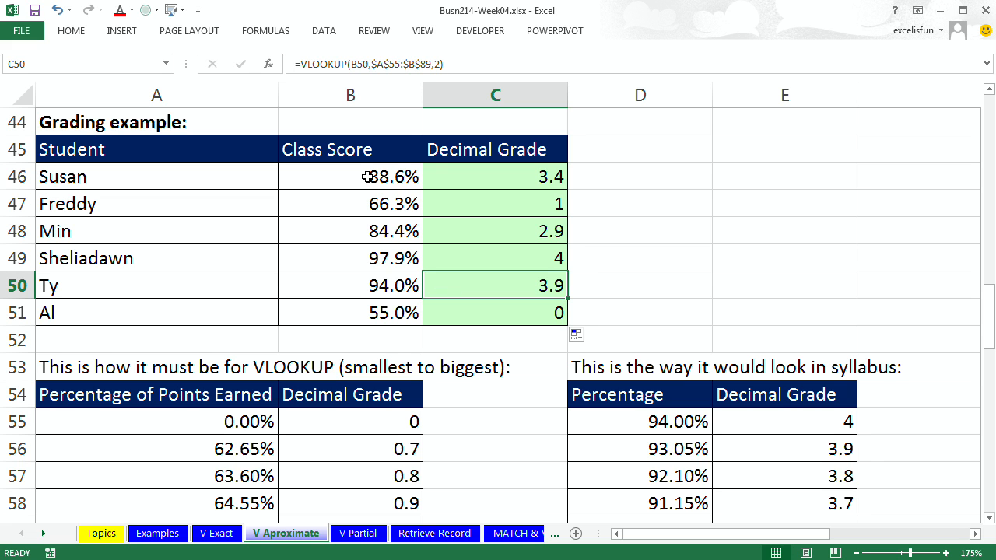
Show the class scores in B46:B51 with two decimal places.
drag(367, 177, 366, 312)
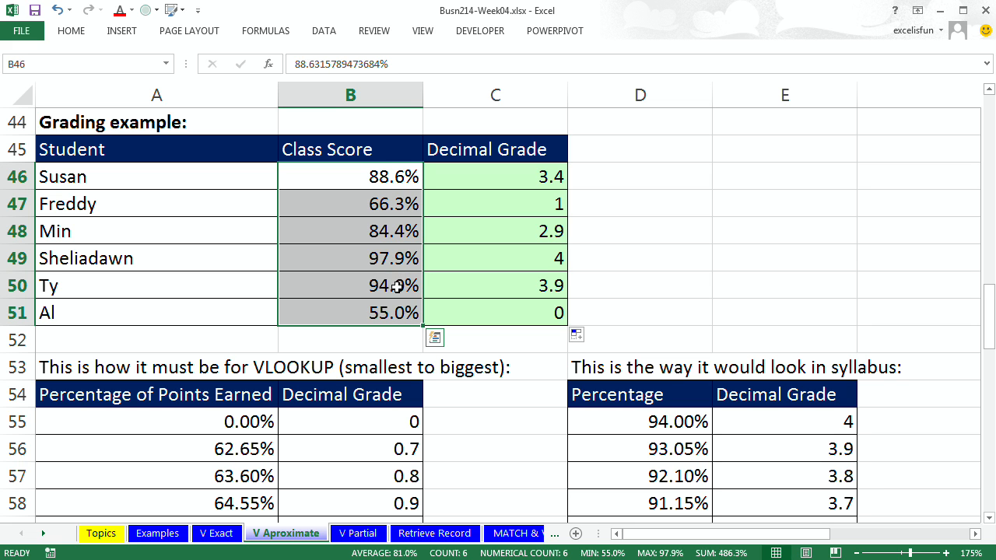
click(71, 31)
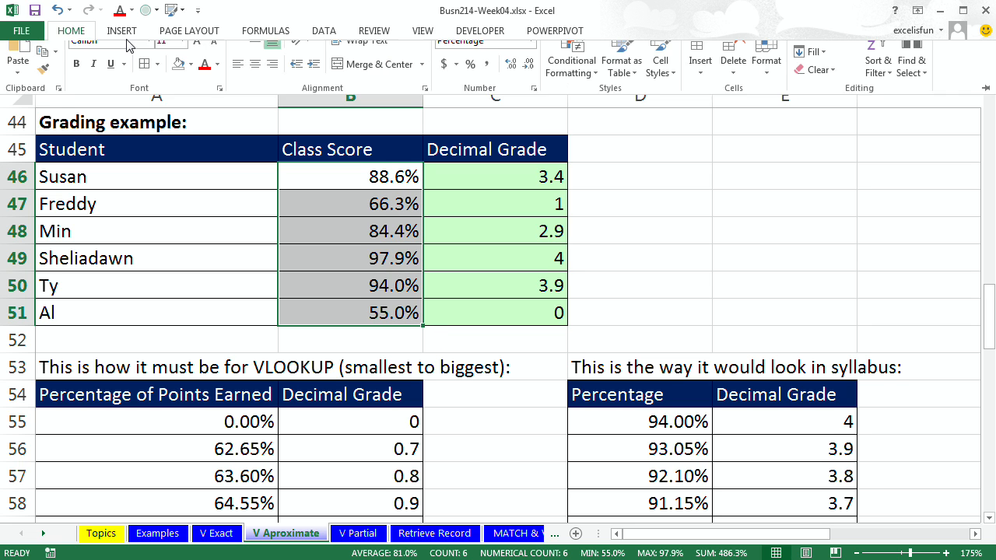
click(510, 82)
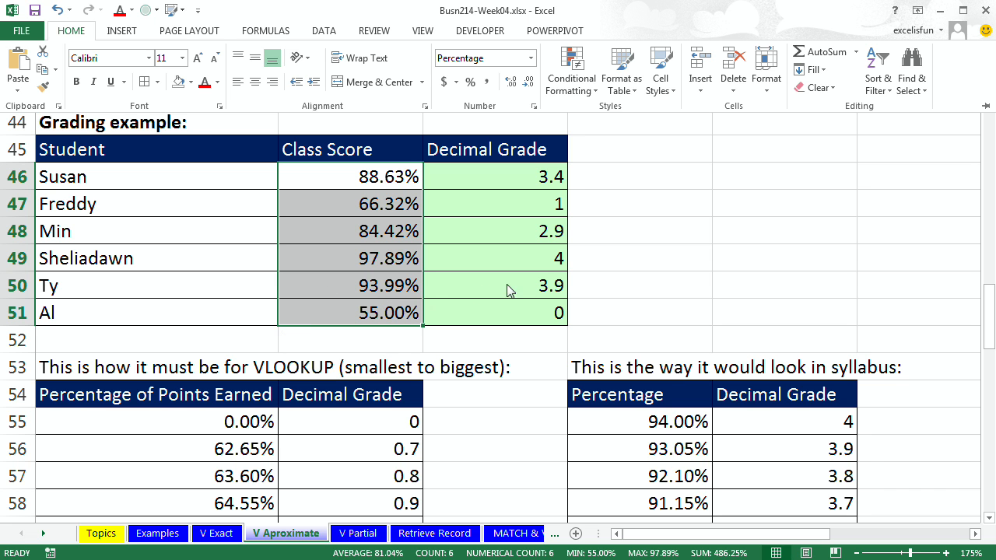
key(ctrl+F1)
Compare the class score in B50 with the last two rows of the lookup table and review the C50 formula.
scroll(215, 420, down, 12)
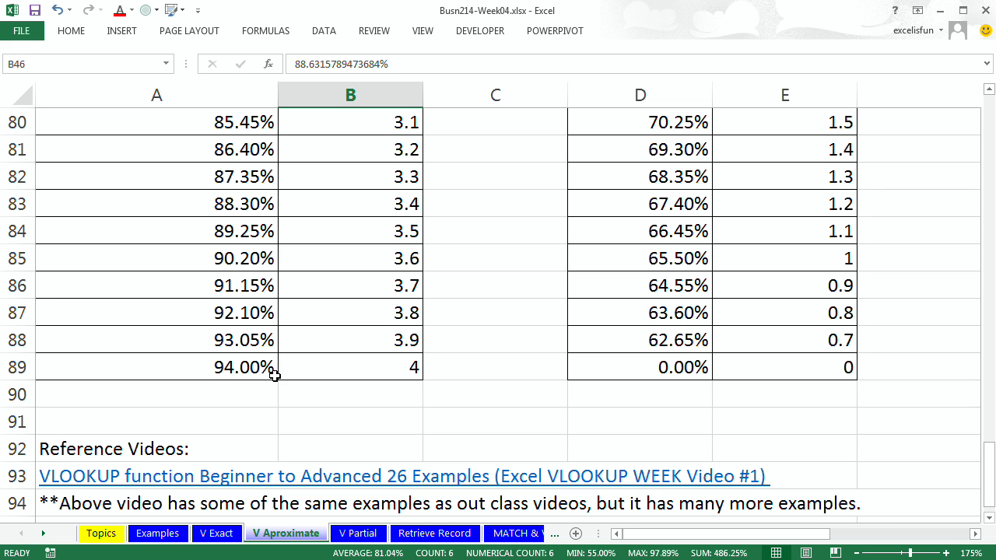
drag(222, 341, 366, 343)
scroll(477, 341, up, 3)
scroll(476, 341, up, 10)
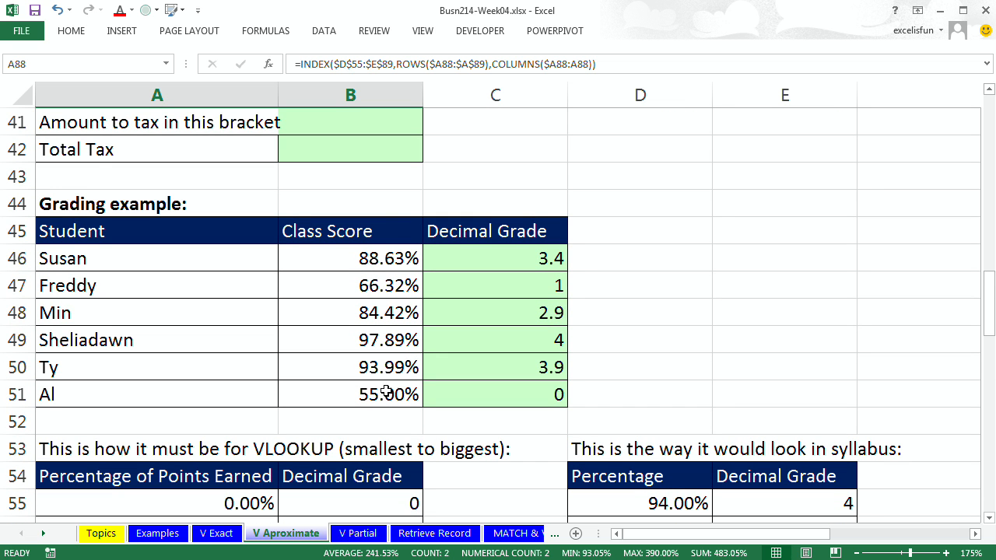
double_click(509, 368)
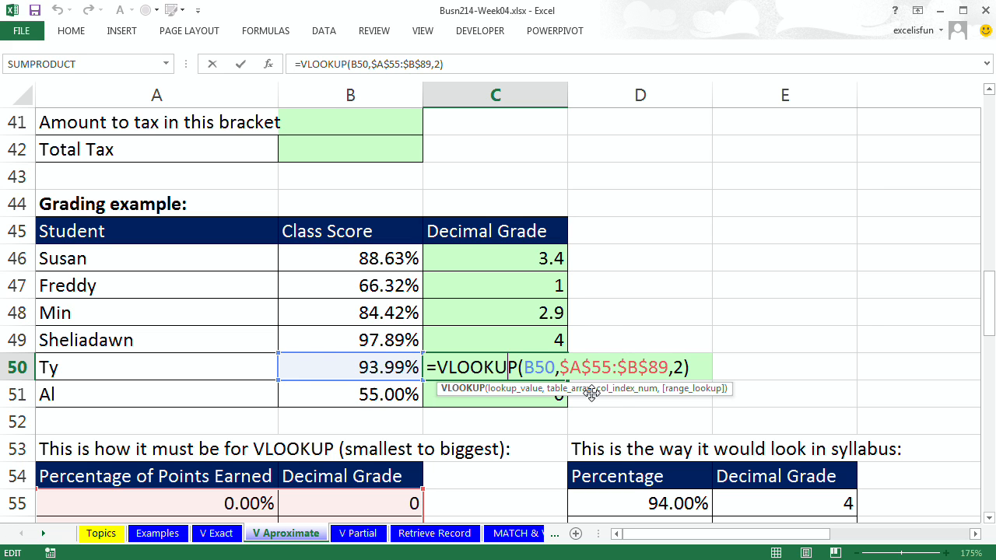
key(Return)
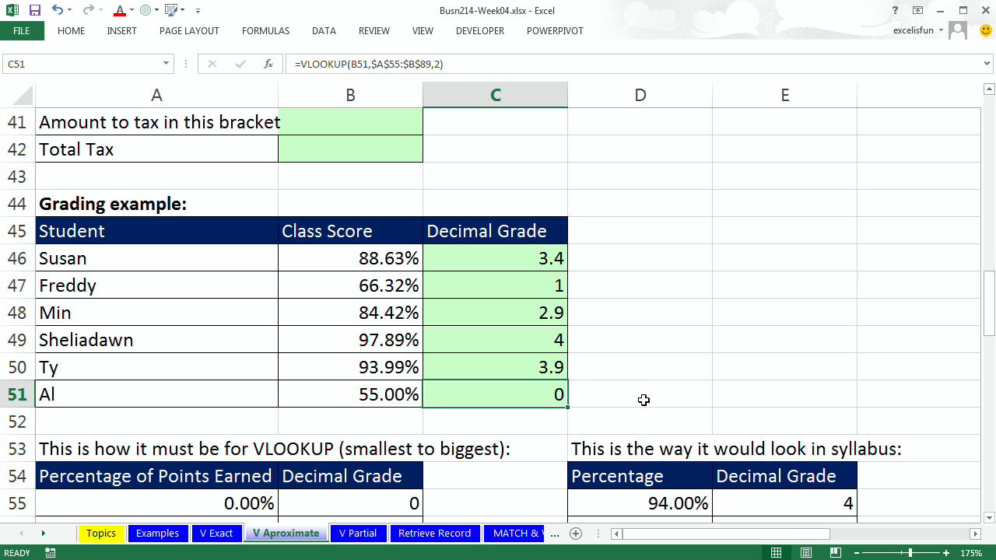
Examine the Tax Example's bracket table, especially the lower and upper limits in row 31.
scroll(649, 401, up, 5)
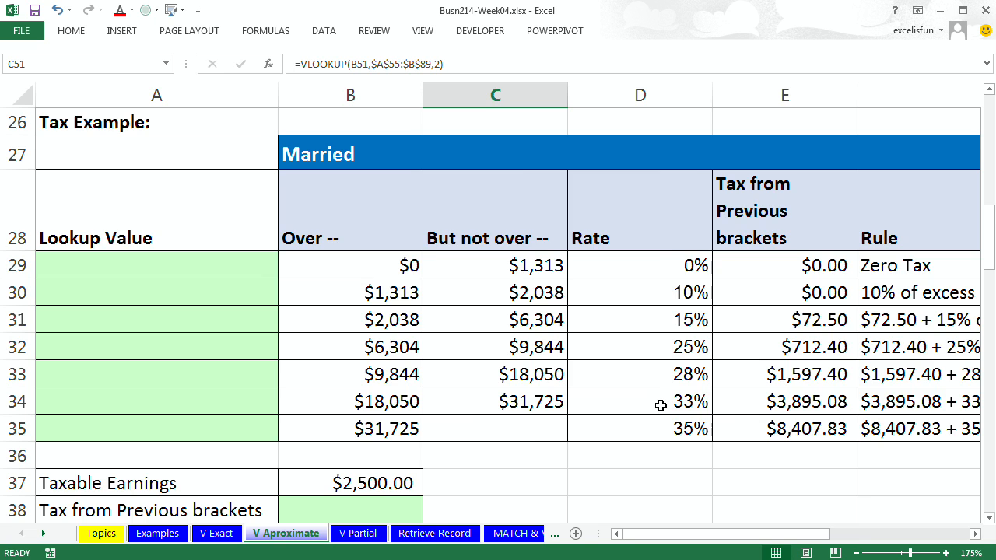
scroll(660, 404, down, 1)
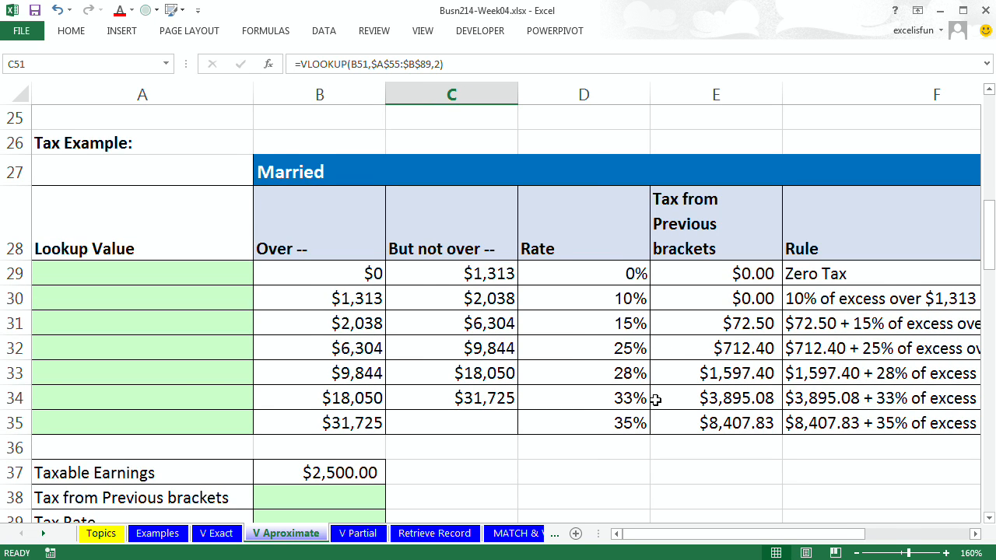
scroll(656, 399, down, 1)
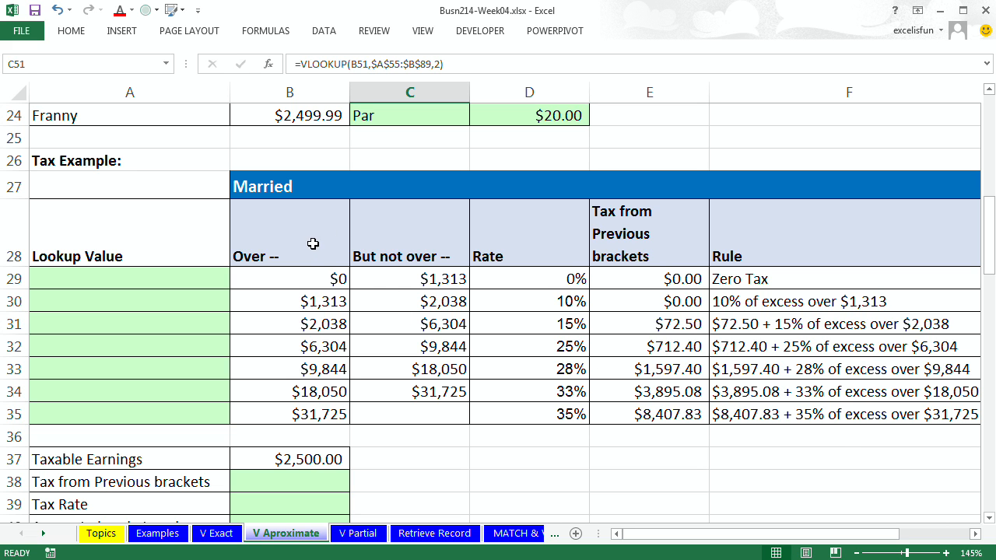
drag(287, 326, 782, 325)
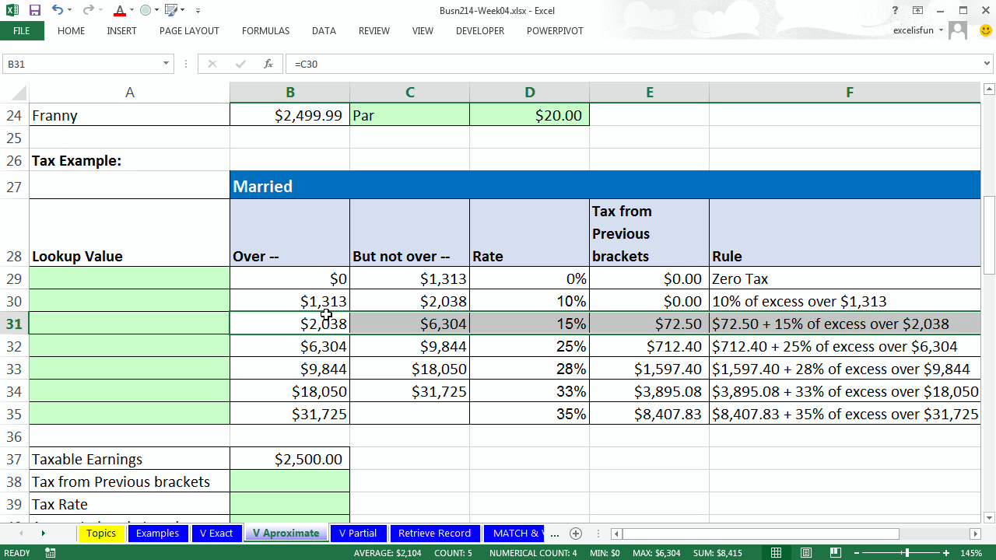
click(408, 326)
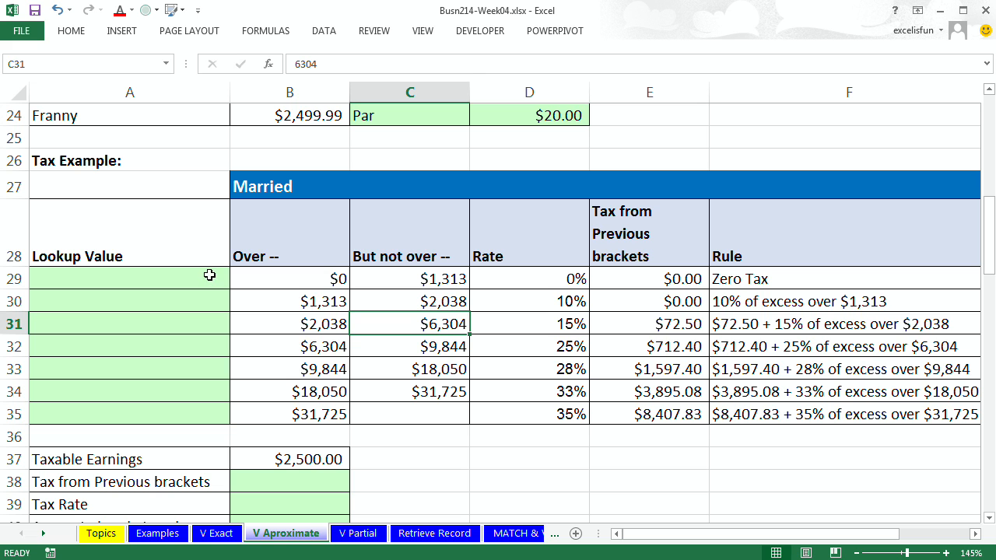
click(310, 328)
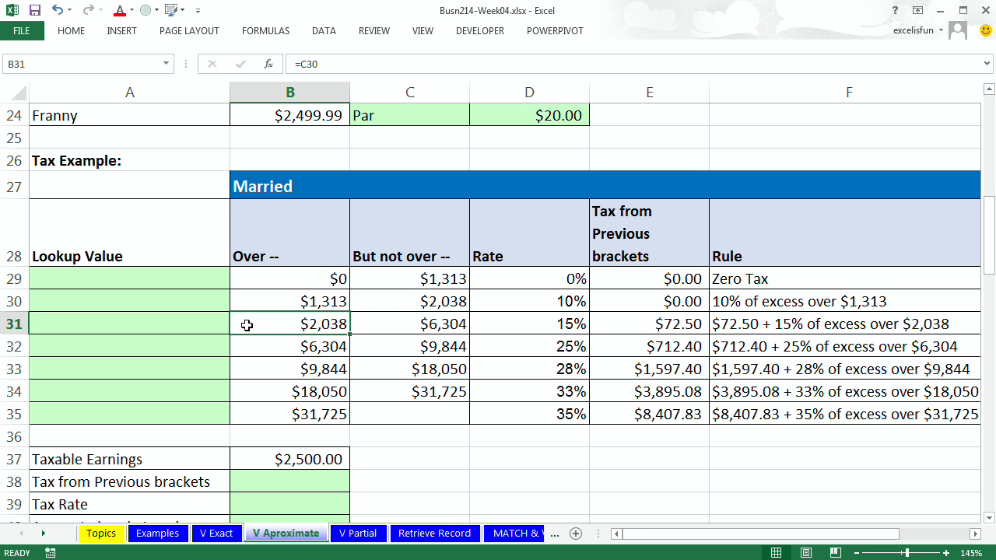
Enter 0 as the first lookup value of the tax table in A29.
click(205, 321)
click(216, 274)
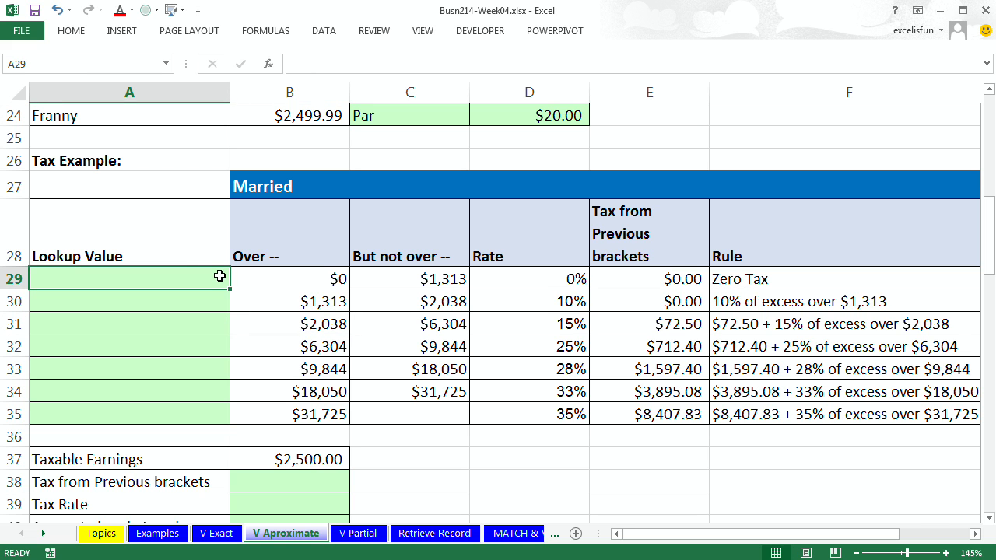
click(208, 303)
click(215, 274)
text(0)
key(Return)
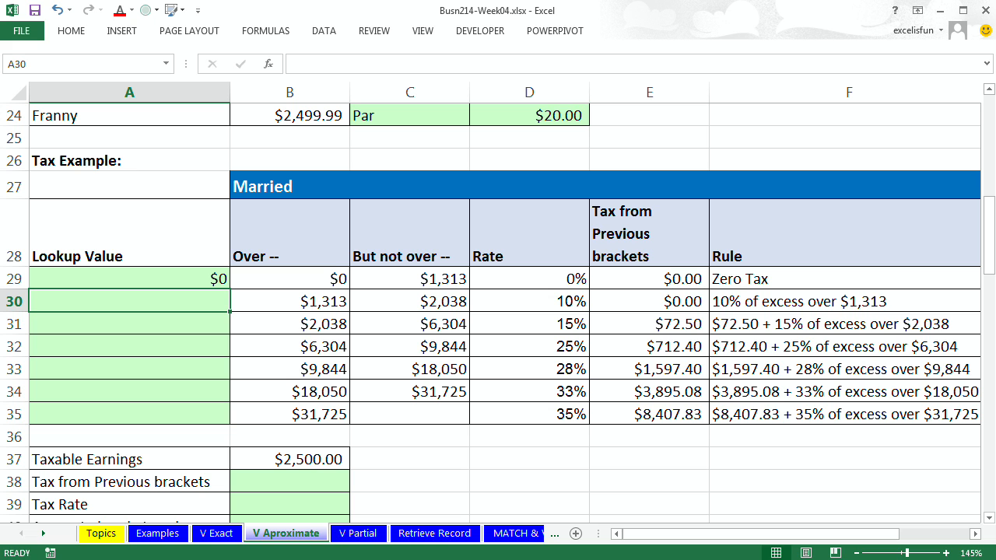
Enter =B30+.01 in A30 and copy the formula down to A35.
text(=)
key(Right)
text(+.01)
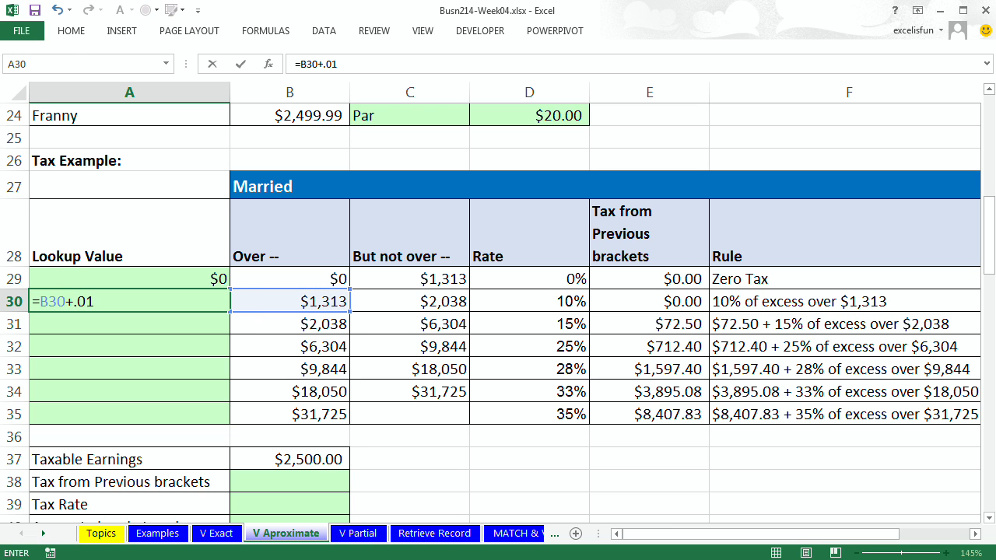
key(ctrl+Return)
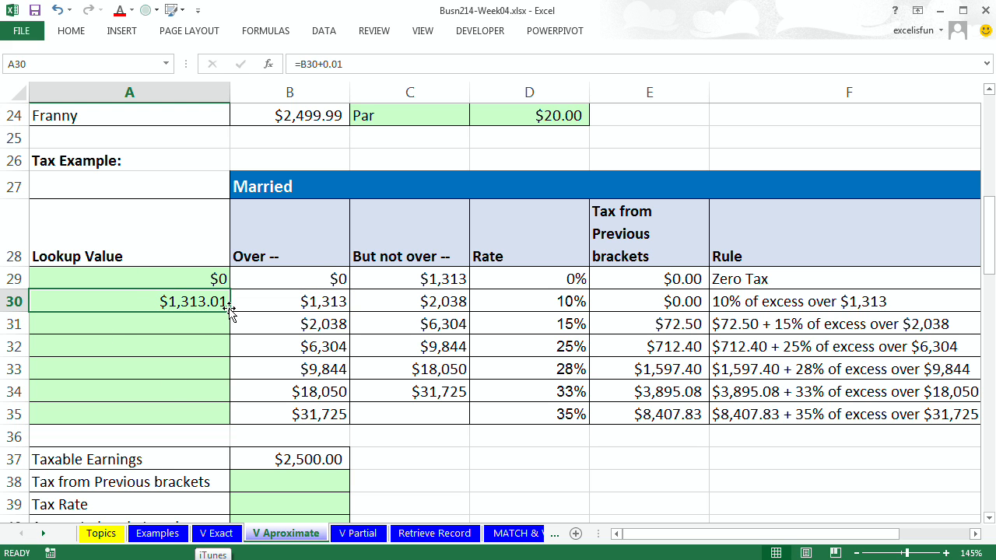
drag(230, 311, 230, 424)
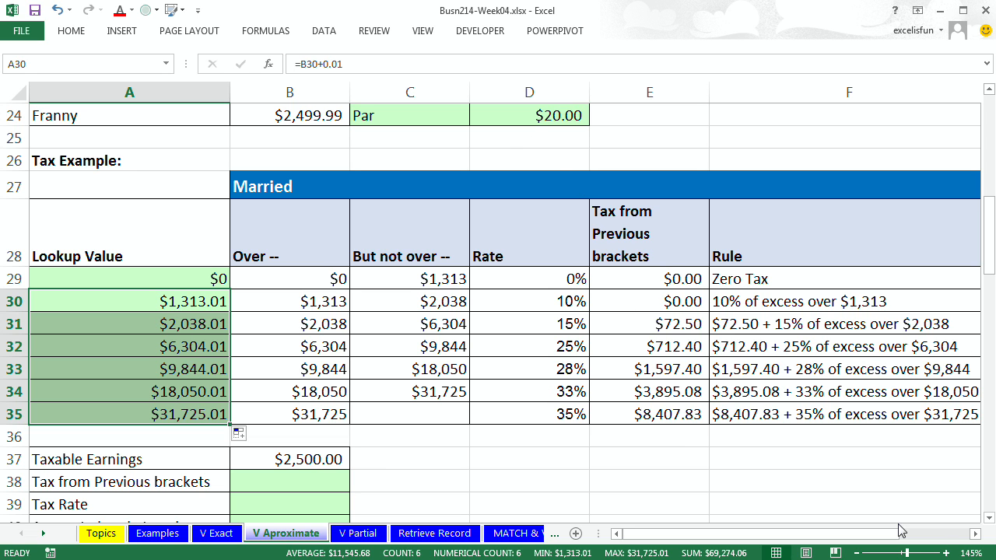
Start a VLOOKUP in the Tax from Previous brackets cell, B38, with the locked lookup value $B$37.
scroll(267, 390, down, 2)
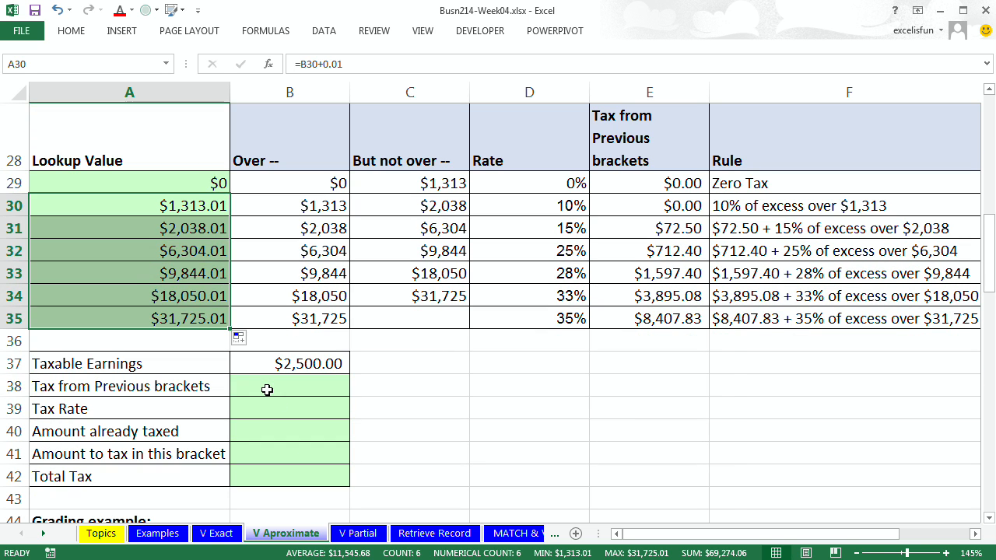
click(267, 390)
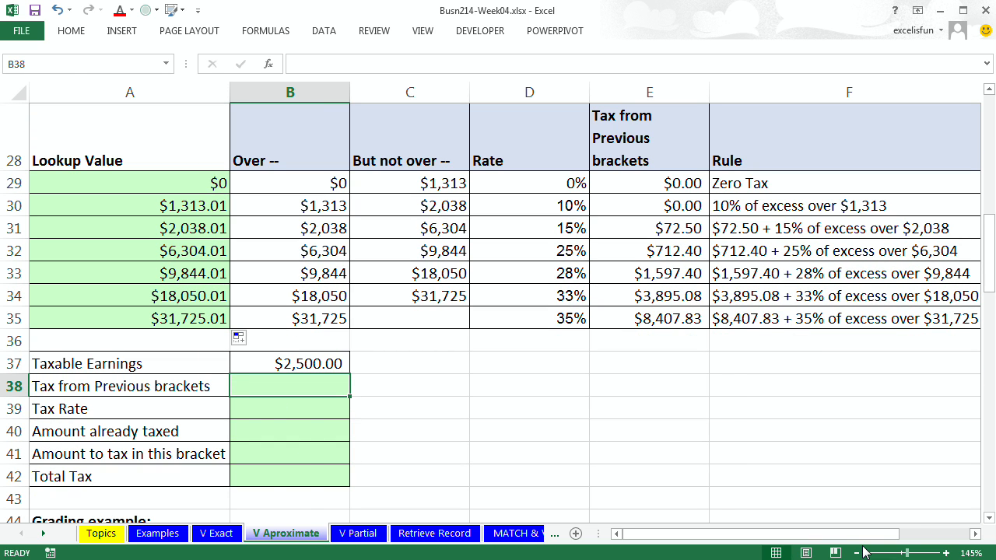
text(=vl)
key(Tab)
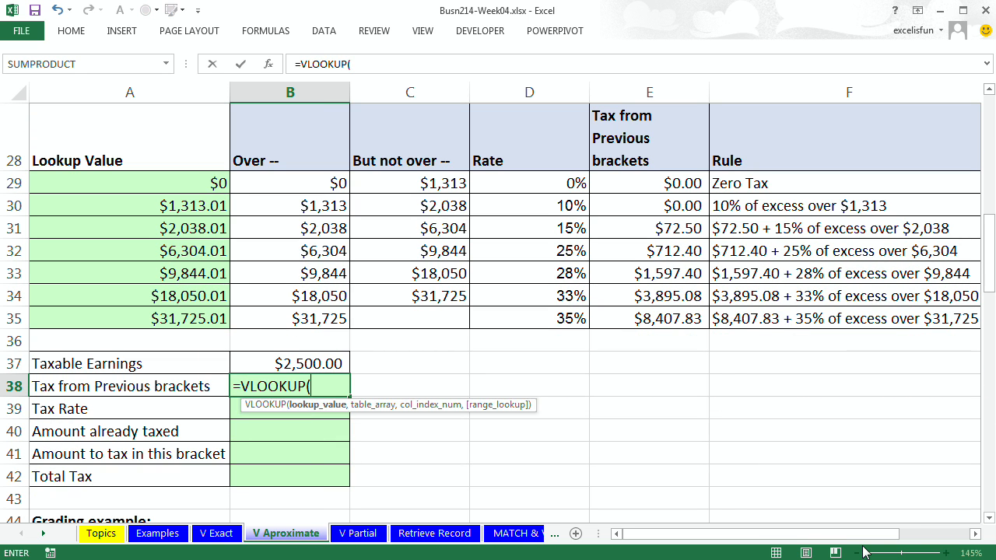
key(Up)
key(F4)
text(,)
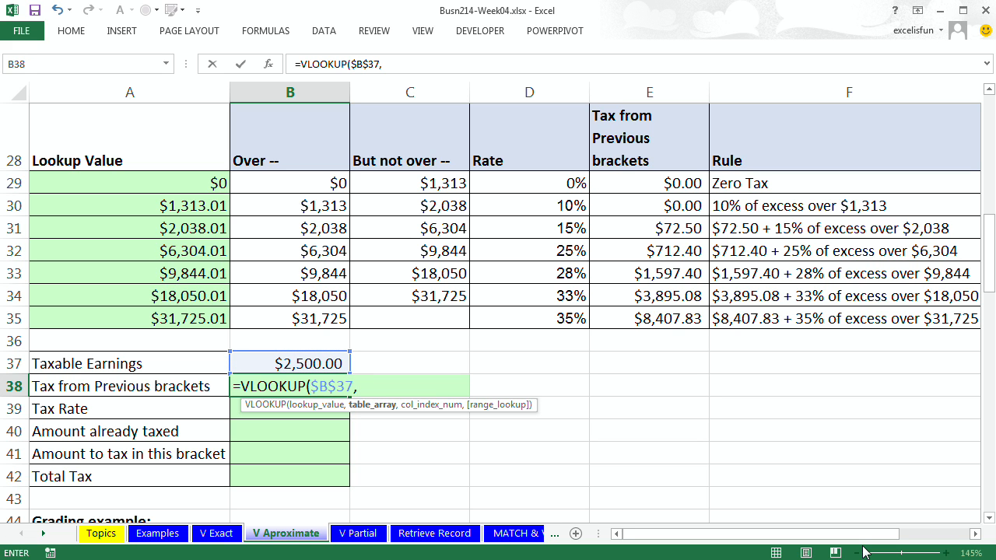
Complete the B38 formula with the locked table $A$29:$E$35 and column index 5 for an approximate match.
drag(129, 188, 676, 311)
key(F4)
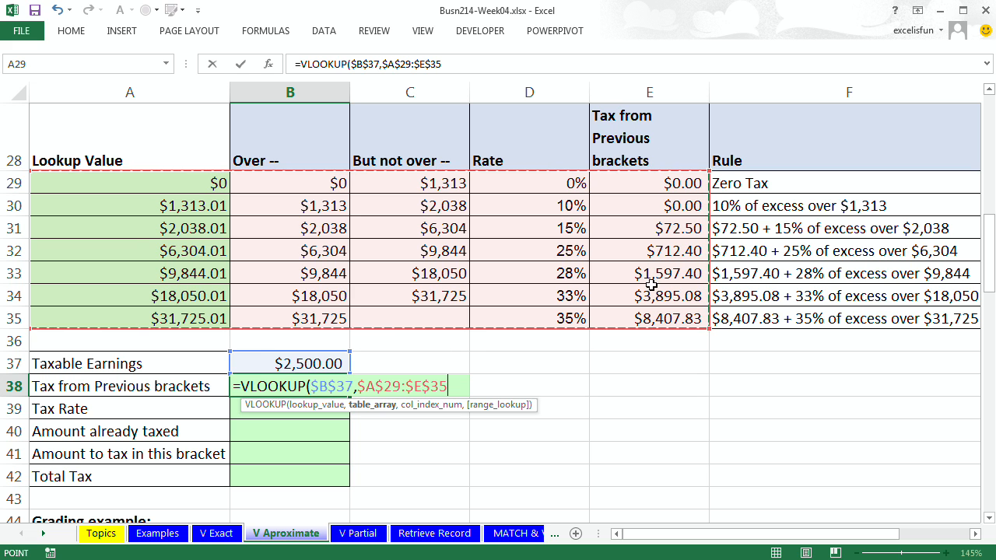
text(,)
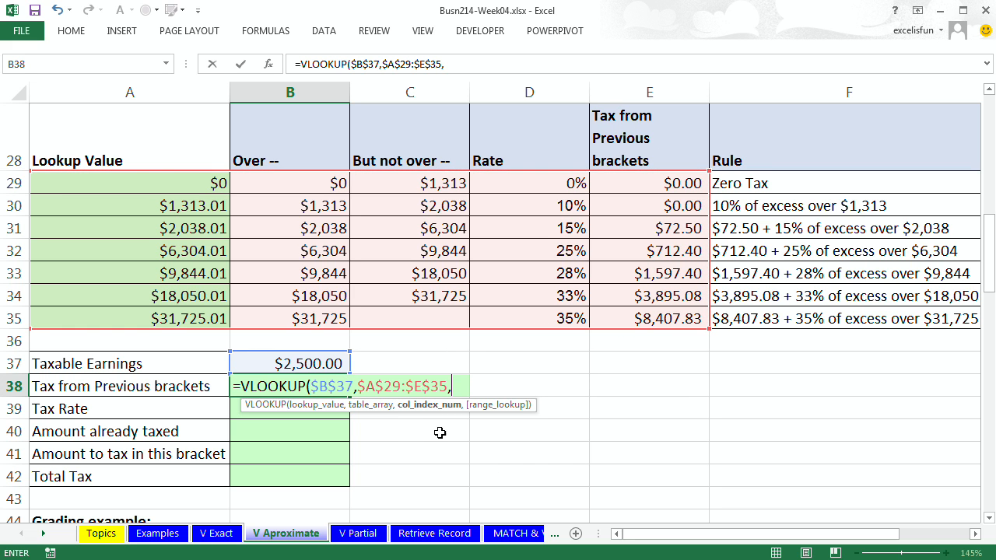
text(5))
key(ctrl+Return)
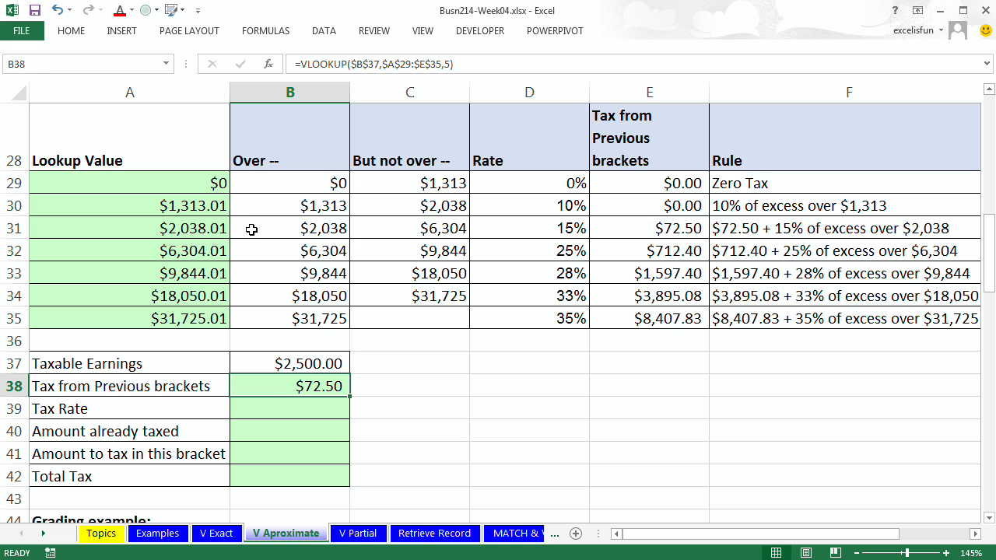
Check the taxable earnings and the B38 result against the bracket limits, rate and rule in row 31.
drag(251, 230, 691, 227)
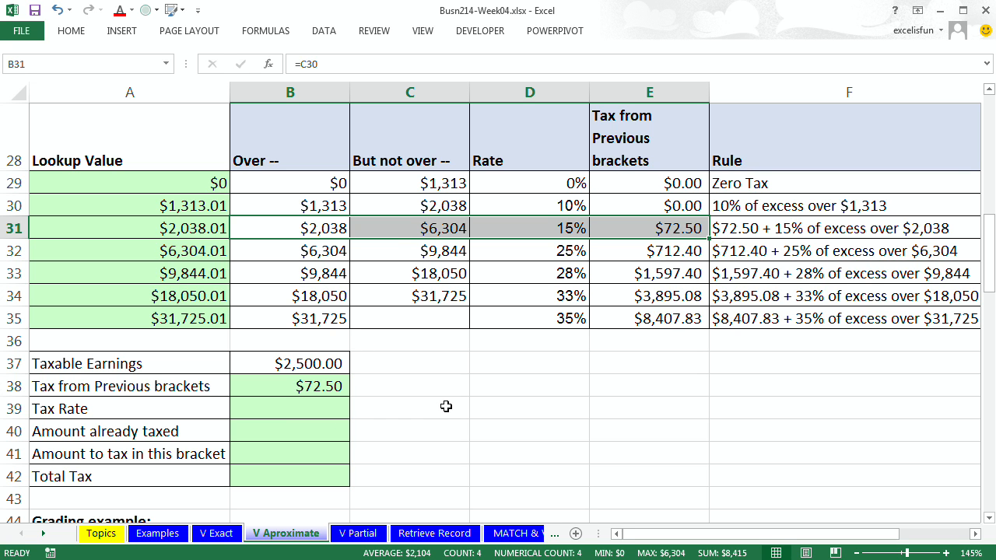
click(332, 388)
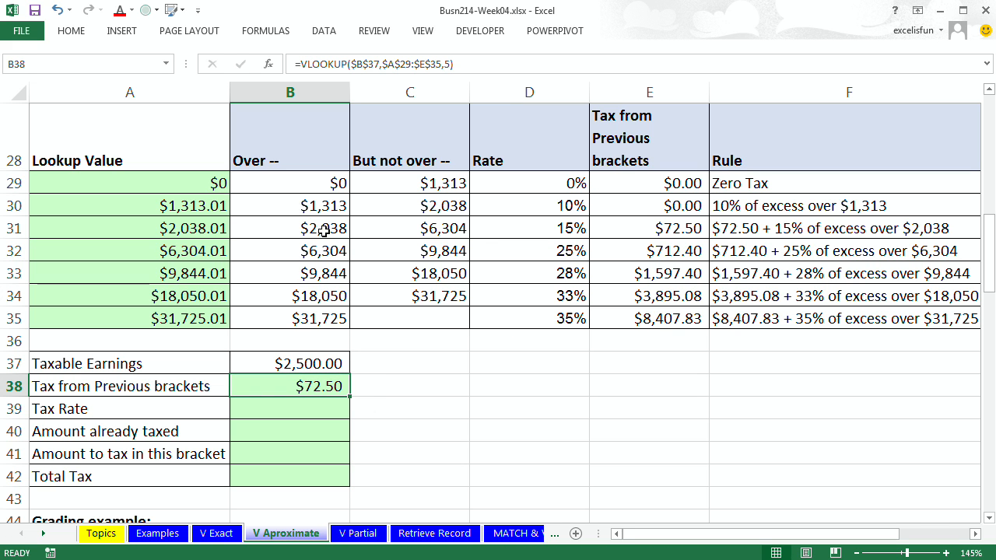
click(310, 363)
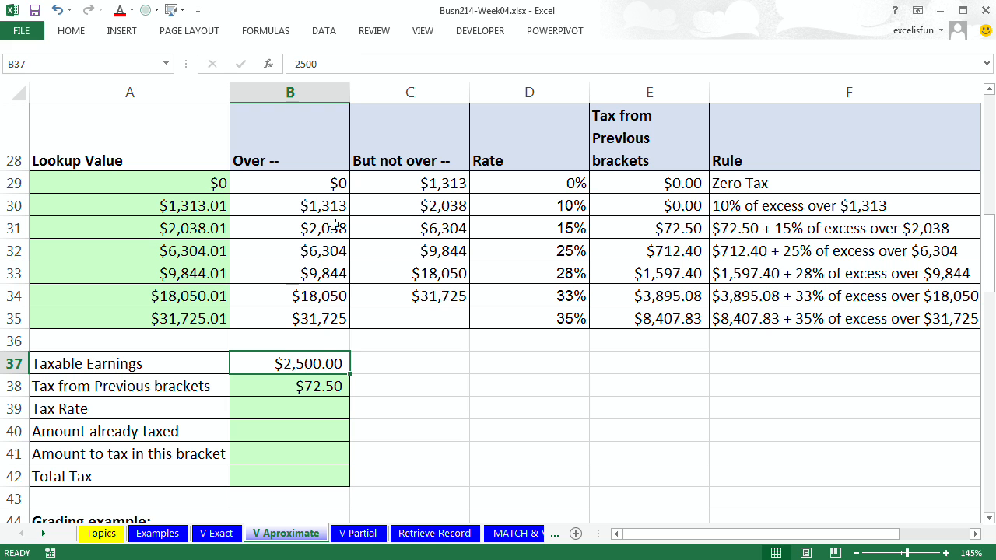
drag(174, 225, 762, 226)
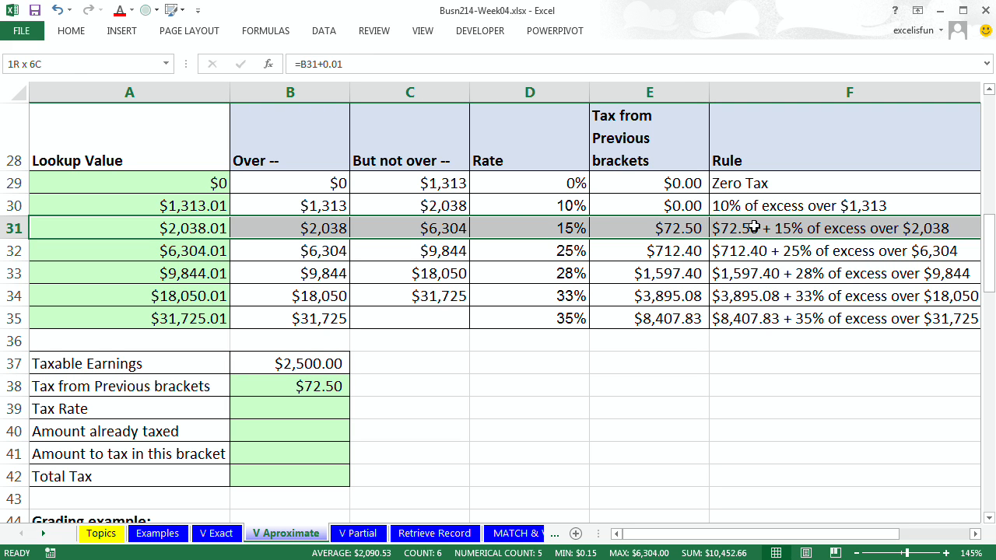
click(547, 226)
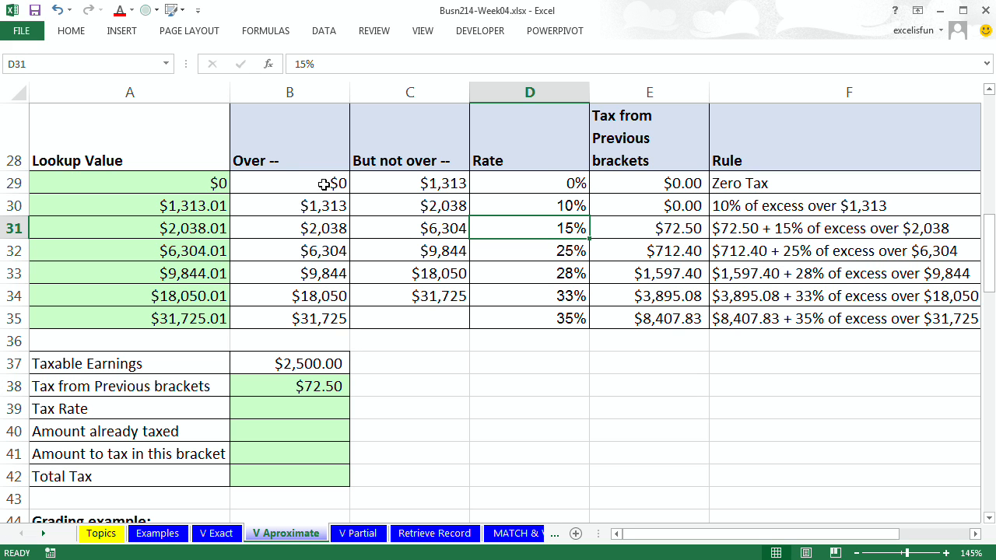
click(276, 229)
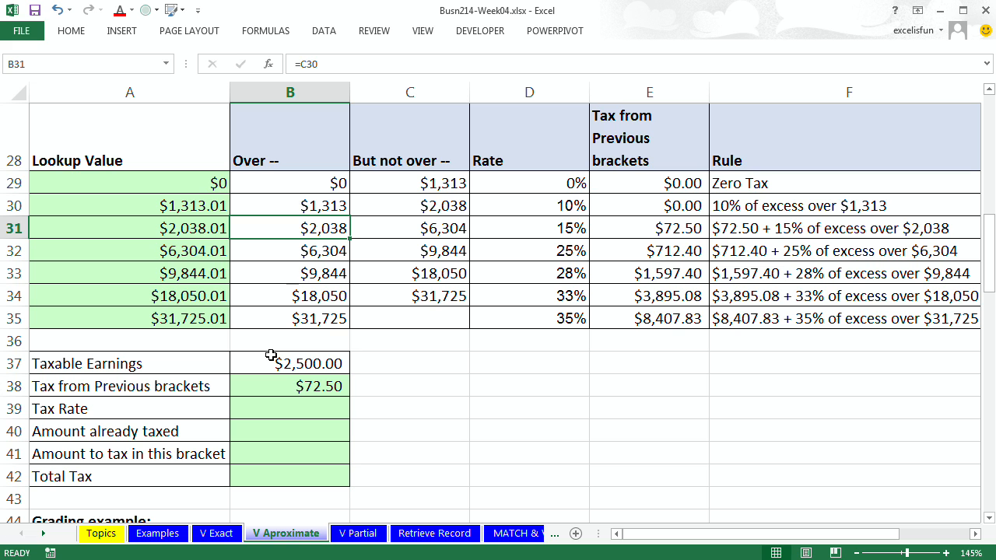
Copy the Tax from Previous brackets formula in B38 down to the Tax Rate cell, B39.
click(538, 228)
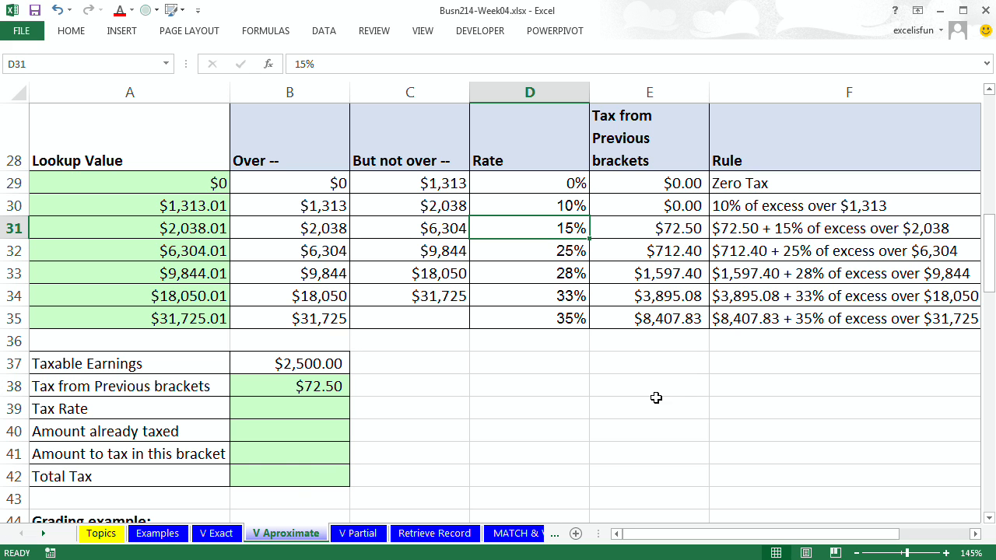
click(310, 407)
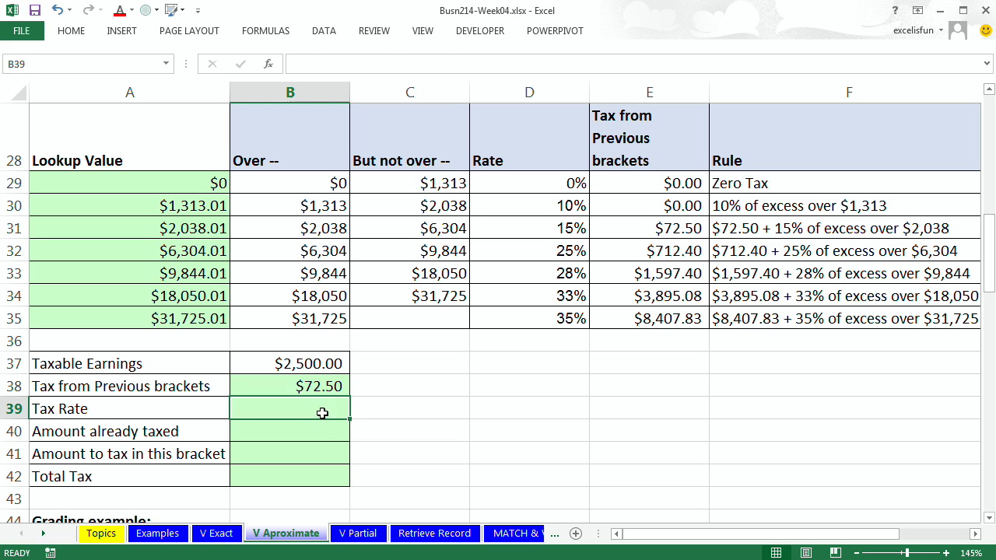
click(288, 389)
key(F2)
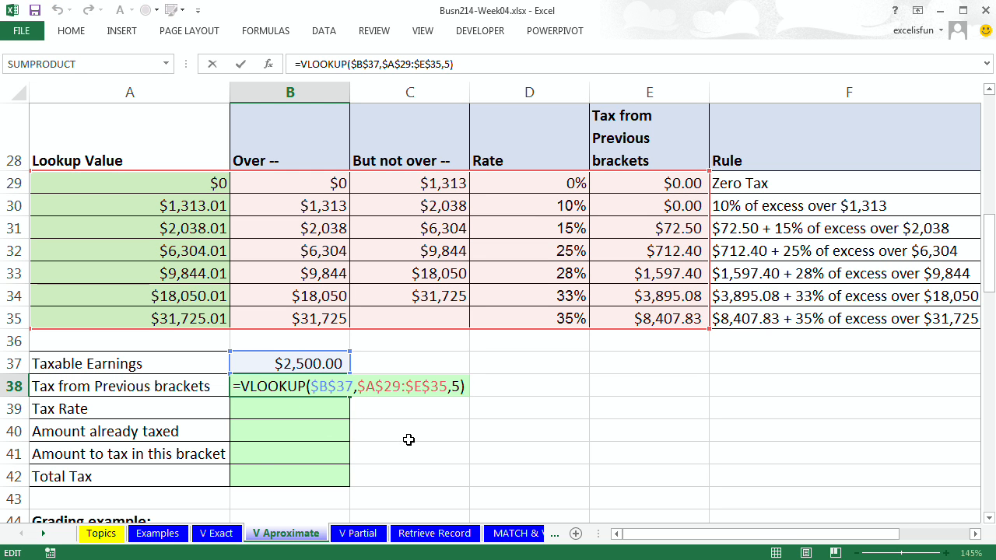
key(ctrl+Return)
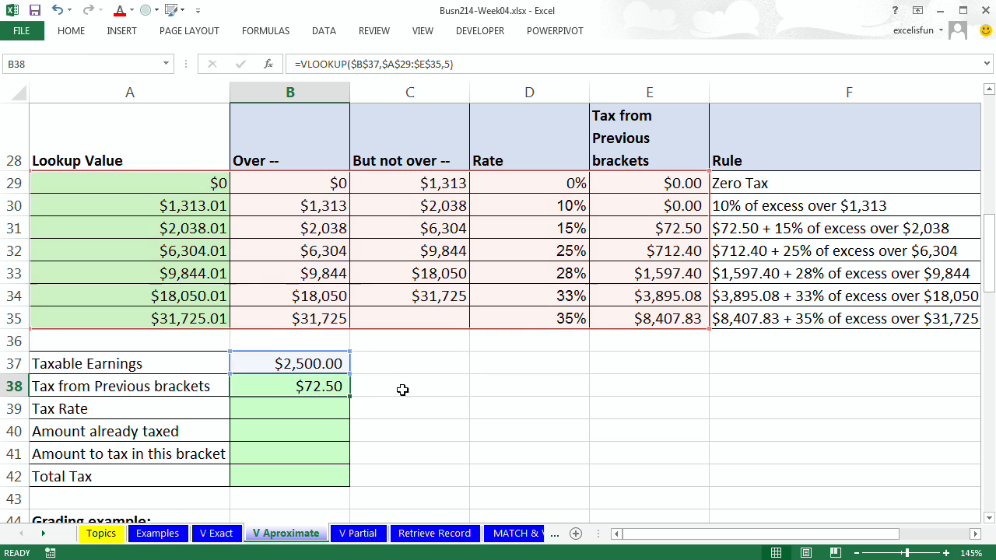
drag(351, 397, 350, 419)
Change the VLOOKUP column index in the Tax Rate formula, B39, to 4.
double_click(327, 408)
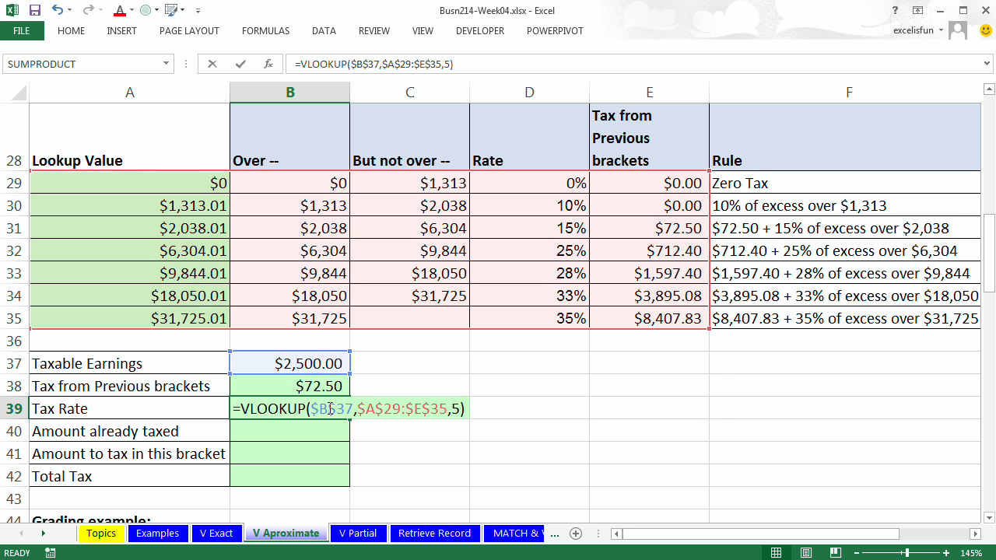
double_click(456, 408)
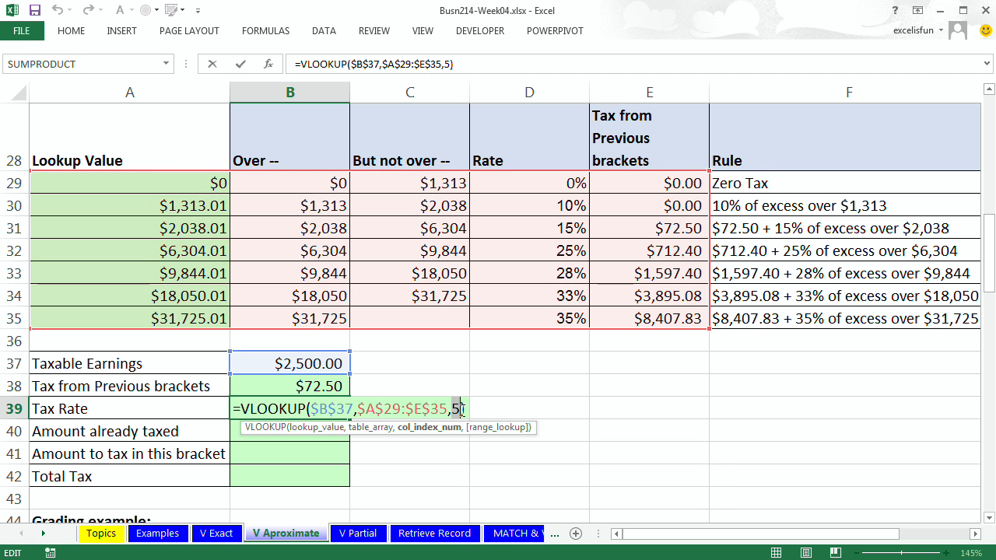
text(4)
key(ctrl+Return)
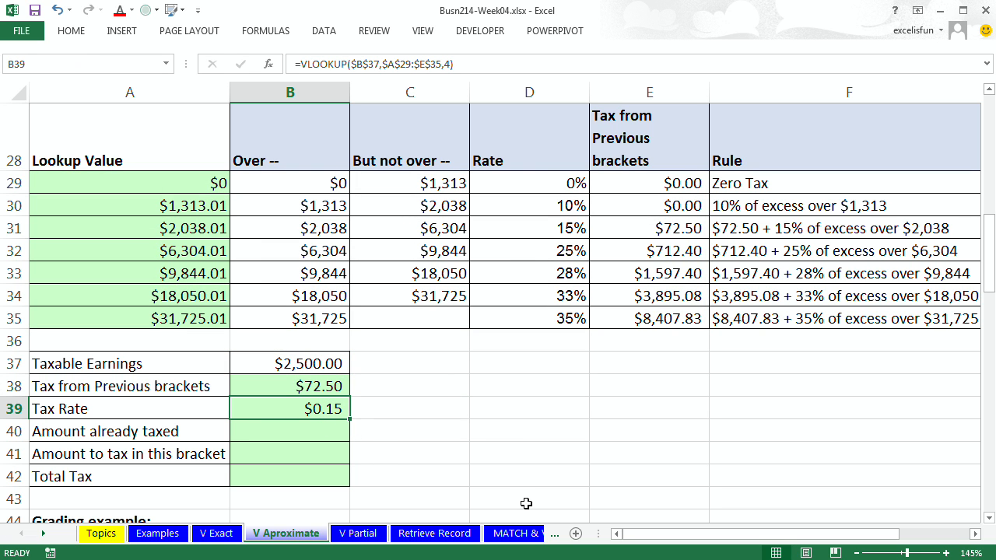
Clear the currency format from the Tax Rate cell, B39, and format it as Percentage.
key(ctrl+shift+grave)
click(72, 33)
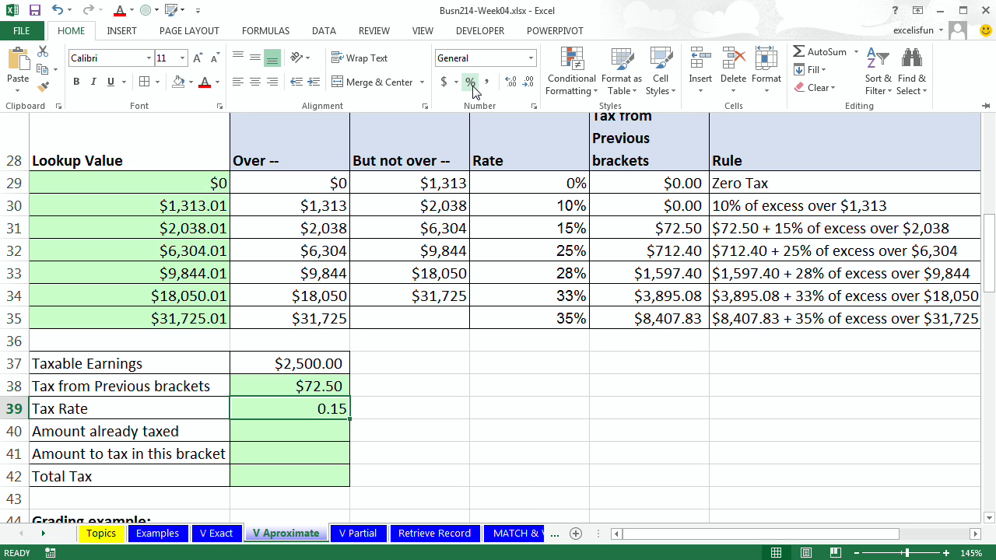
click(531, 58)
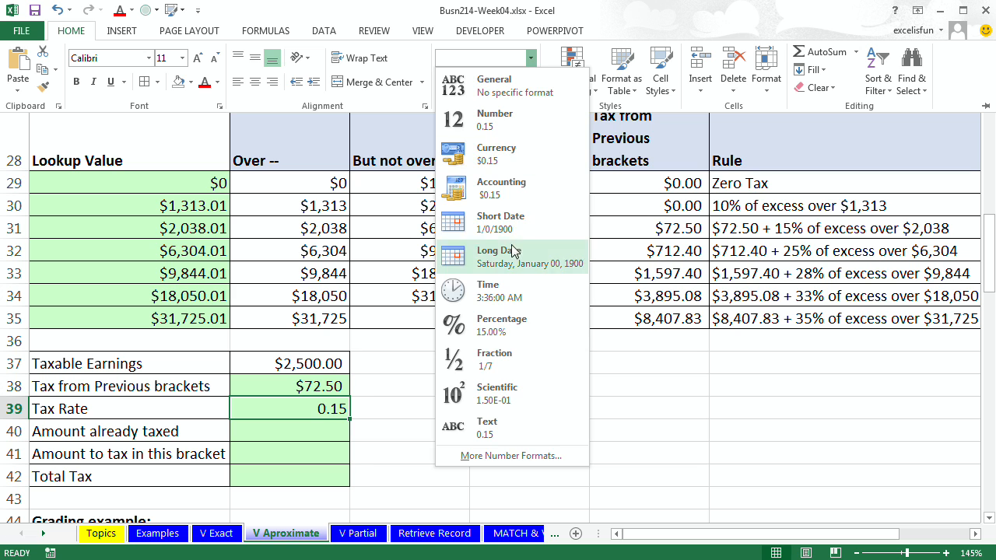
click(505, 339)
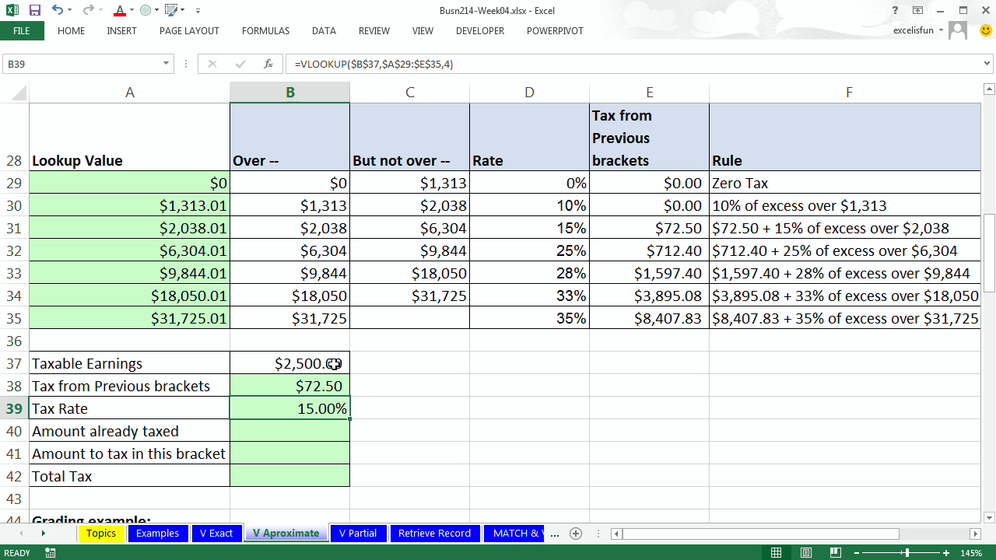
Fill the Tax Rate formula from B39 into the Amount already taxed cell, B40, without formatting.
click(313, 231)
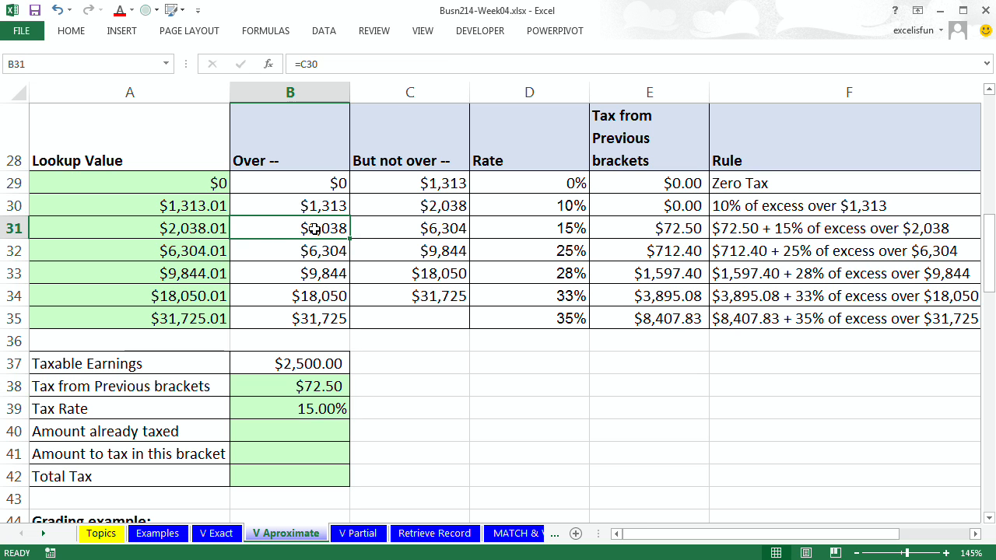
click(333, 410)
drag(351, 420, 351, 442)
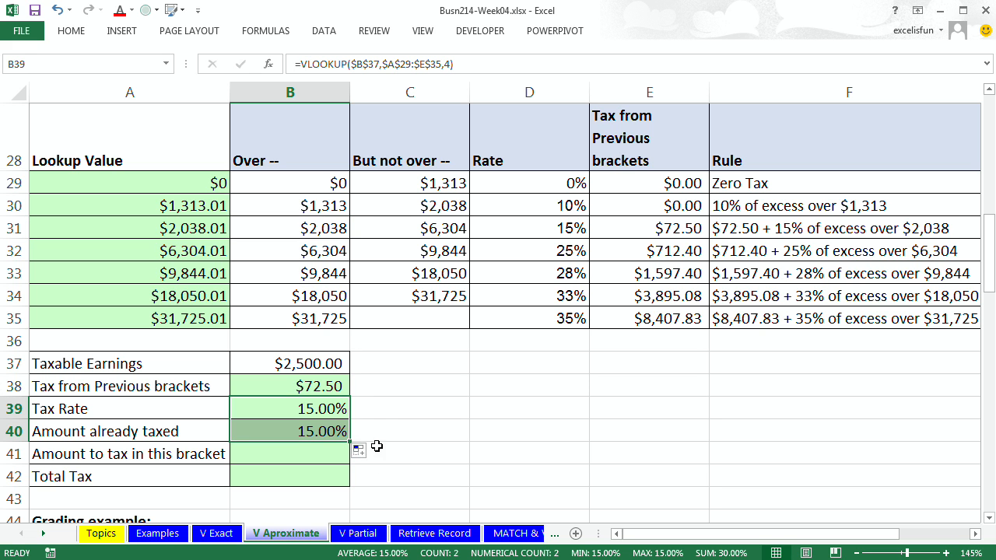
click(362, 450)
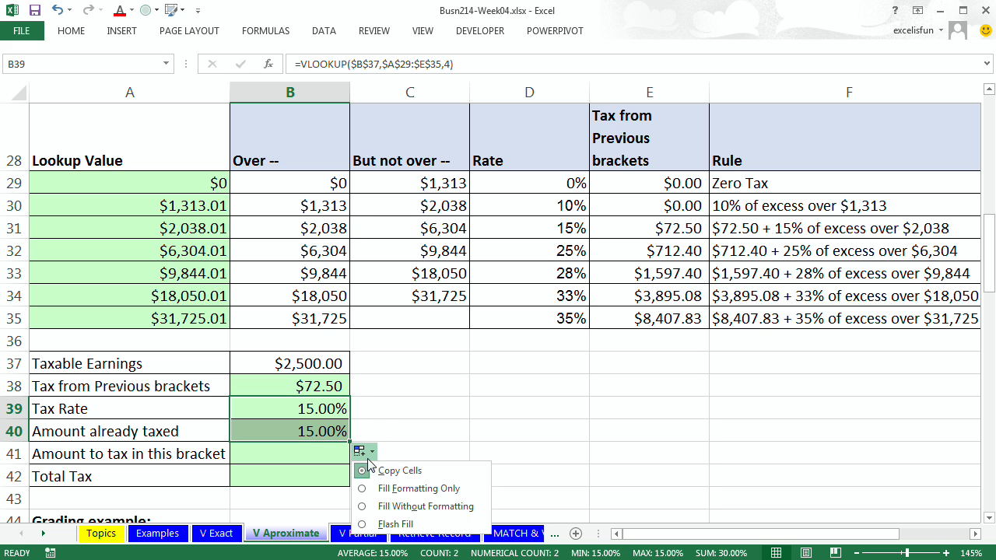
click(408, 509)
Change the VLOOKUP column index in the Amount already taxed formula, B40, to 2.
double_click(334, 432)
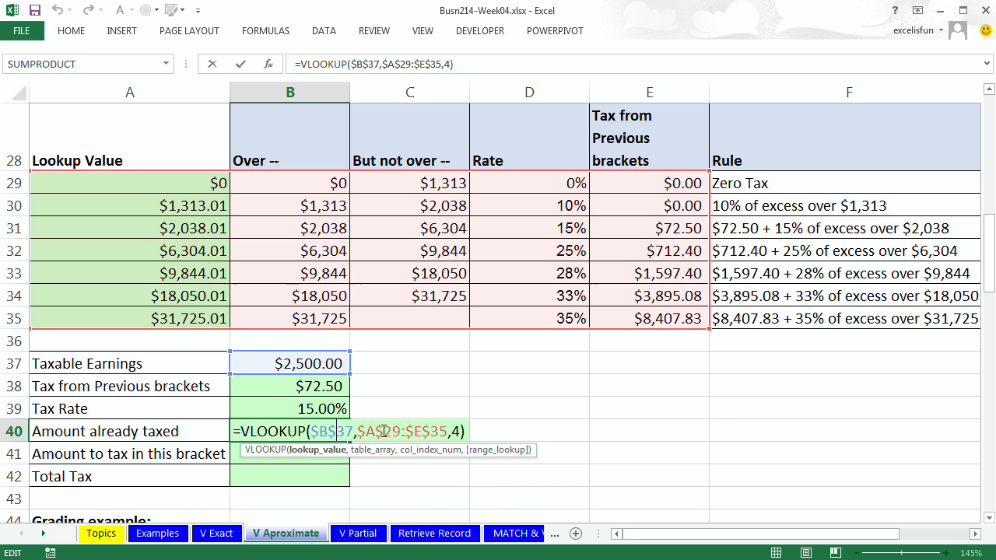
double_click(456, 431)
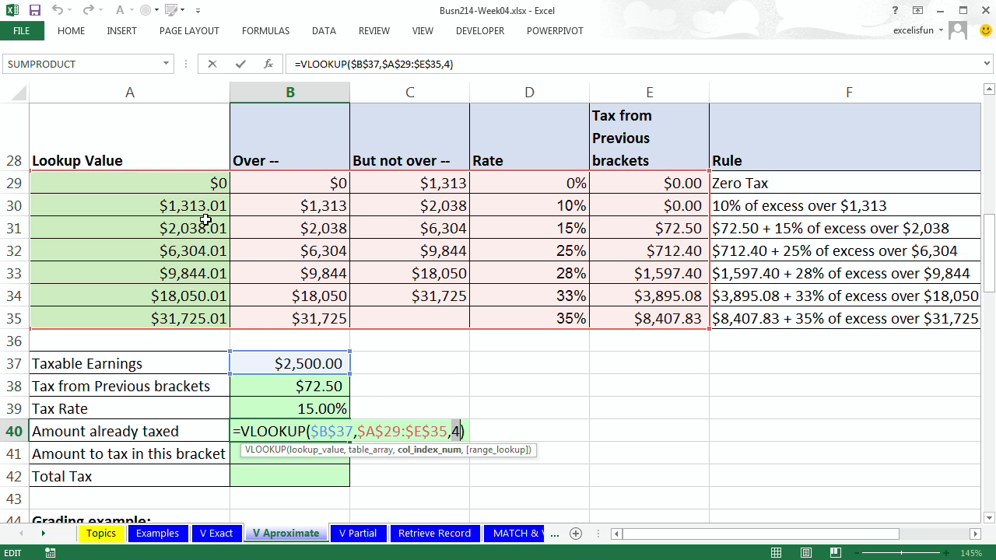
text(2)
key(ctrl+Return)
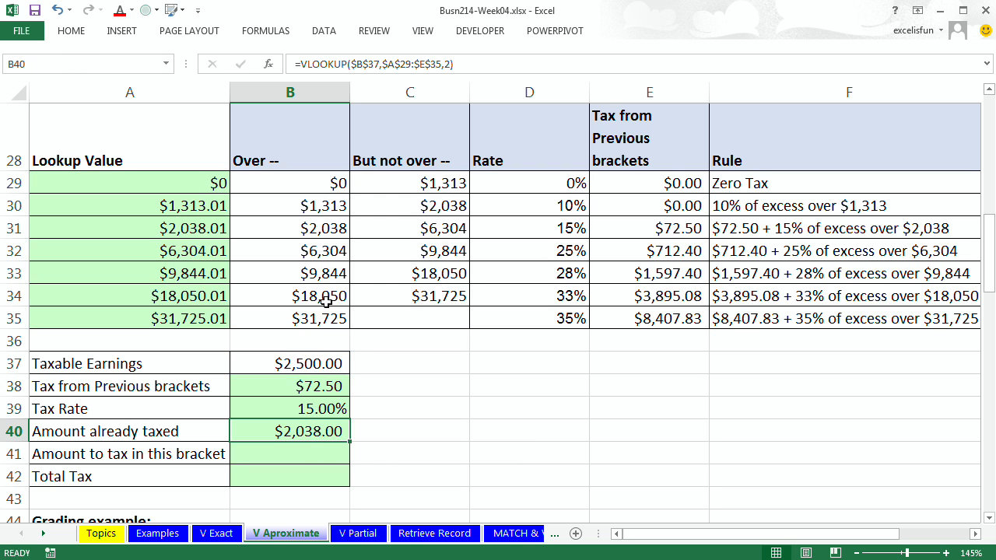
Enter =B37-B40 in B41 to calculate the amount to tax in this bracket.
click(317, 453)
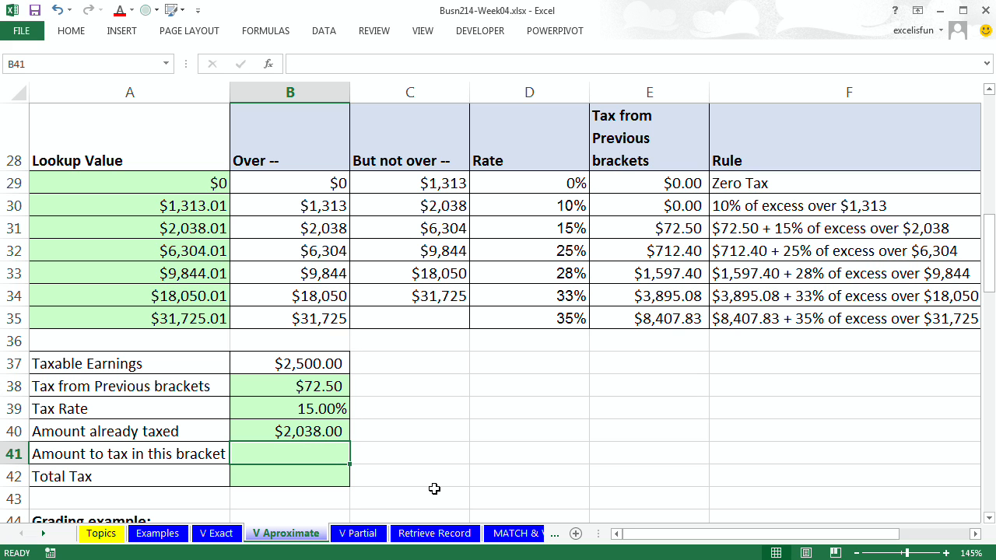
text(=)
key(Up)
key(Up)
key(Up)
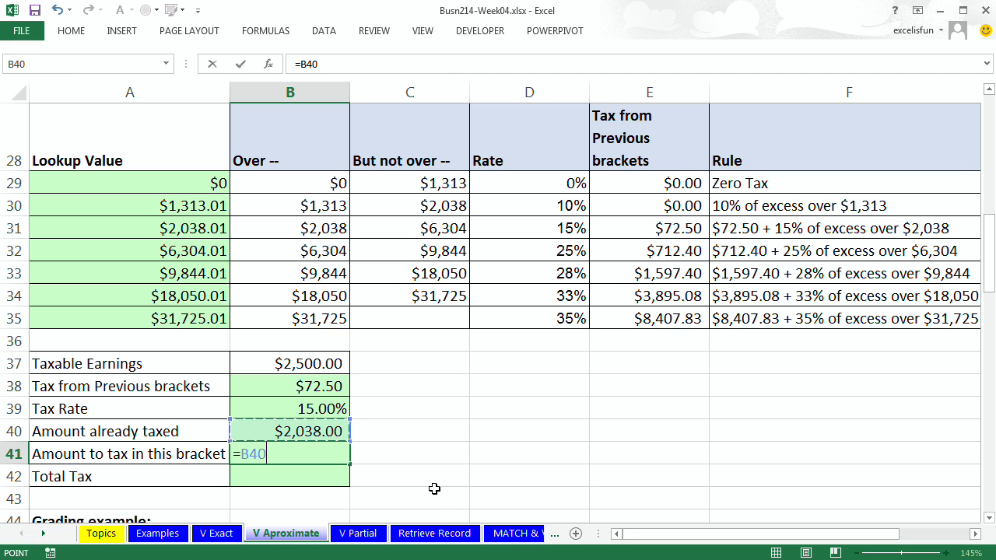
key(Up)
text(-)
key(Up)
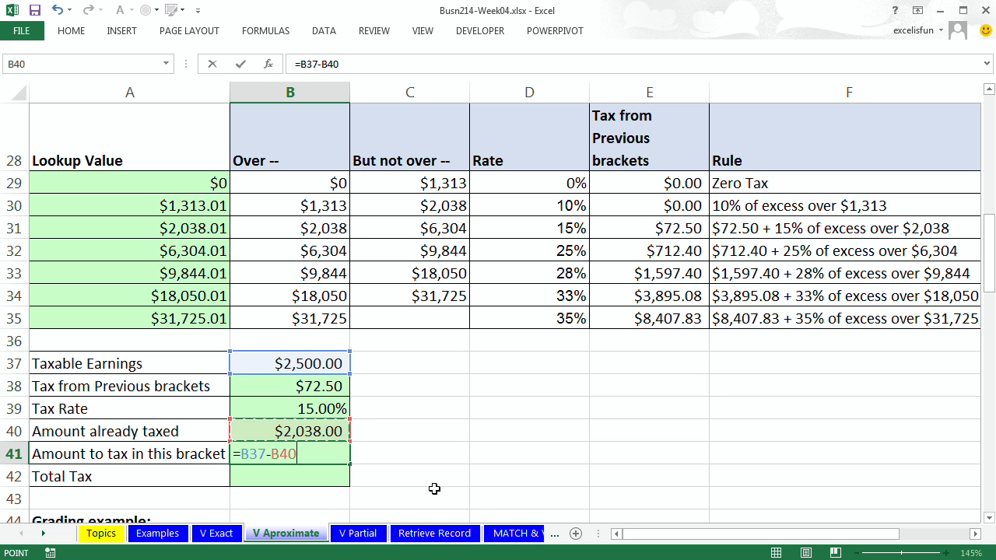
key(ctrl+Return)
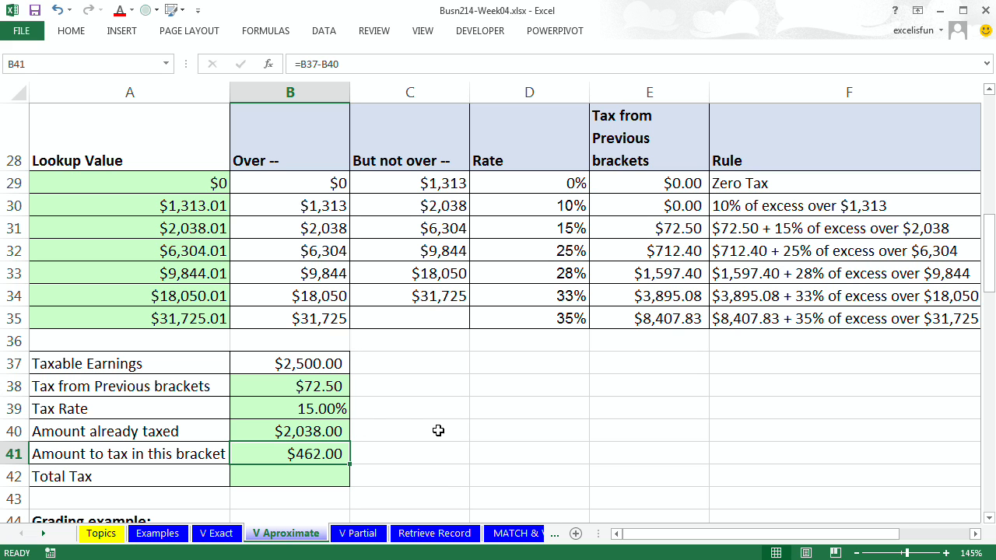
Enter =ROUND(B41*B39,0) in the Total Tax cell, B42.
click(304, 477)
text(=)
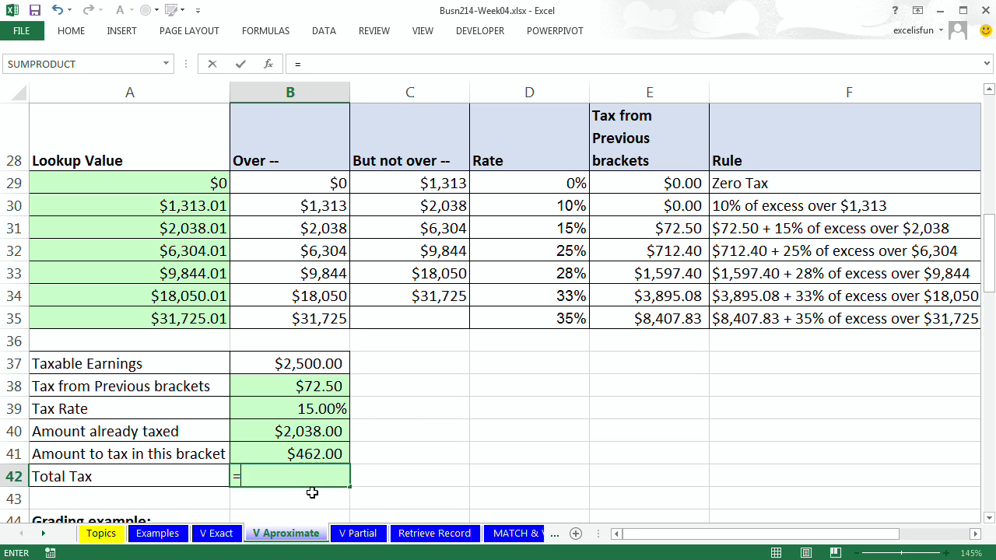
text(round)
double_click(315, 499)
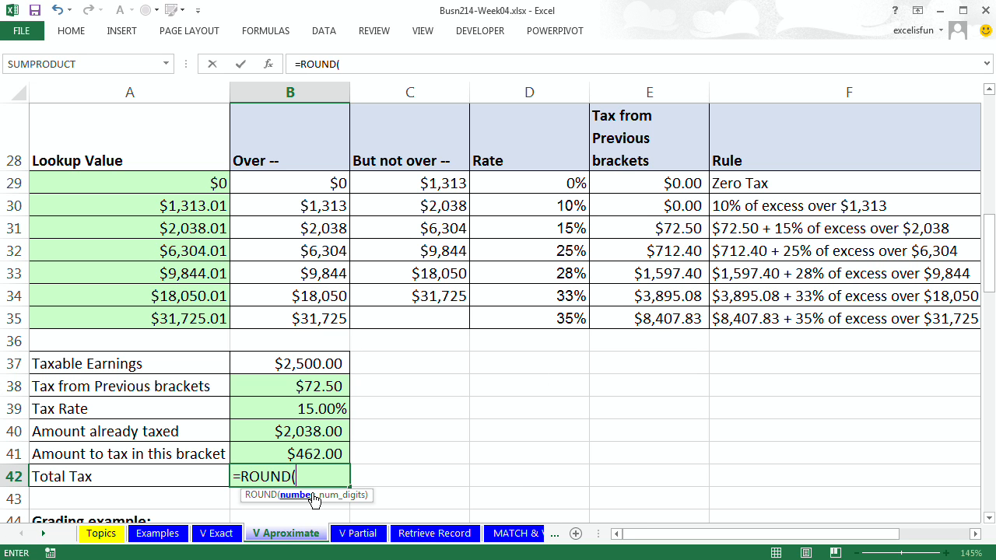
click(316, 454)
text(*)
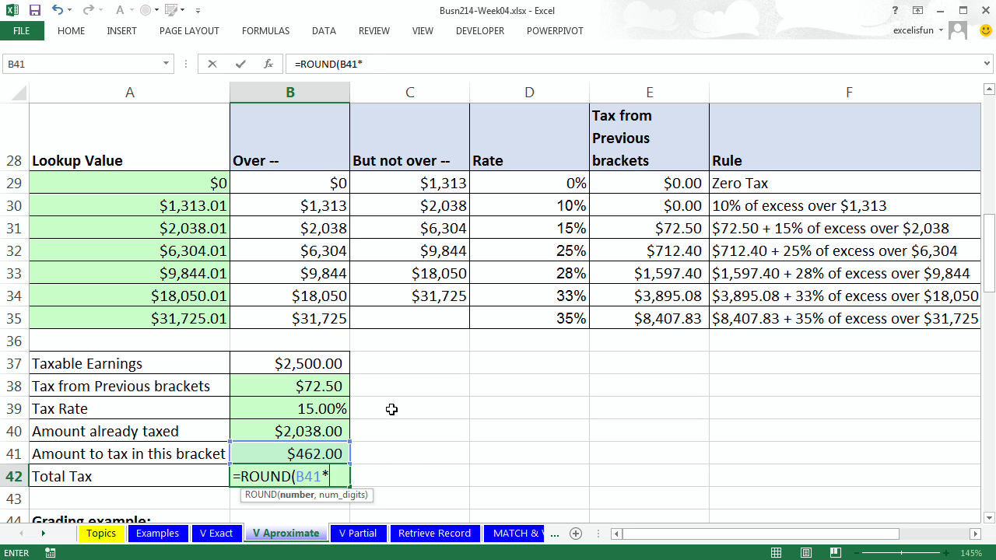
click(319, 407)
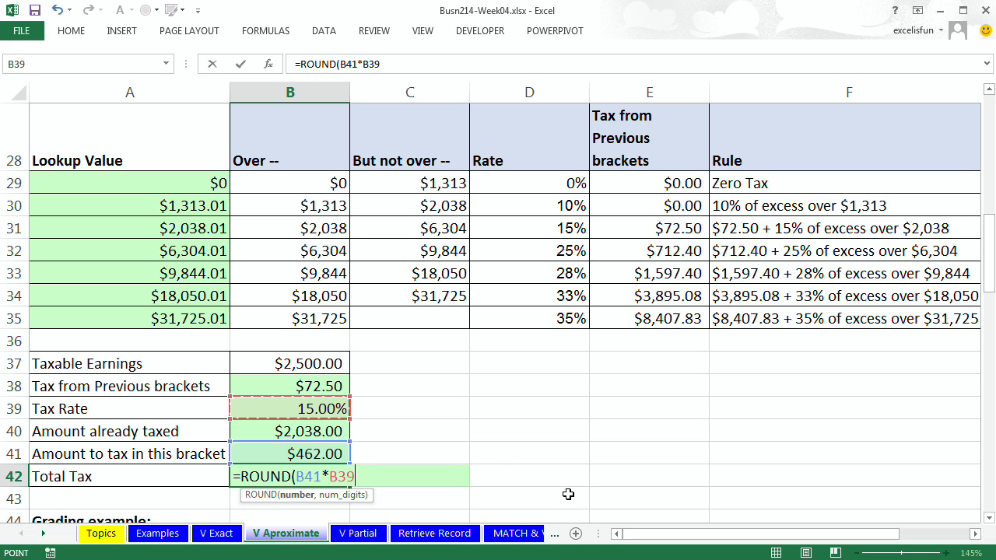
text(,0)
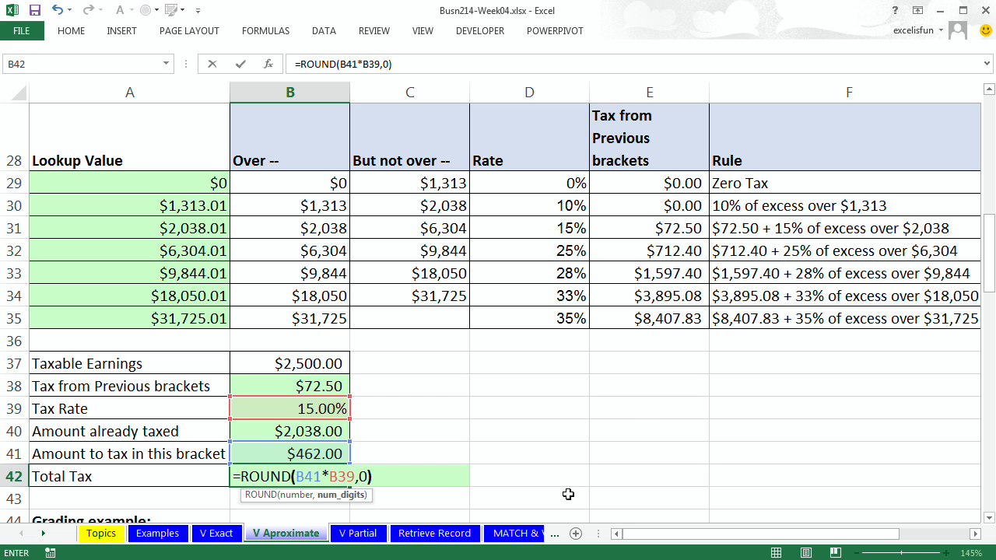
text())
key(ctrl+Return)
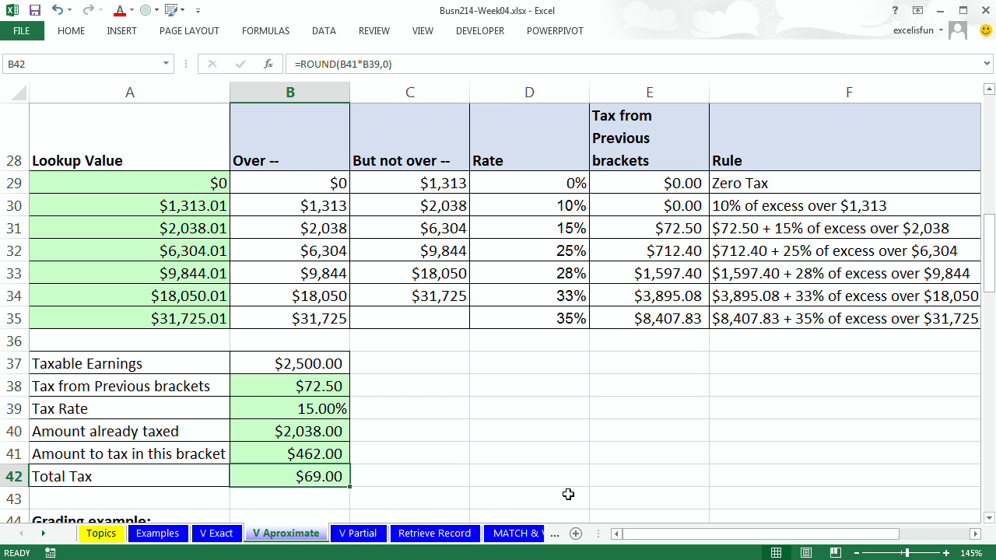
Extend the Total Tax formula in B42 with +B38 to include the tax from previous brackets.
double_click(282, 475)
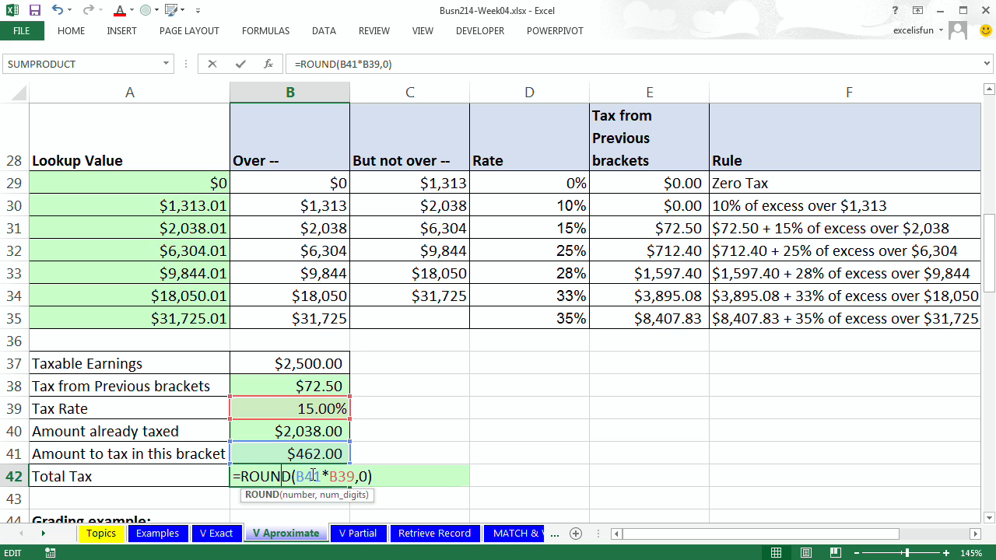
click(406, 483)
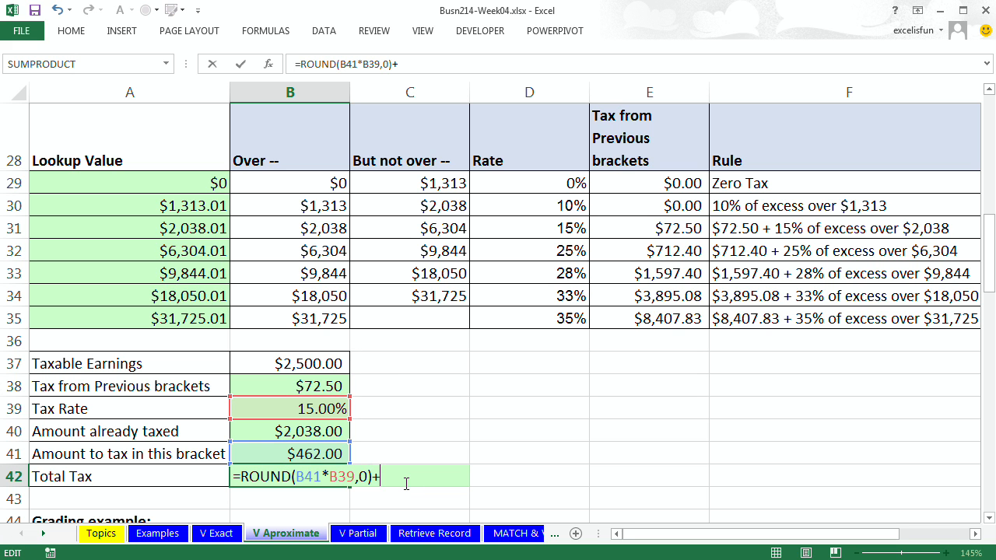
click(327, 387)
key(ctrl+Return)
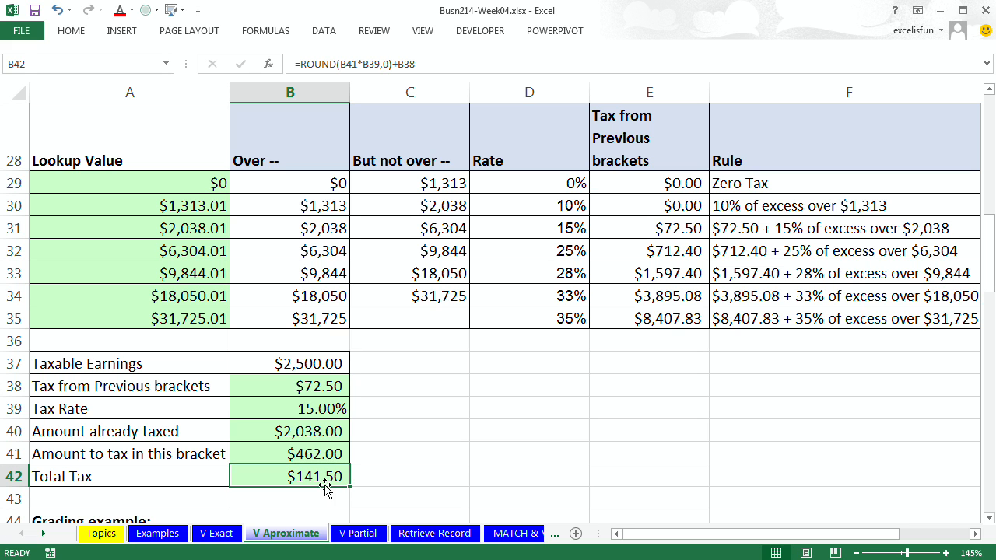
Set Taxable Earnings in B37 to 15896.
click(330, 360)
text(15896)
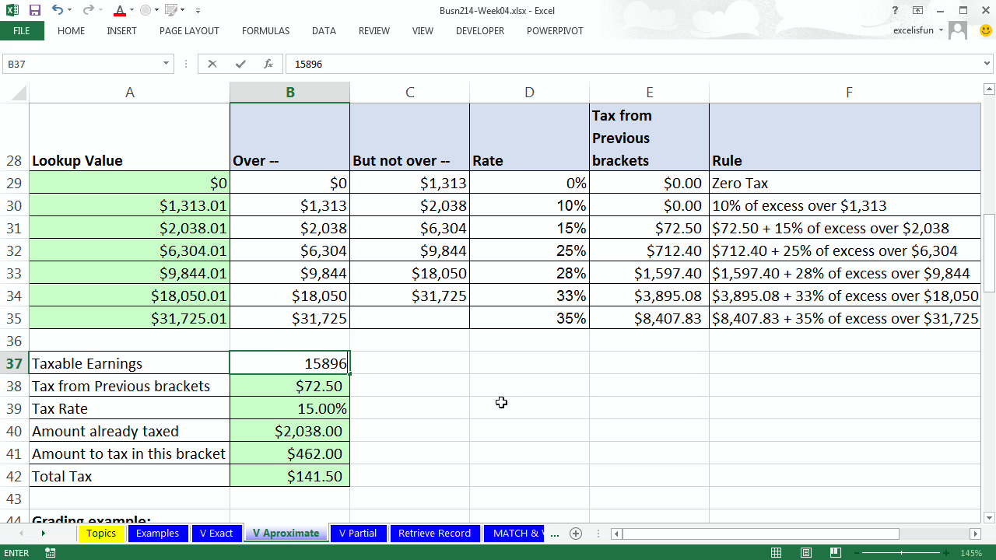
key(ctrl+Return)
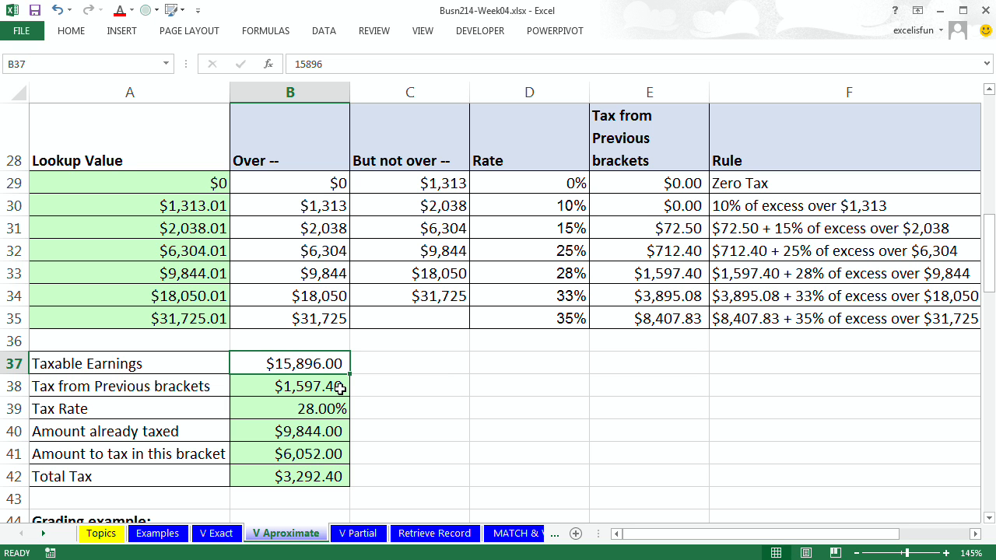
Copy the Taxable Earnings label from A37 to D37.
ctrl+scroll(340, 387, up, 1)
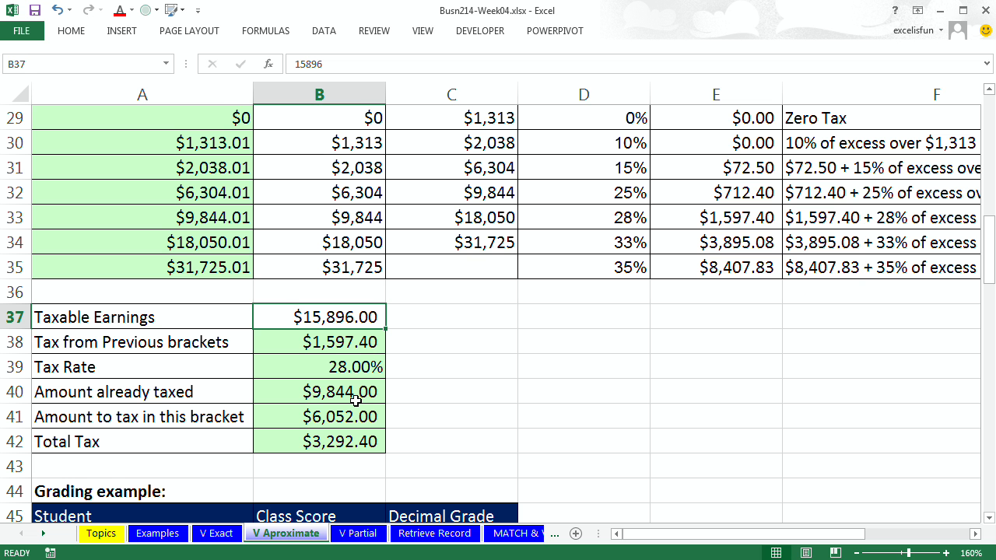
click(208, 322)
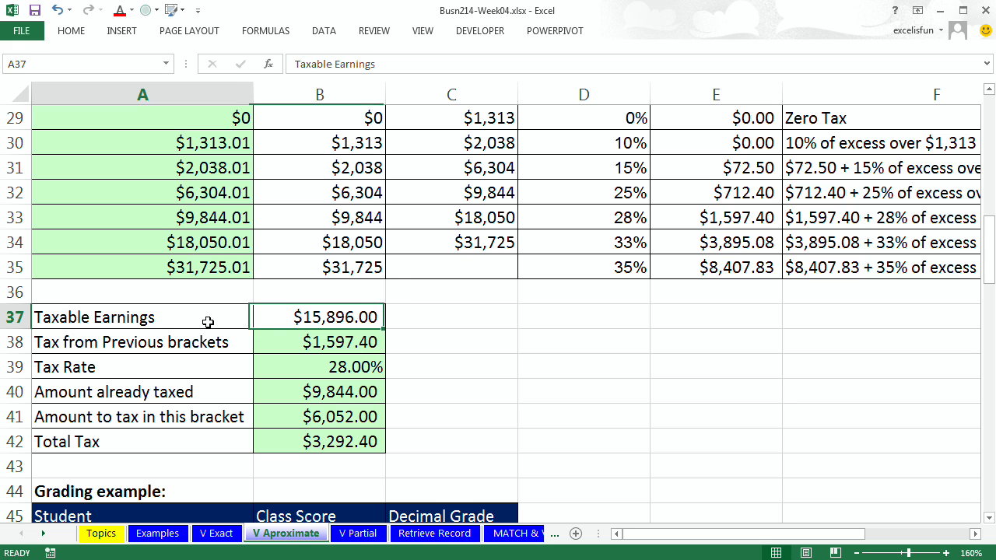
key(ctrl+c)
click(540, 311)
key(ctrl+v)
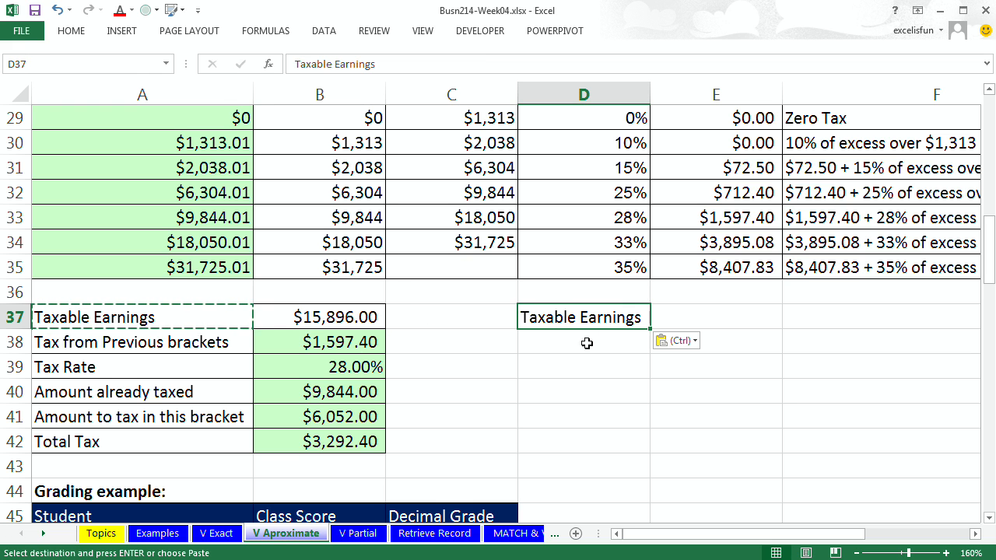
Copy the green formatted cell B38 to D38 and clear the pasted formula, leaving an empty formatted cell under Taxable Earnings.
click(364, 341)
key(ctrl+c)
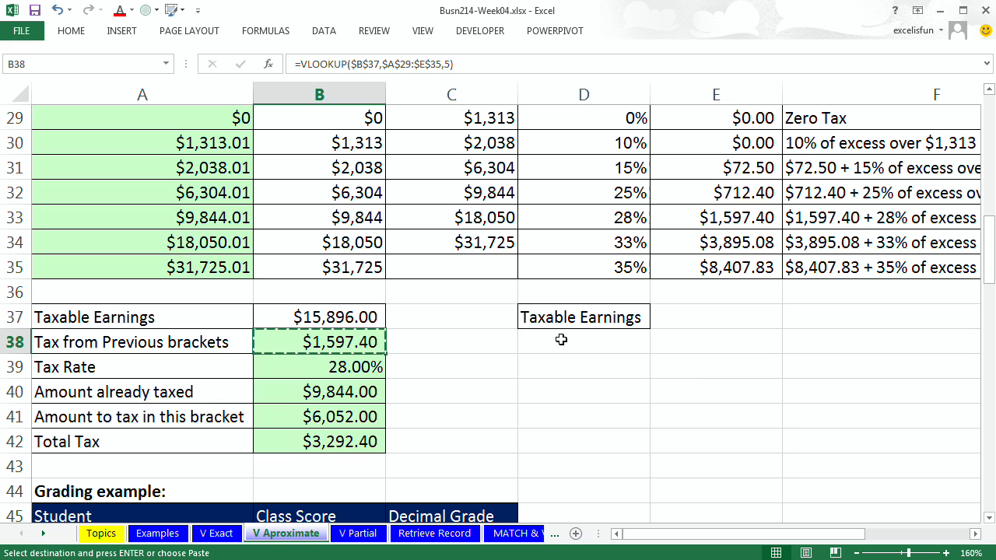
click(560, 339)
key(ctrl+v)
key(Delete)
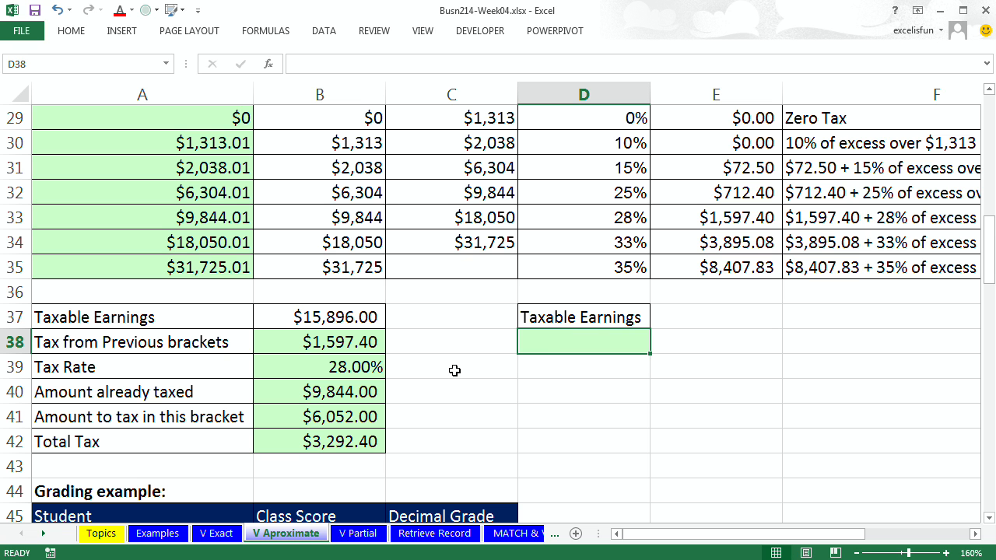
Review the Reference Videos list and its notes below the grading tables, and return to the tax example.
scroll(455, 370, down, 5)
scroll(455, 391, down, 8)
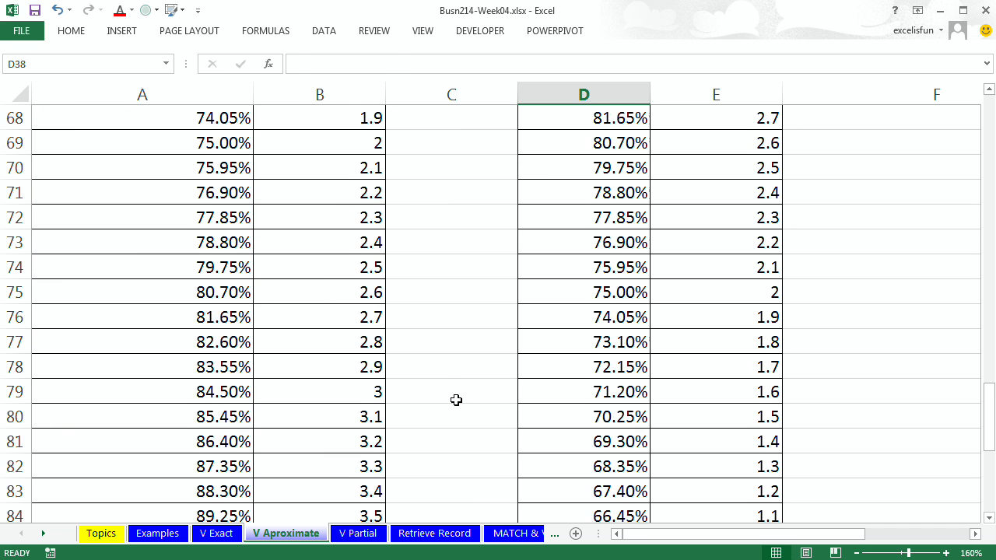
scroll(456, 400, down, 7)
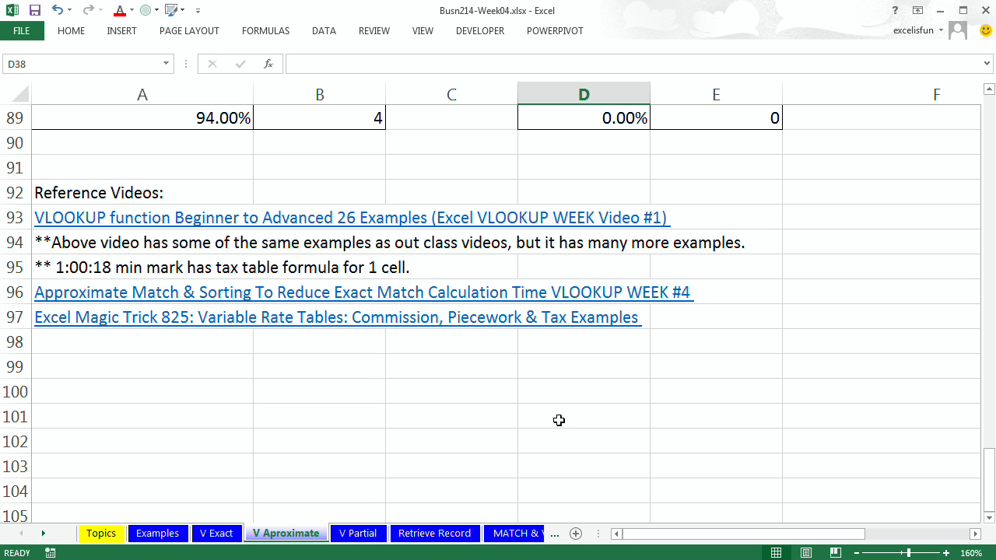
scroll(550, 411, up, 15)
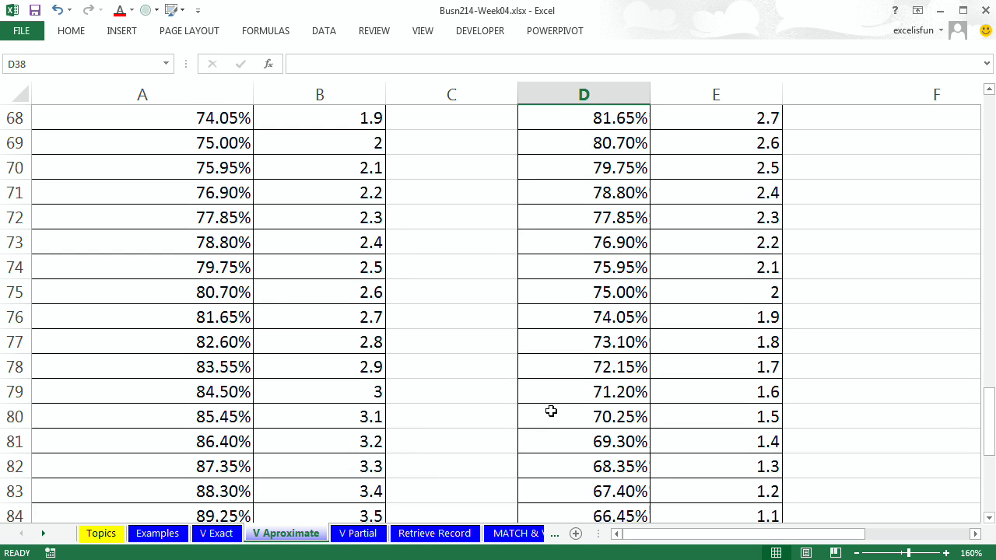
scroll(550, 411, up, 9)
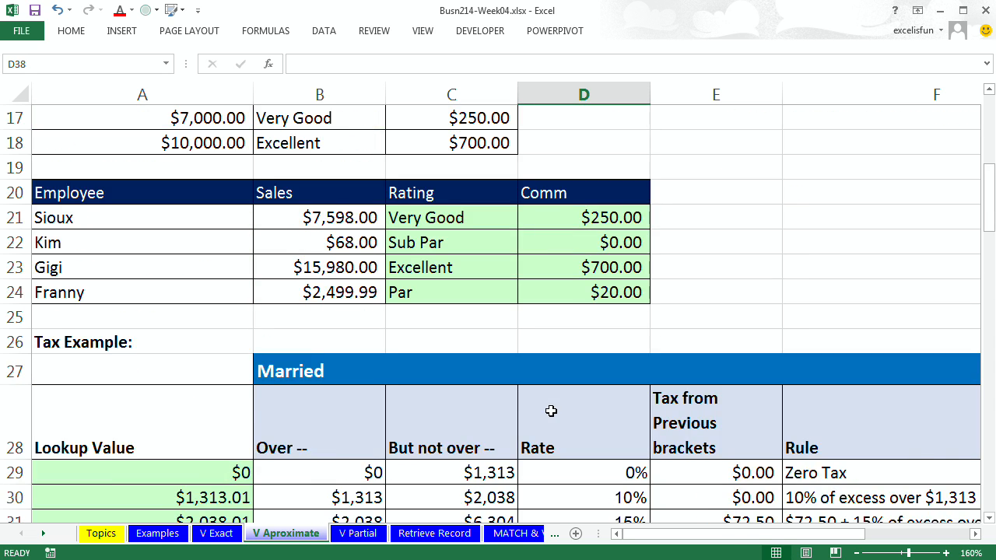
scroll(551, 411, down, 3)
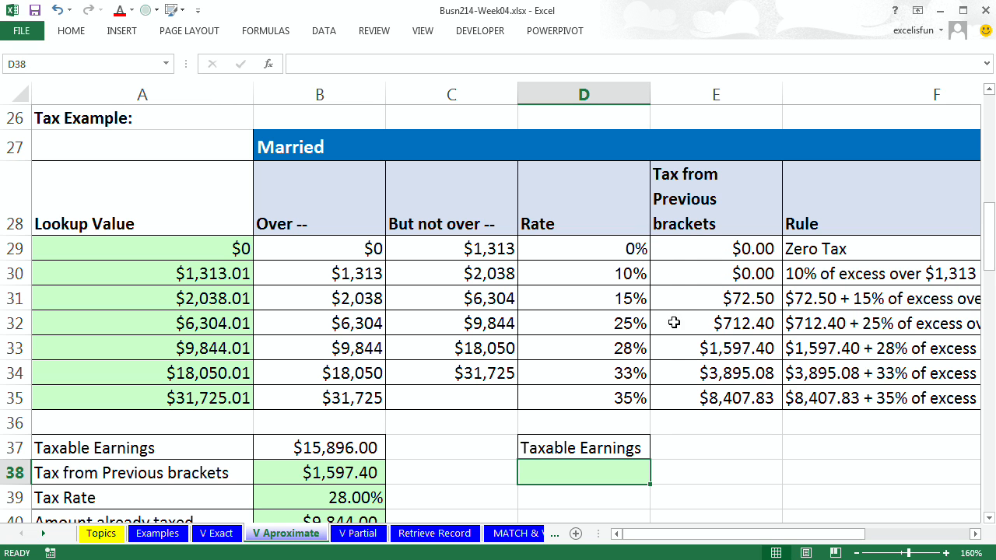
scroll(592, 366, down, 1)
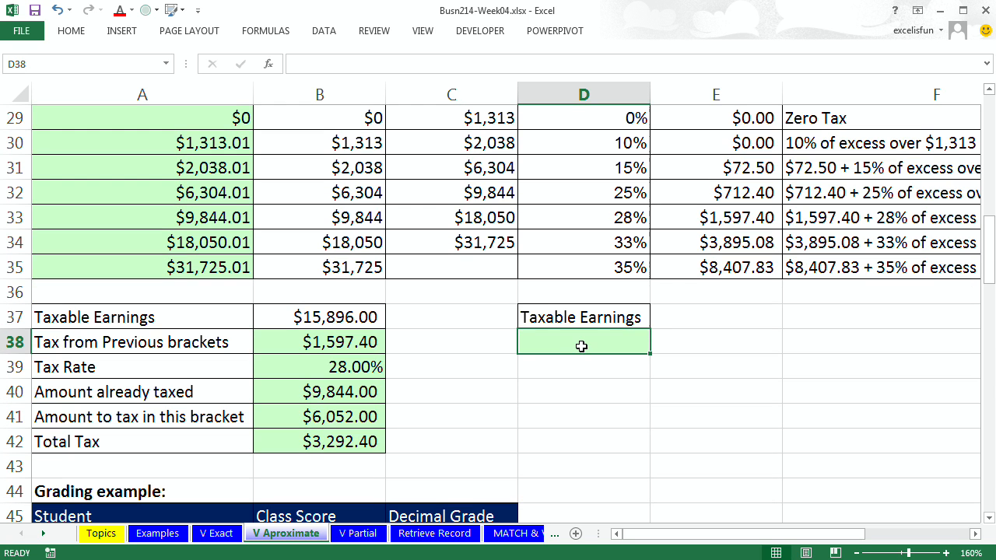